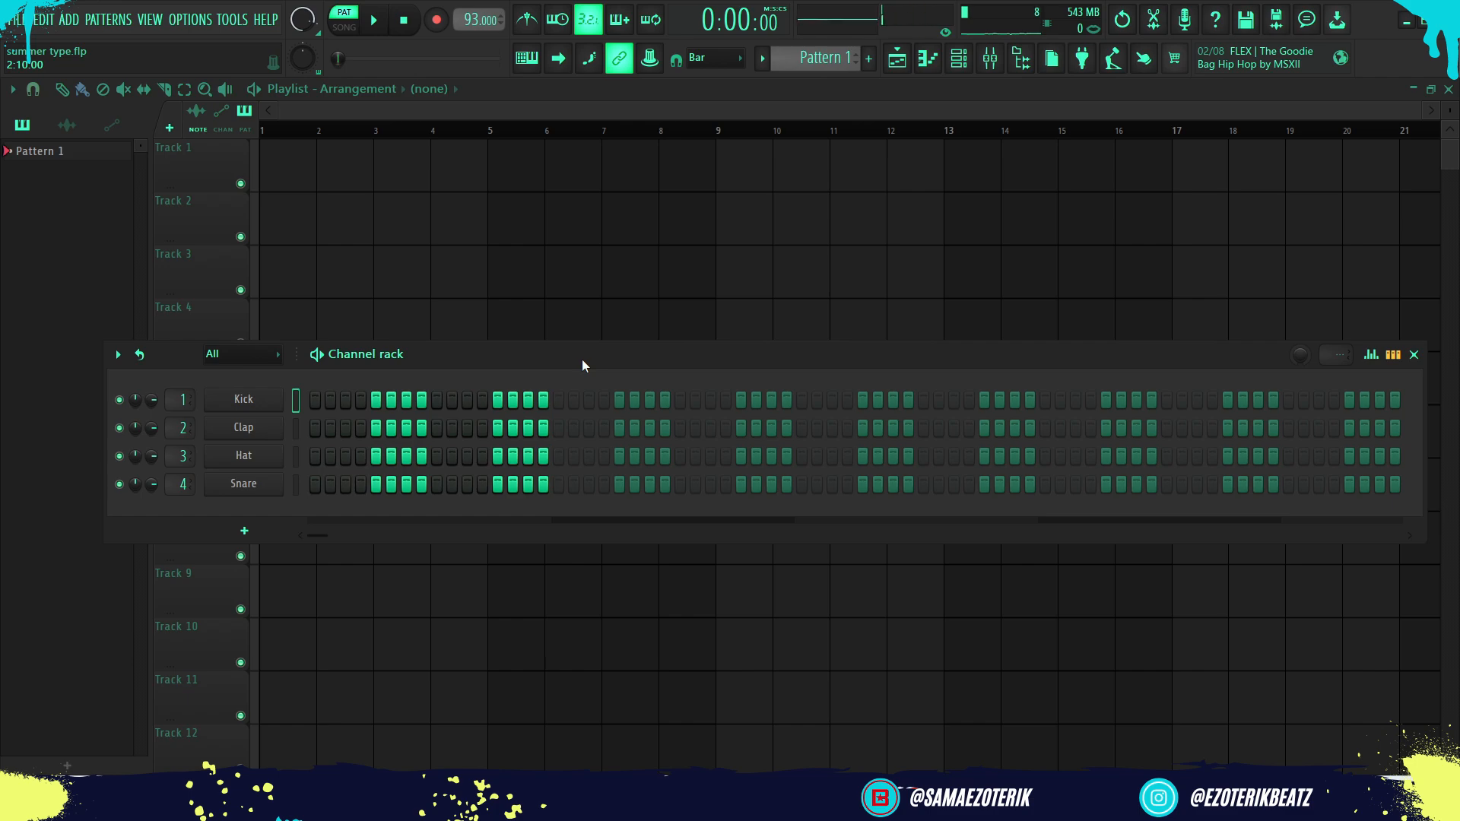
Reposition the channel rack and replace its Kick channel with the Harmless generator, found by searching for "harm".
left_click(963, 65)
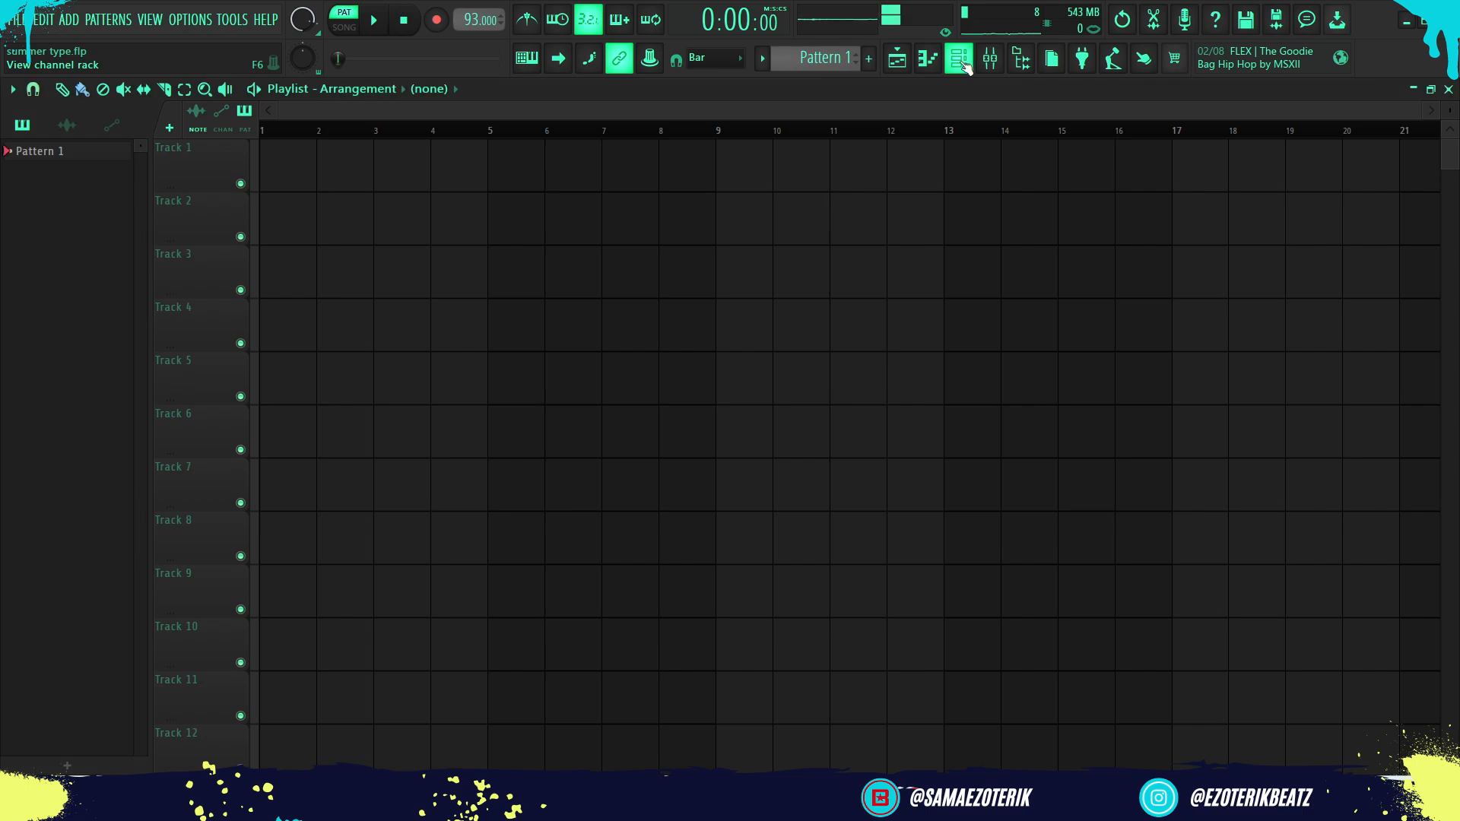
left_click(963, 65)
left_click_drag(502, 354, 900, 308)
right_click(628, 359)
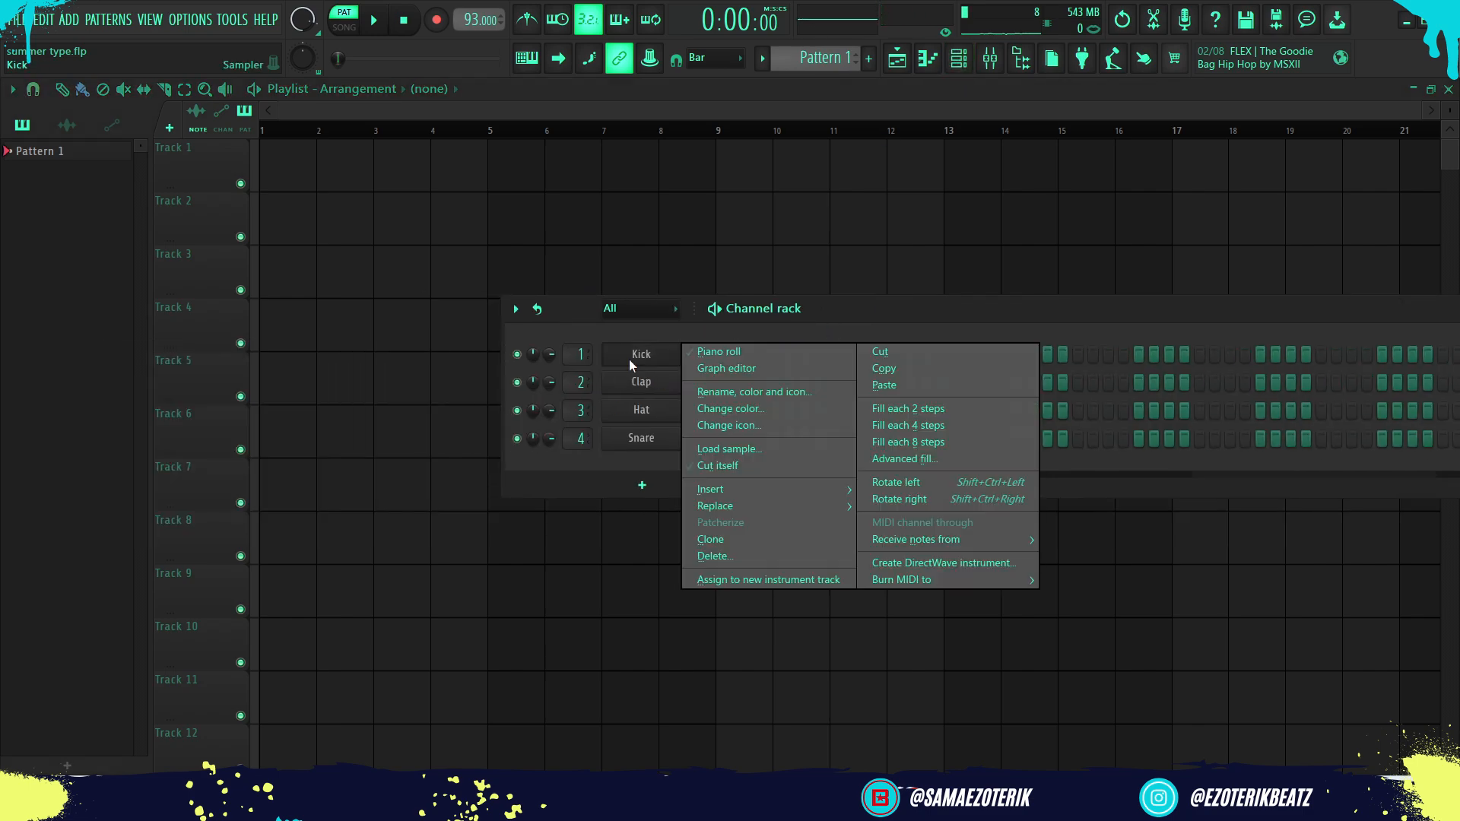
mouse_move(763, 510)
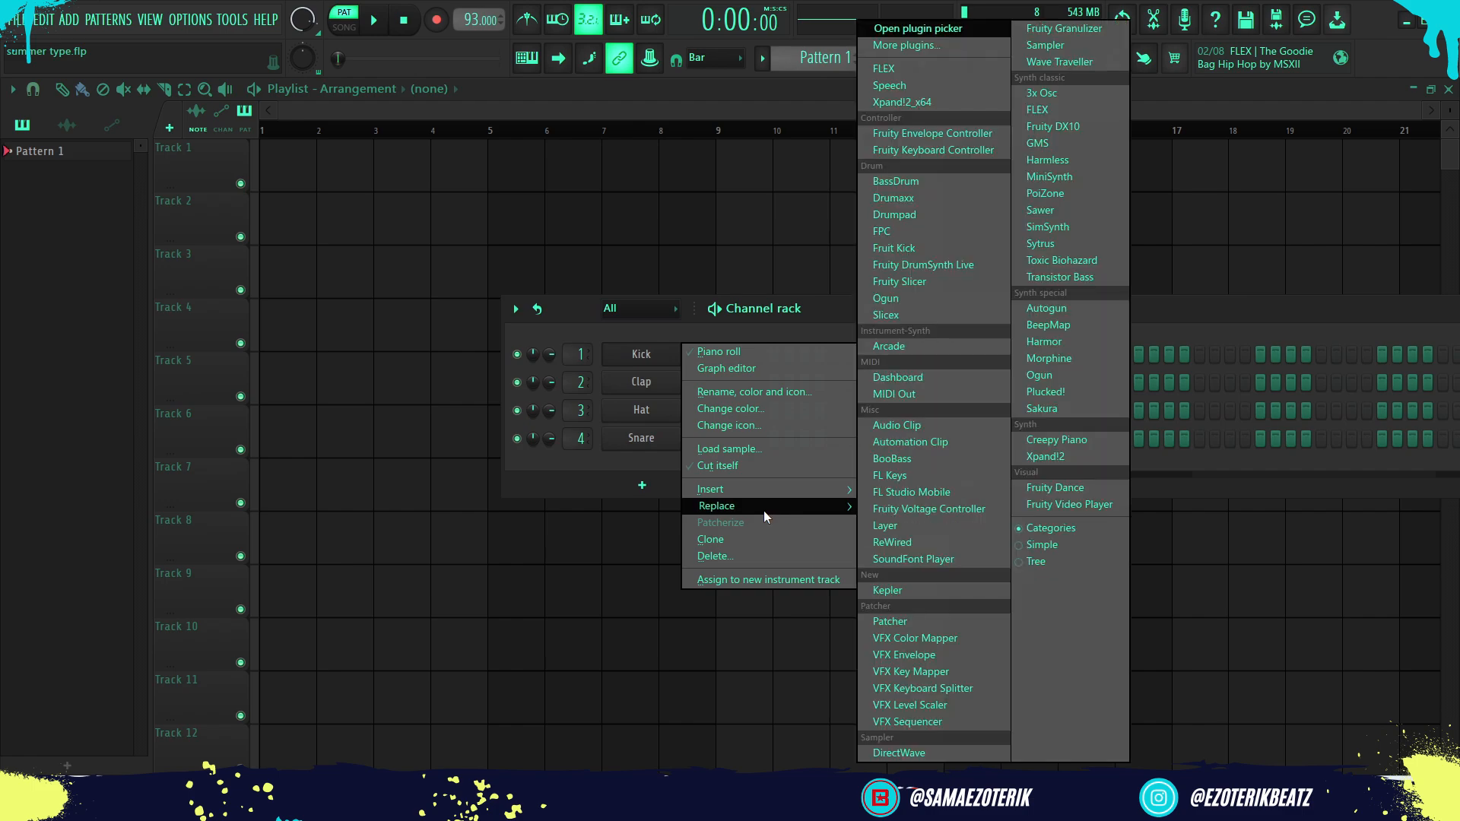
left_click(922, 48)
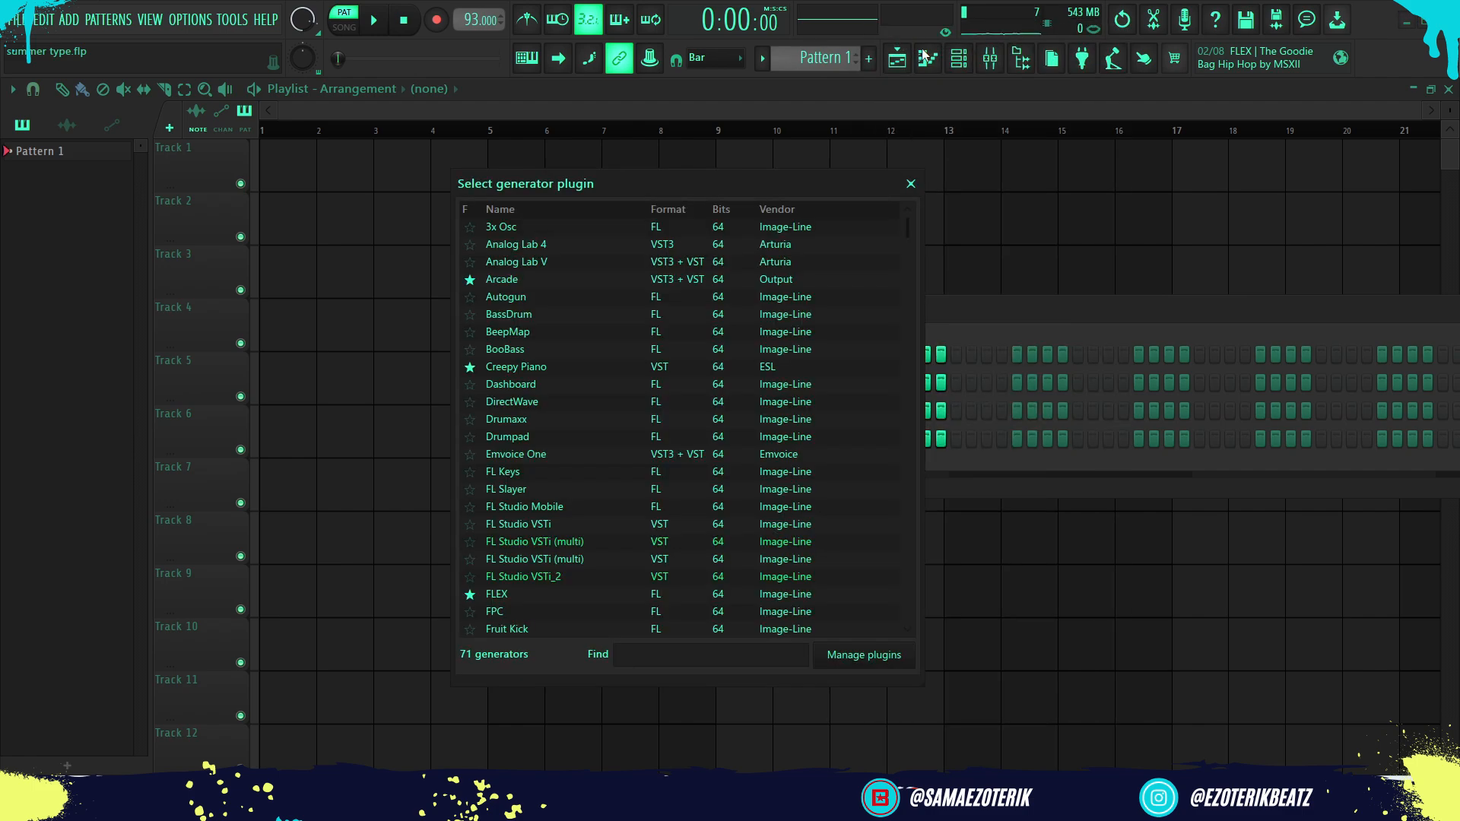
type("harm")
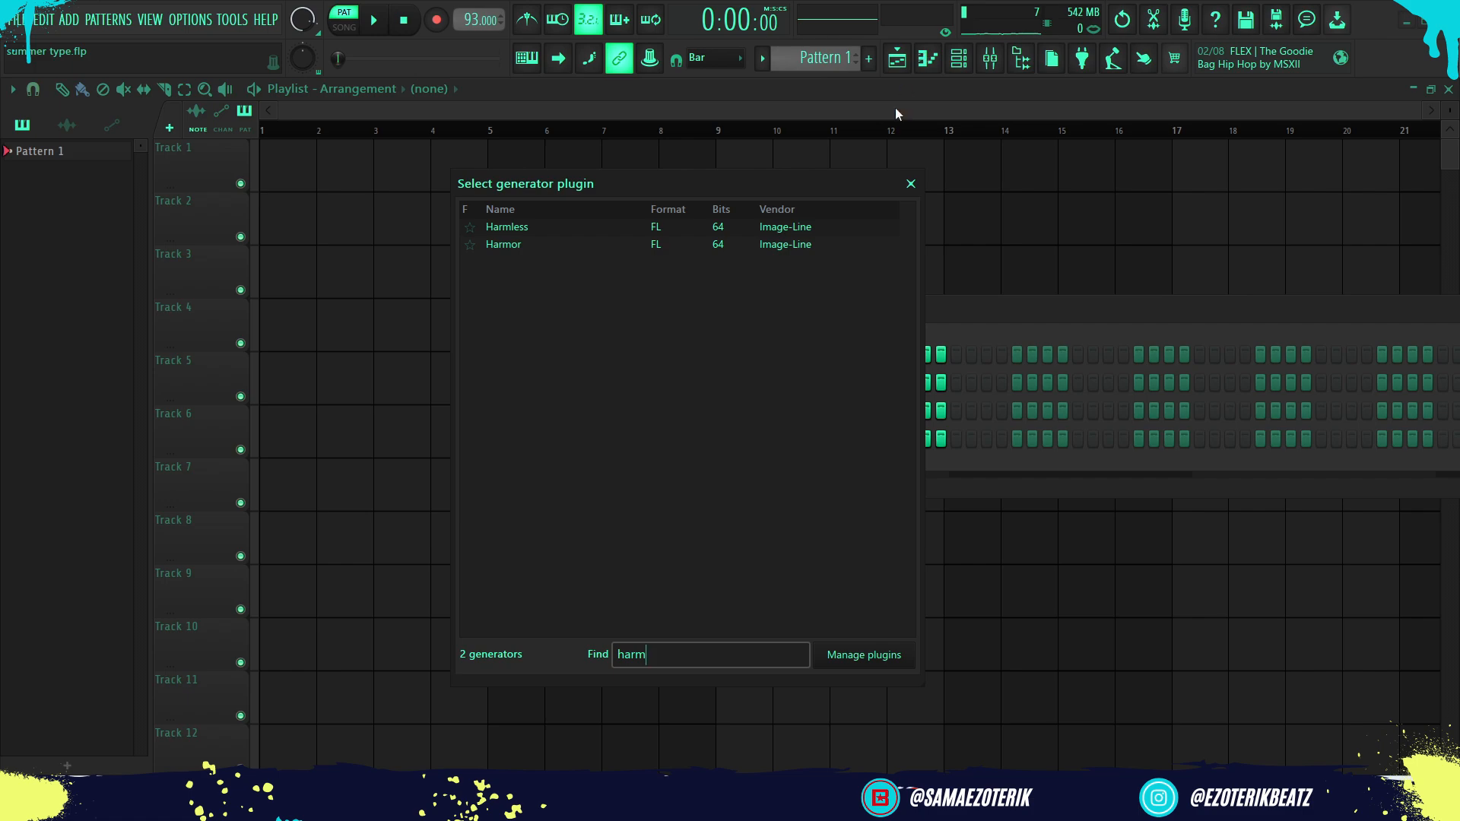
double_click(737, 228)
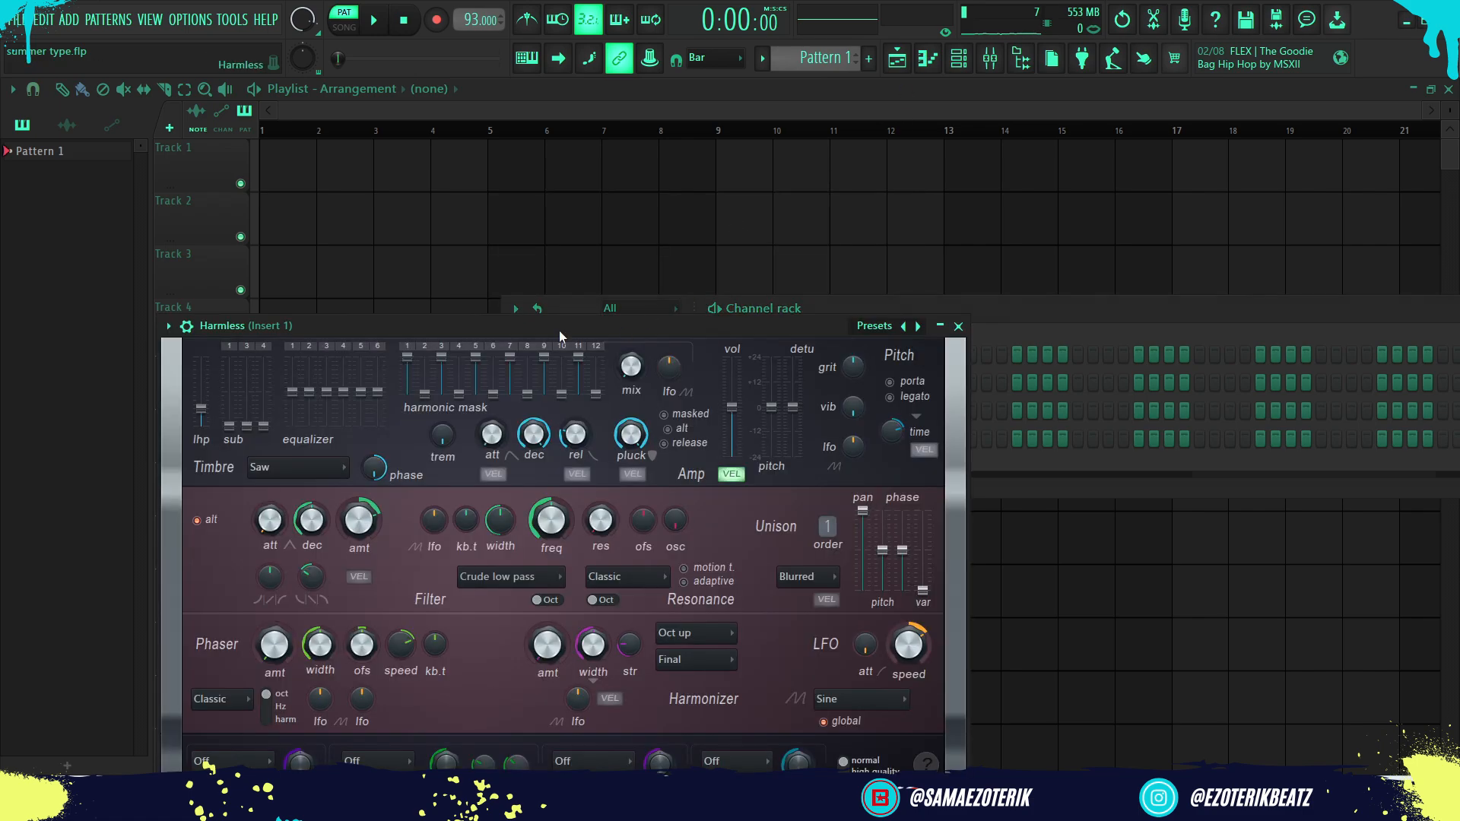
Load the Popcorn GOL preset into the first Harmless channel and close its plugin window.
left_click_drag(559, 330, 782, 181)
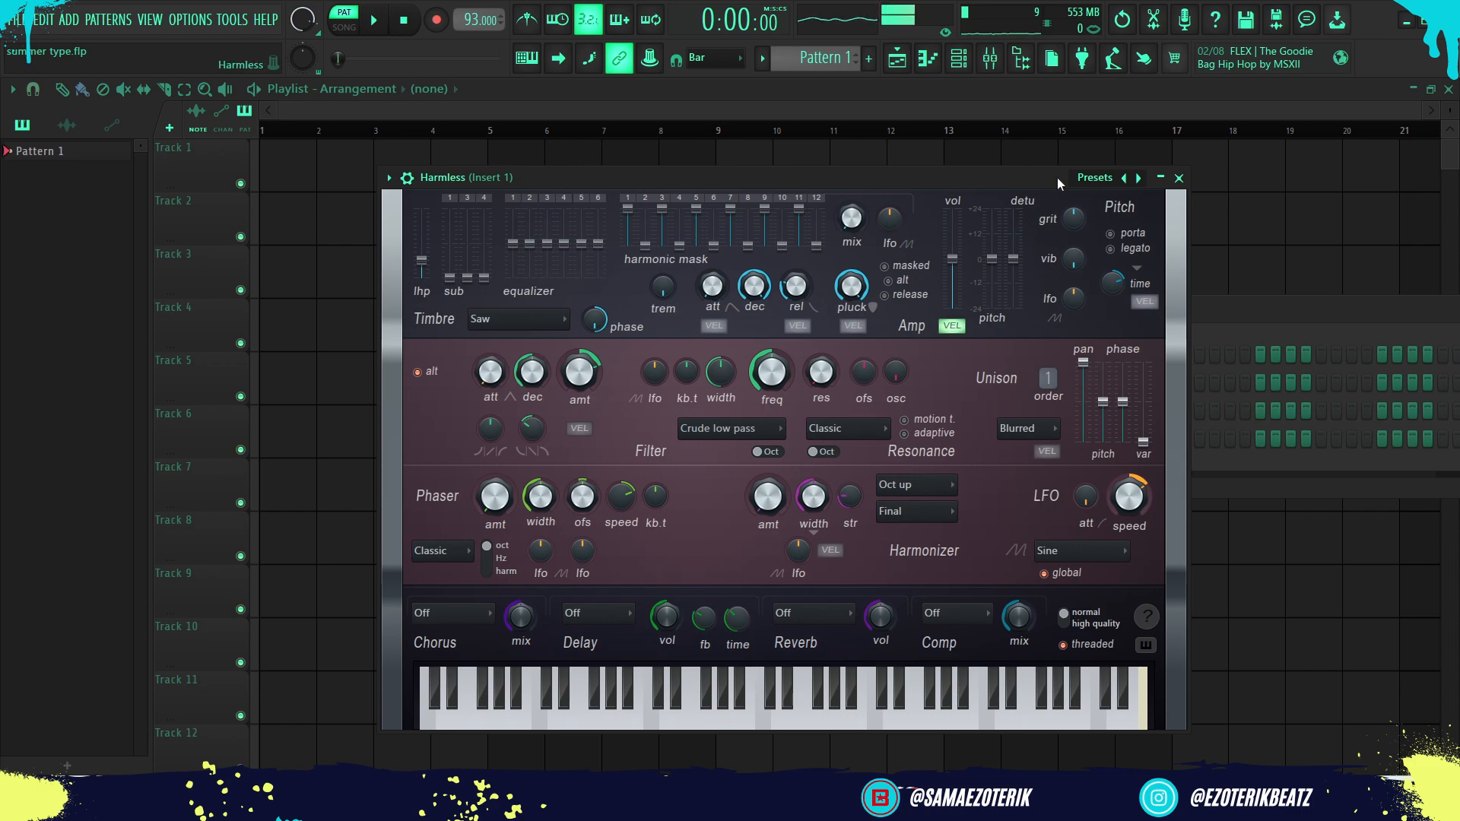
left_click_drag(981, 177, 949, 153)
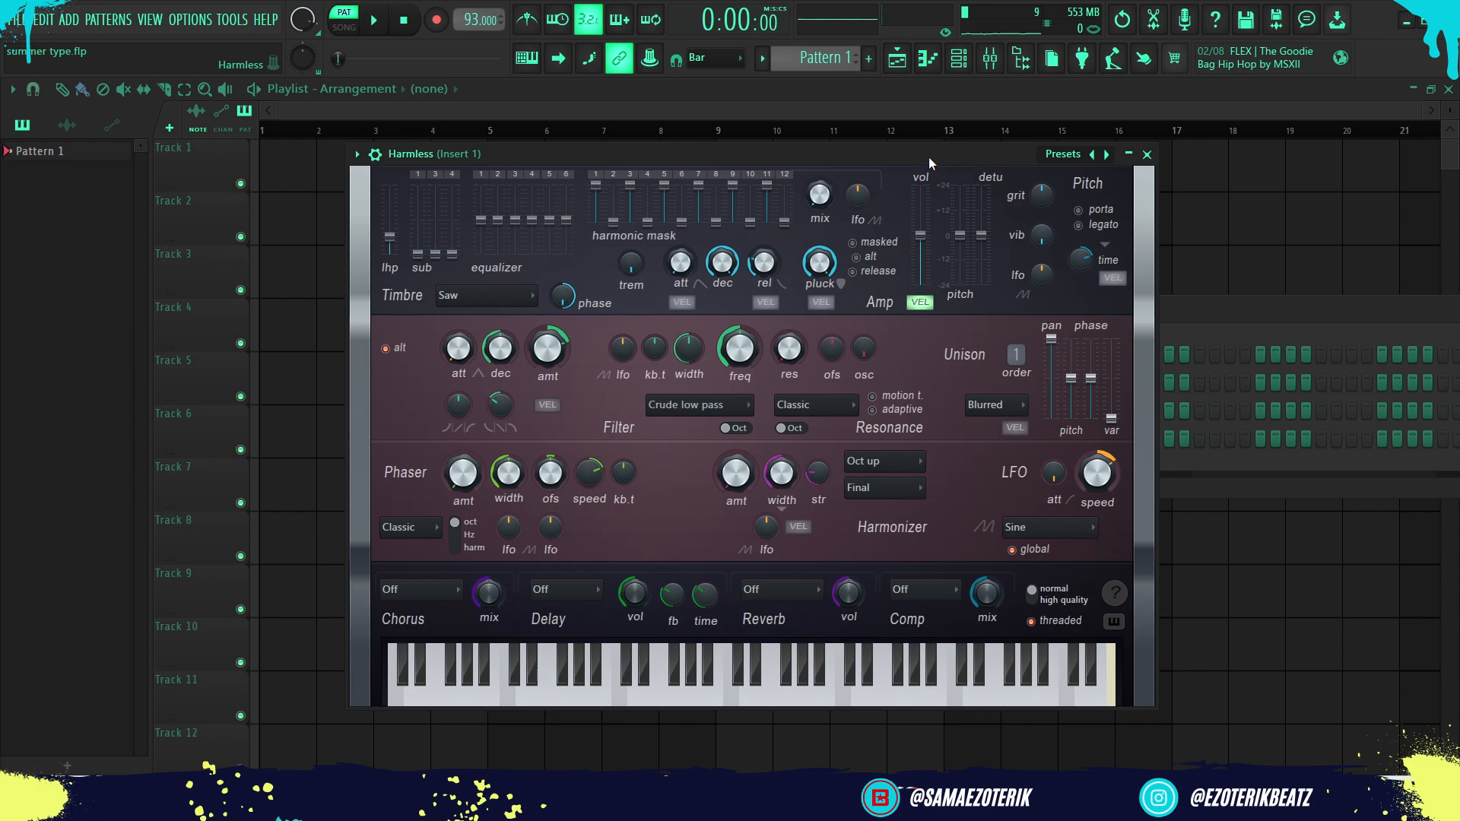
left_click_drag(929, 156, 923, 146)
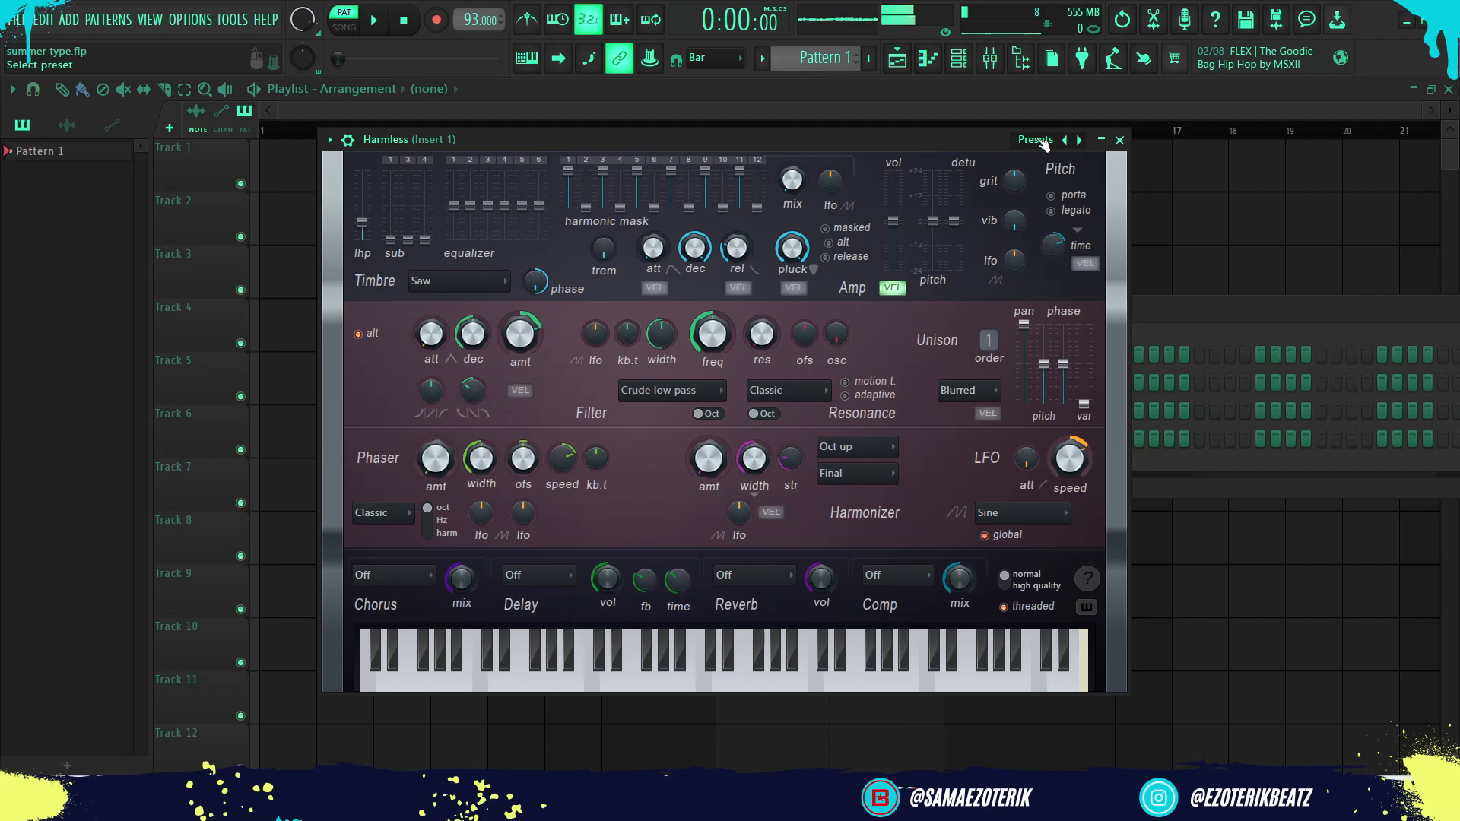
left_click(1037, 140)
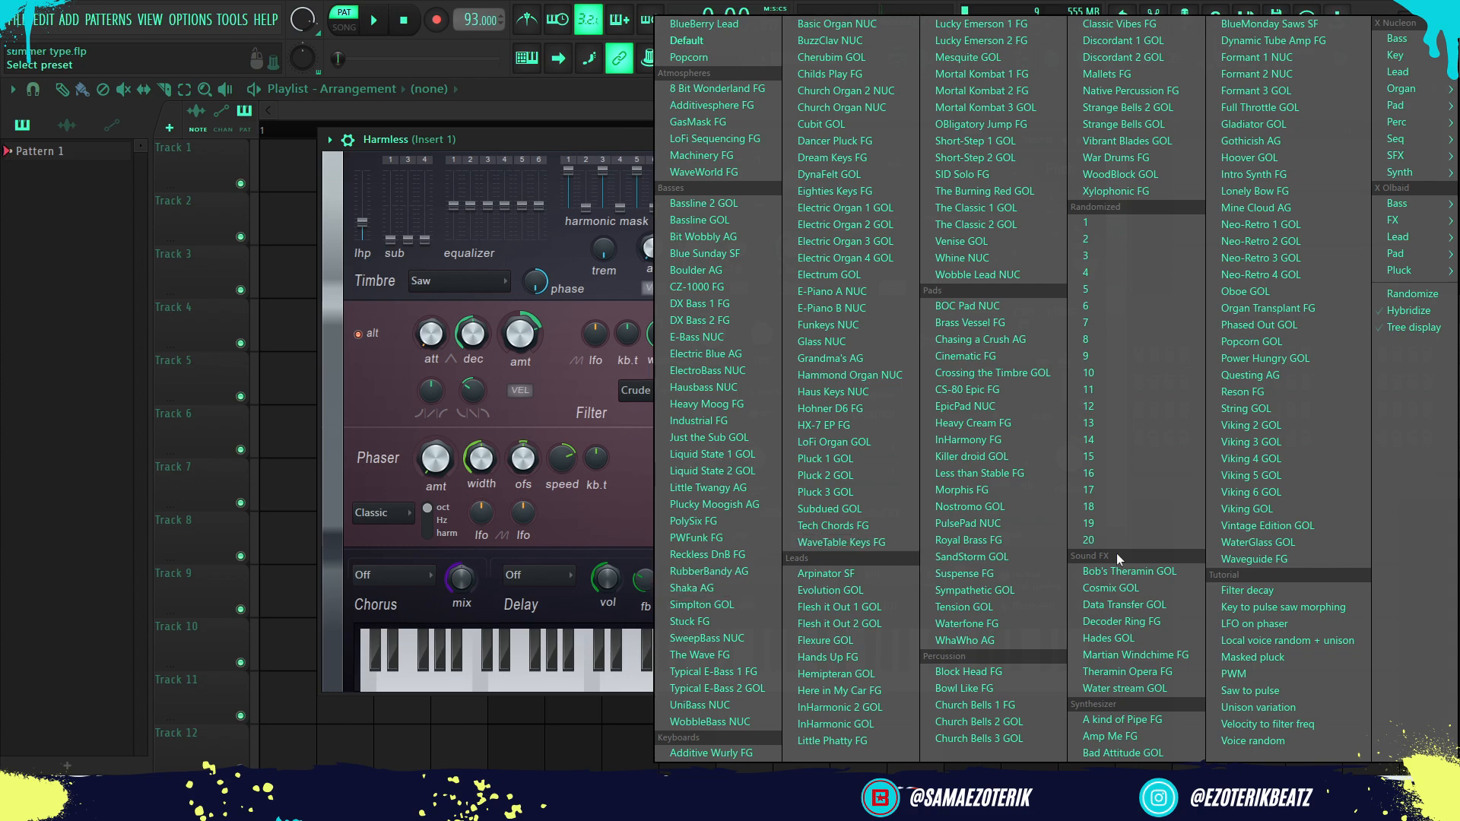
left_click(1237, 343)
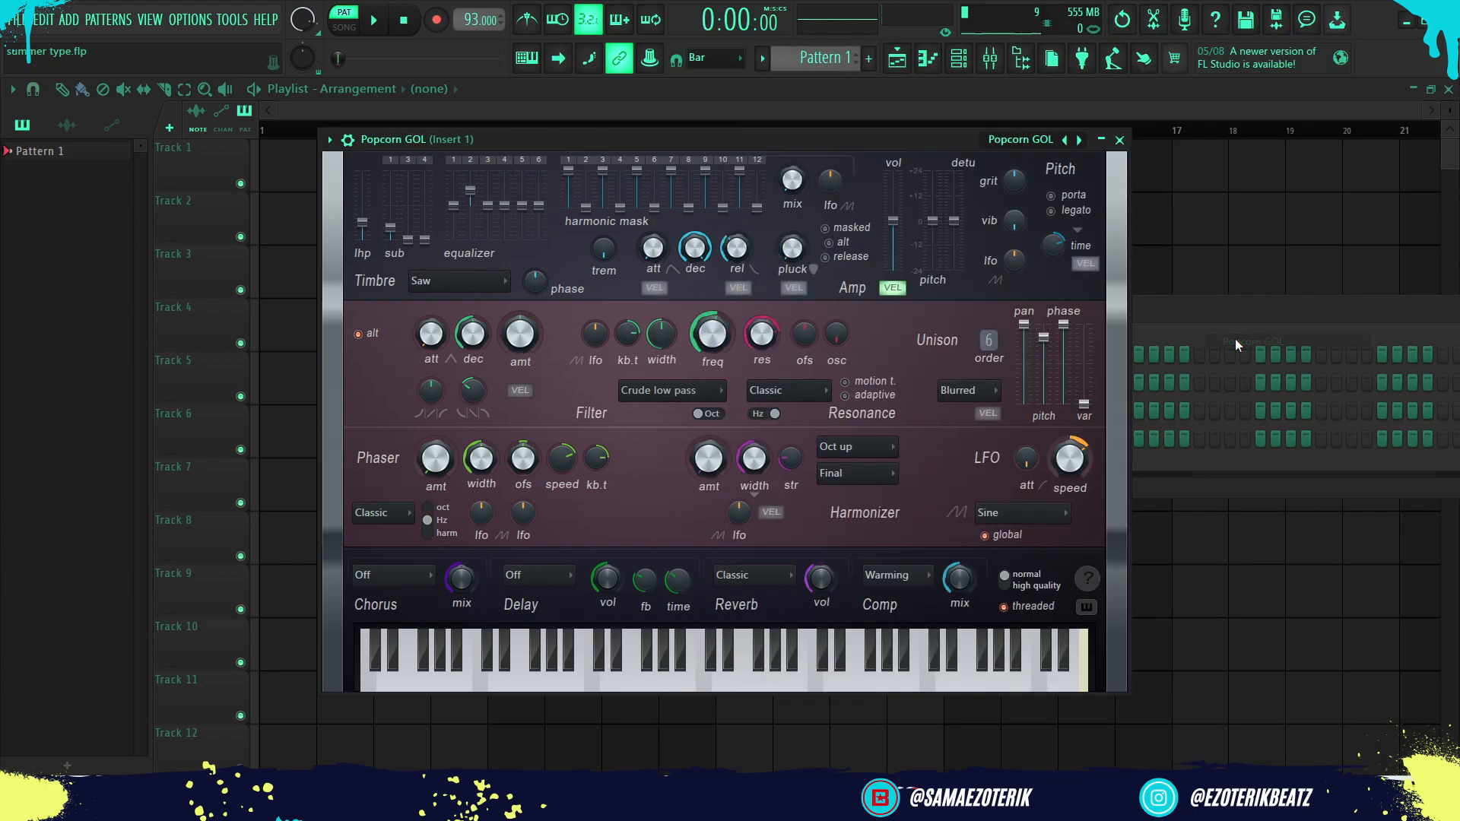
left_click(1120, 144)
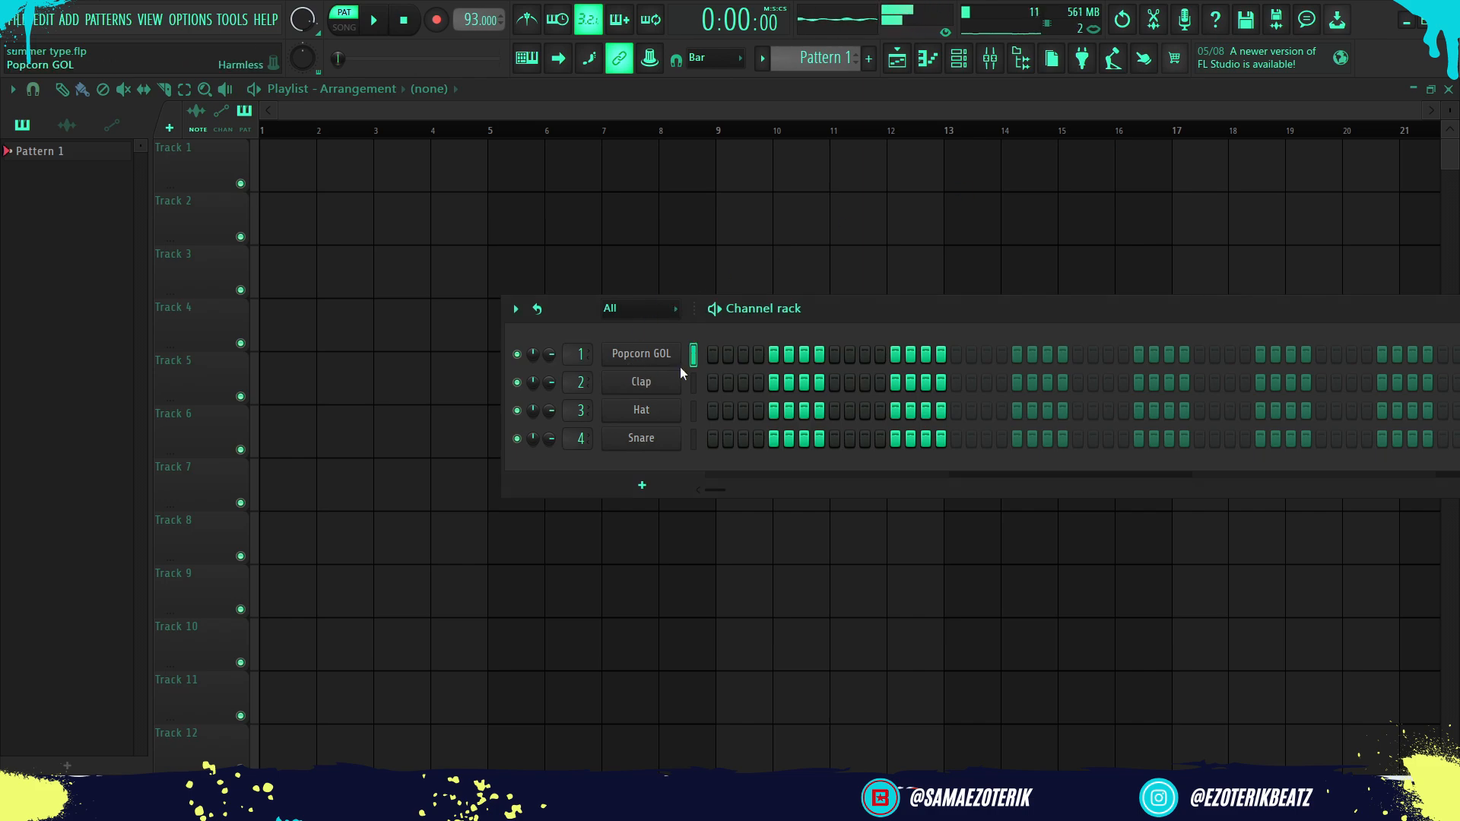
Replace the Clap channel with a second Harmless instance, found by searching the generators for "har".
right_click(637, 395)
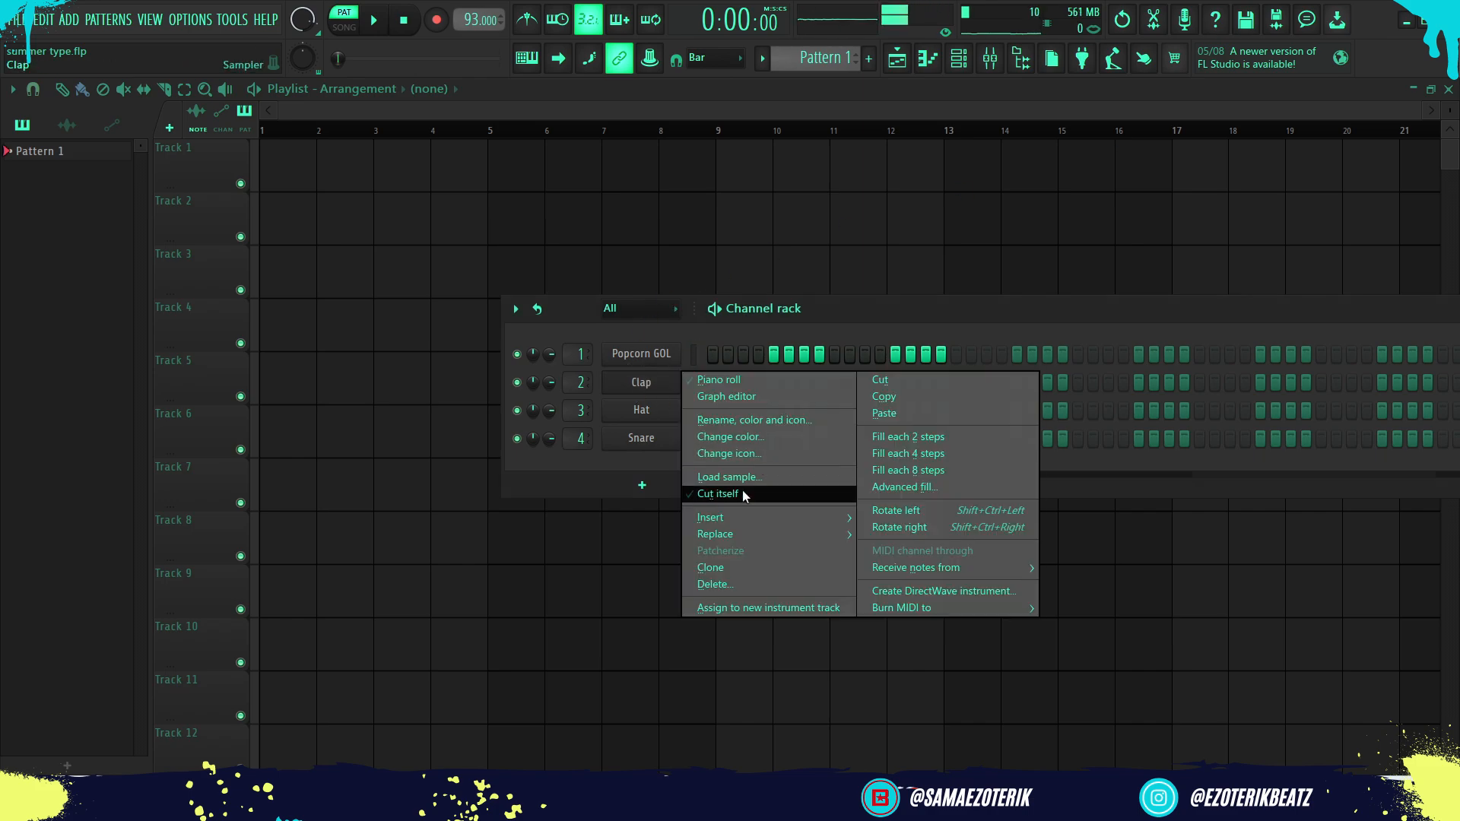
mouse_move(726, 537)
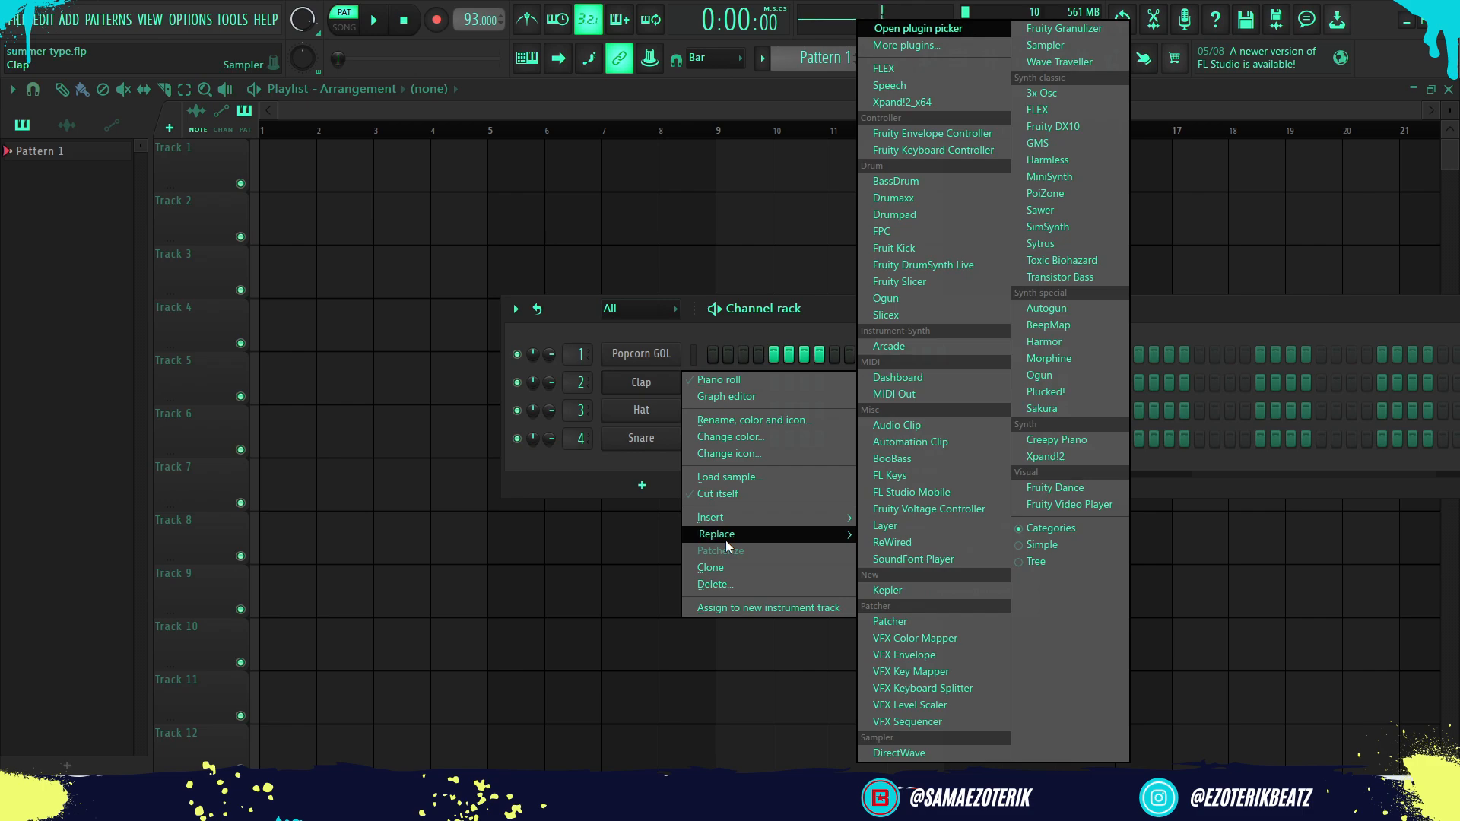
left_click(902, 46)
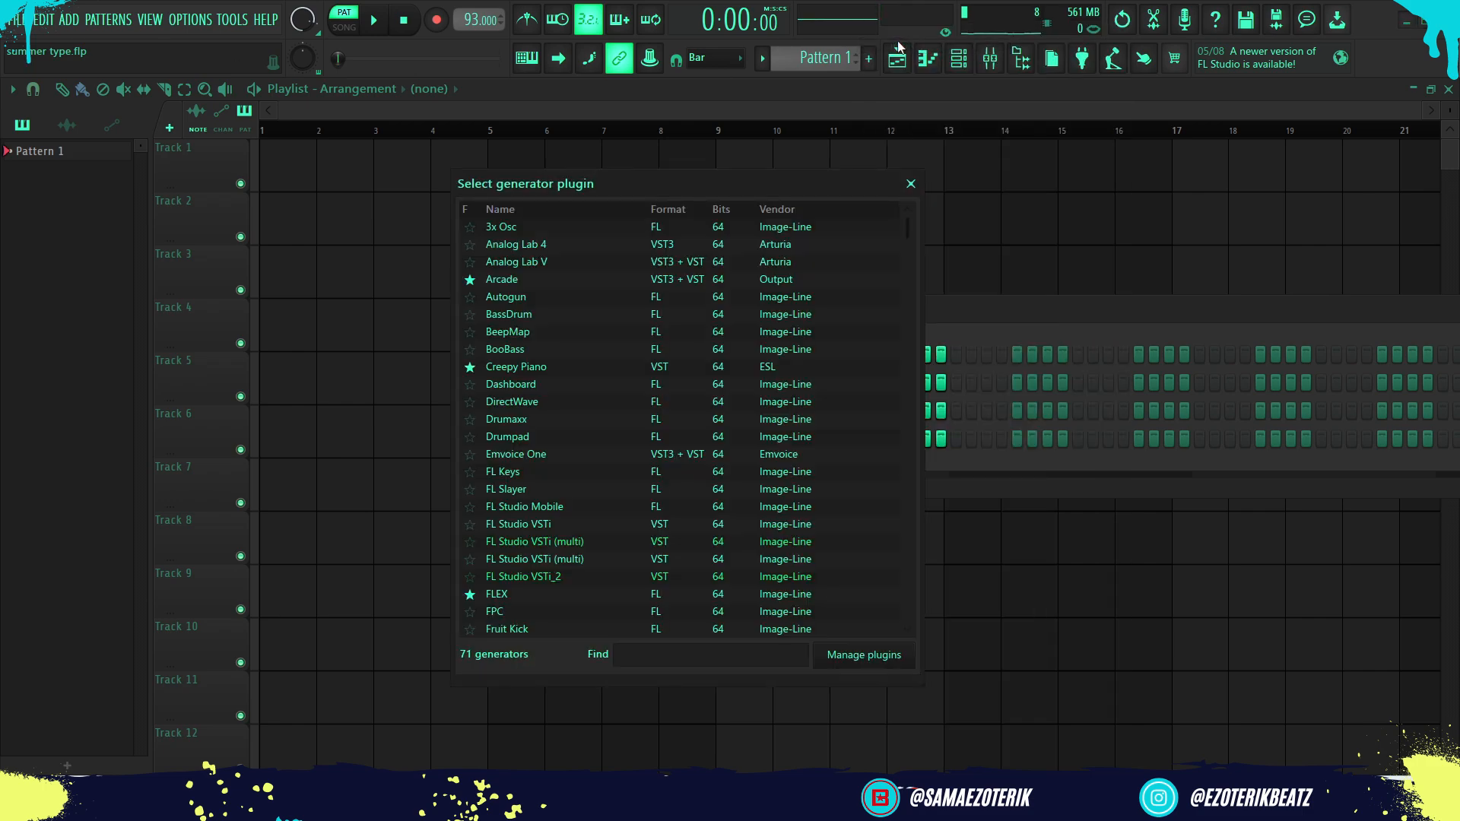
type("har")
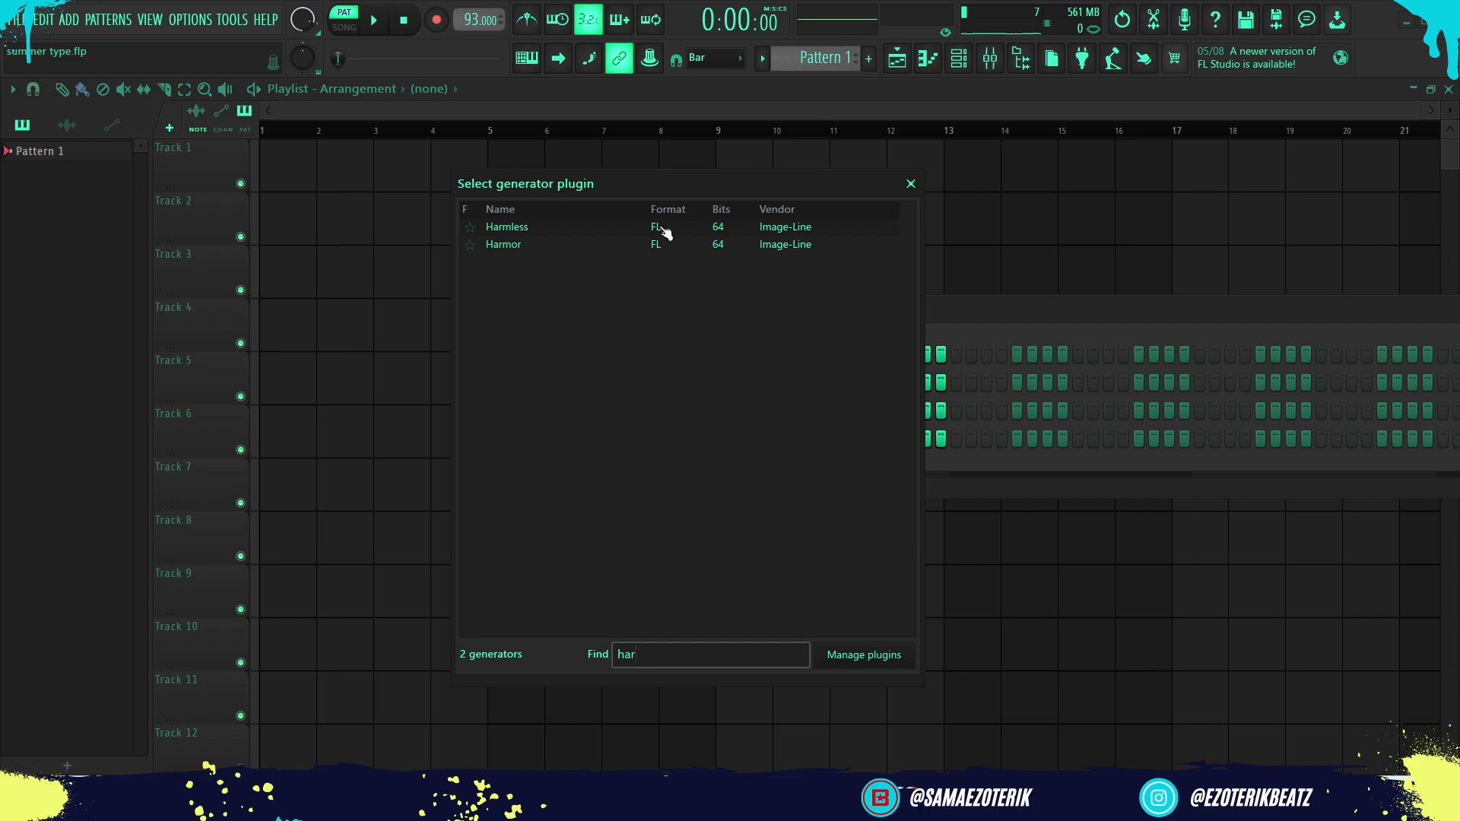
double_click(665, 233)
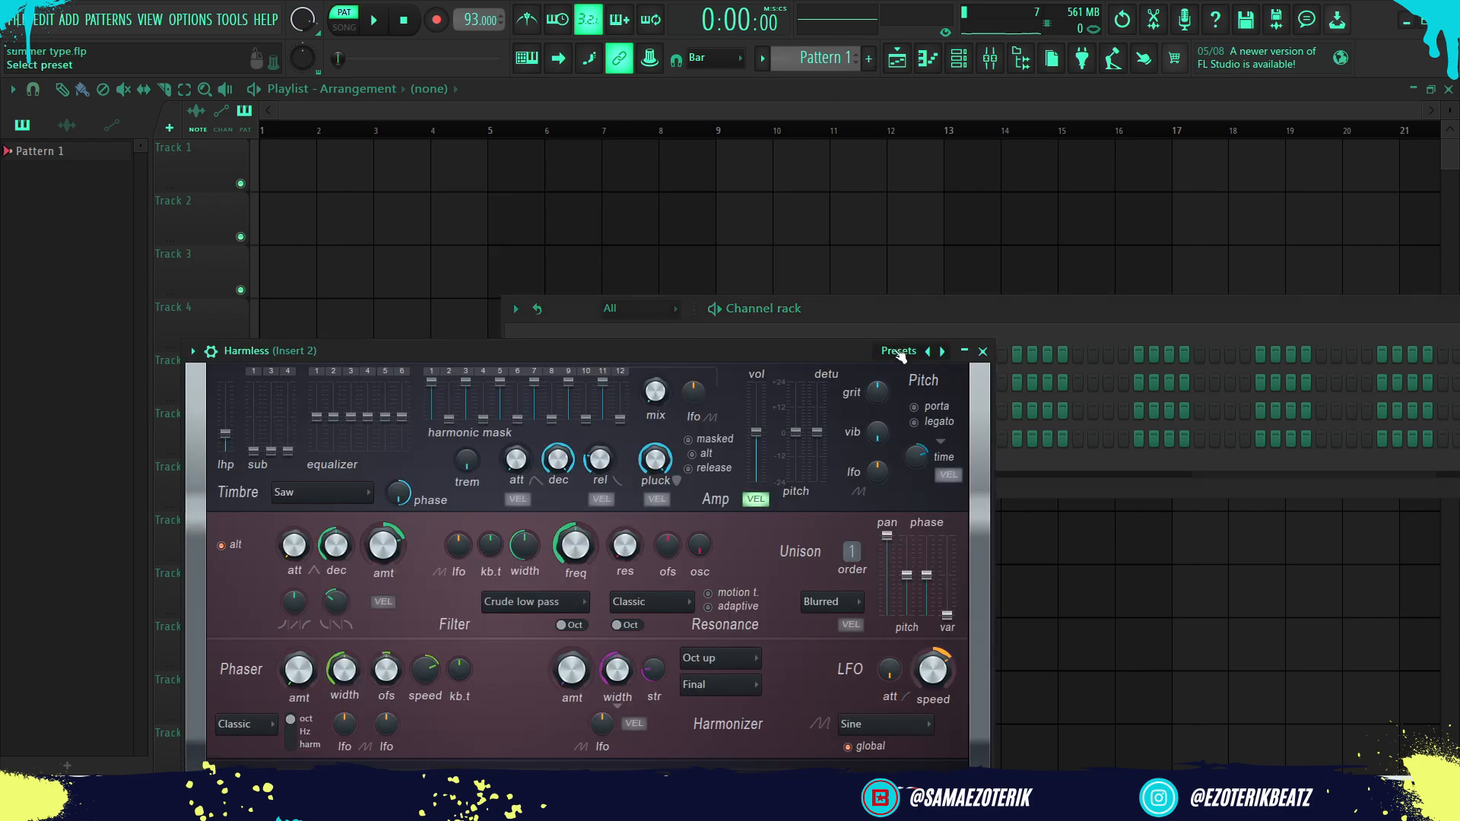
Select the Viking 2 GOL preset for the second Harmless channel, advance it to Viking 4 GOL and close its window.
left_click(897, 353)
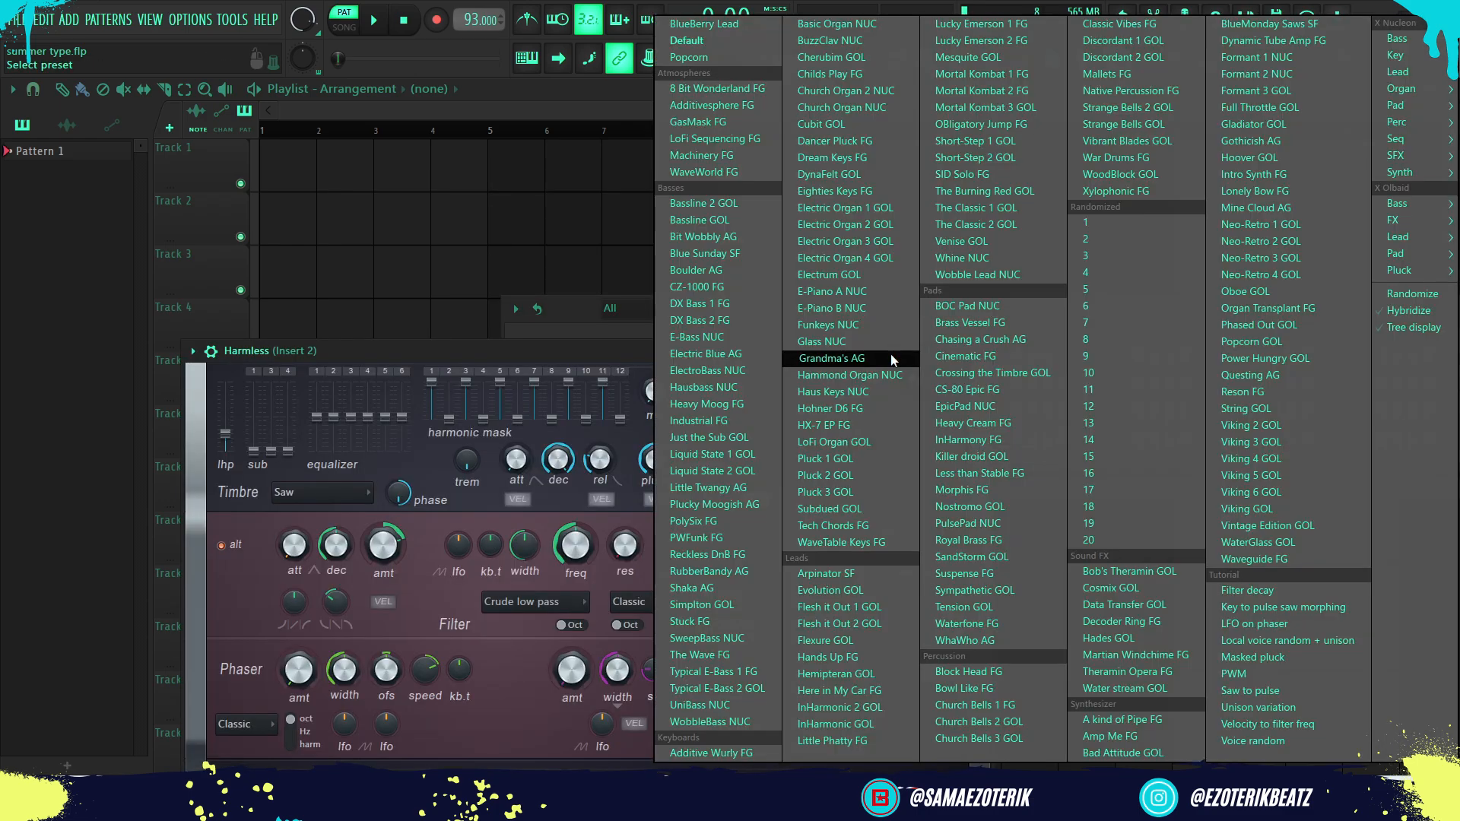
left_click(1303, 423)
left_click(984, 352)
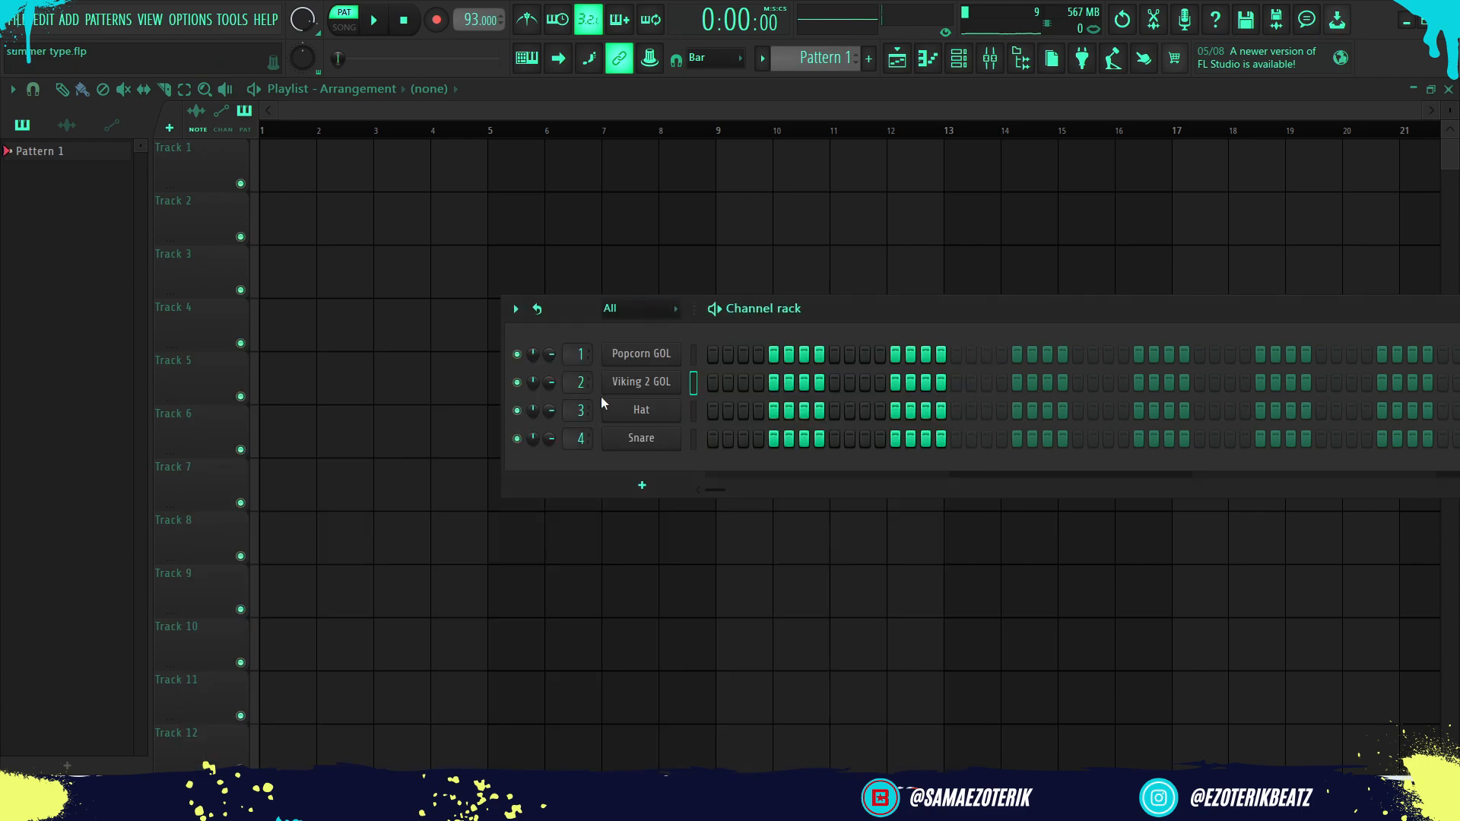
left_click(622, 381)
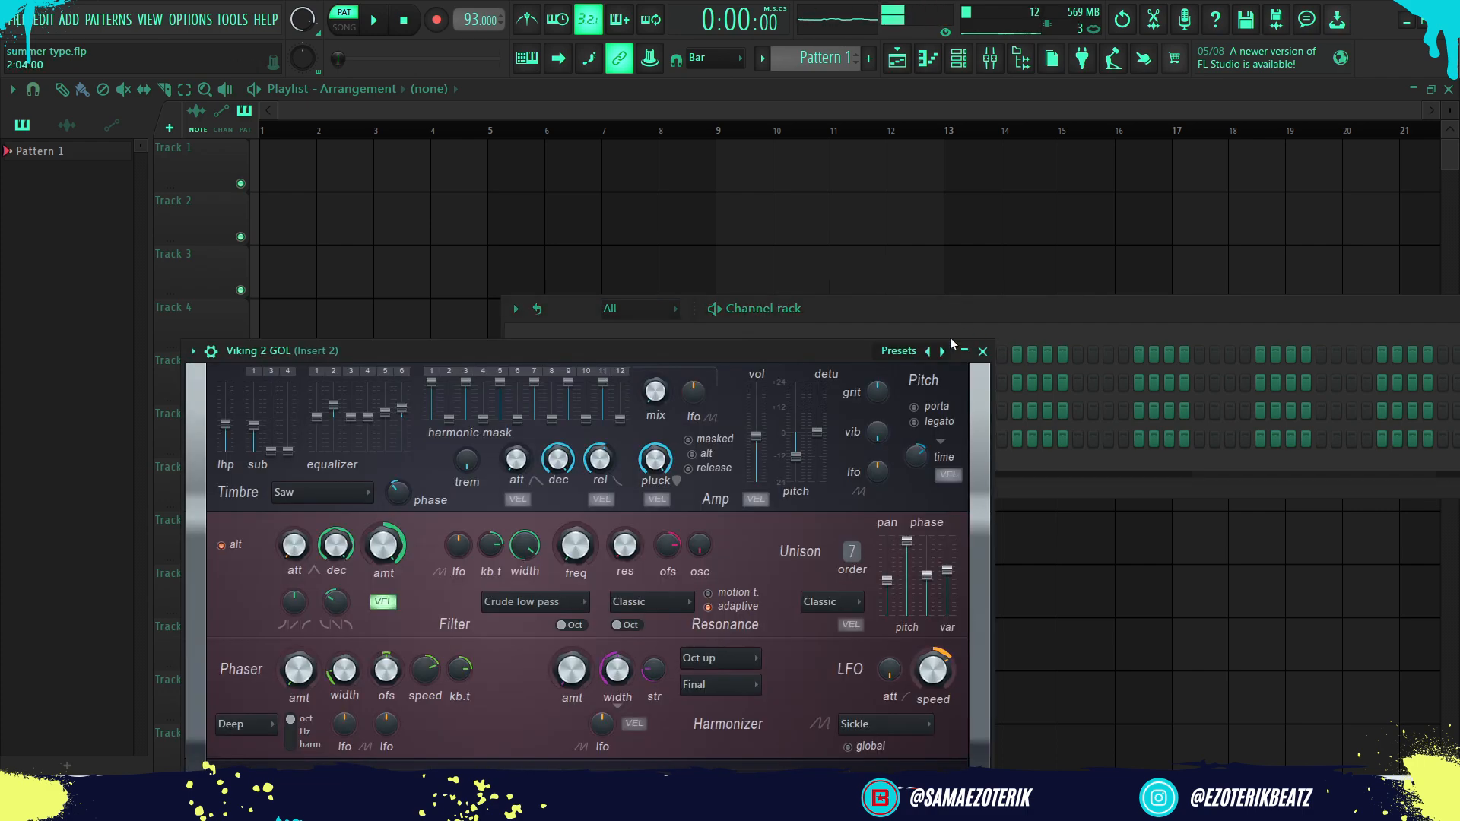
left_click(943, 351)
left_click(943, 351)
left_click(982, 351)
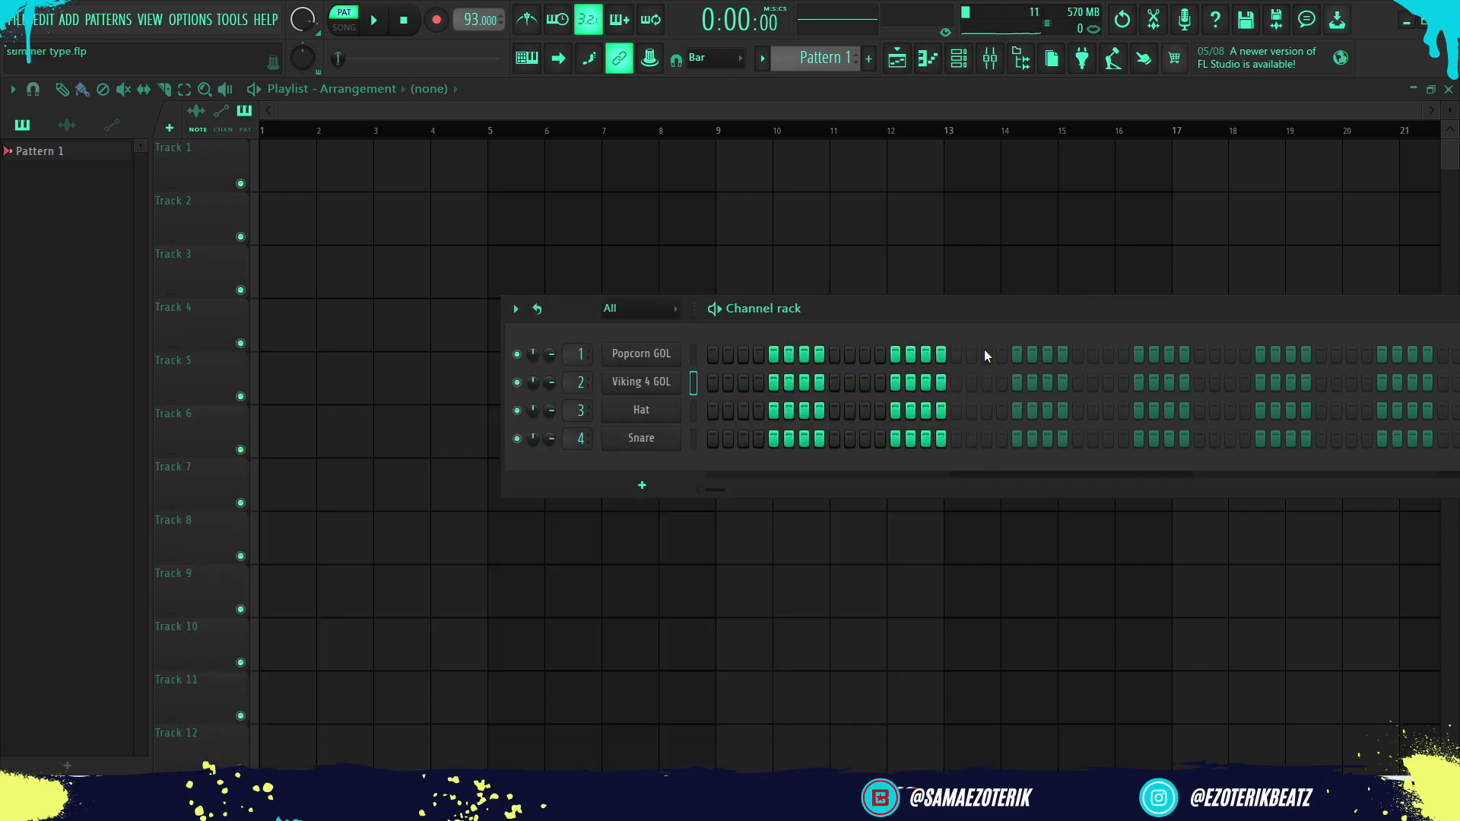
left_click(607, 391)
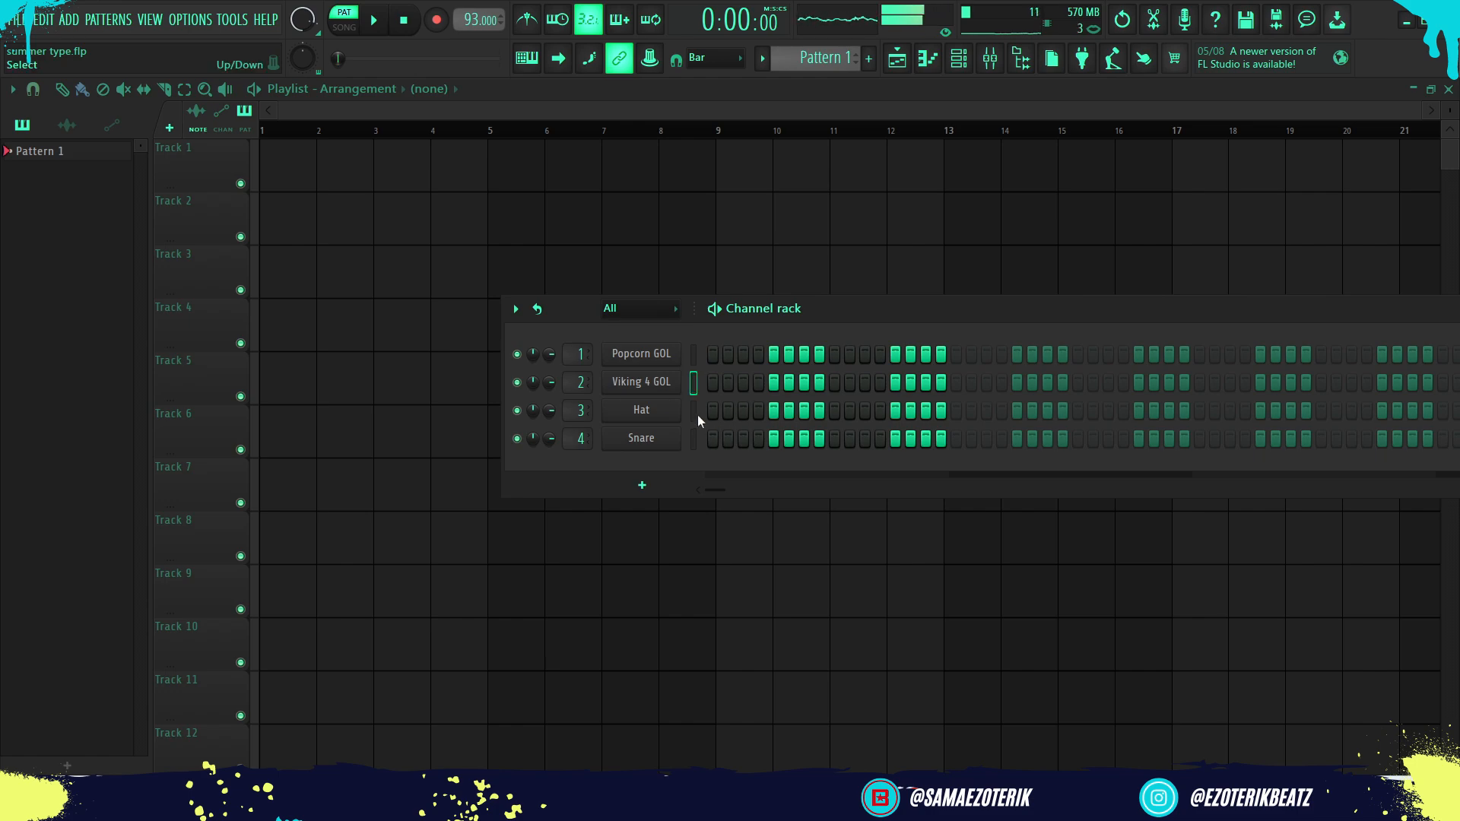
Replace the Hat channel with a third Harmless instance, found by searching the generators for "harm".
right_click(679, 407)
mouse_move(731, 559)
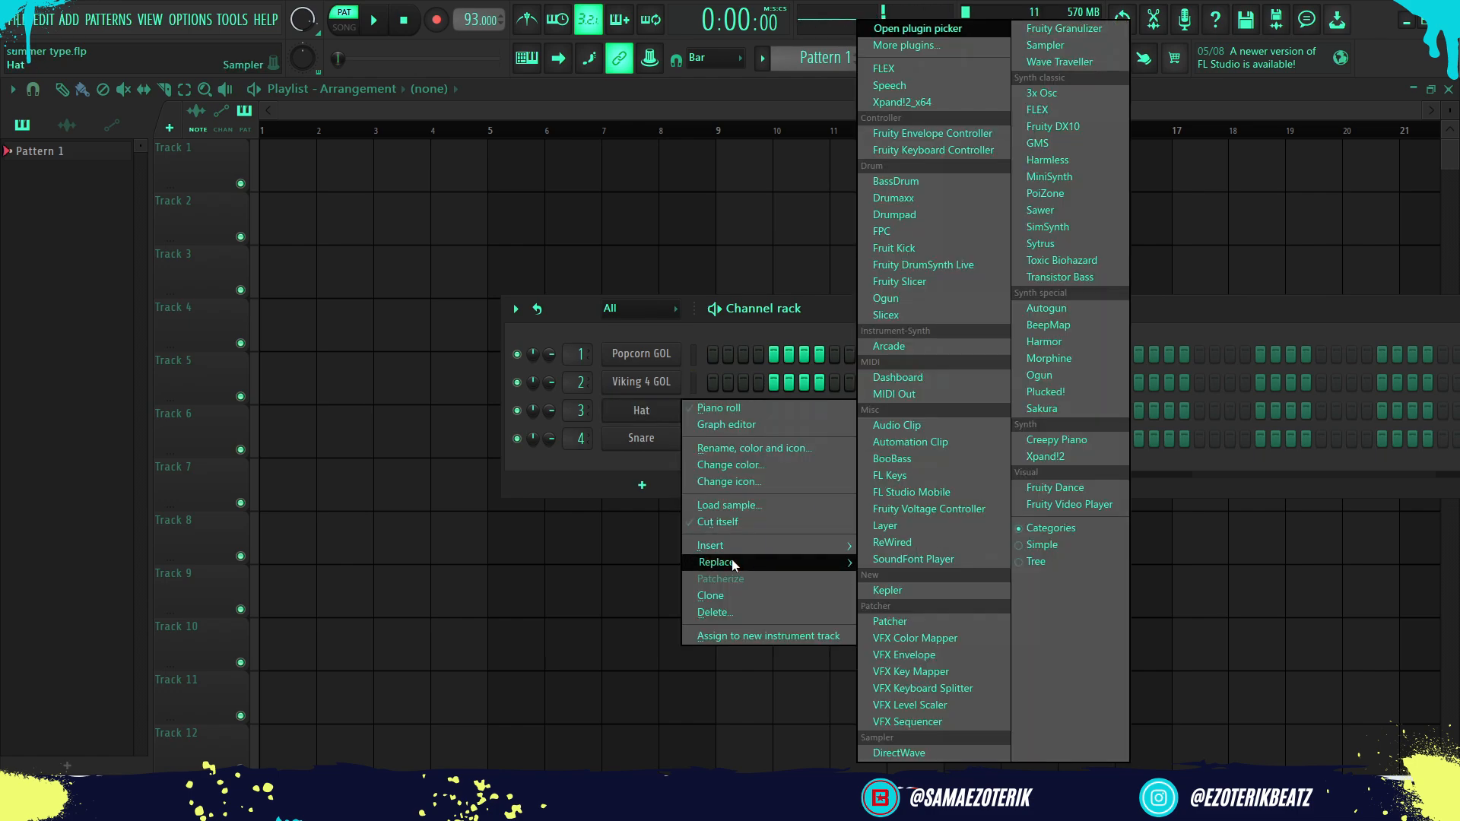
left_click(931, 46)
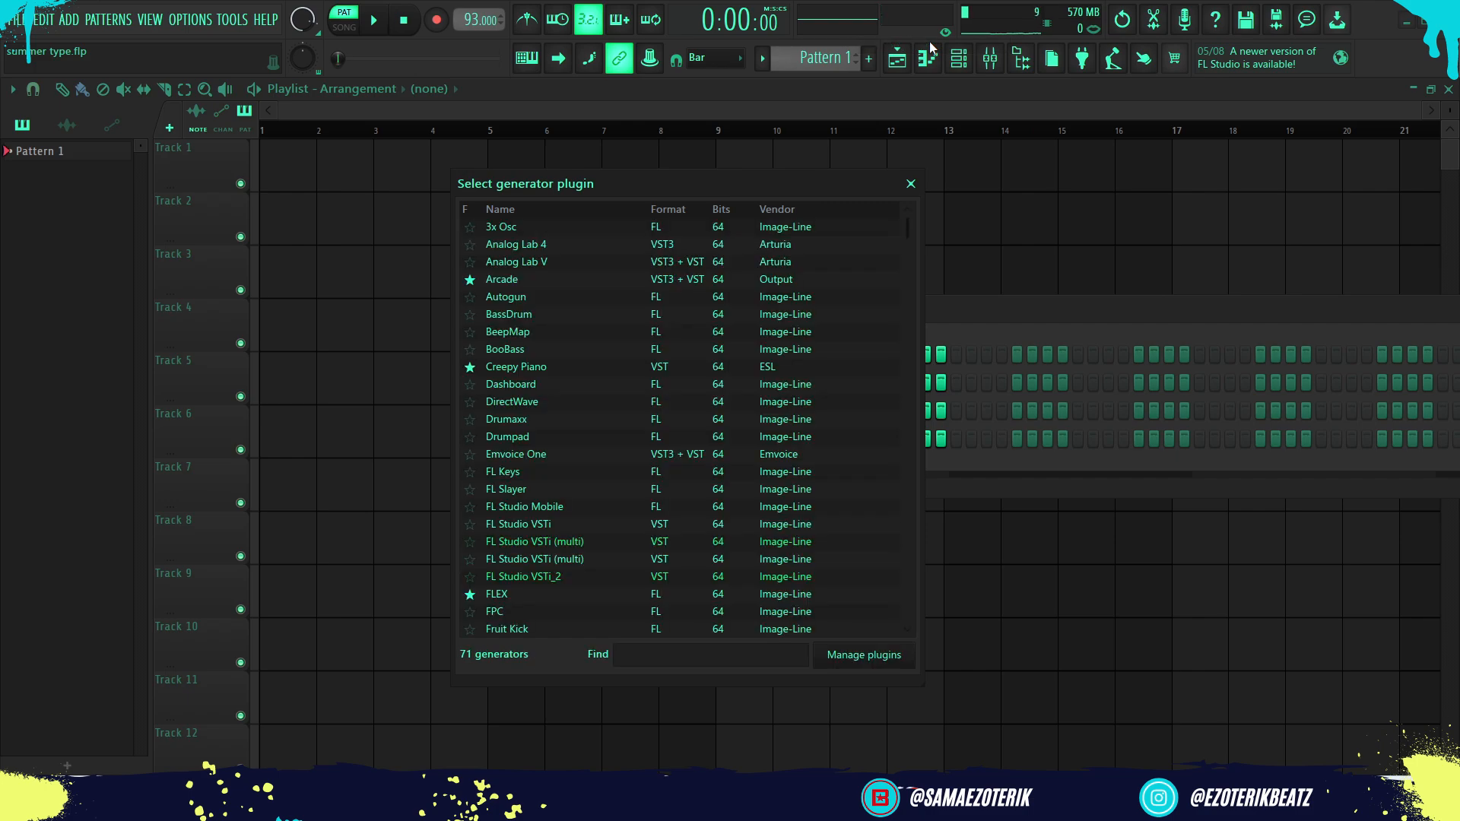
type("harm")
double_click(506, 227)
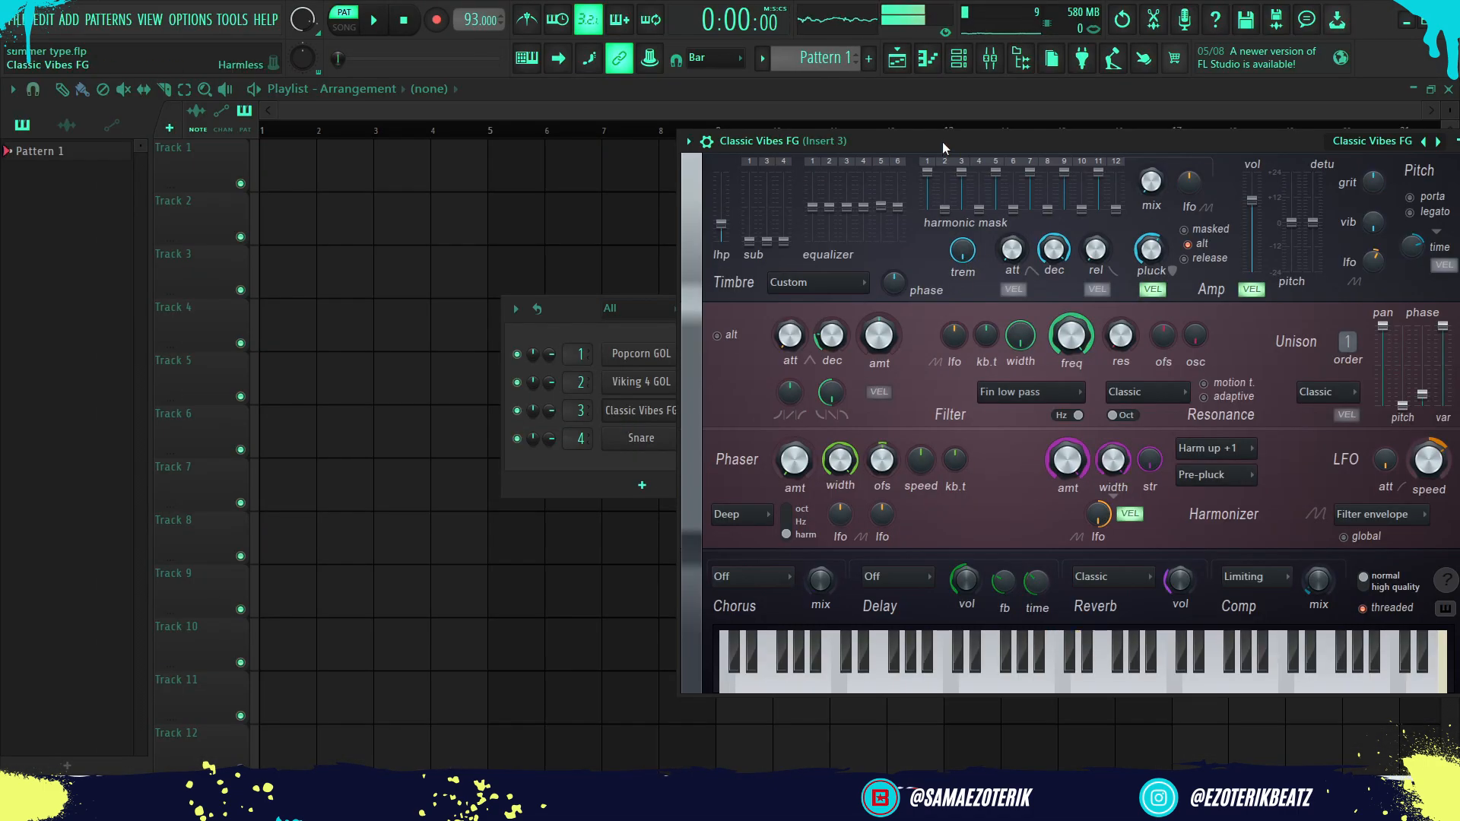
Load the Classic Vibes FG preset into the third Harmless channel.
left_click_drag(942, 143, 938, 220)
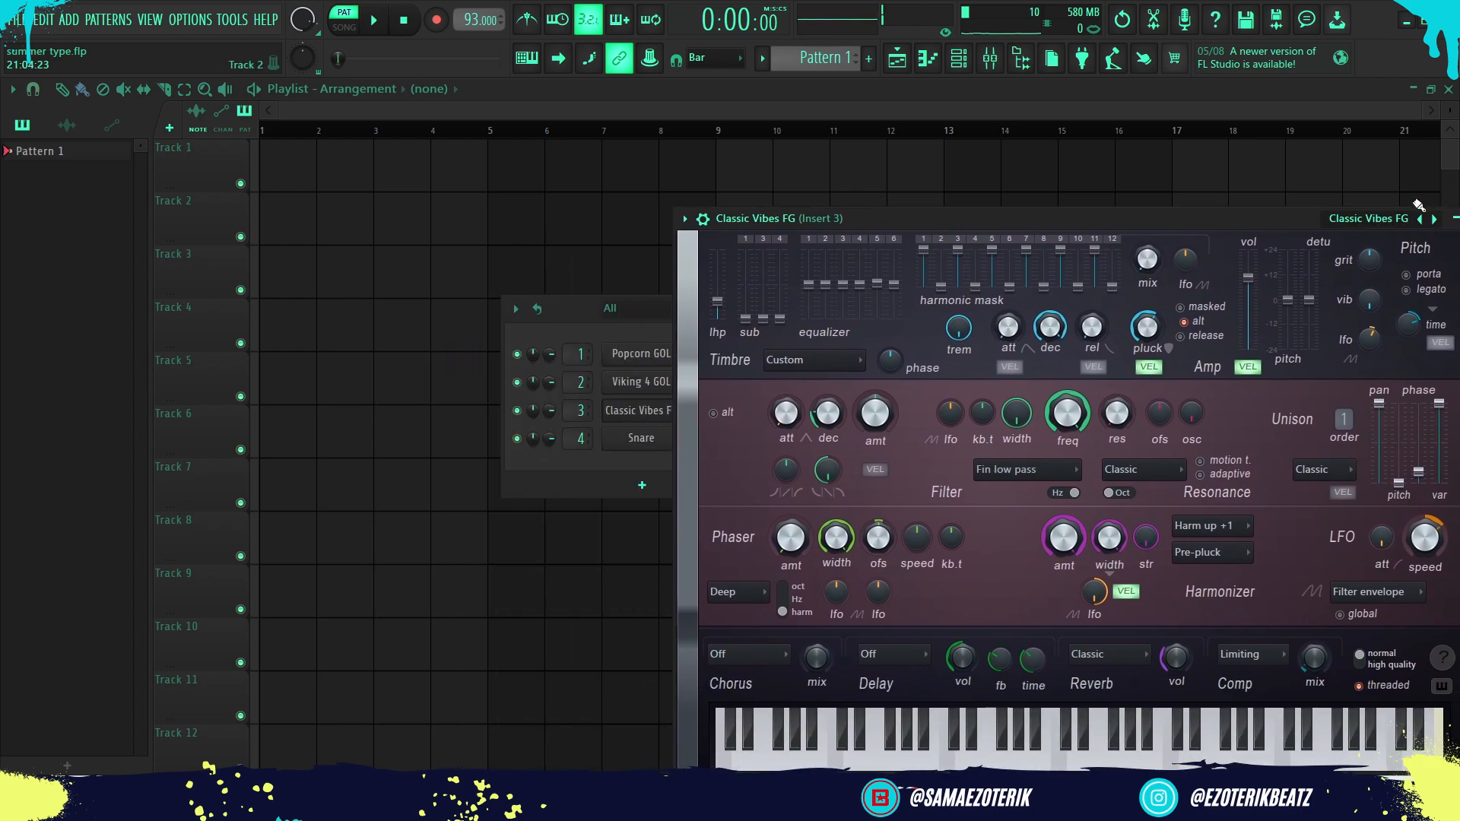
left_click(1369, 219)
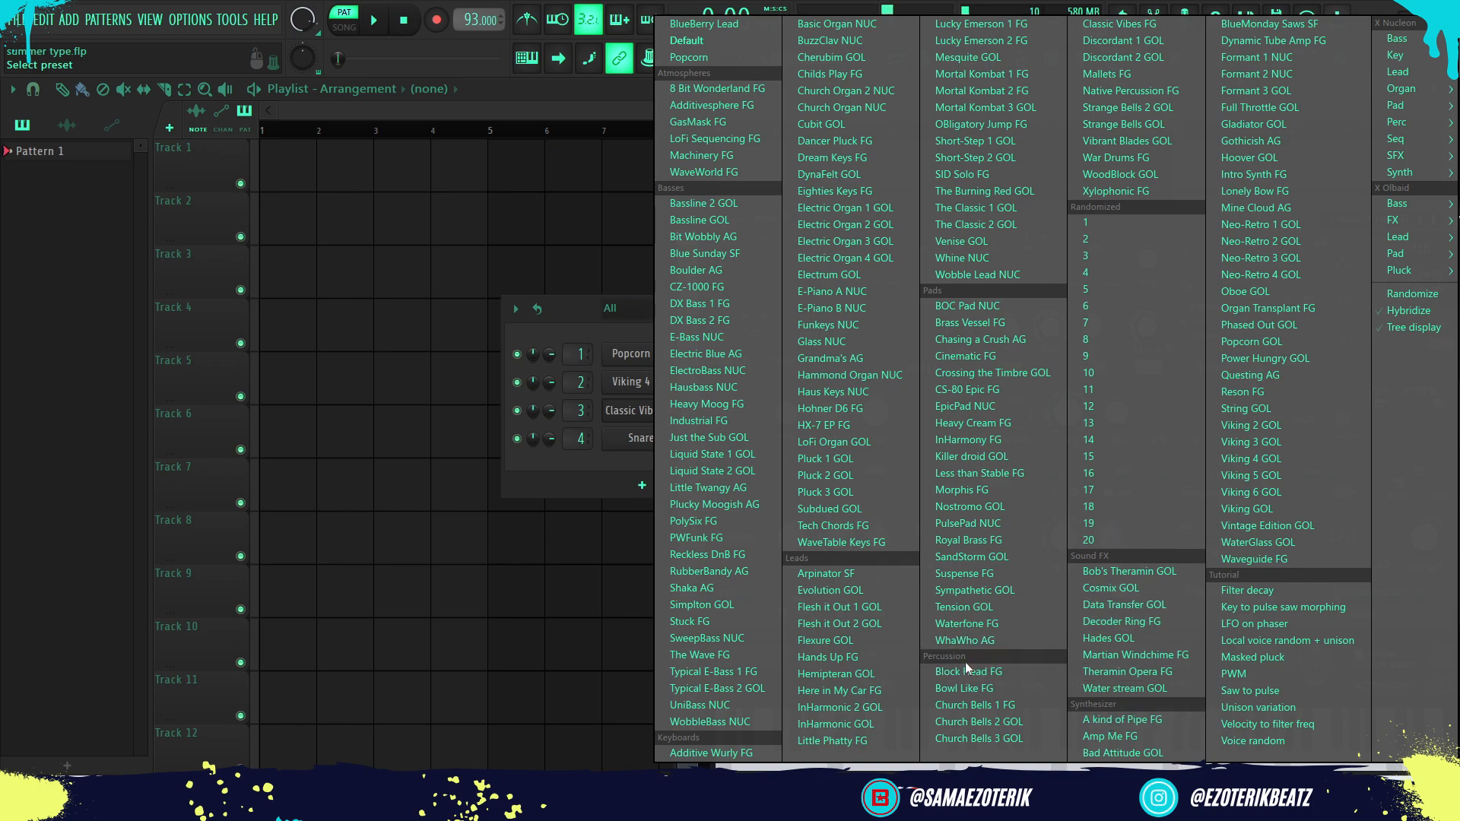
left_click(1115, 29)
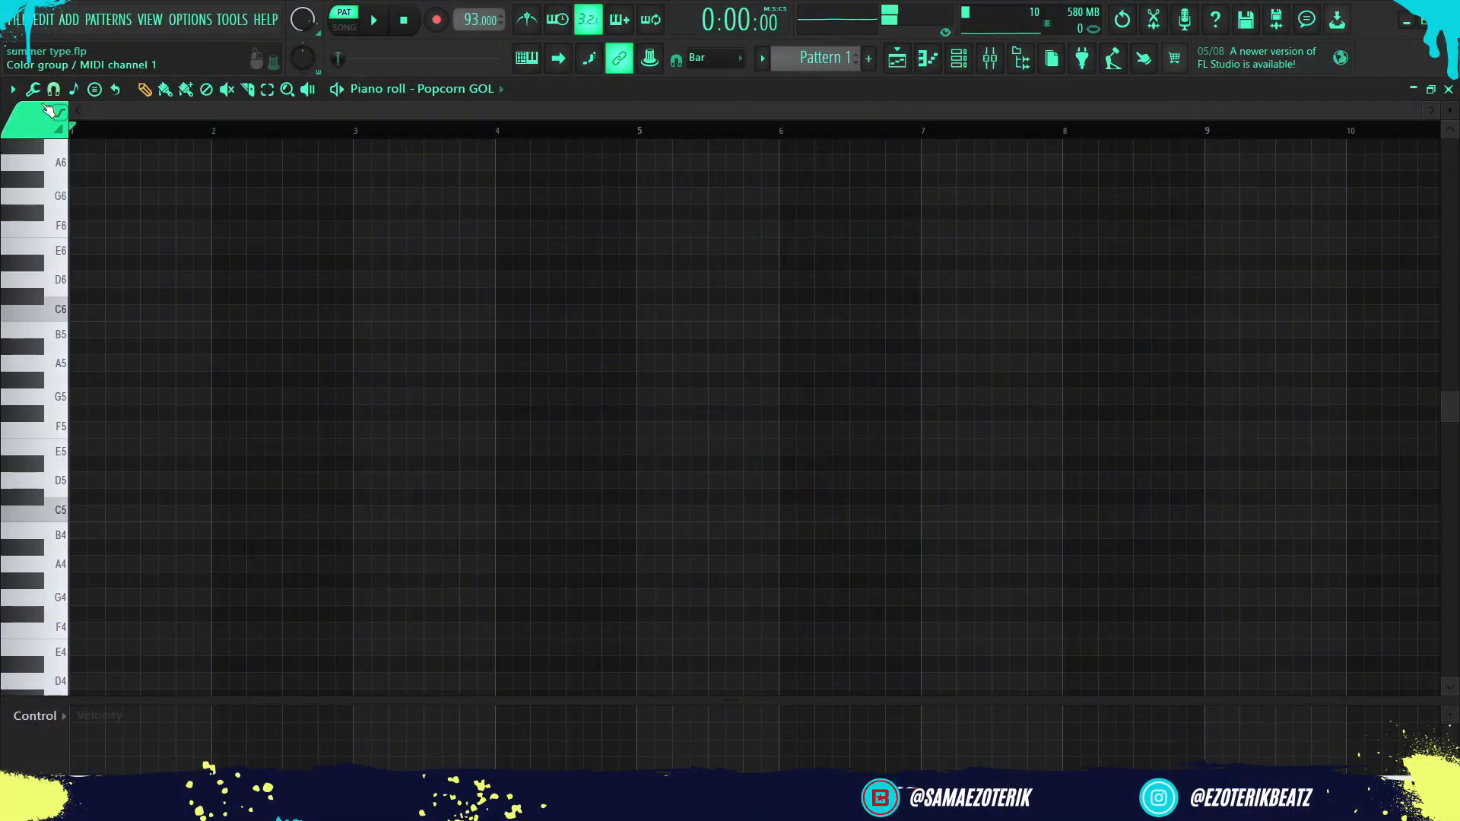
Check which root note and scale the piano roll's scale highlighting uses for the Popcorn GOL channel.
left_click(13, 90)
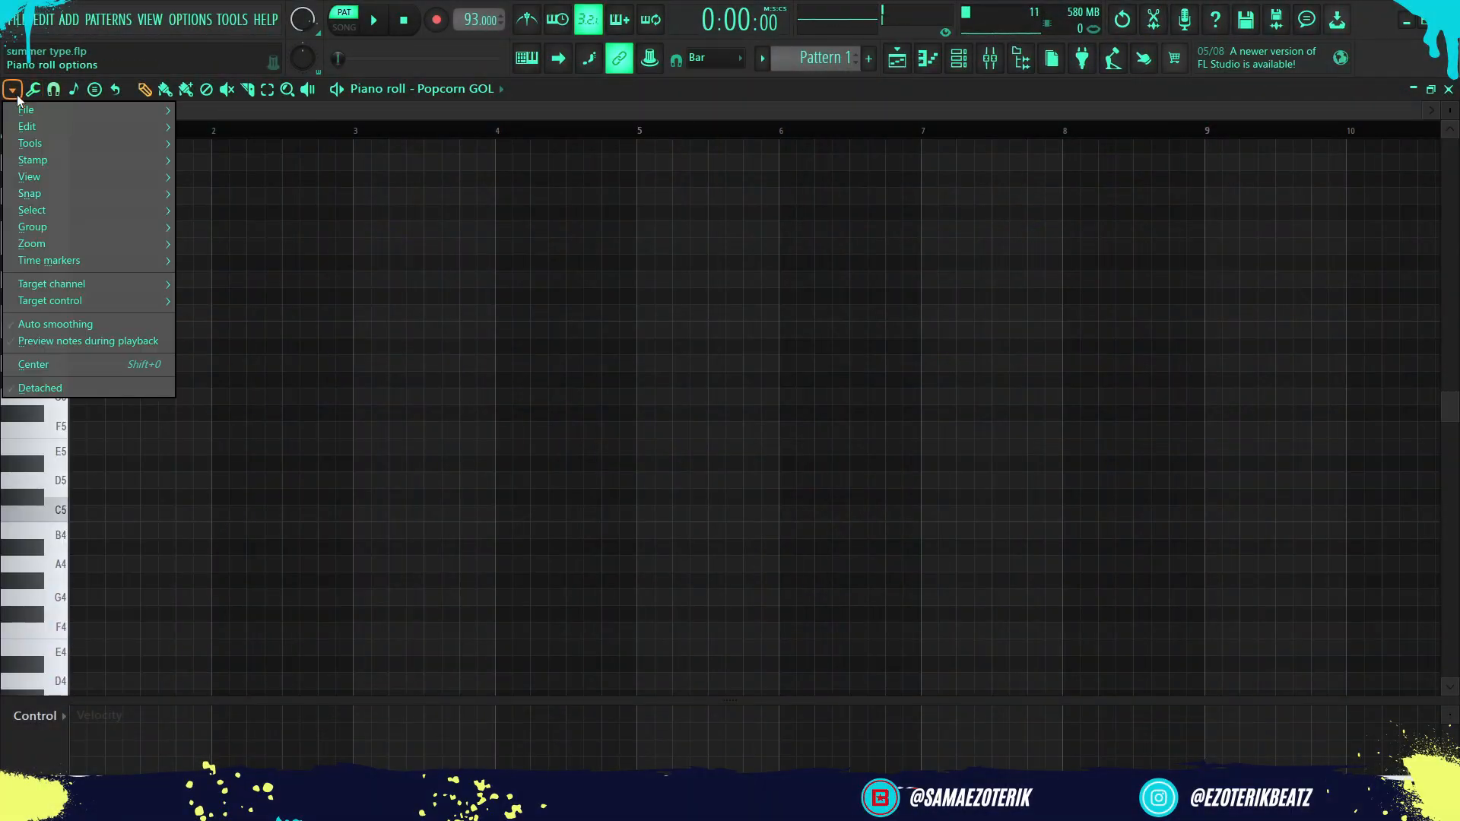
left_click(13, 91)
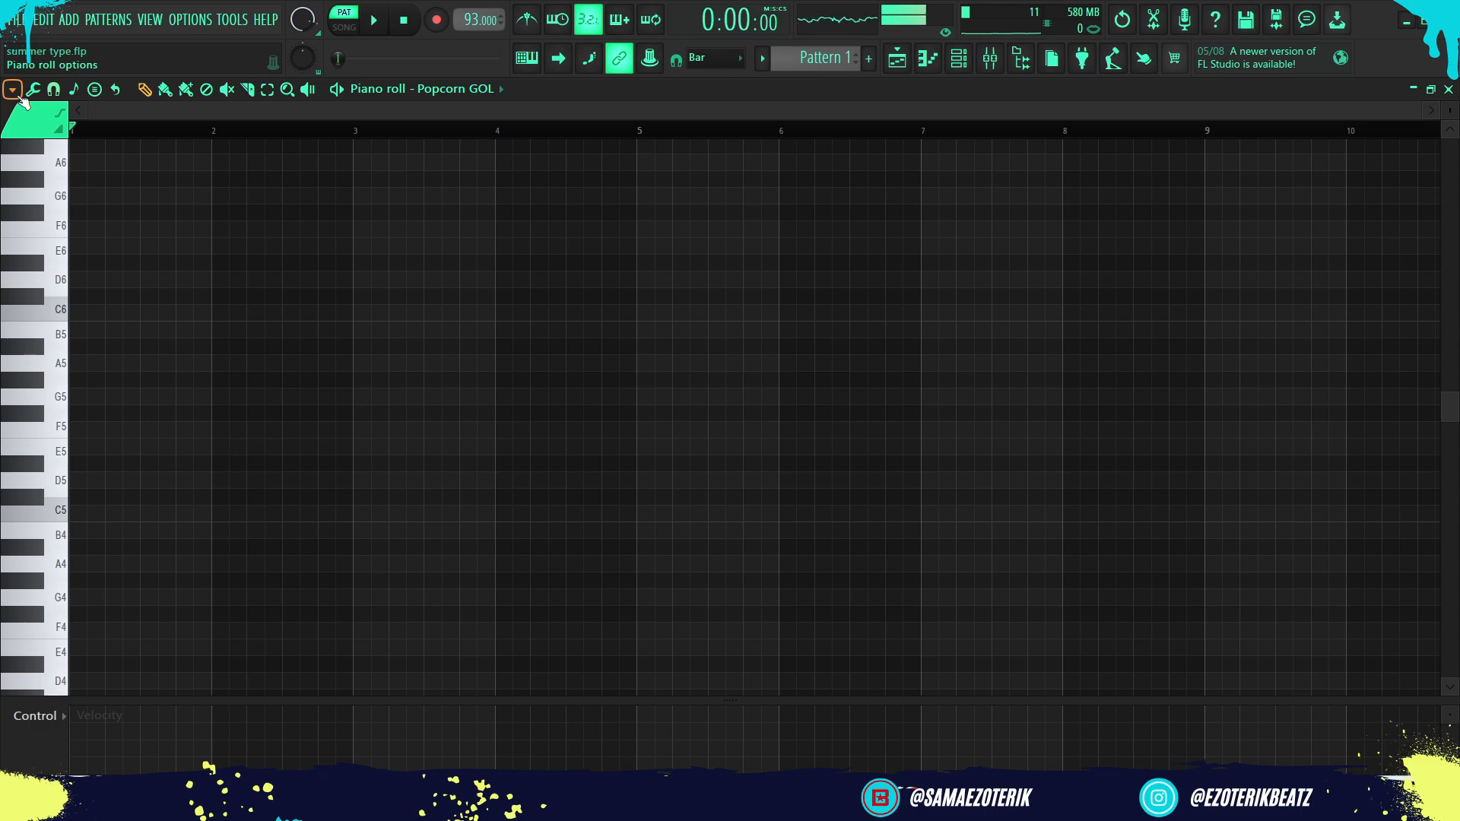
left_click(13, 91)
mouse_move(49, 178)
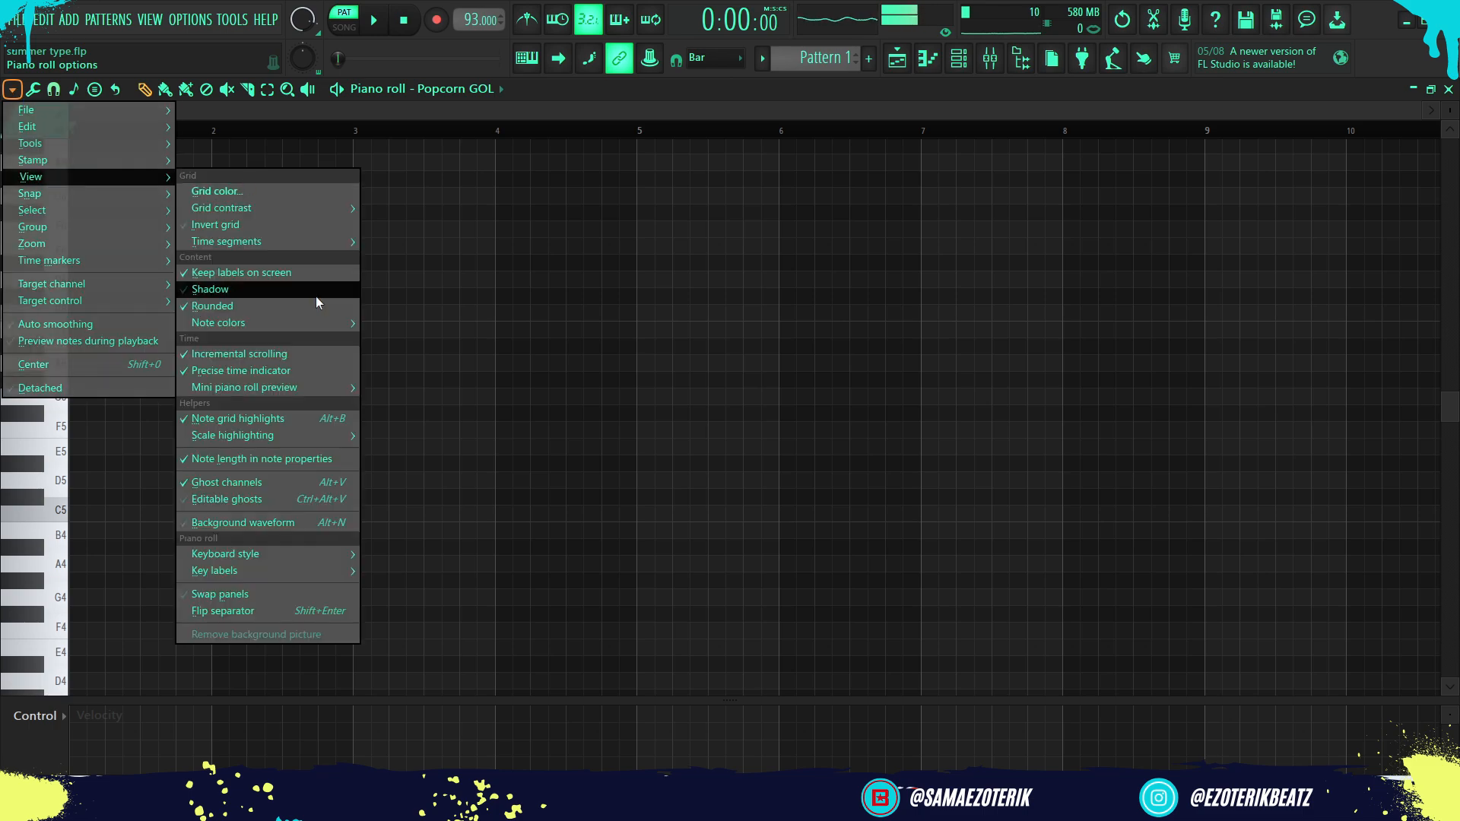
mouse_move(275, 440)
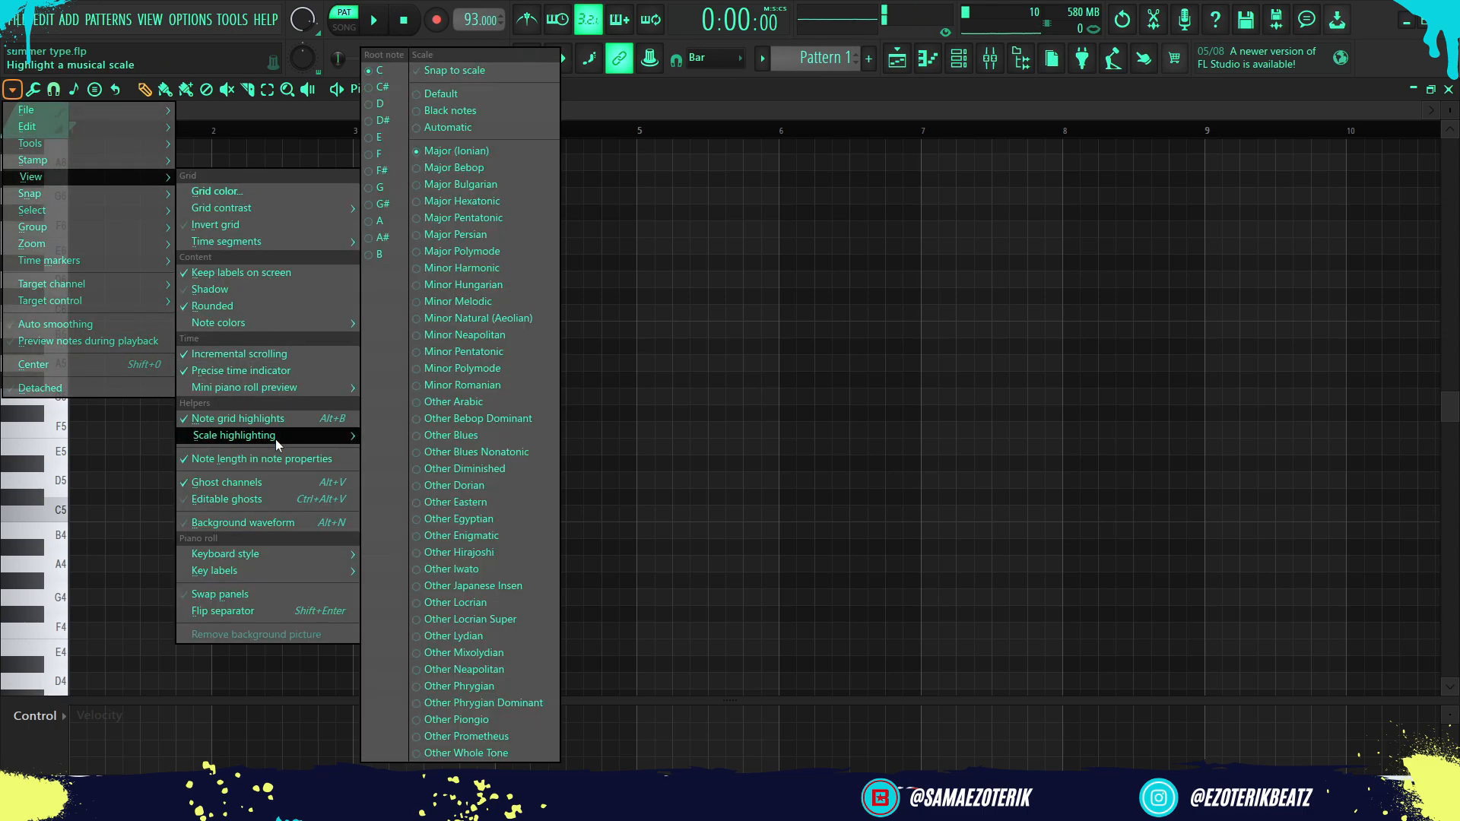
left_click(834, 310)
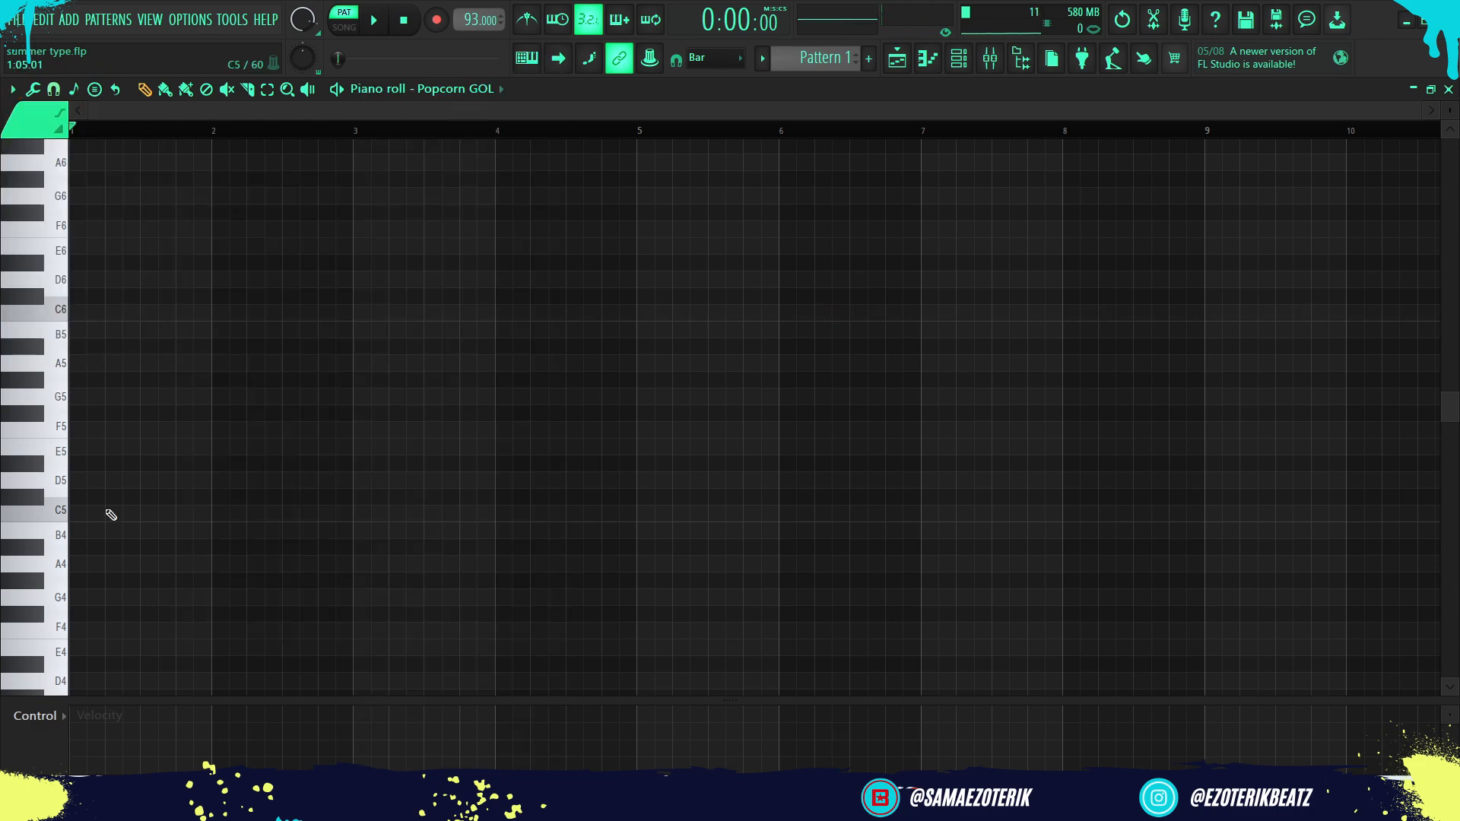
Place C5, E5 and G5 notes at the start of bar 1 to form a chord for Popcorn GOL.
left_click(78, 513)
left_click(75, 447)
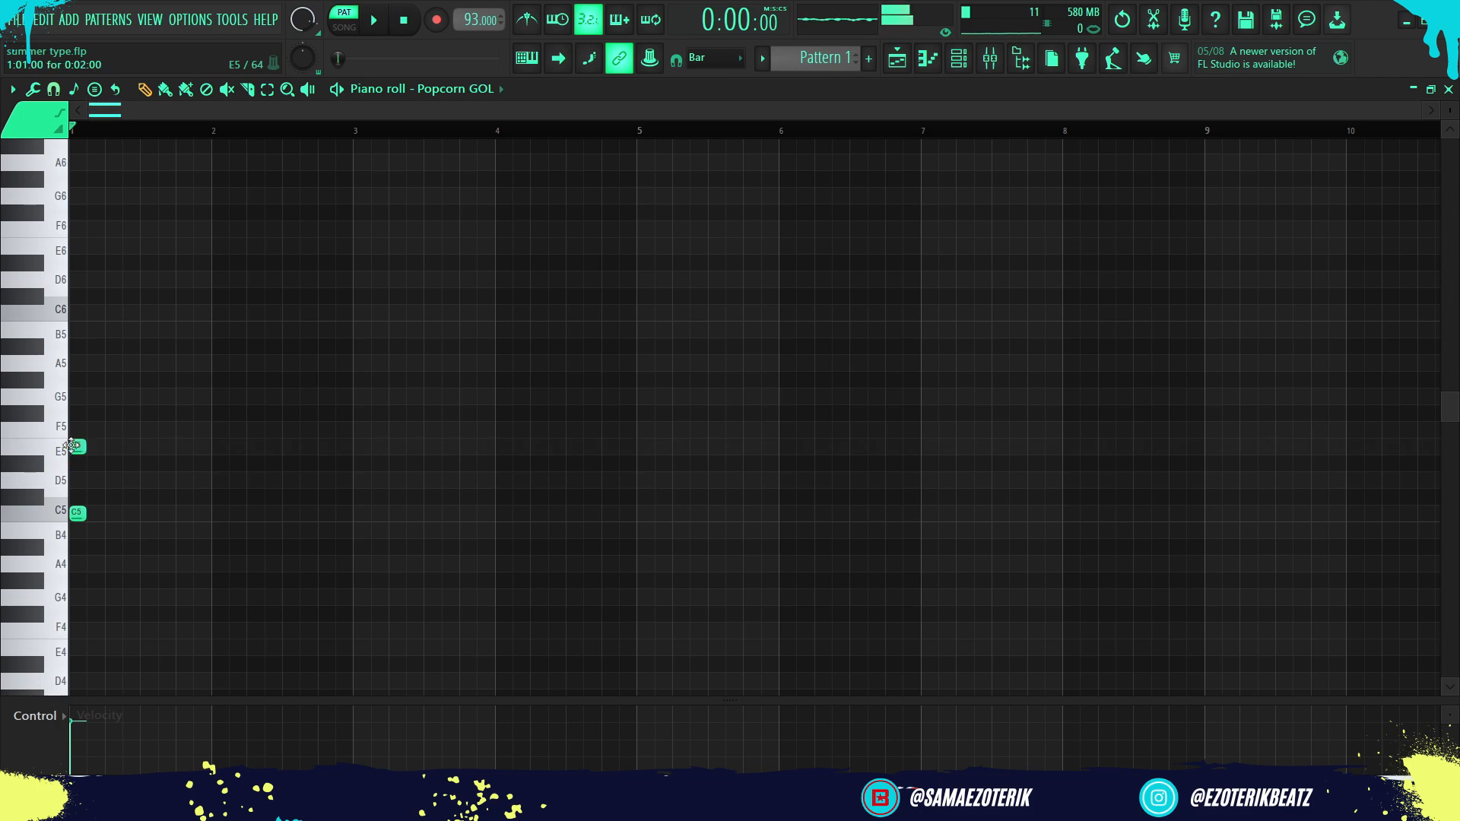
left_click(78, 397)
left_click(74, 448)
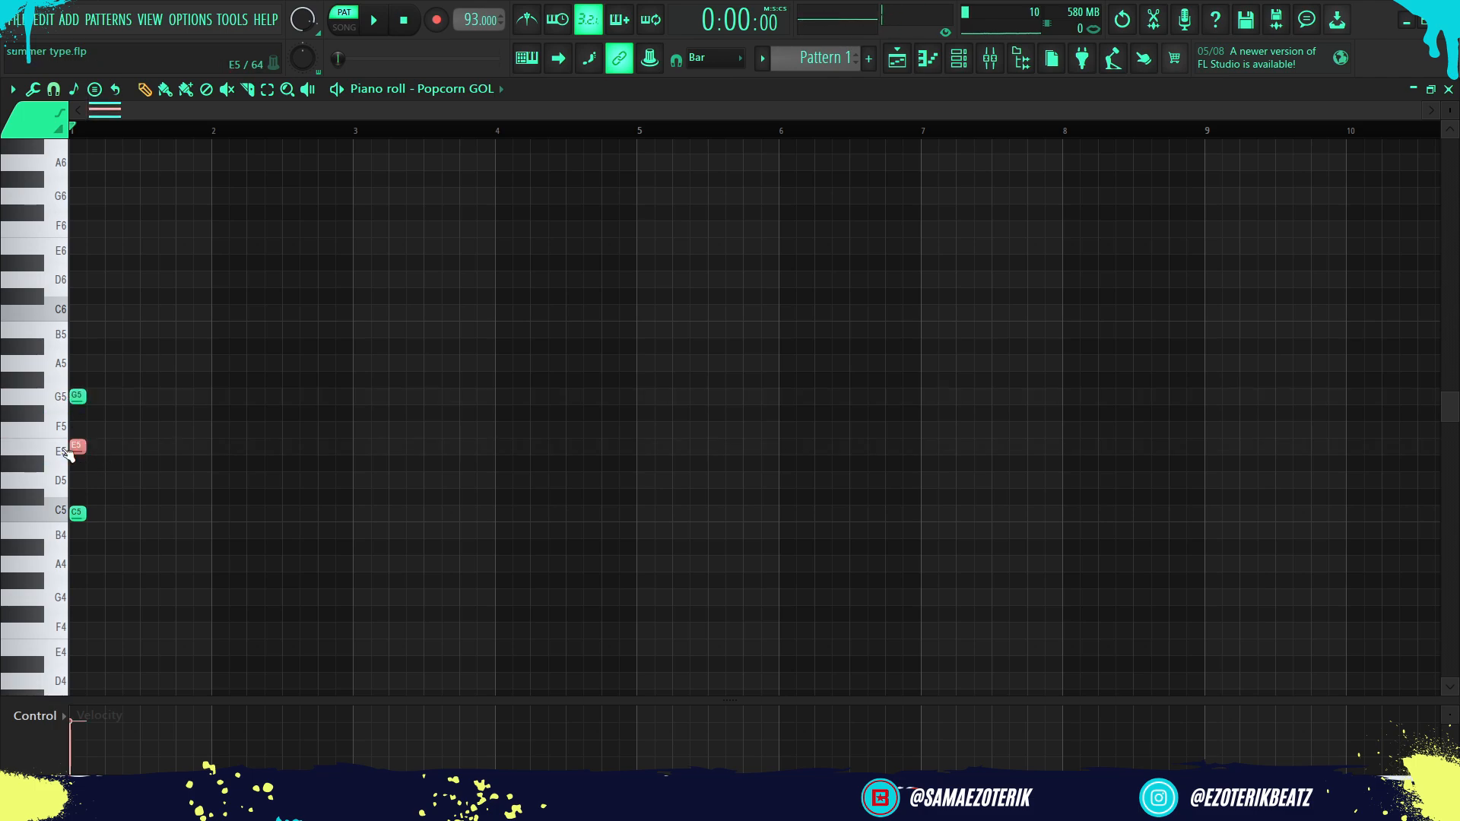
Raise the first chord's E note one octave, and add a second chord of G5, B5 and D6 at step 11 of bar 1.
key("ctrl+Up")
scroll(152, 365, "up", 4)
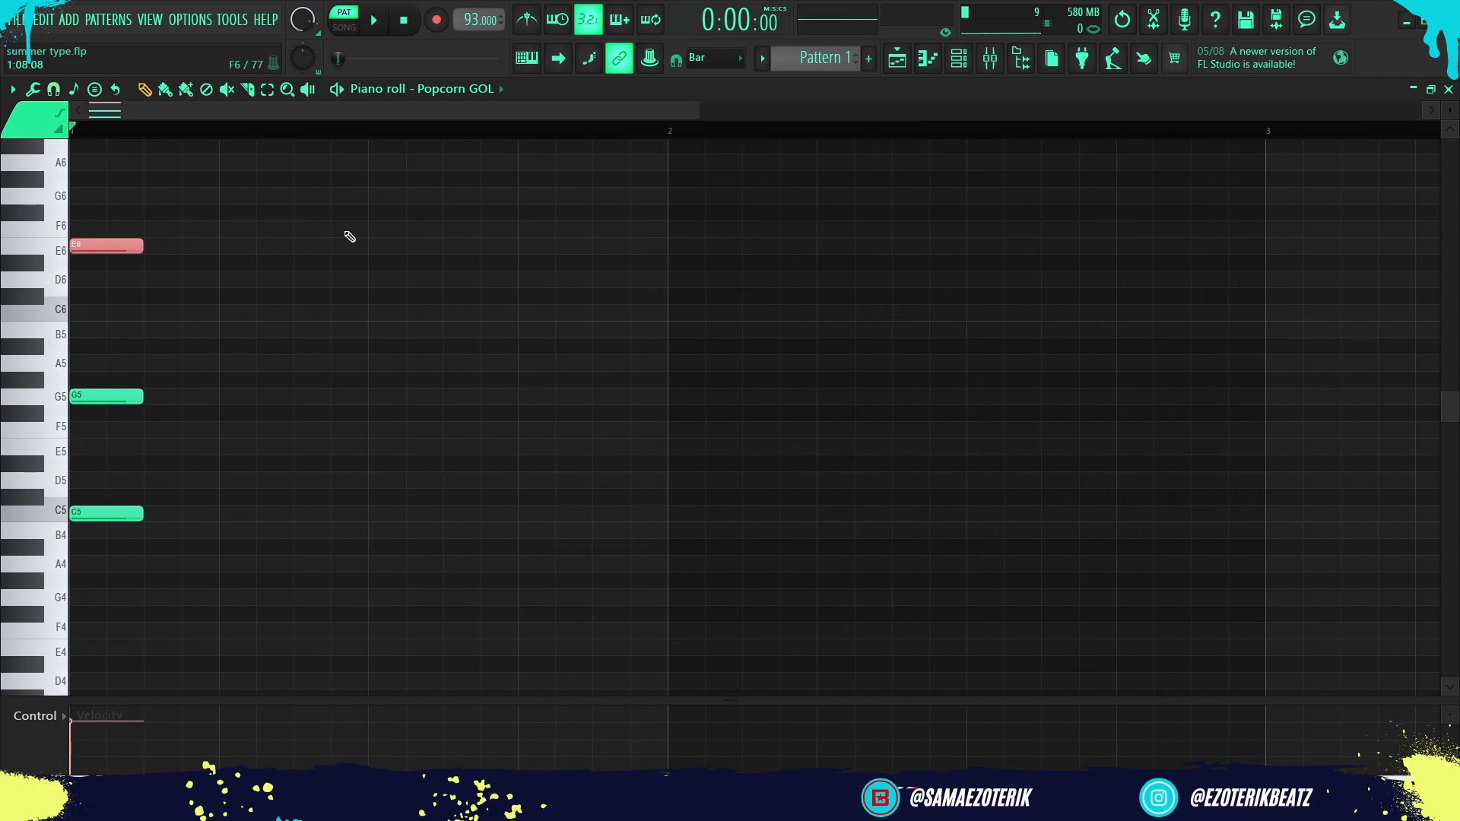
left_click(448, 396)
left_click(448, 312)
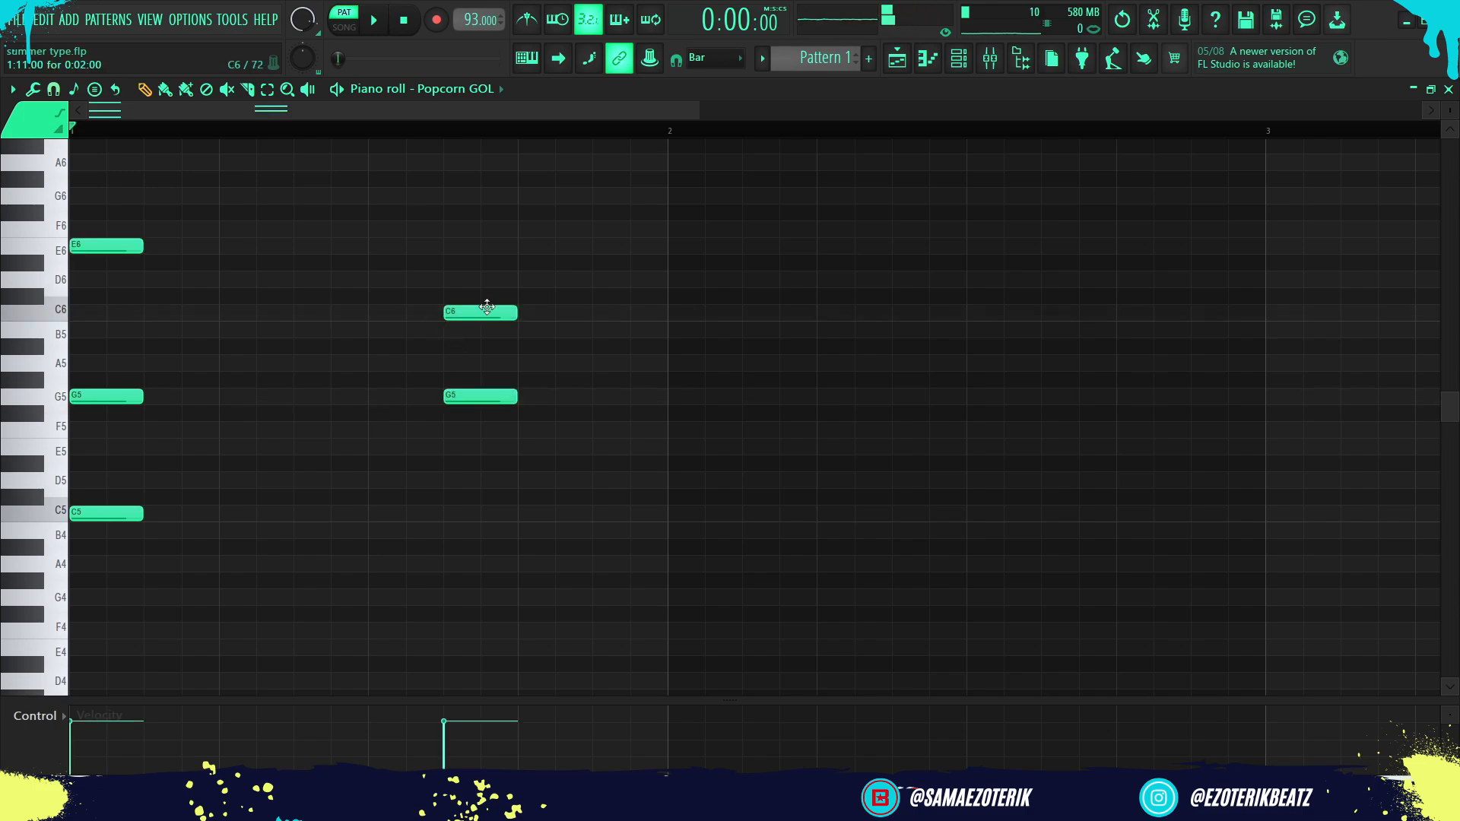
left_click_drag(489, 308, 487, 329)
double_click(449, 251)
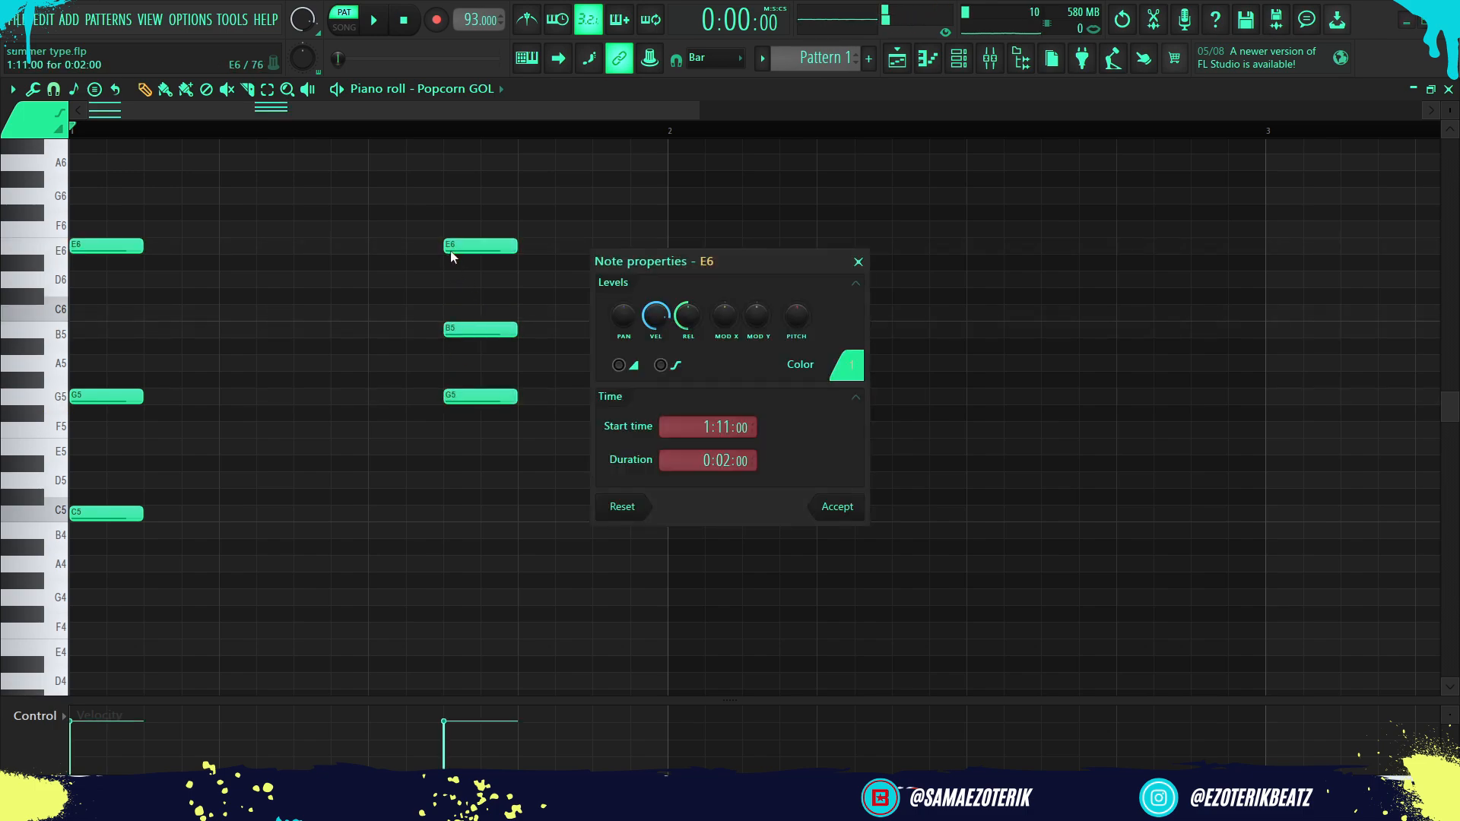
right_click(452, 251)
left_click(458, 282)
left_click(467, 333)
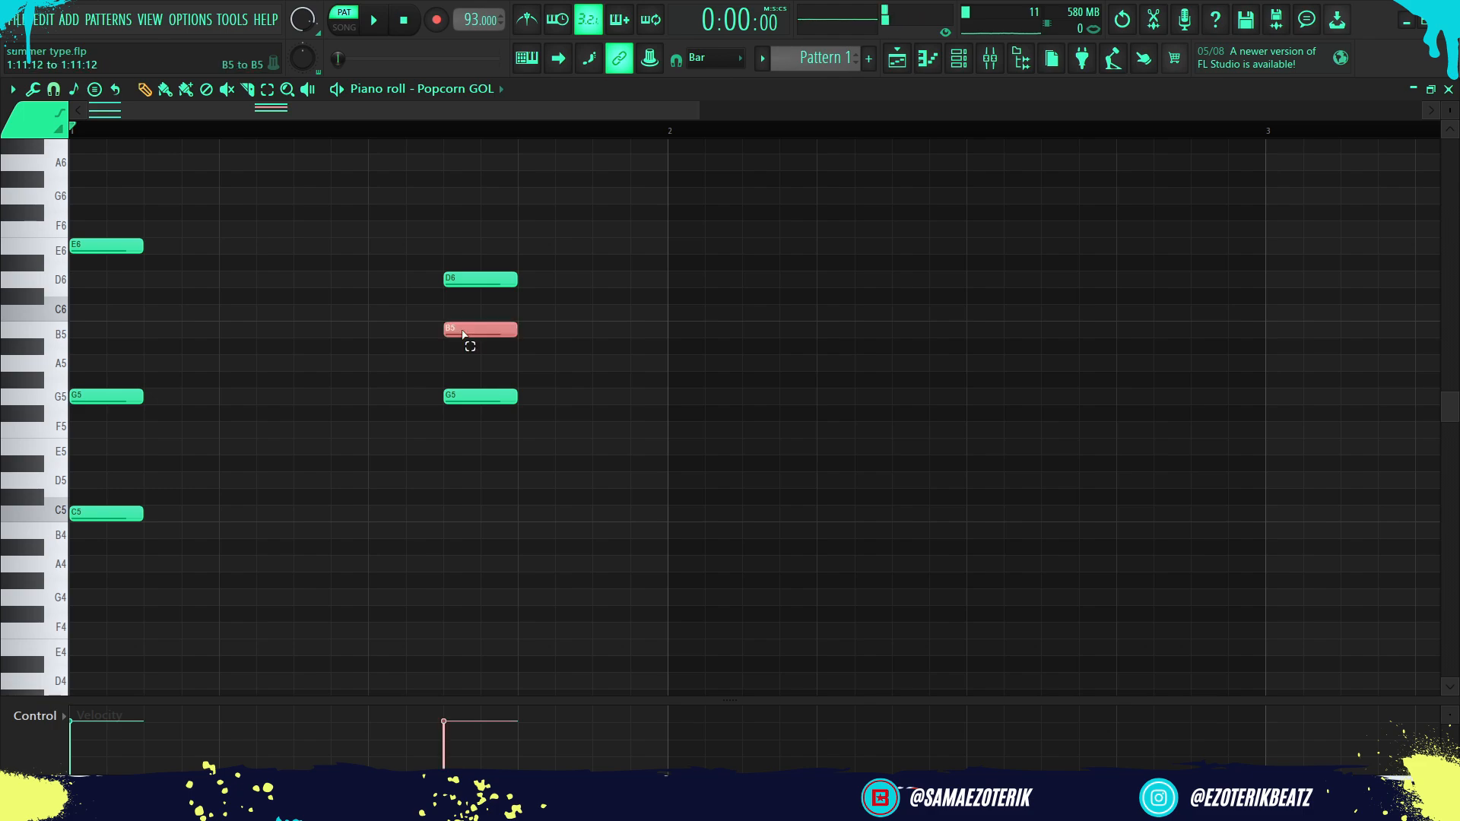
Try the second chord's B note one octave higher and listen to the two chords.
key("ctrl+Up")
key("space")
scroll(704, 521, "down", 3)
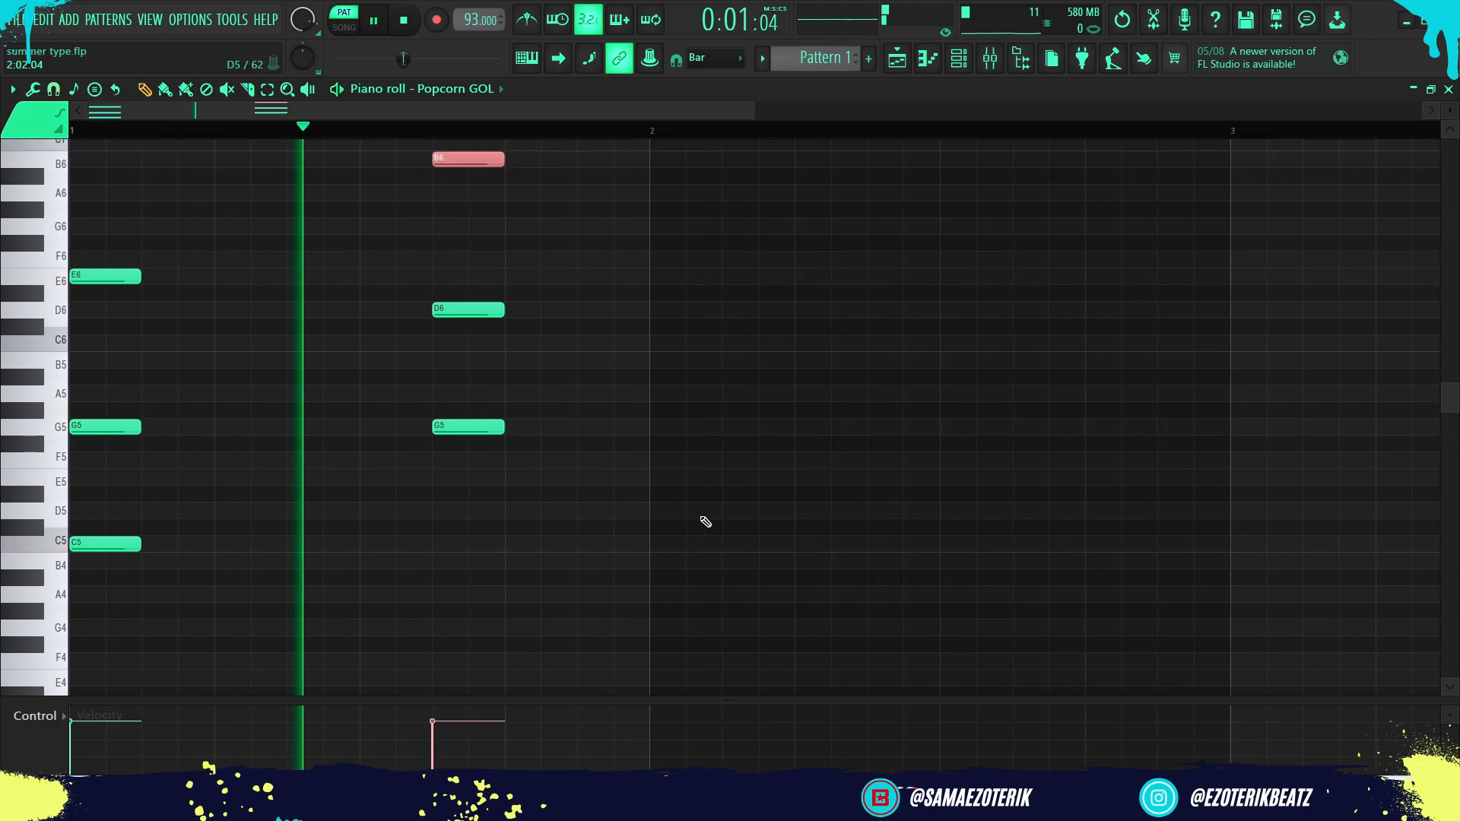
key("space")
key("space")
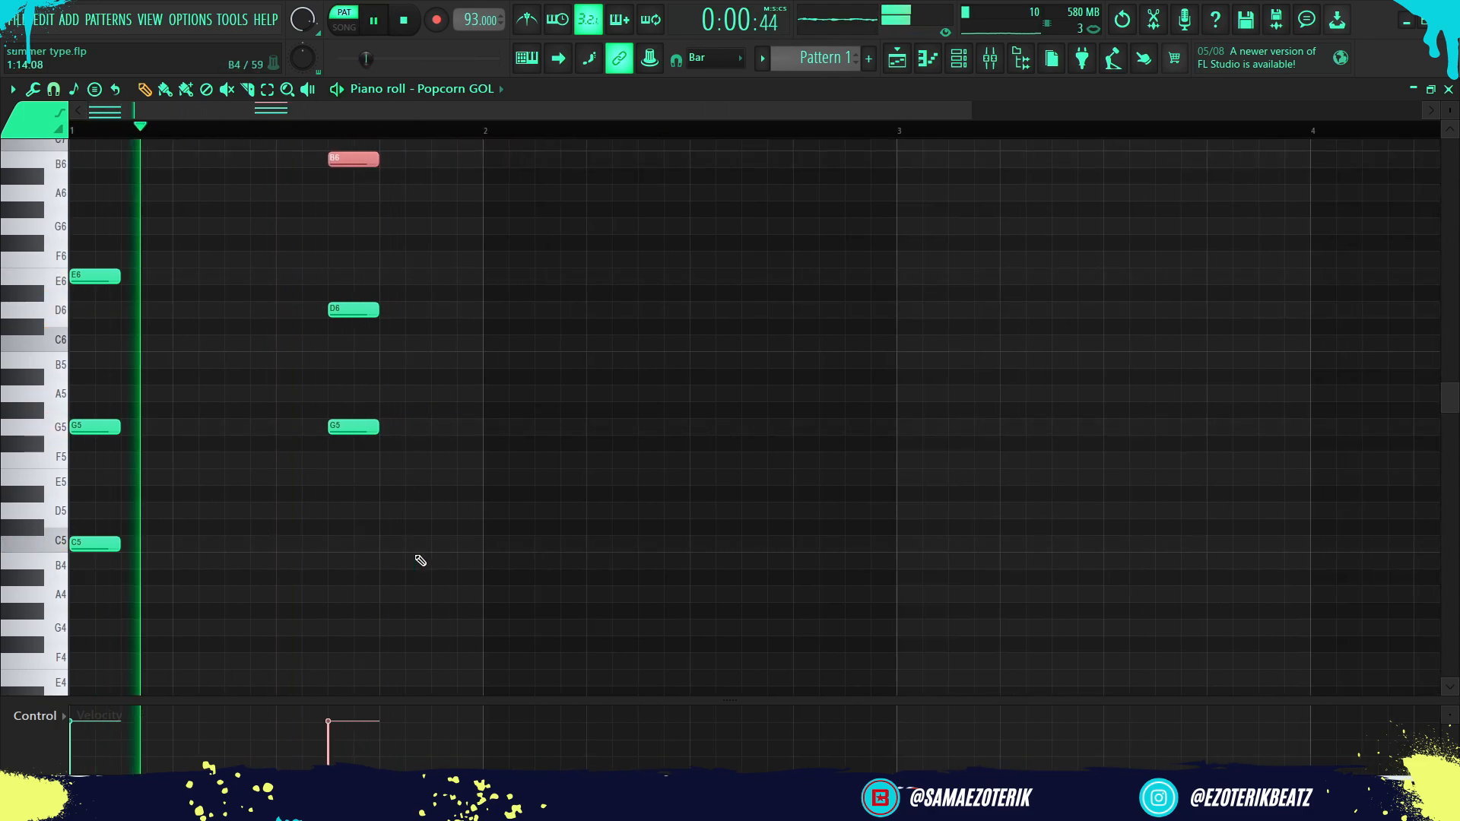
key("space")
key("space")
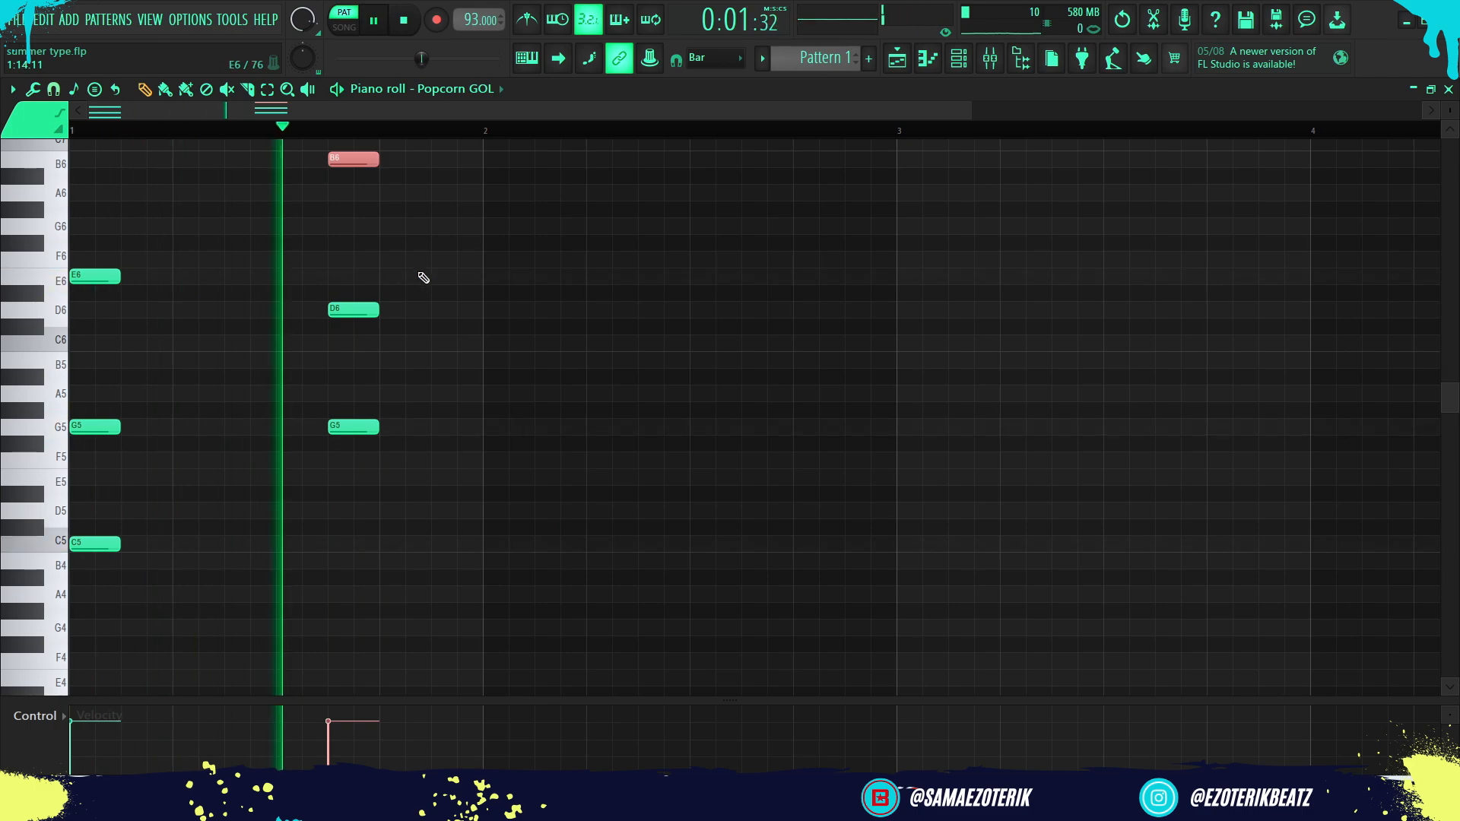
key("space")
Try the first chord's top E an octave lower, return it to E6 and play the pattern.
left_click_drag(199, 307, 77, 243)
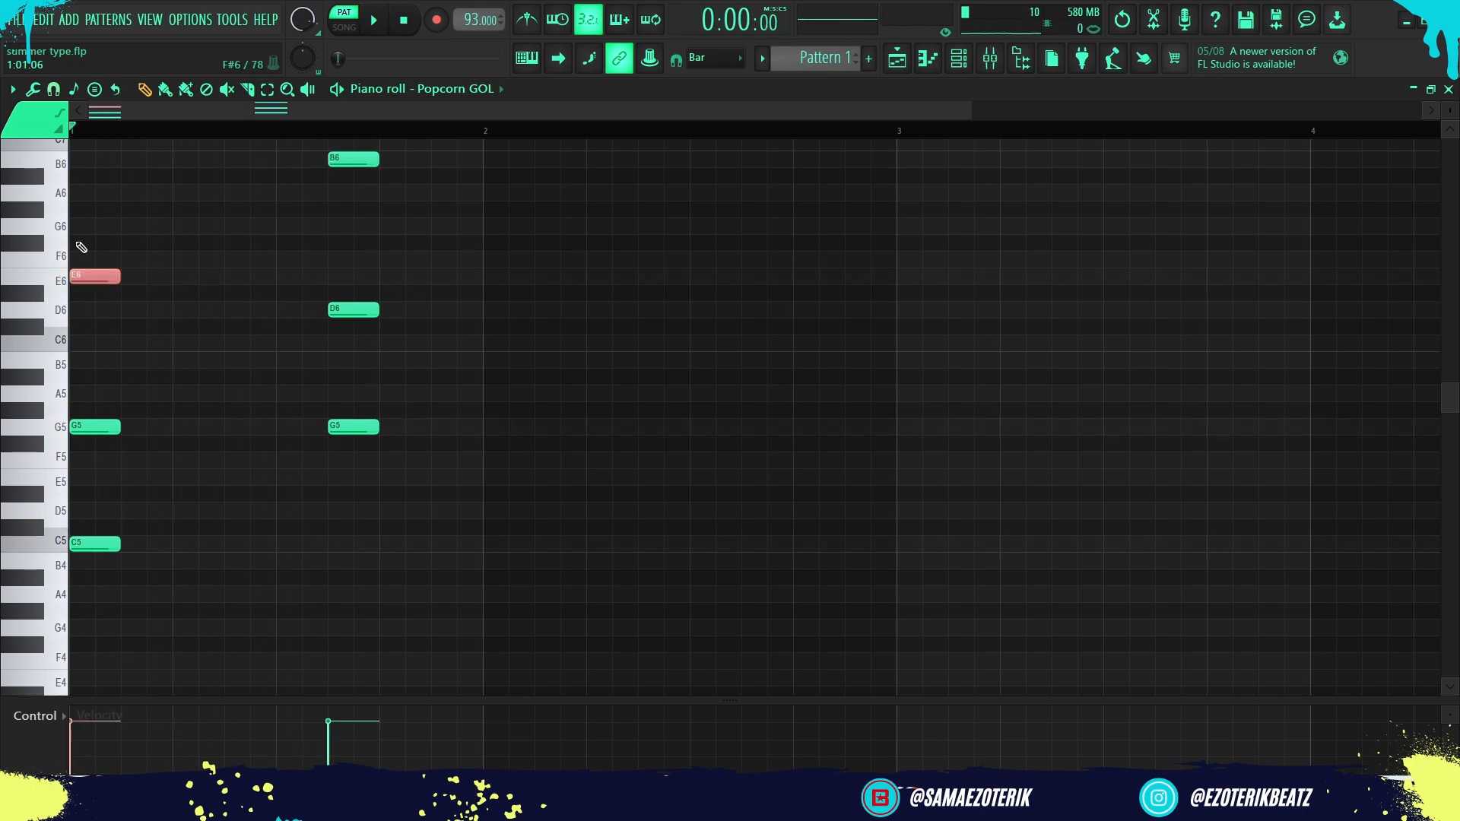
key("ctrl+Down")
key("ctrl+Up")
key("space")
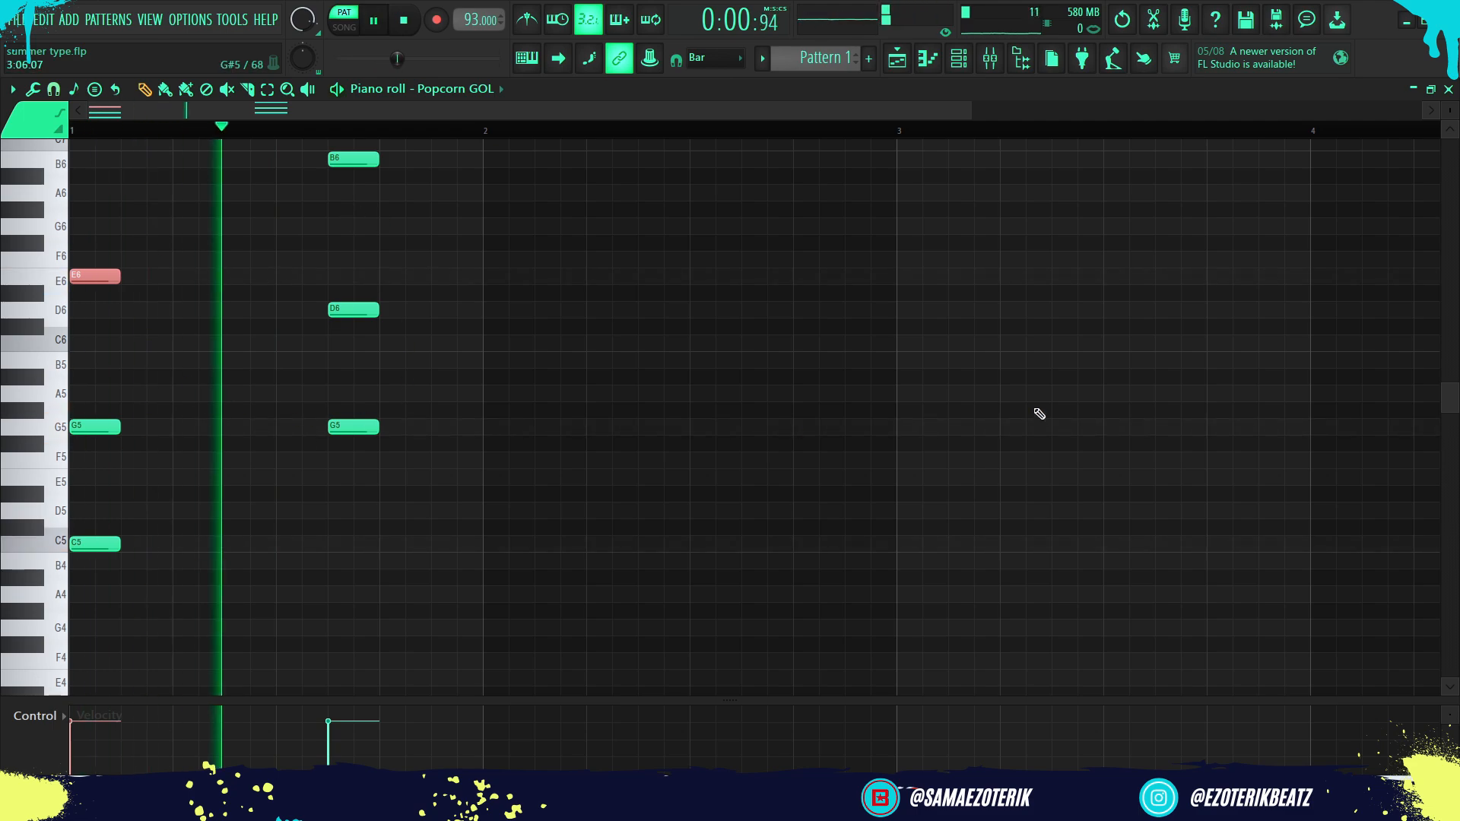
key("space")
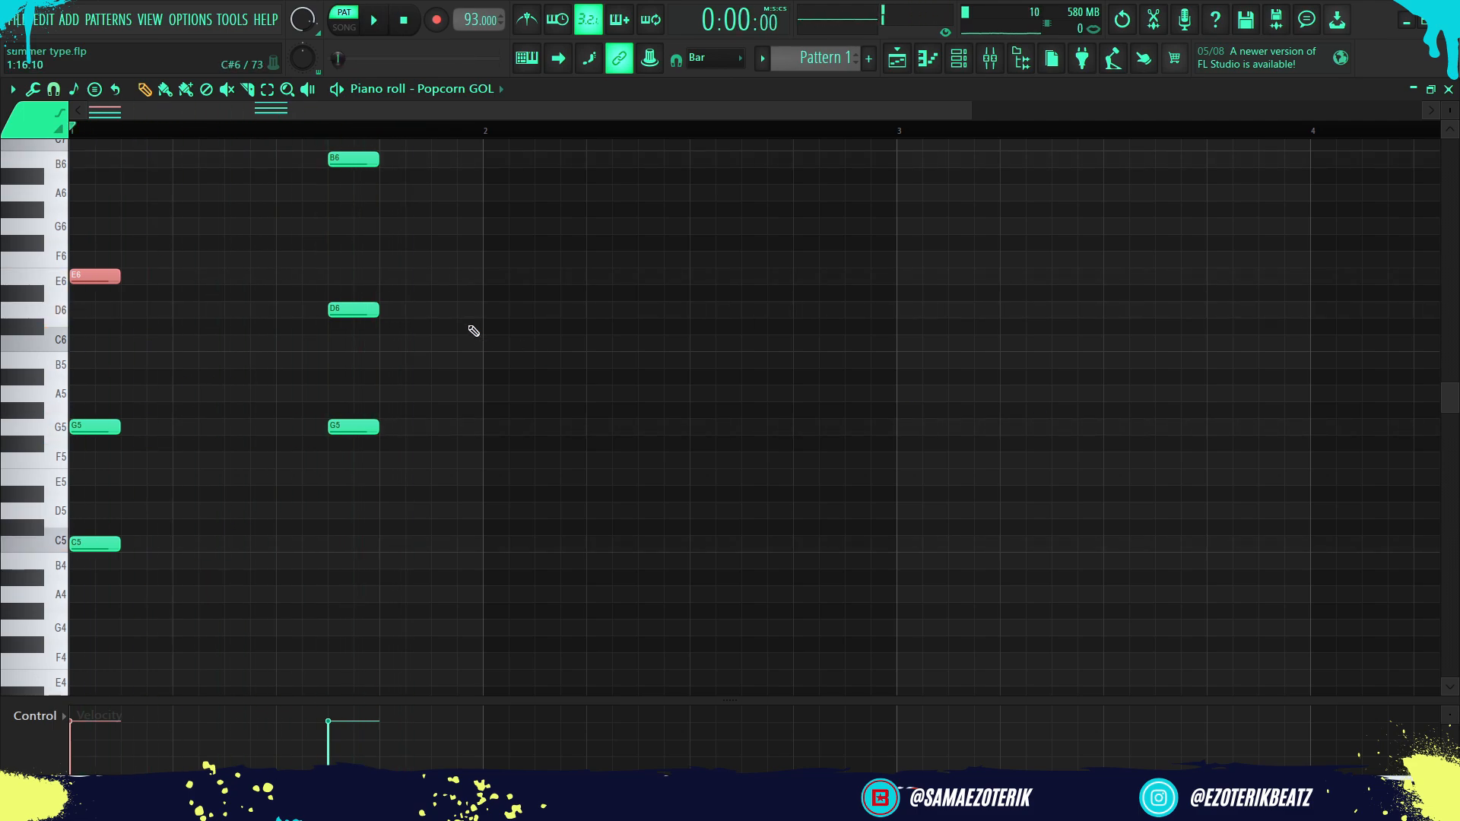
Lower the second chord's B note by two octaves to B4.
left_click(335, 158)
key("ctrl+Down")
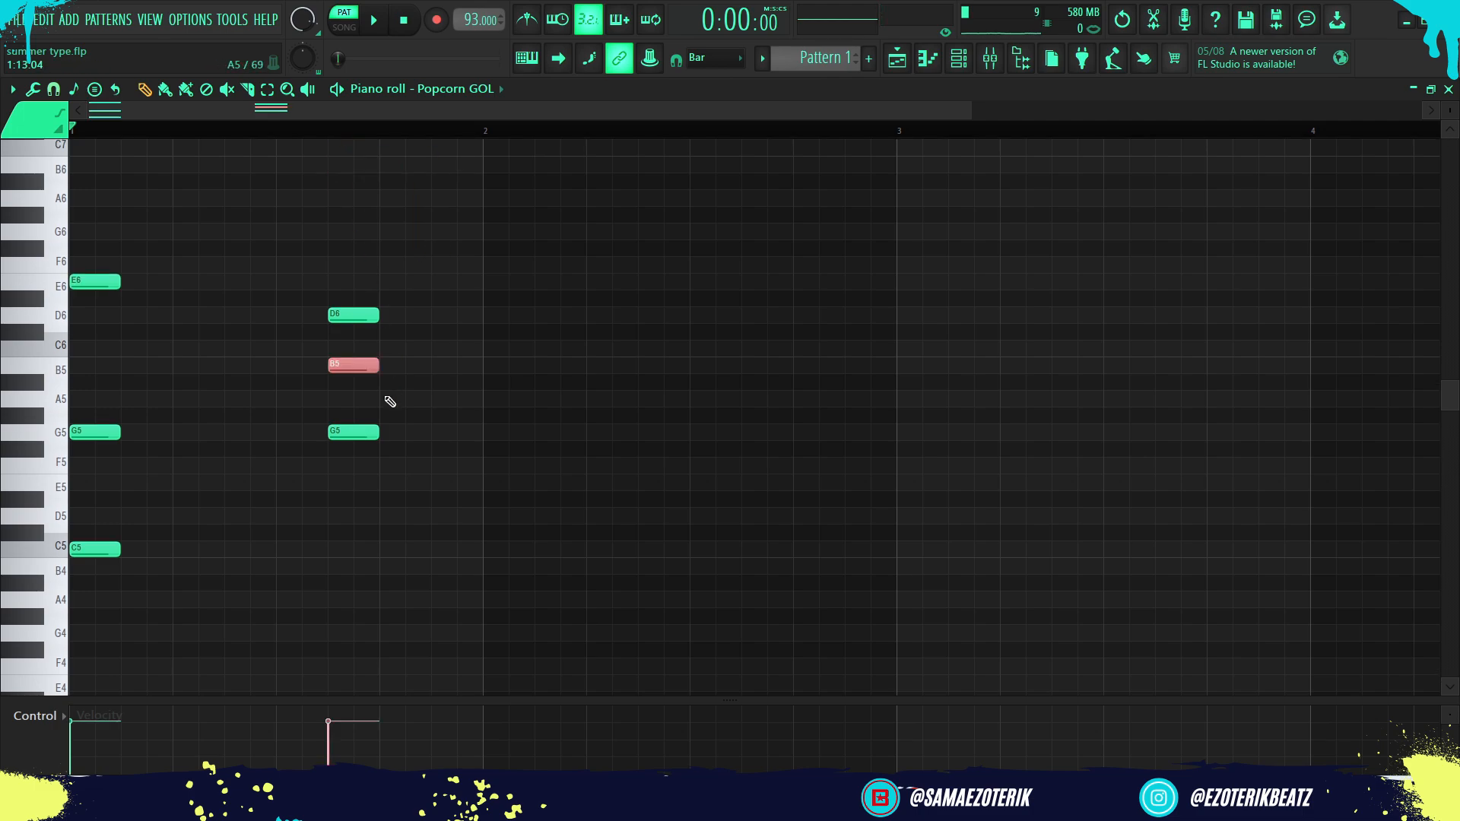
key("ctrl+Down")
scroll(385, 398, "down", 2)
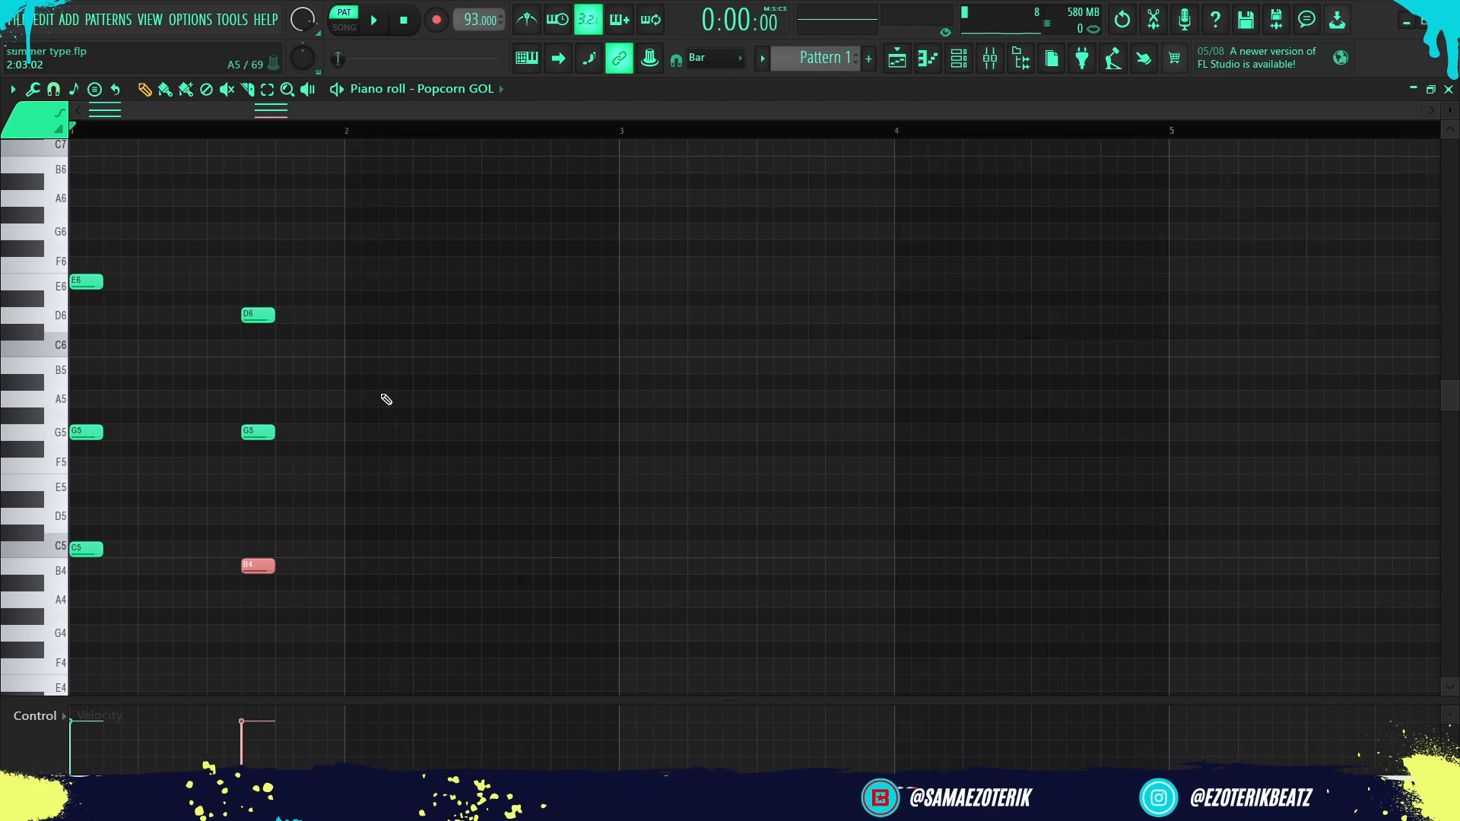
Play back the two bar 1 chords repeatedly to check their voicing and rhythm.
key("space")
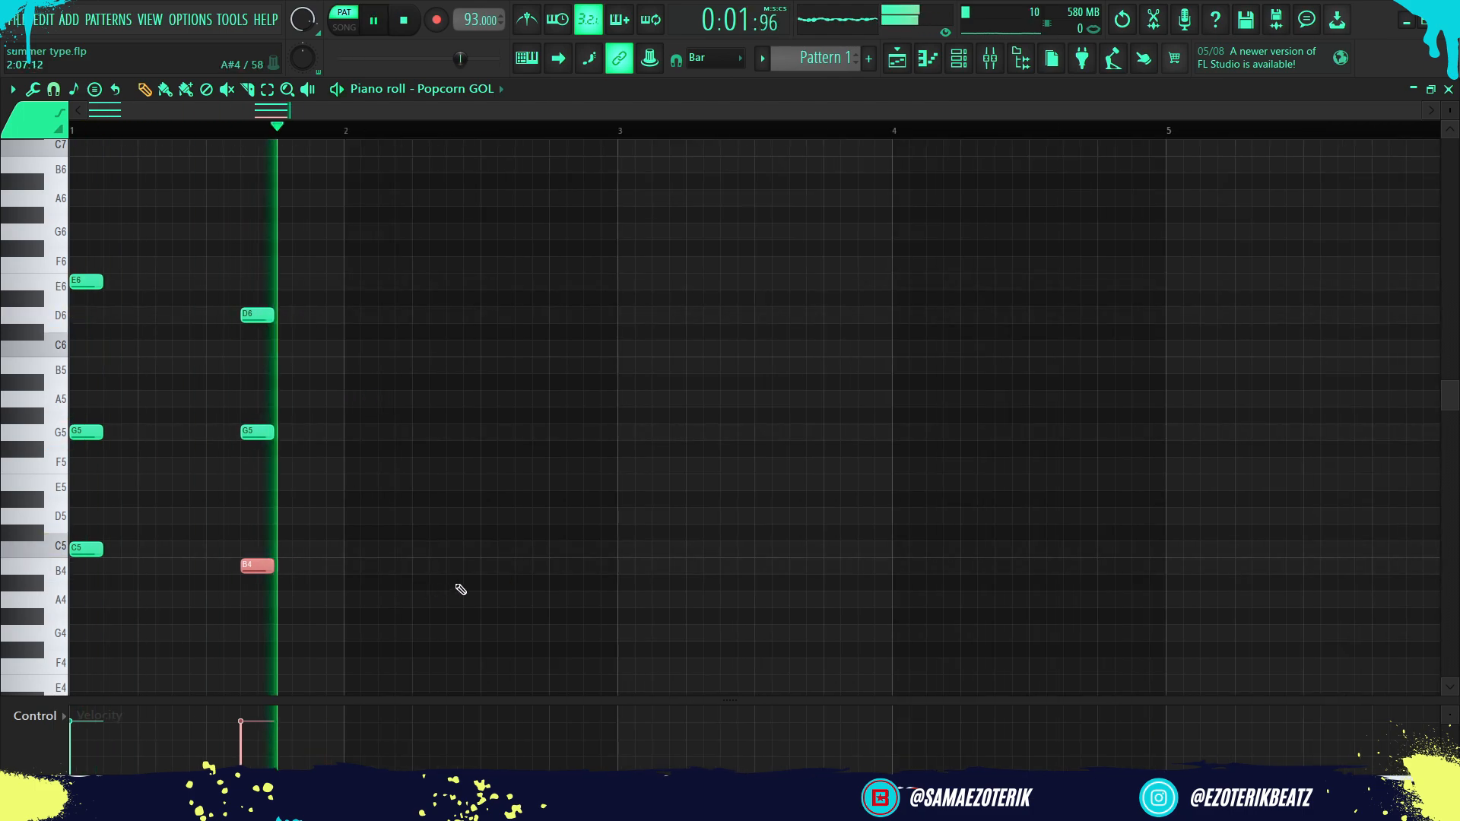
key("space")
key("space")
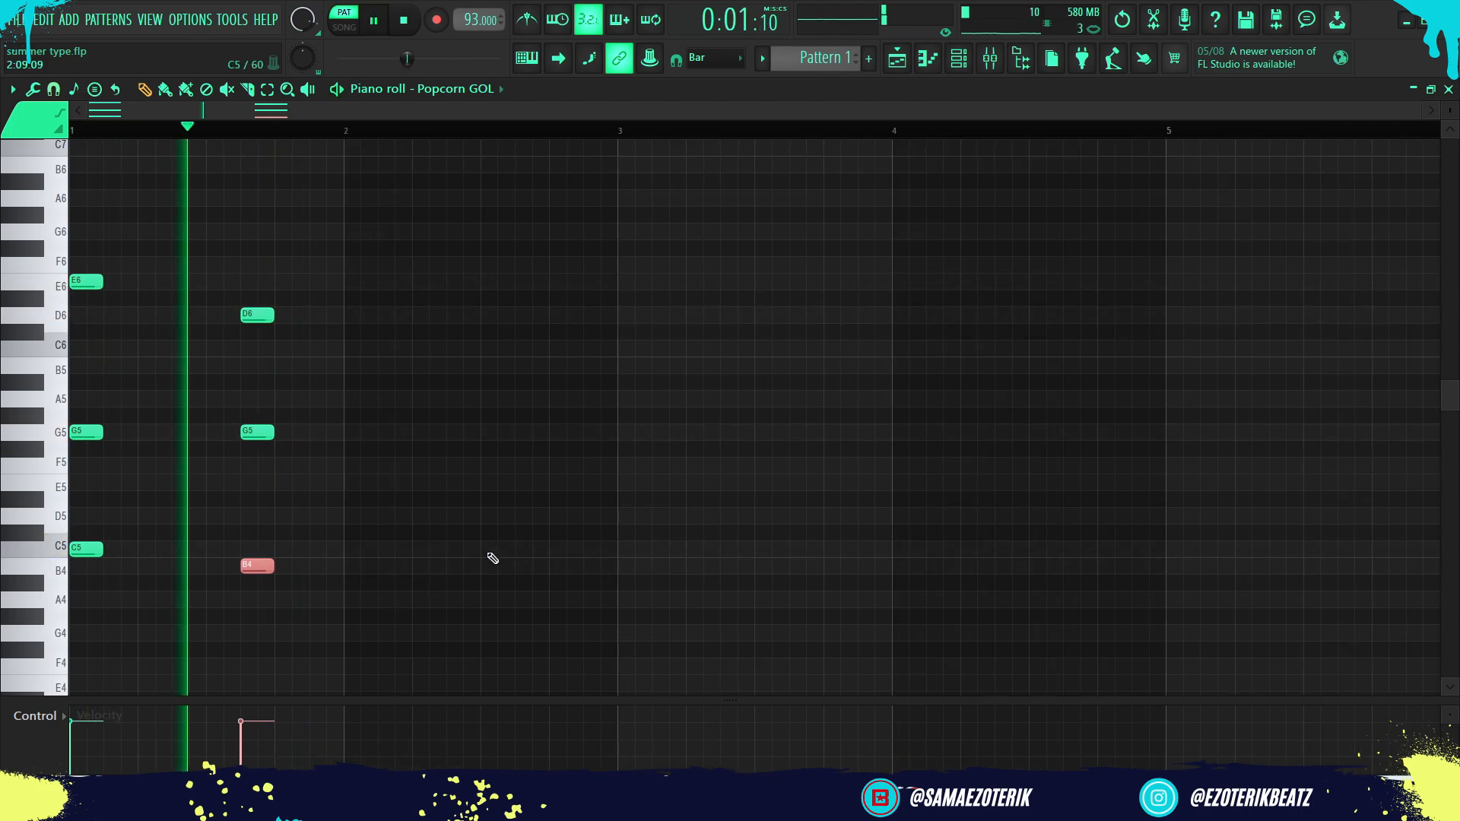
key("space")
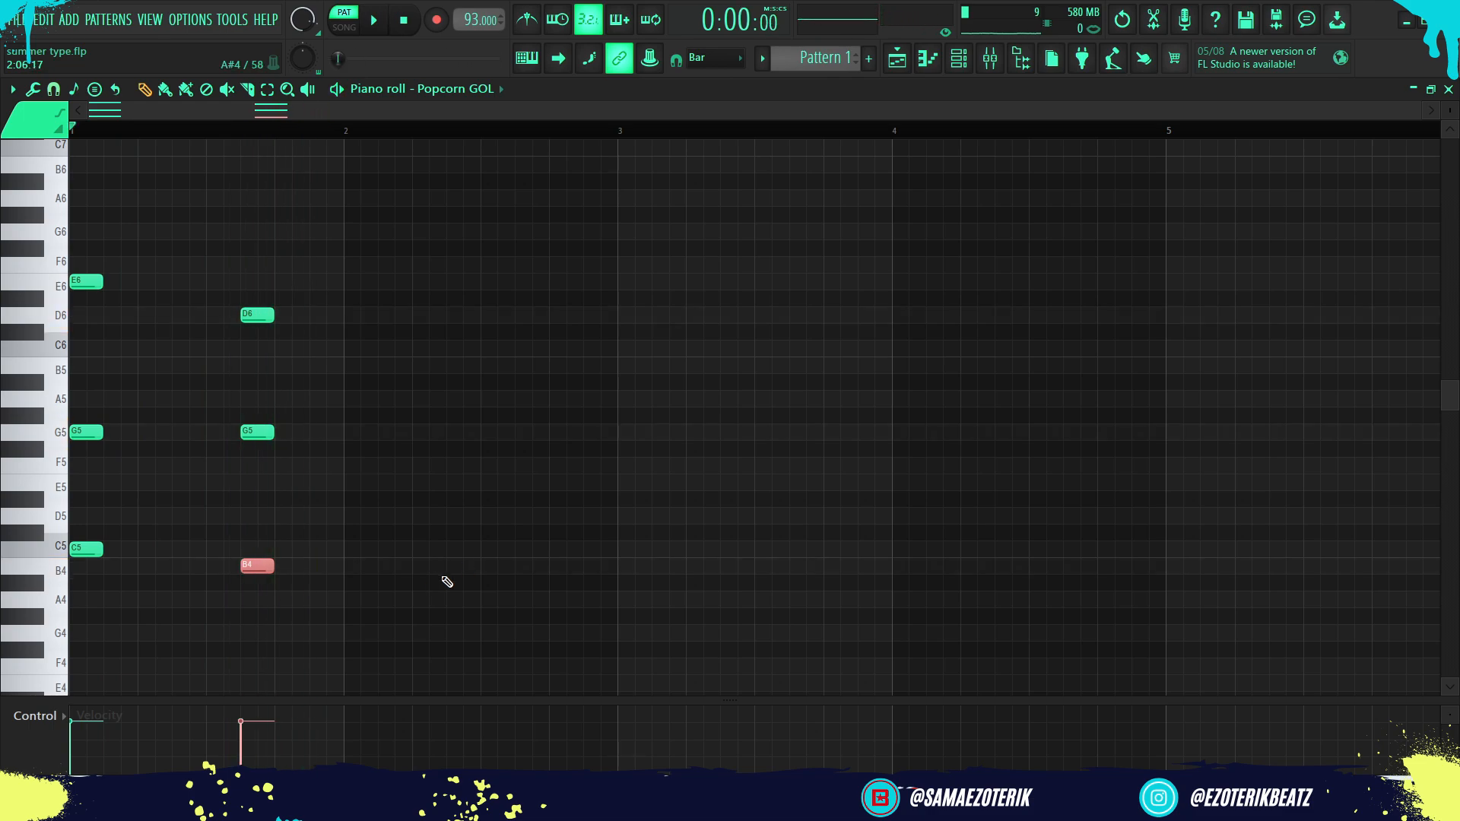
key("space")
scroll(448, 582, "up", 3)
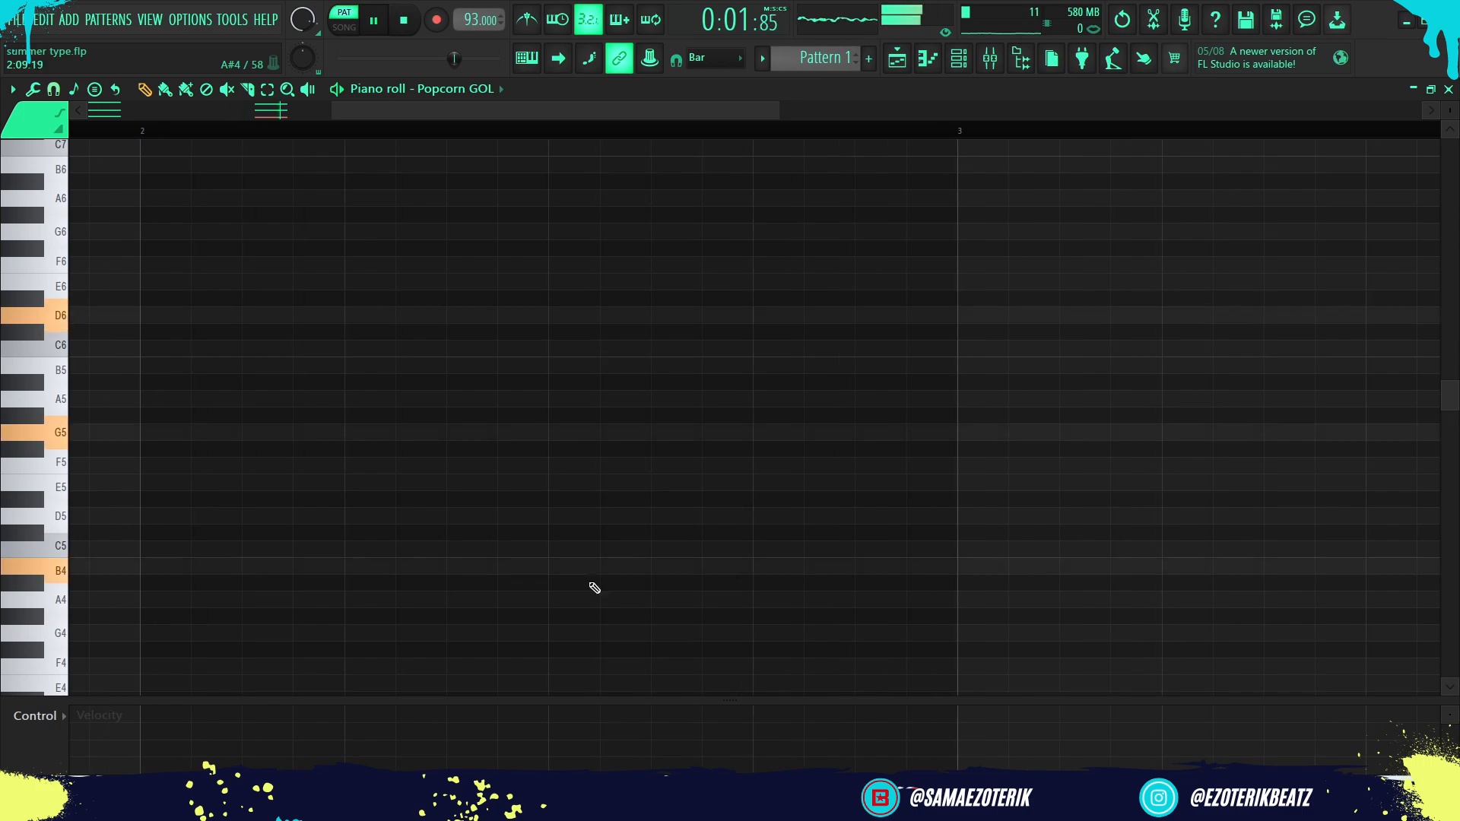
scroll(594, 588, "down", 3)
key("space")
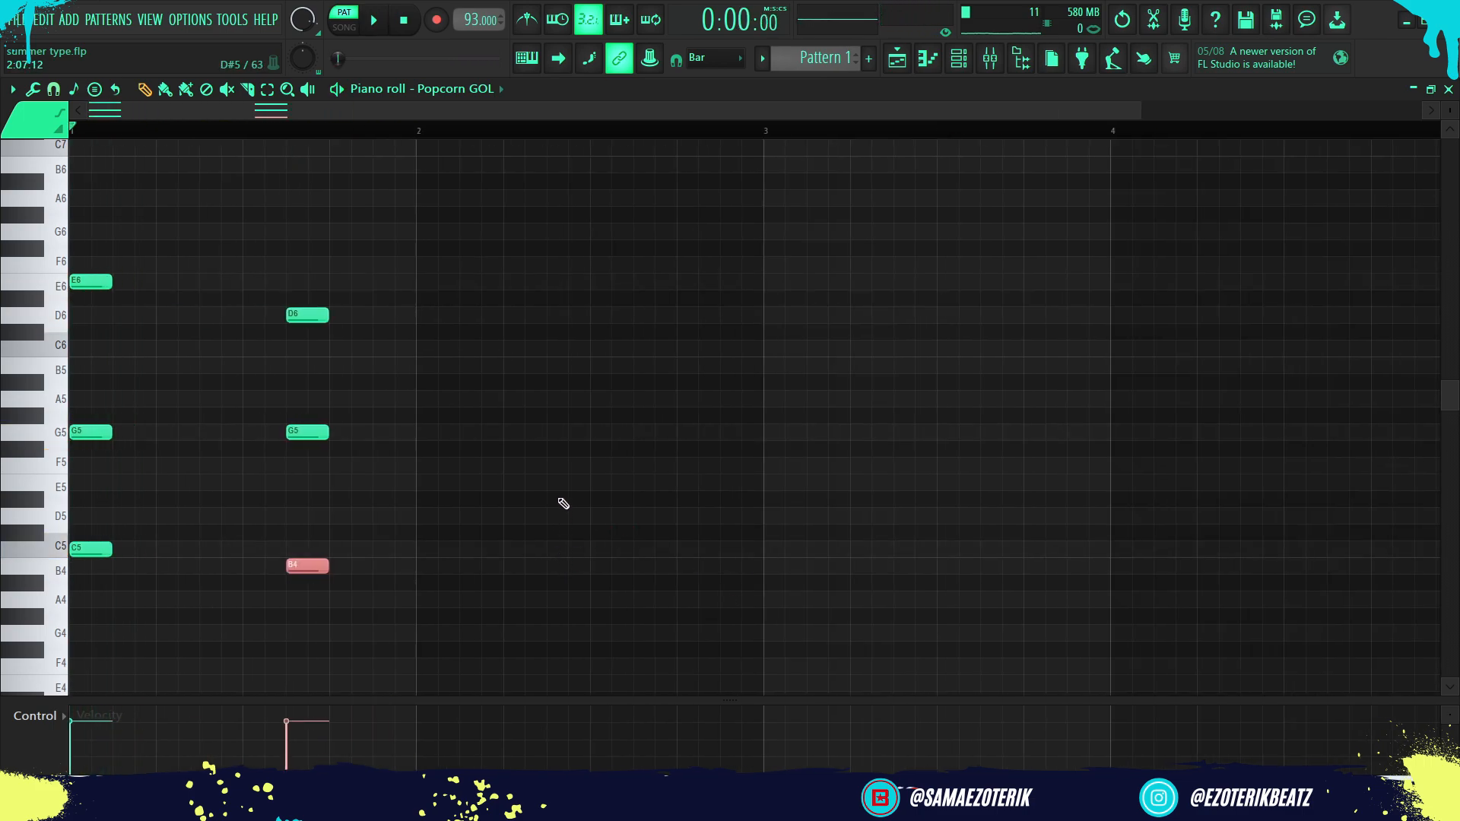
Add an F5, A5 and C6 chord at step 7 of bar 2, lower its A to A4, and play the pattern.
left_click(552, 465)
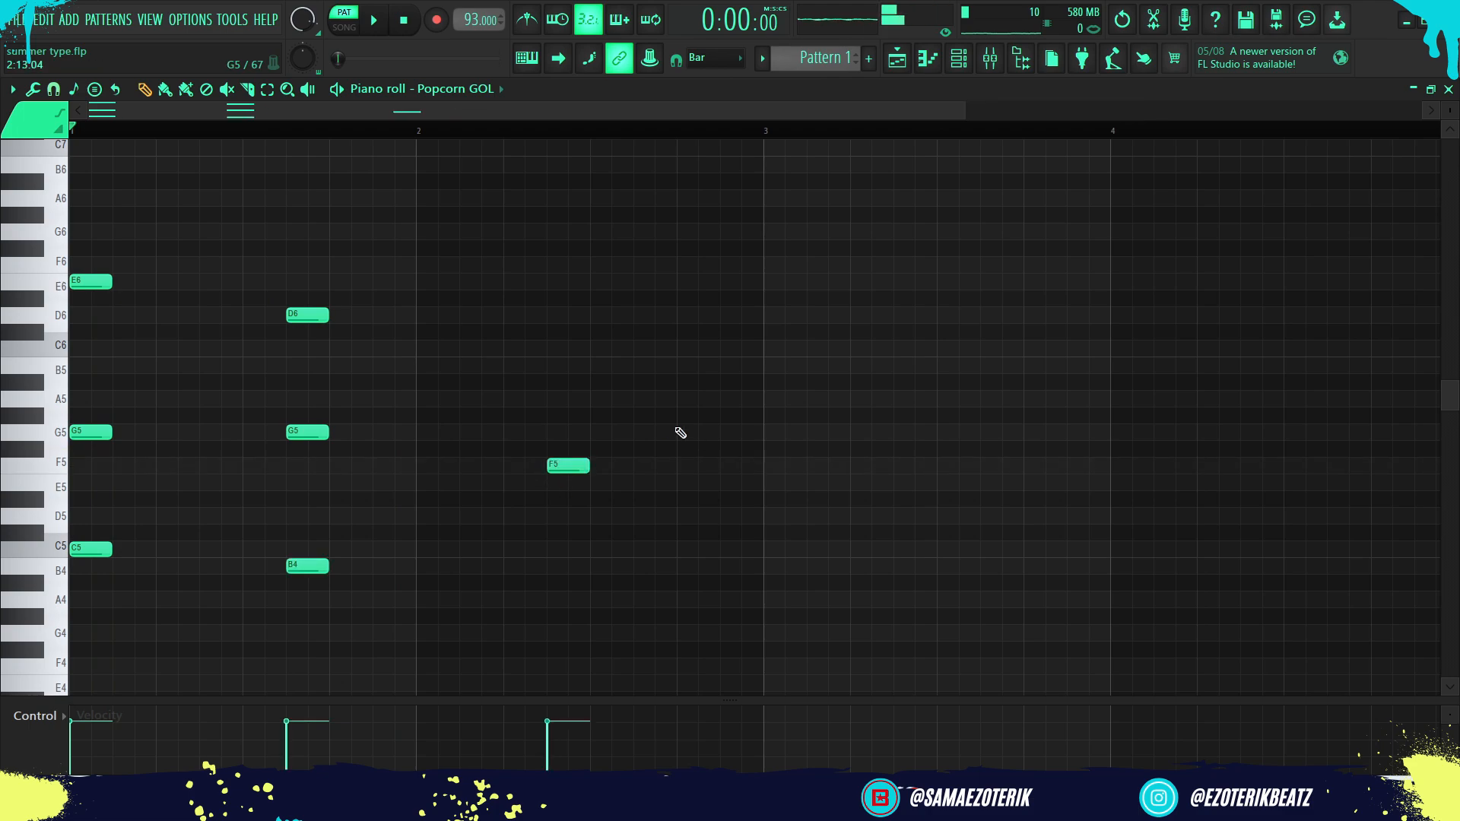
left_click(562, 399)
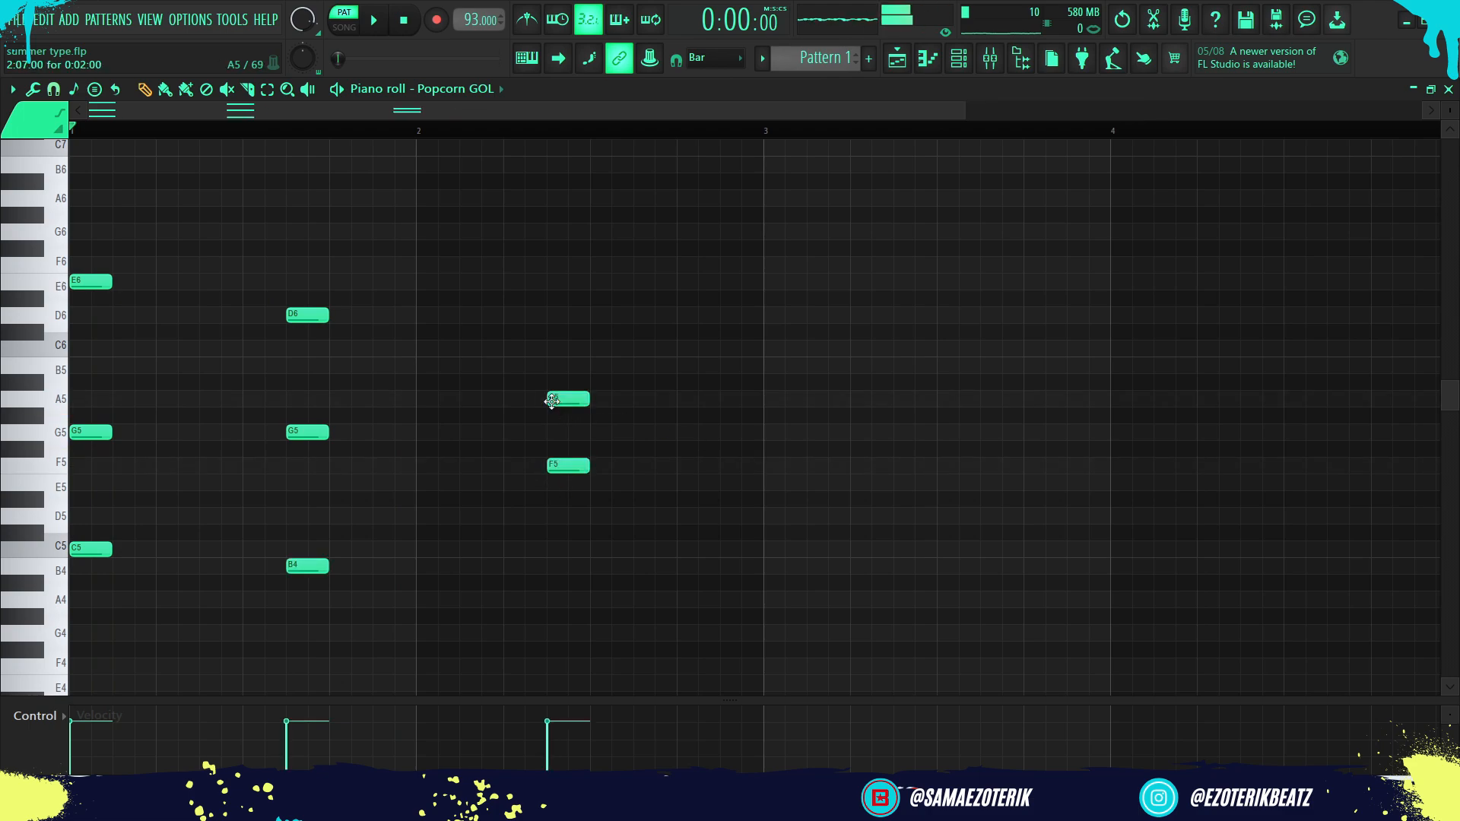
left_click(552, 350)
left_click(567, 397)
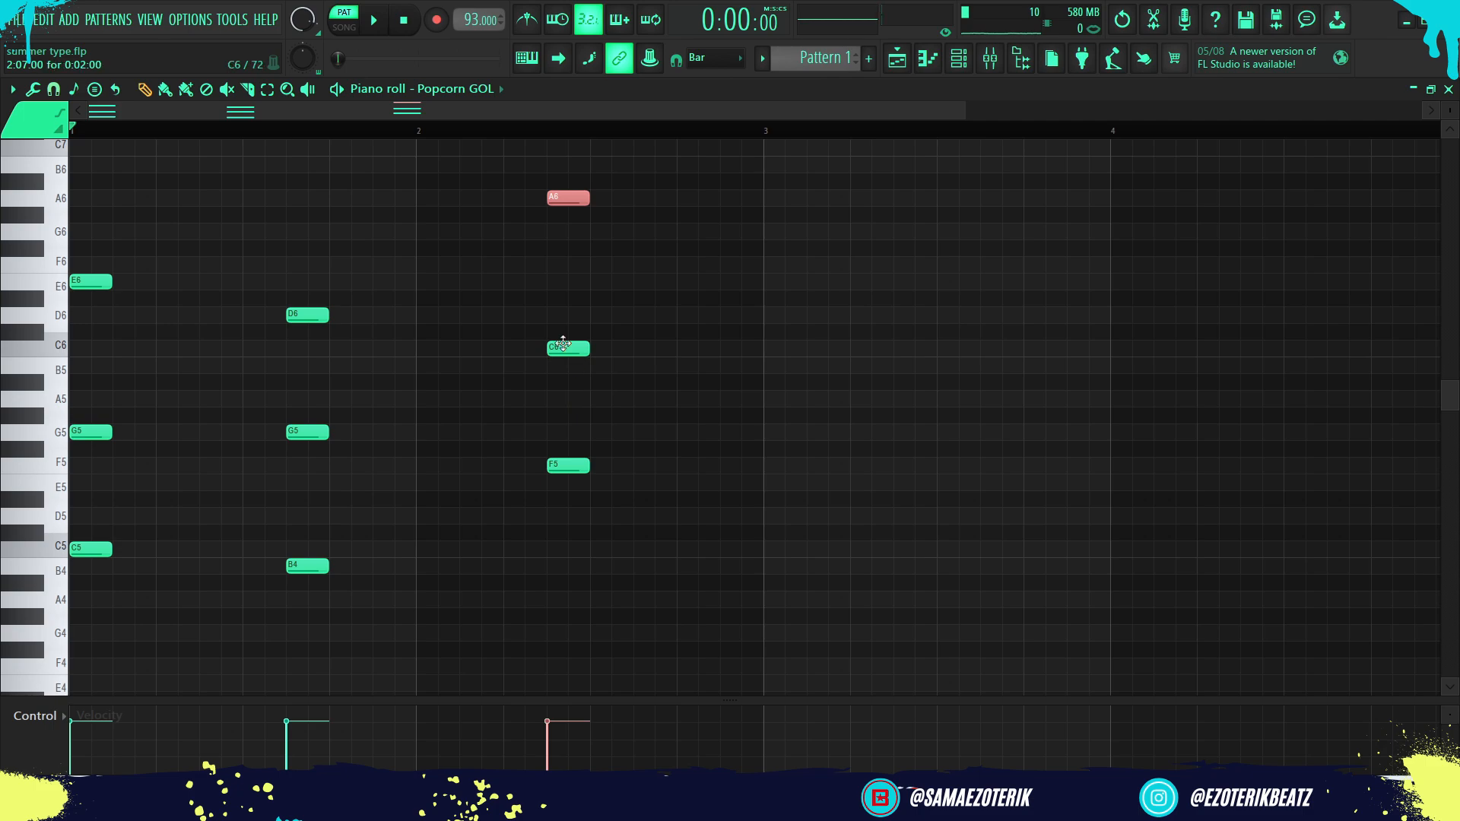
key("ctrl+Down")
key("space")
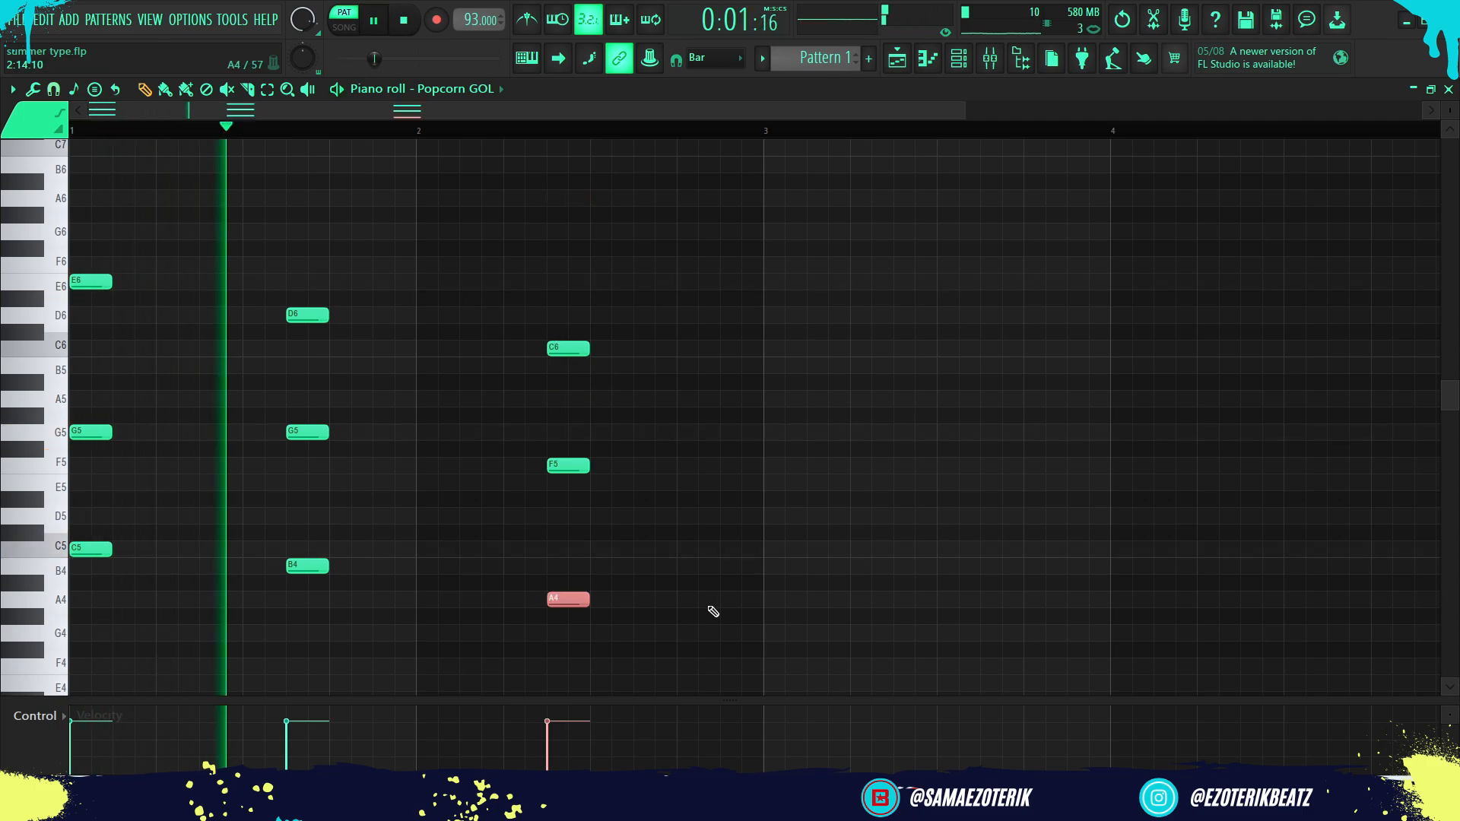
Duplicate the bar 2 chord of A4, F5 and C6 one beat later and listen to the progression.
scroll(700, 616, "up", 2)
left_click_drag(563, 687, 502, 340)
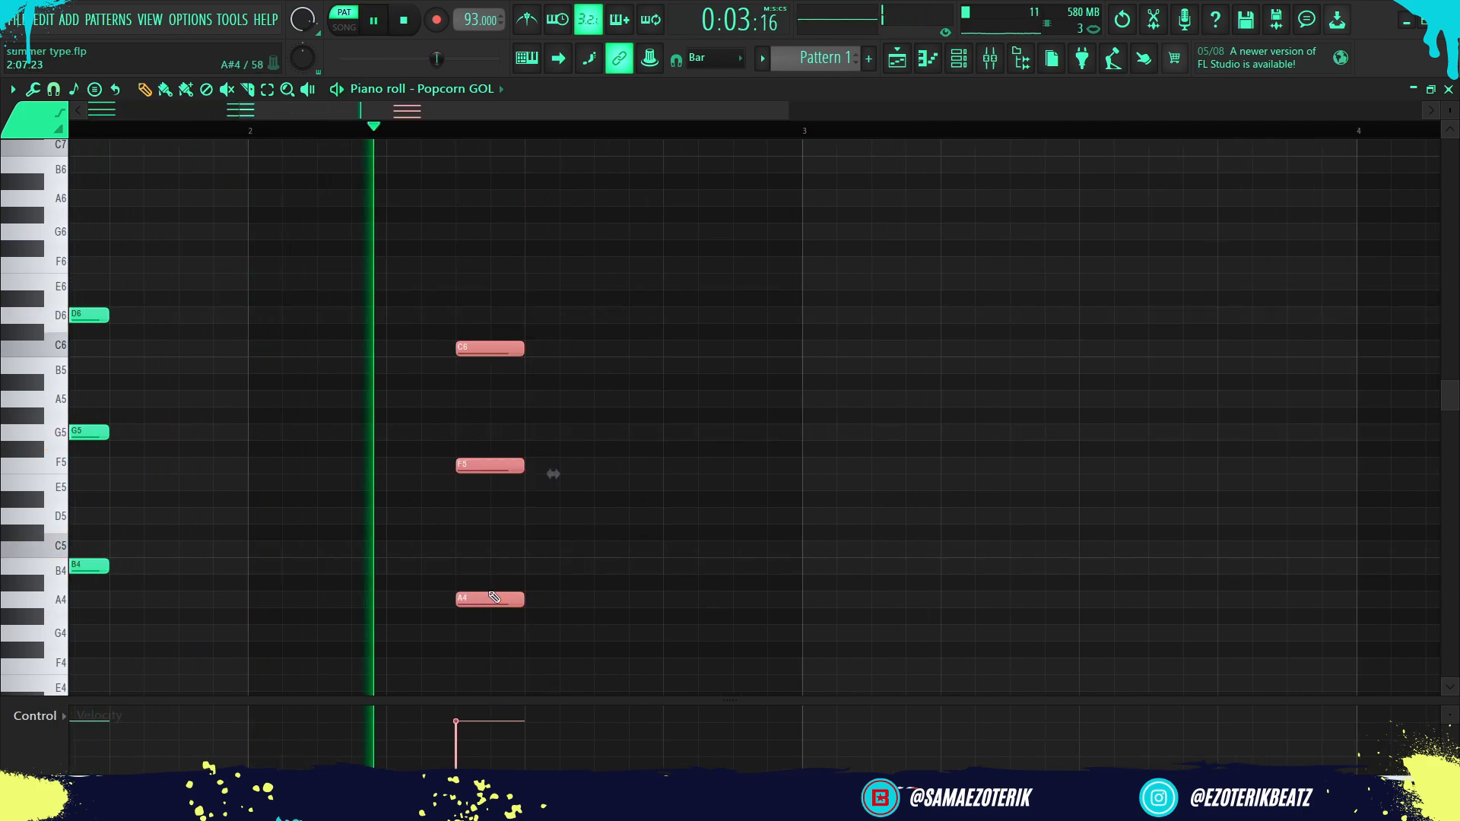
key("space")
left_click_drag(492, 604, 631, 601, "shift")
key("space")
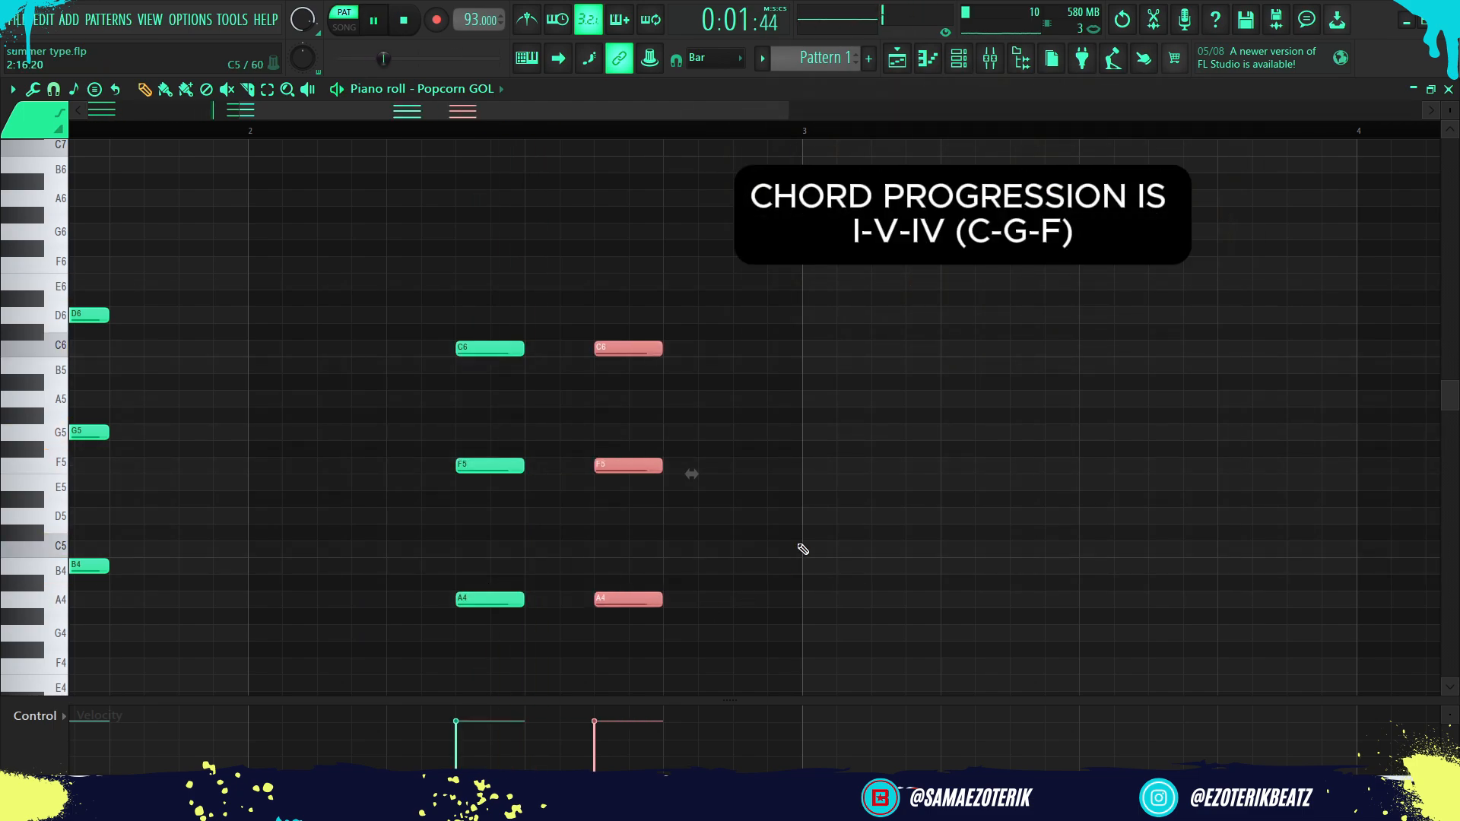
scroll(802, 549, "down", 3)
scroll(729, 502, "down", 1)
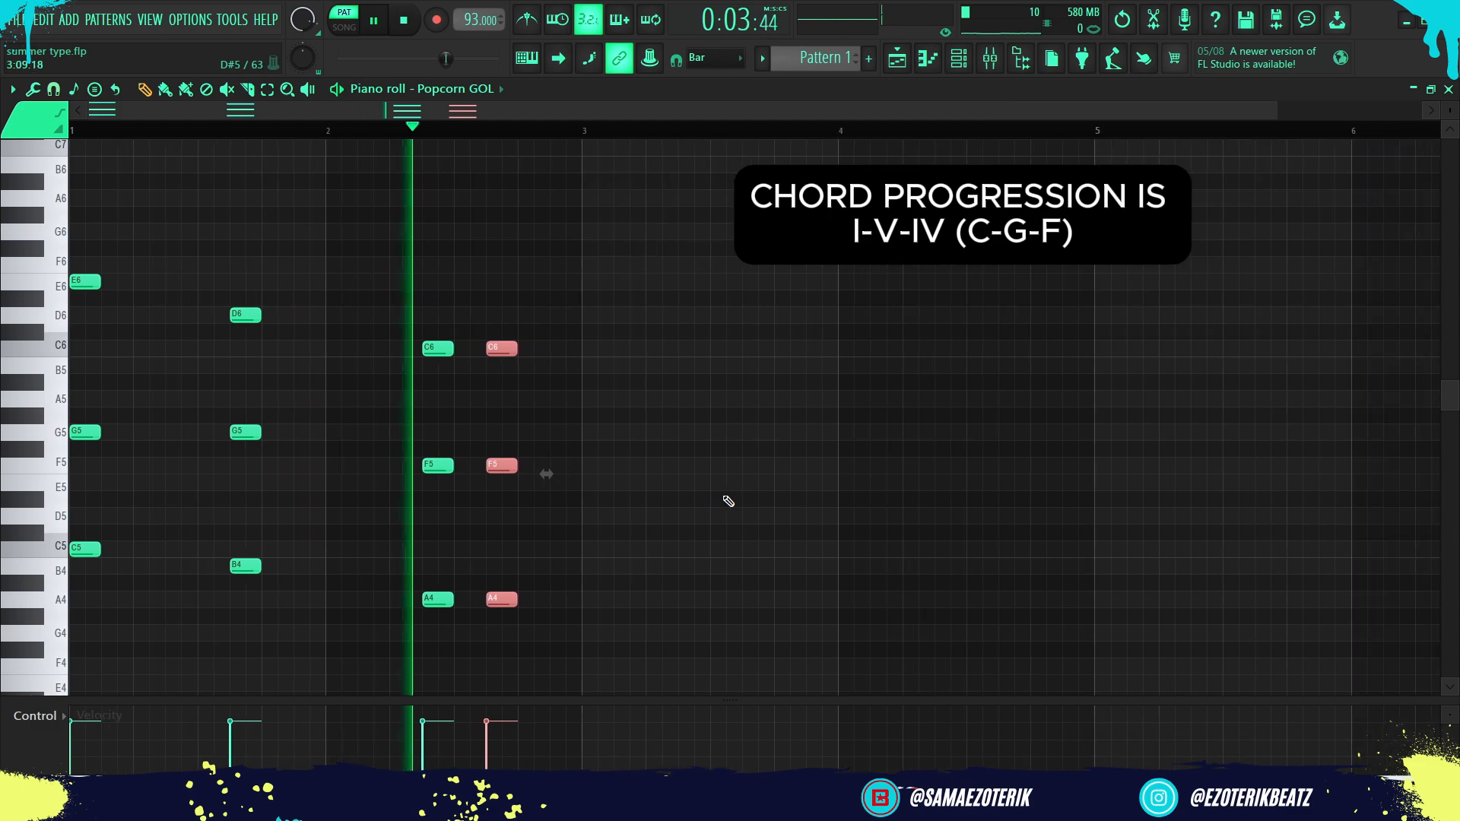
left_click(588, 617, "ctrl")
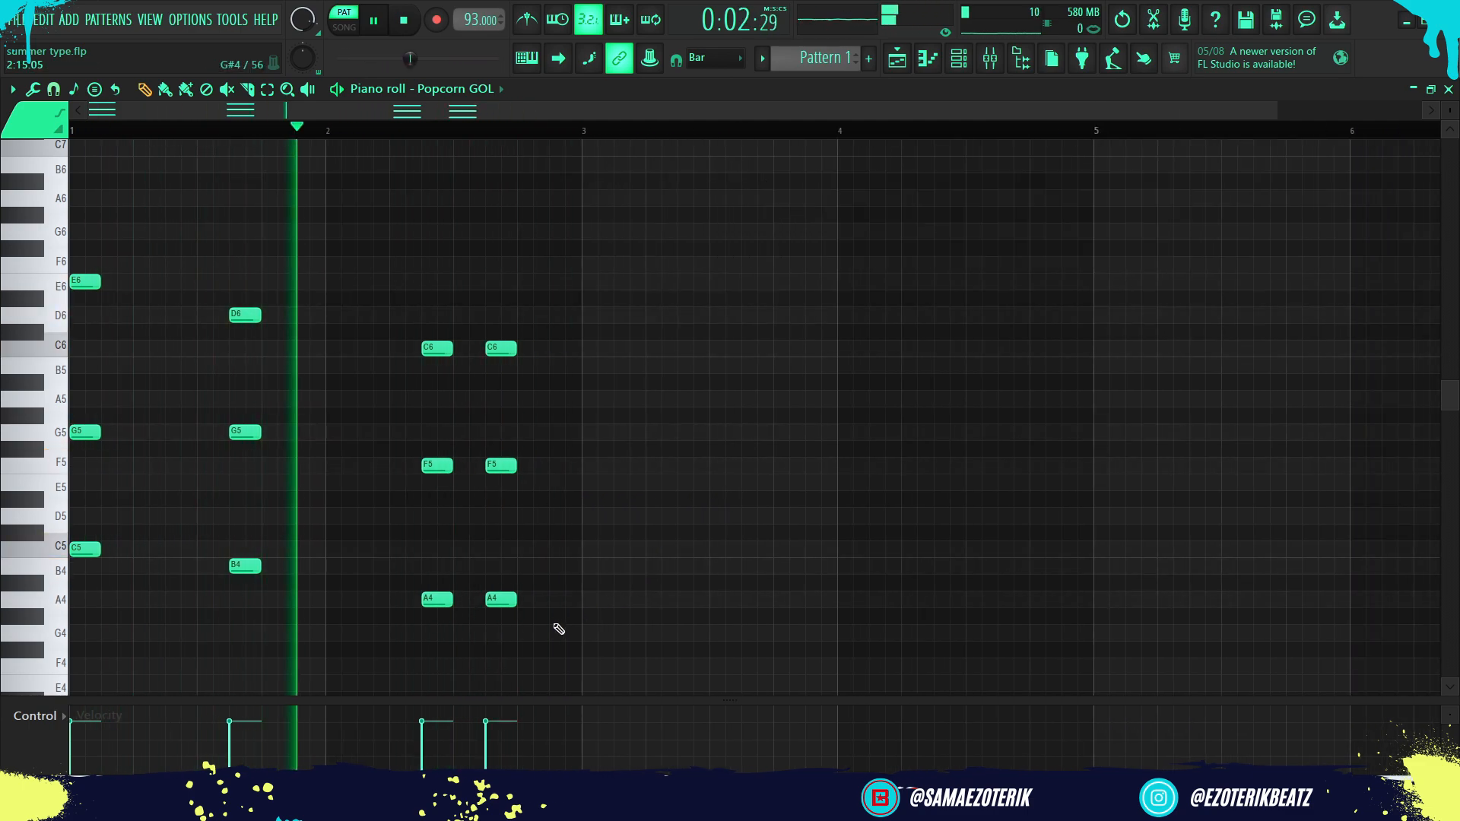
Duplicate all the chords of bars 1 and 2 to the start of bar 3 and play the pattern.
key("space")
left_click_drag(546, 606, 2, 194)
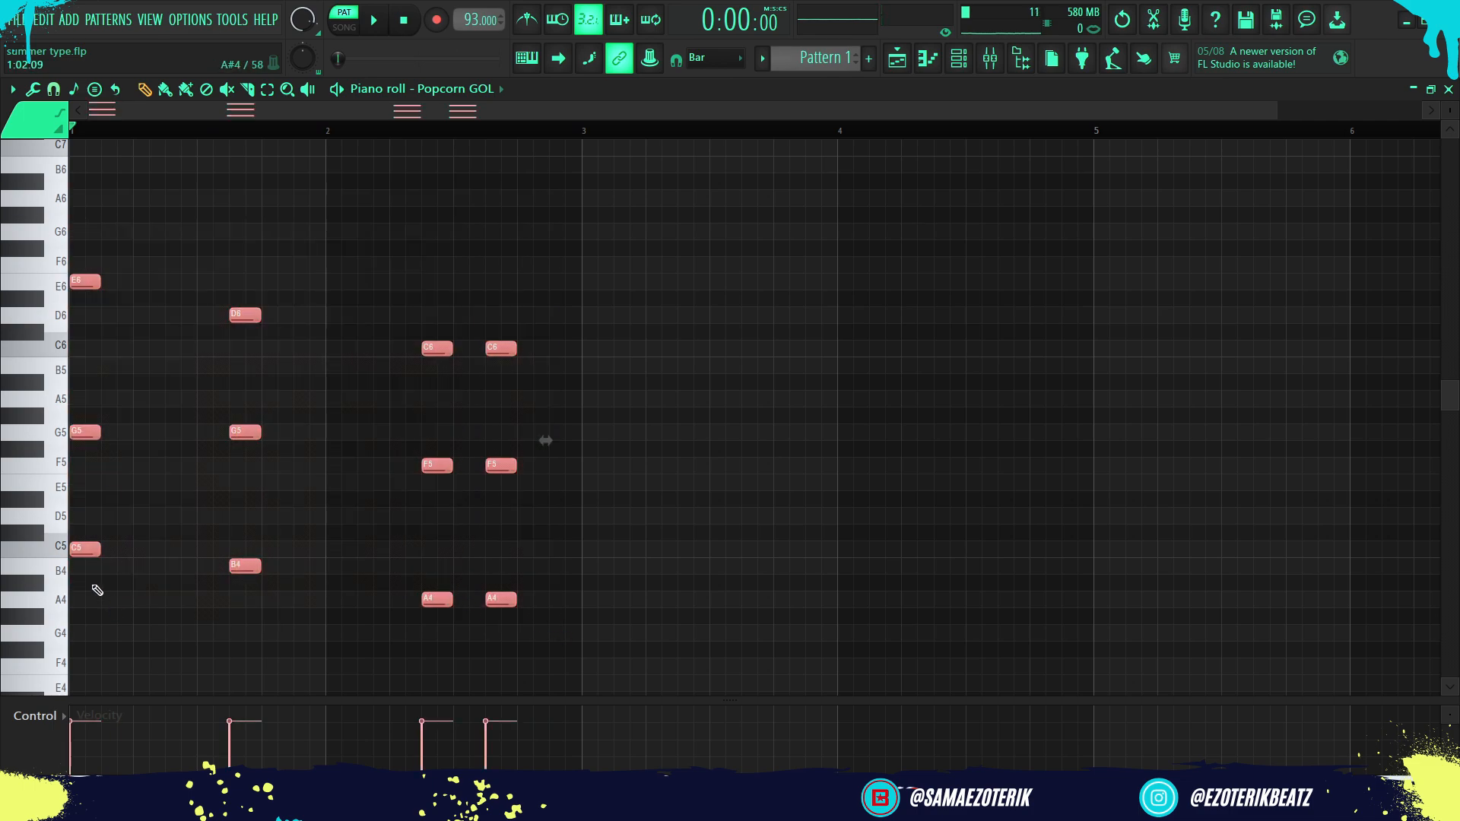
left_click_drag(79, 552, 591, 563)
key("space")
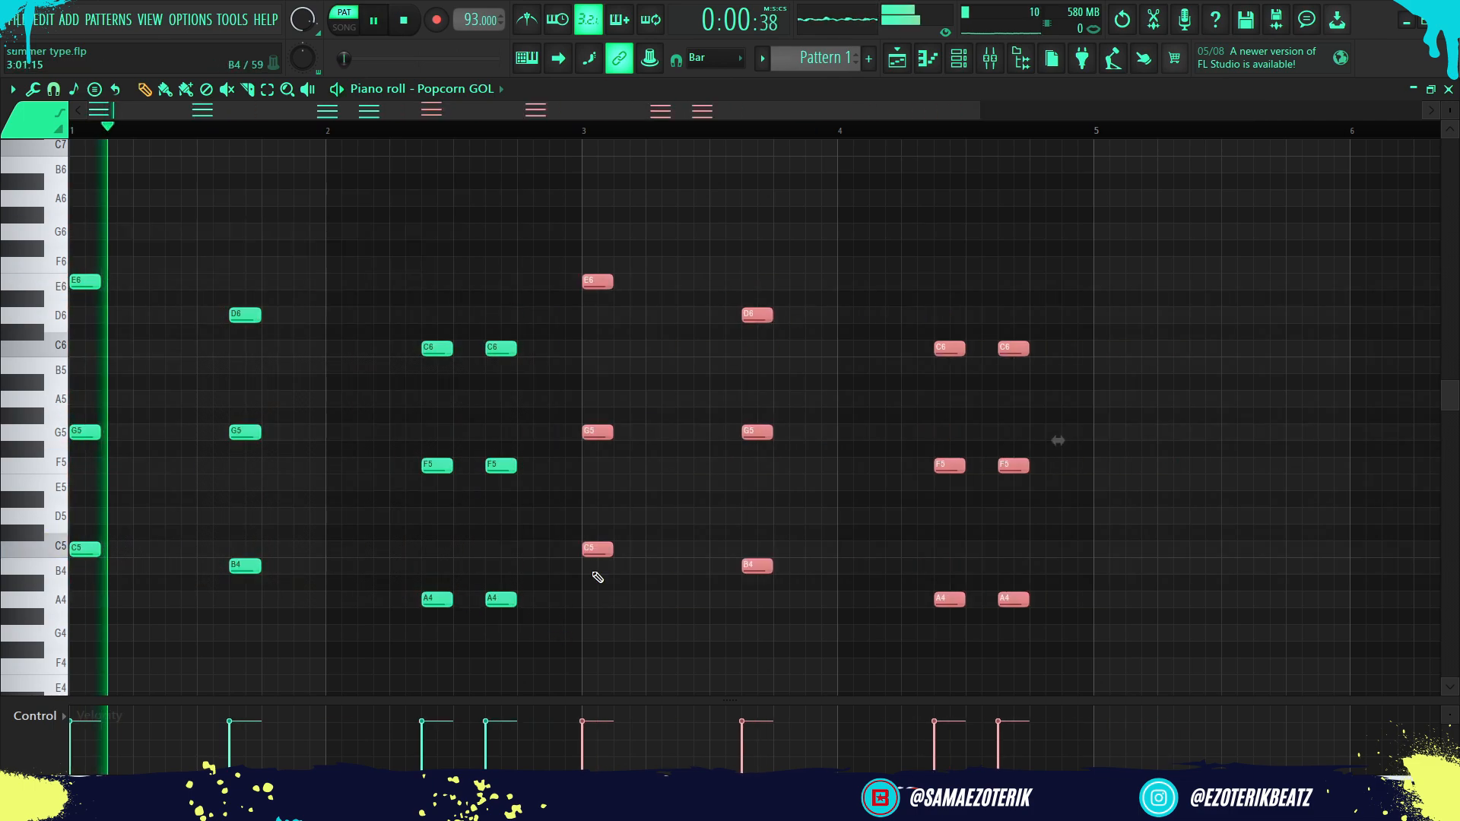
Move the final chord of bar 4 two steps later to the bar's last beat, and listen to the progression.
left_click_drag(1004, 629, 1062, 346)
scroll(1030, 310, "up", 3)
scroll(964, 427, "down", 3)
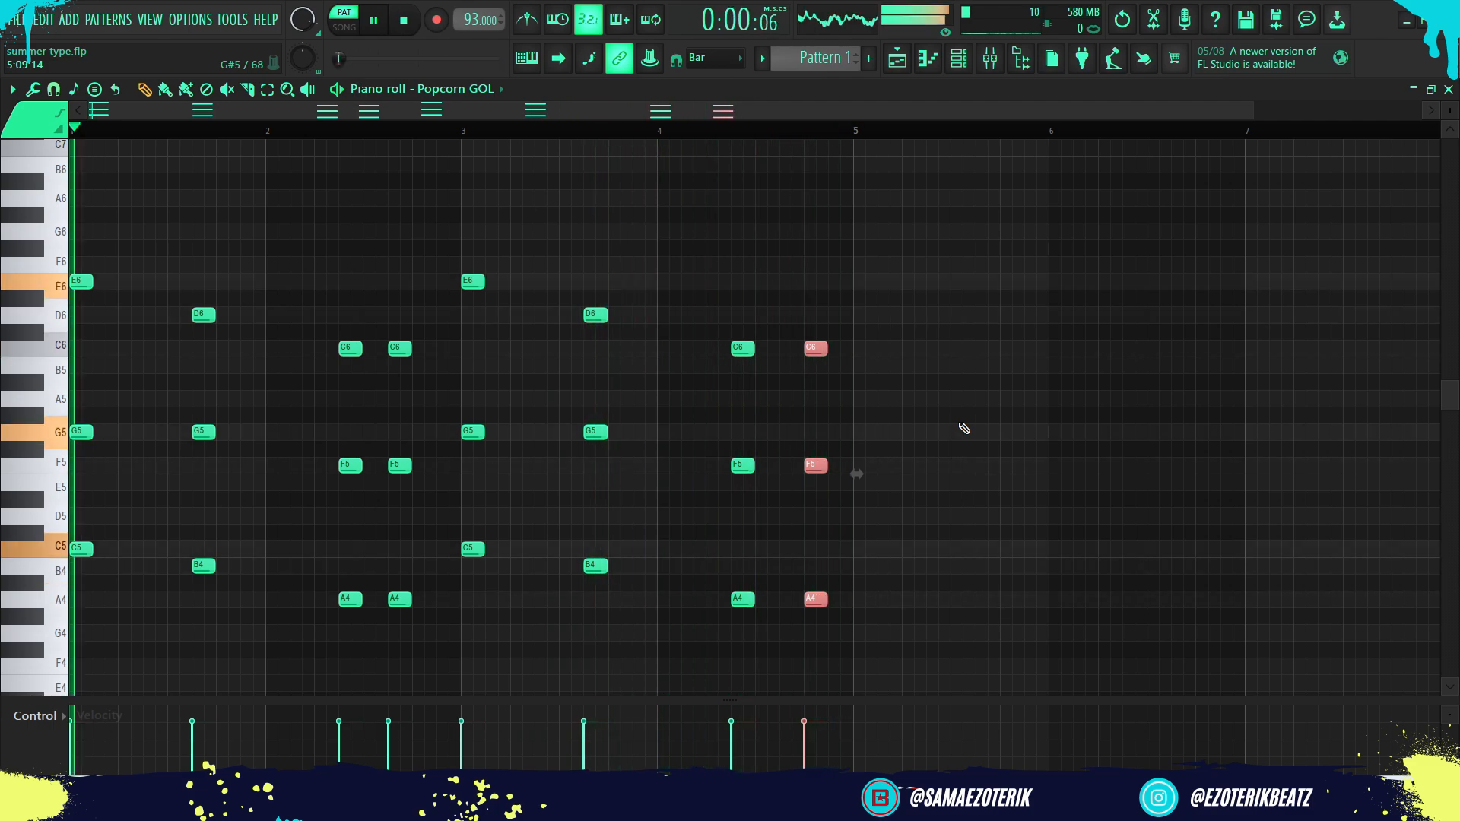
key("space")
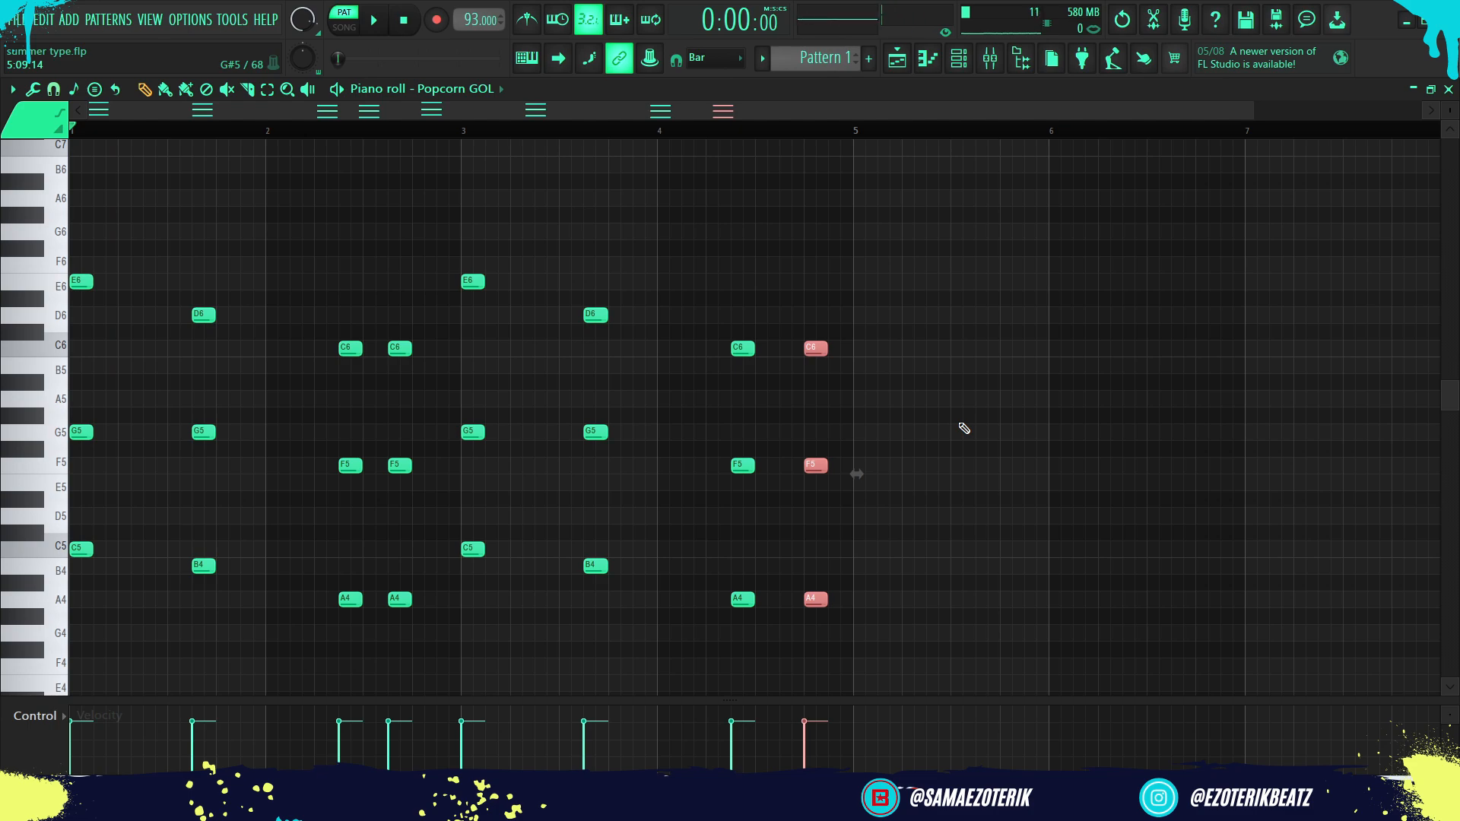
Select the Viking 4 GOL channel and open its empty piano roll while playing the Popcorn GOL chords.
left_click(957, 61)
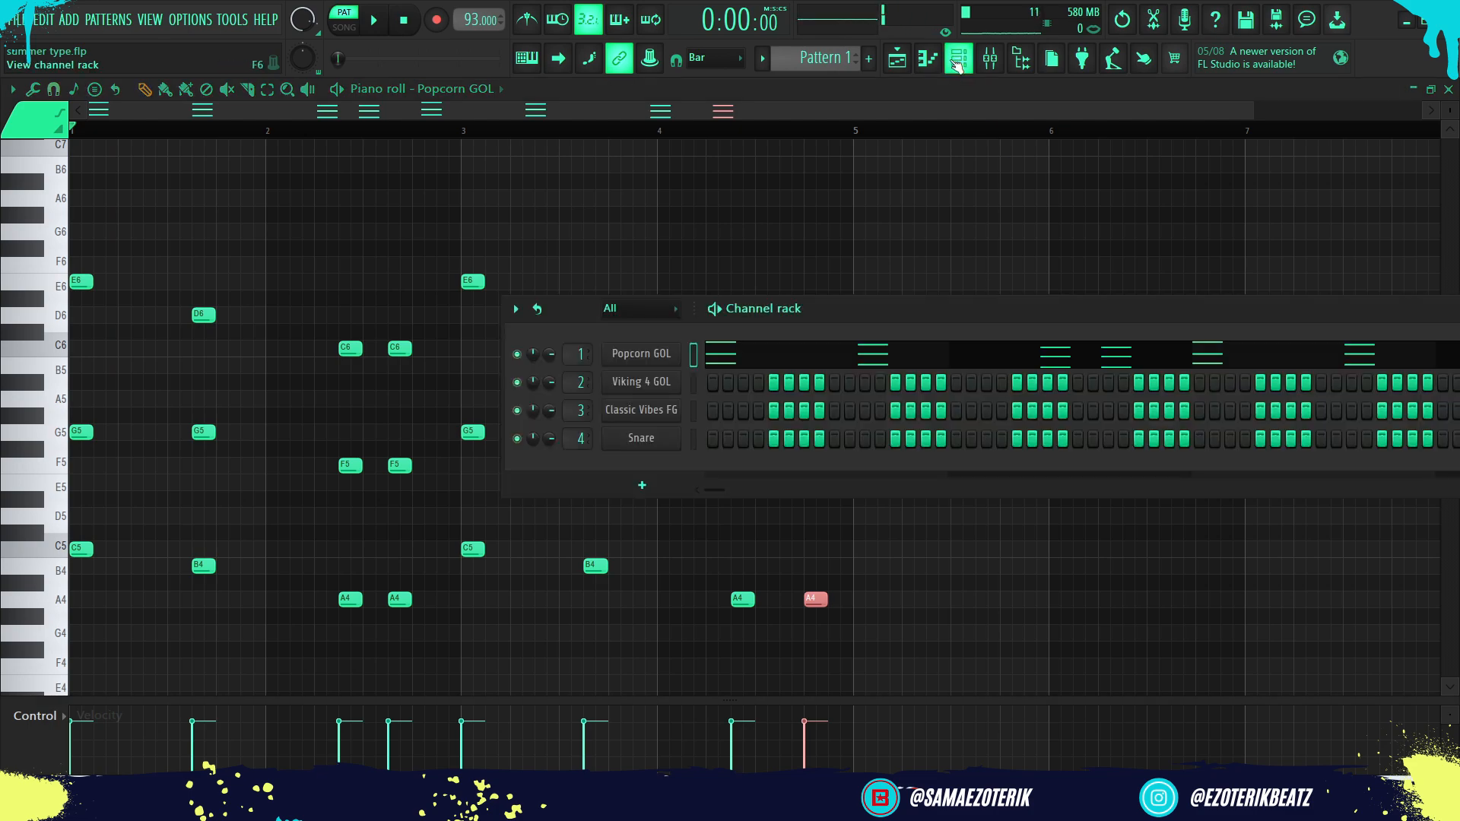
key("space")
left_click(696, 372)
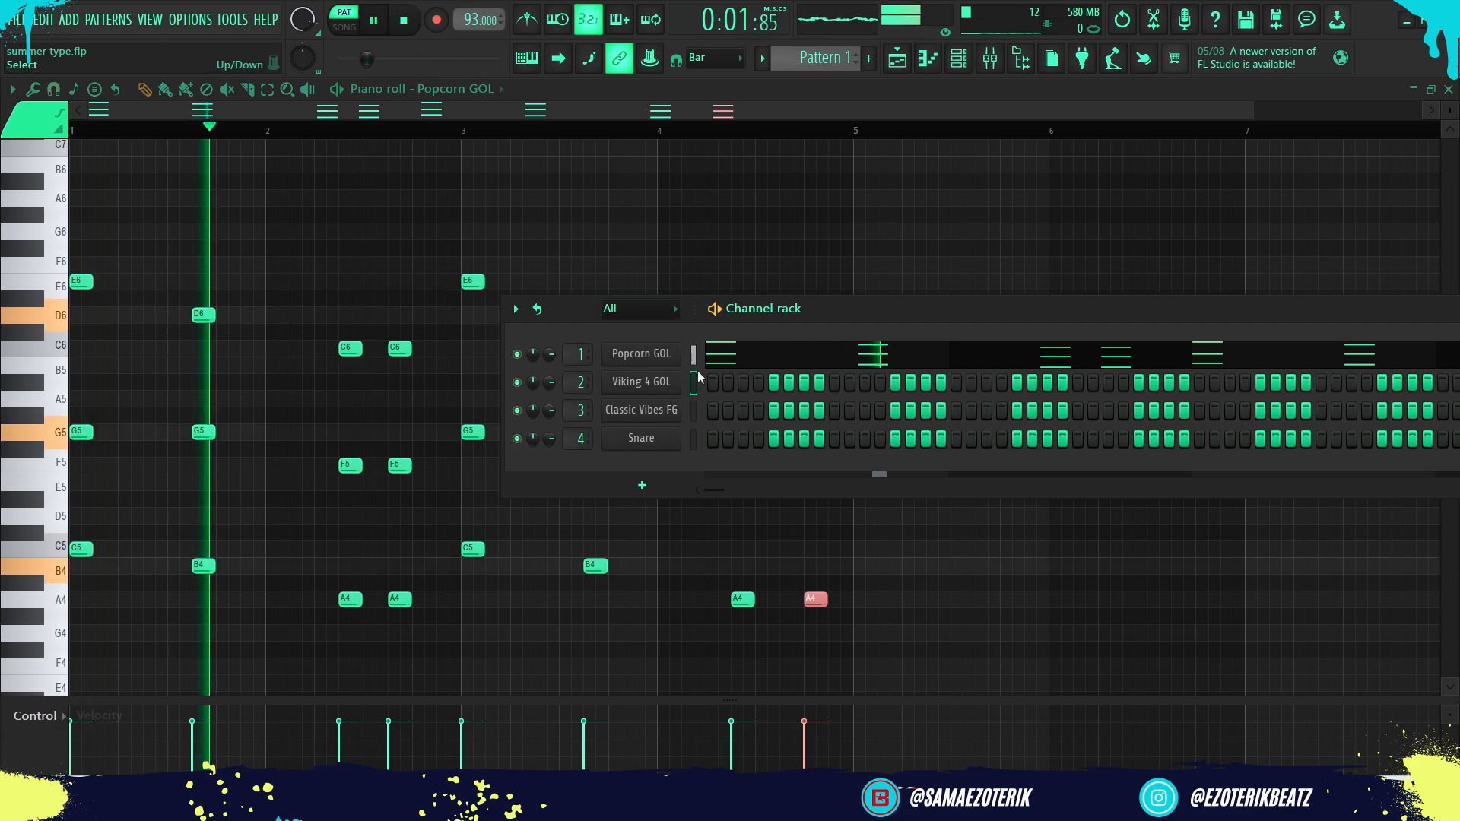
left_click(927, 59)
scroll(330, 347, "up", 6)
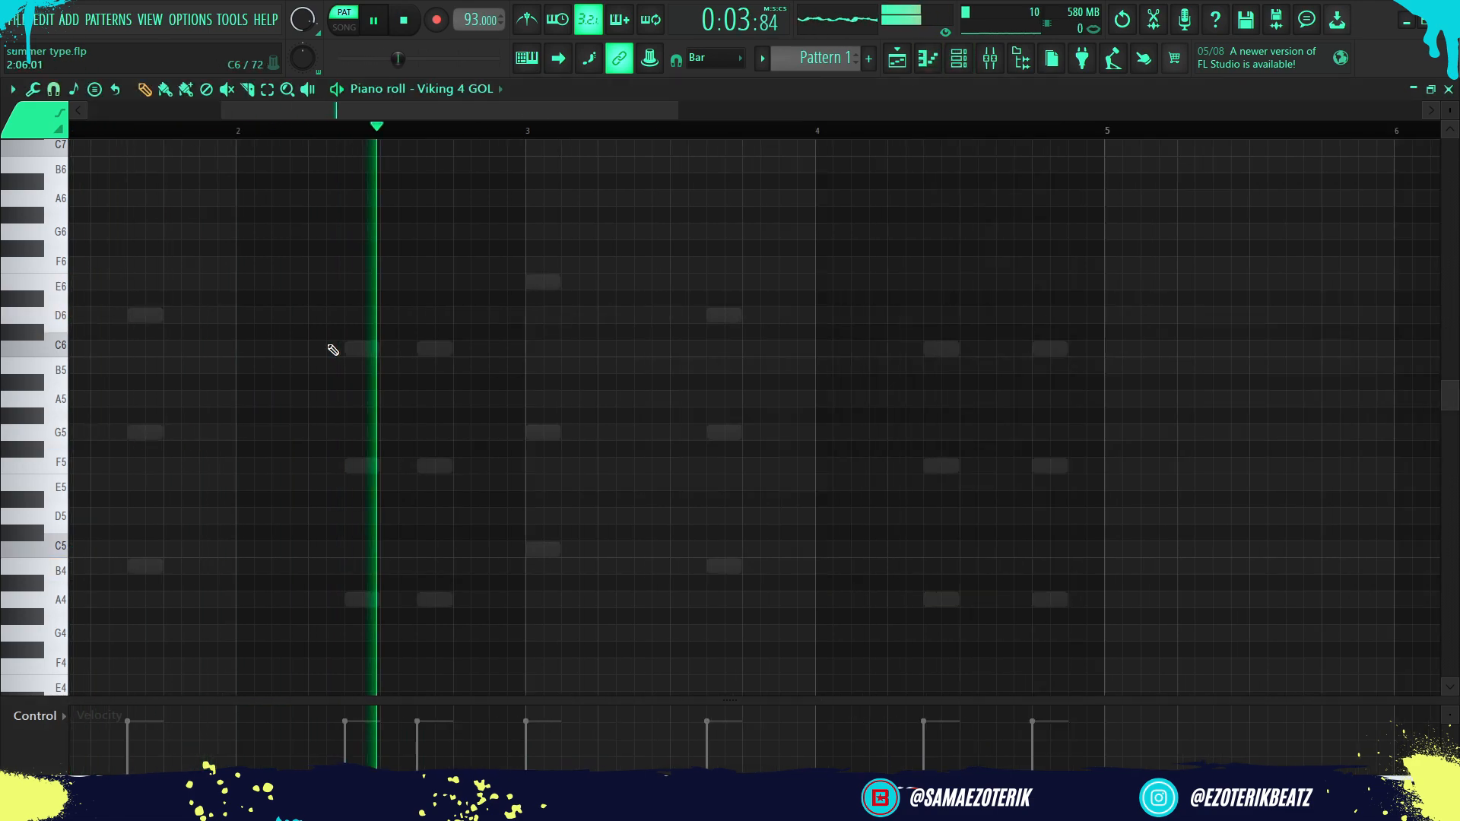
scroll(559, 447, "down", 7)
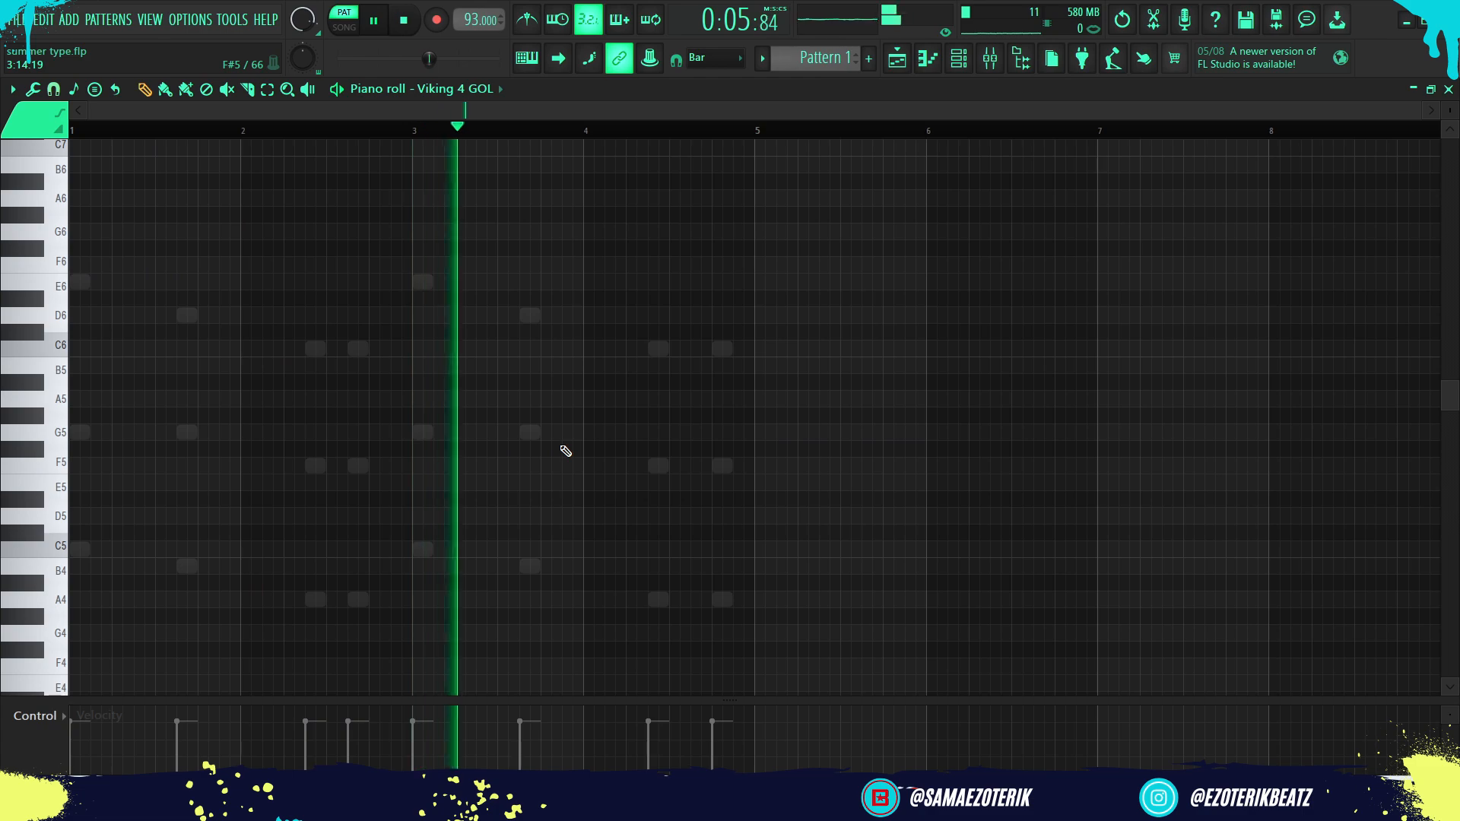
key("space")
key("space")
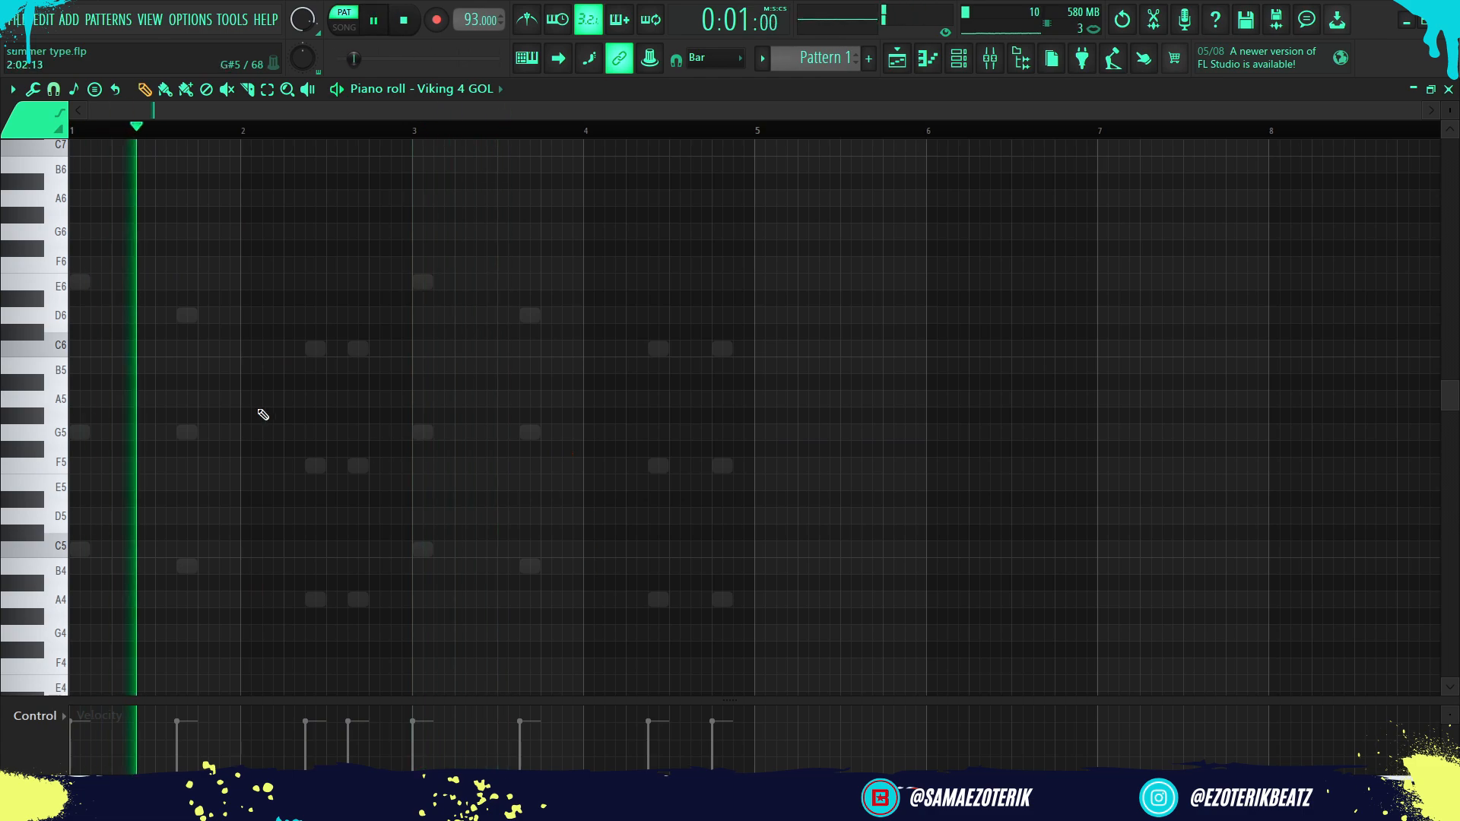
scroll(261, 412, "up", 4)
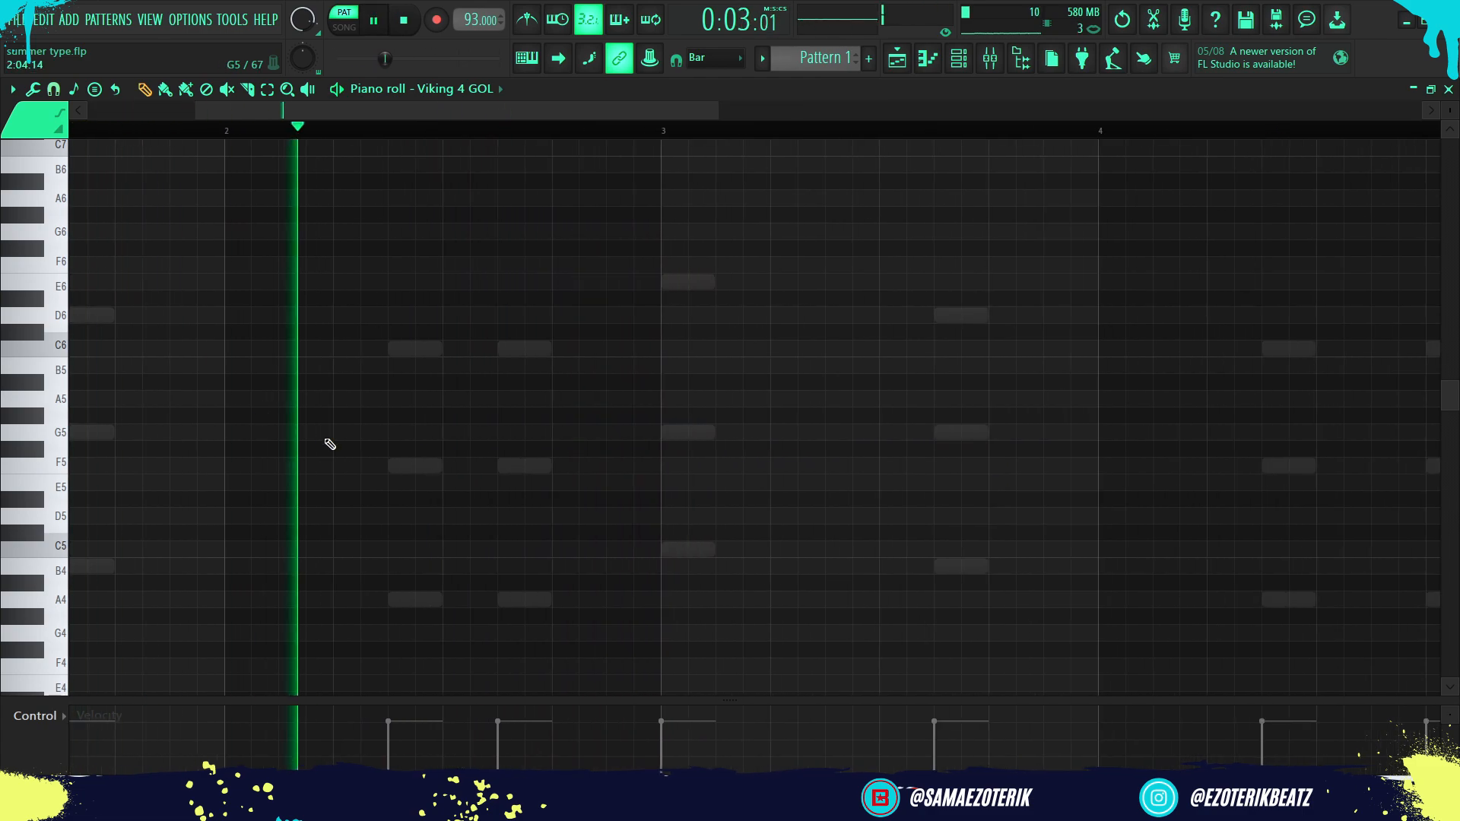
Stop playback and place rising one-step notes F5, A5 and C6 on steps 9, 10 and 11 of bar 2.
key("space")
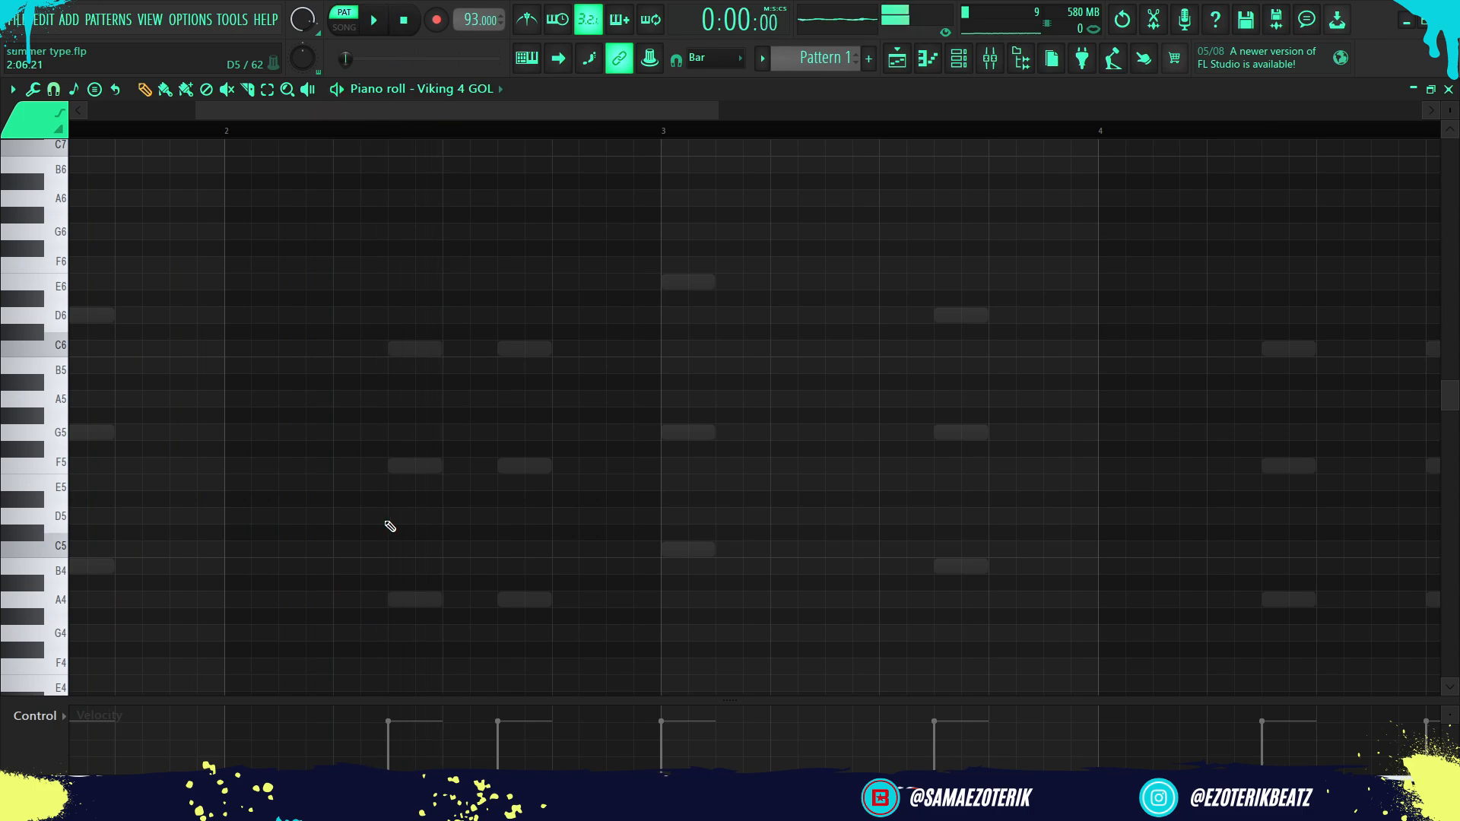
scroll(441, 484, "up", 2)
left_click(444, 465)
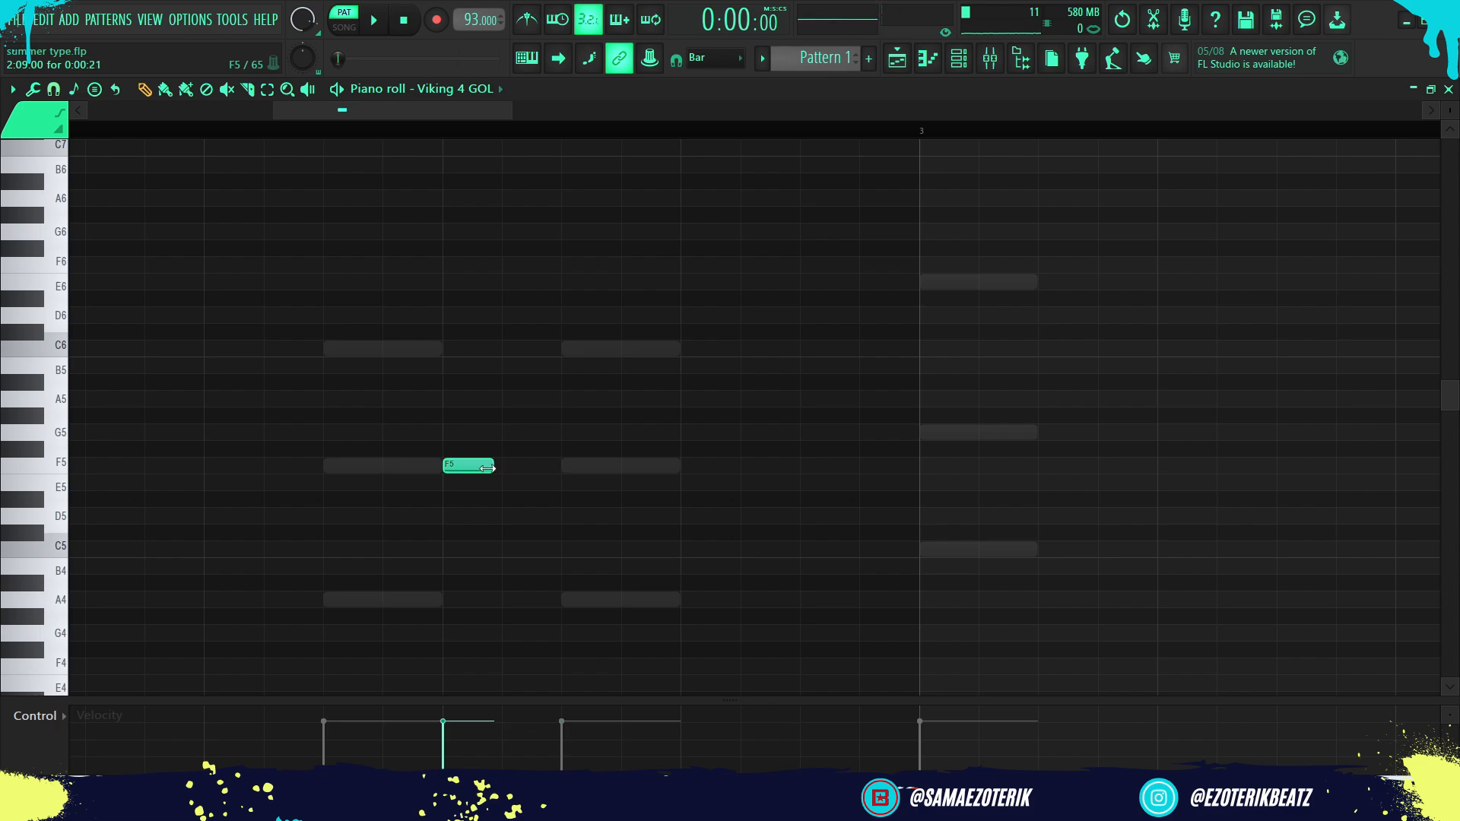
left_click(505, 348)
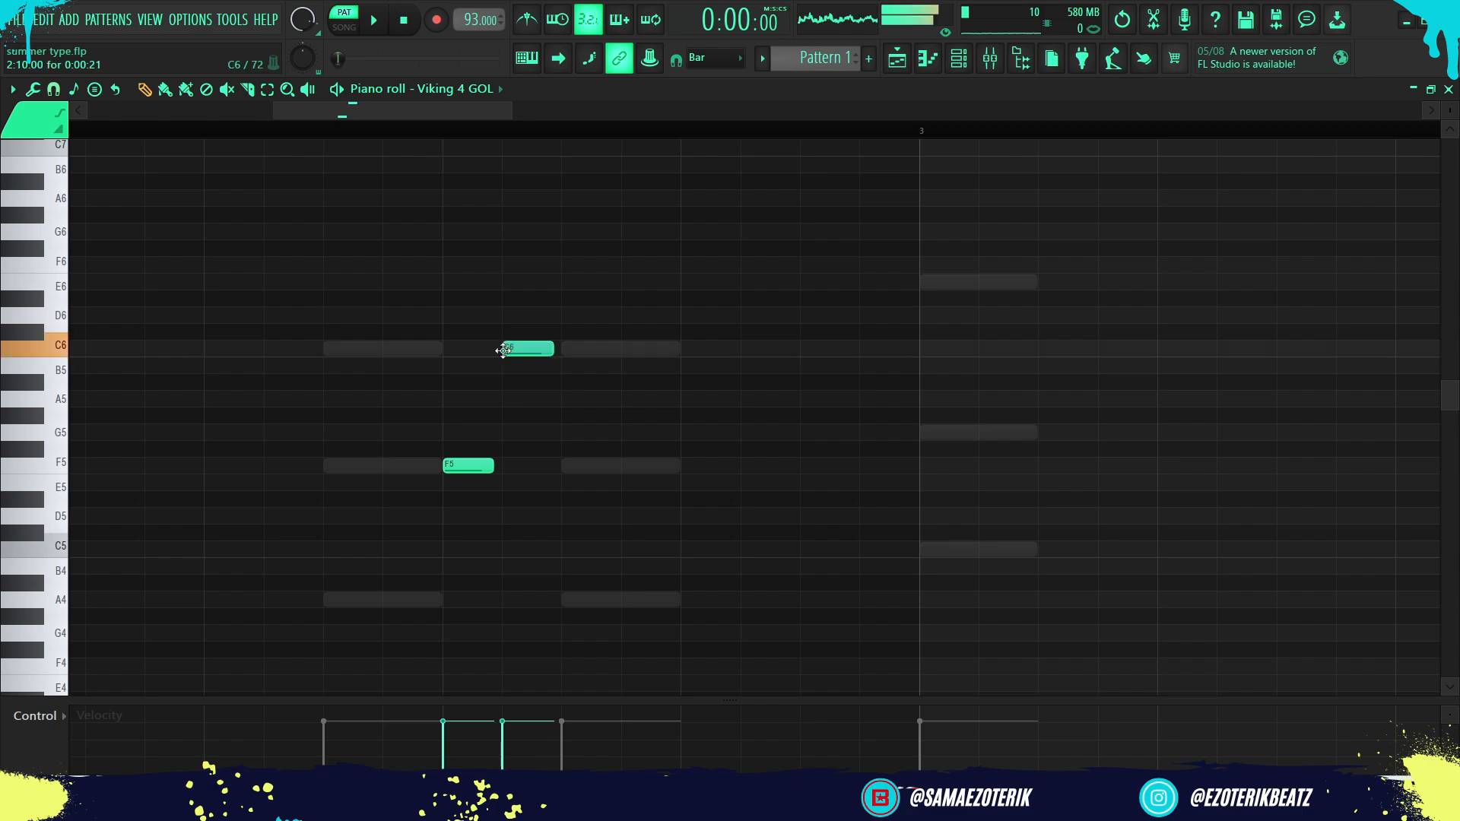
left_click(562, 614)
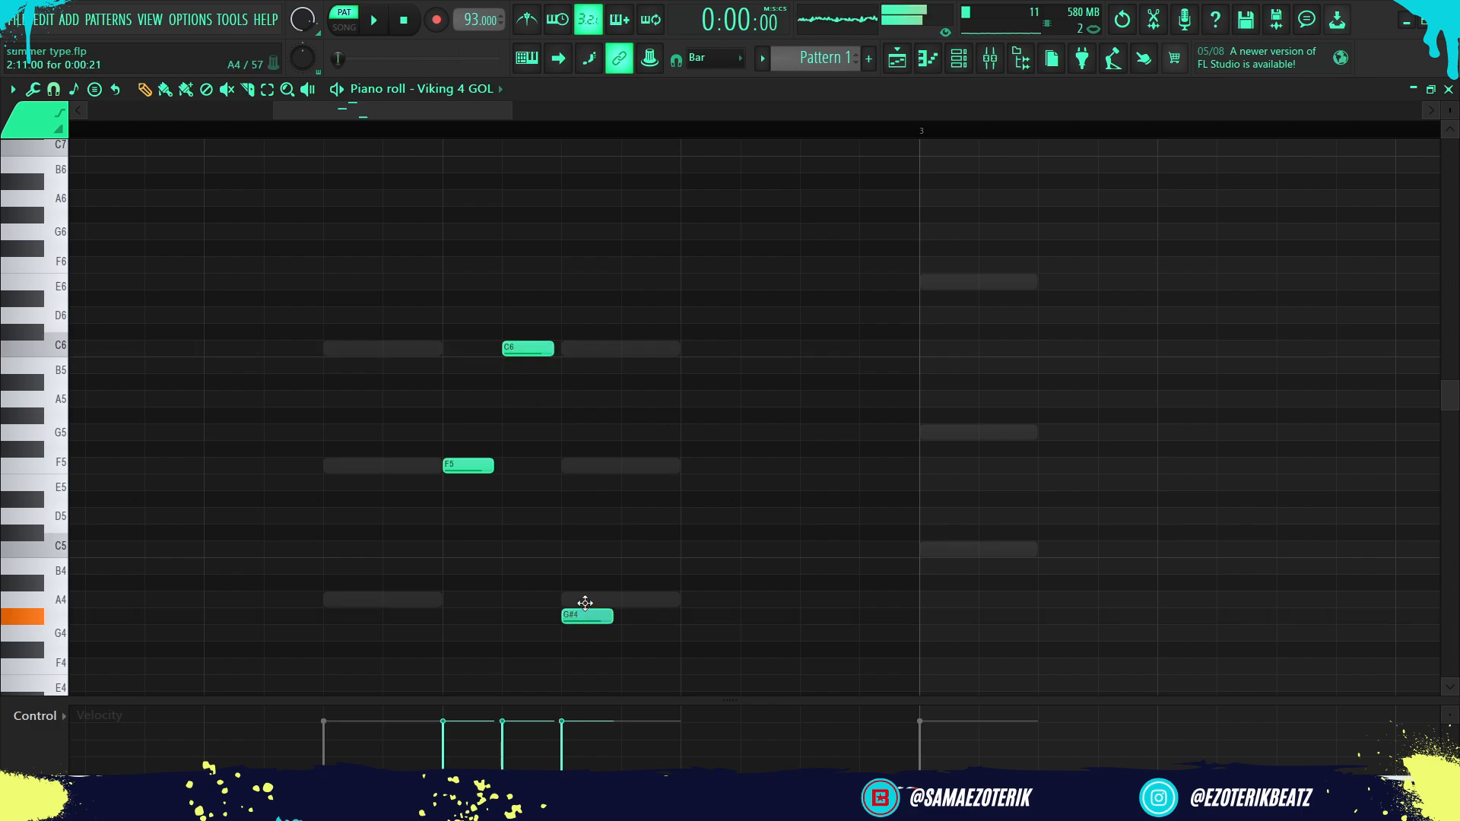
left_click_drag(585, 603, 587, 600)
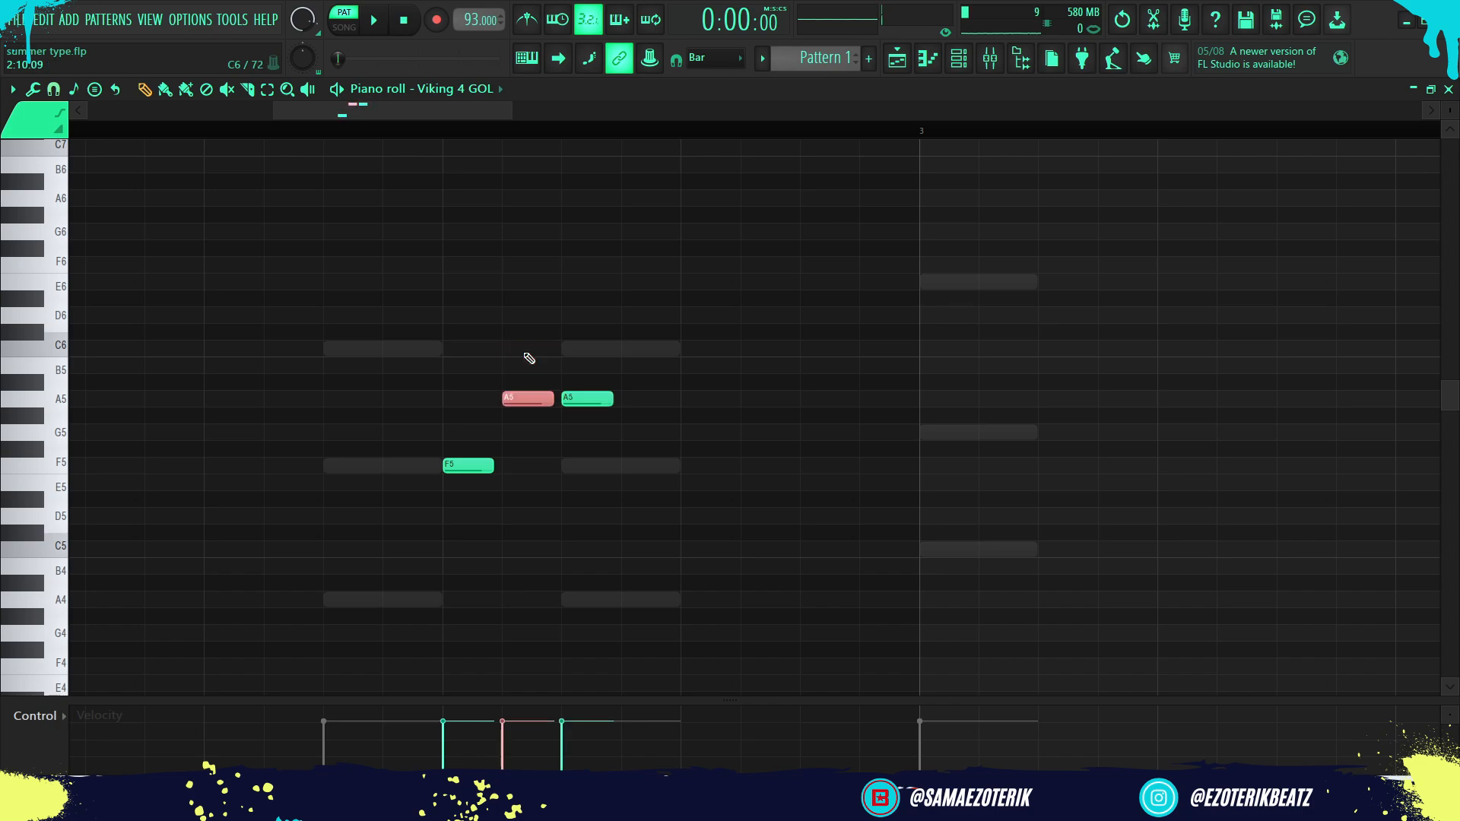
left_click(583, 401)
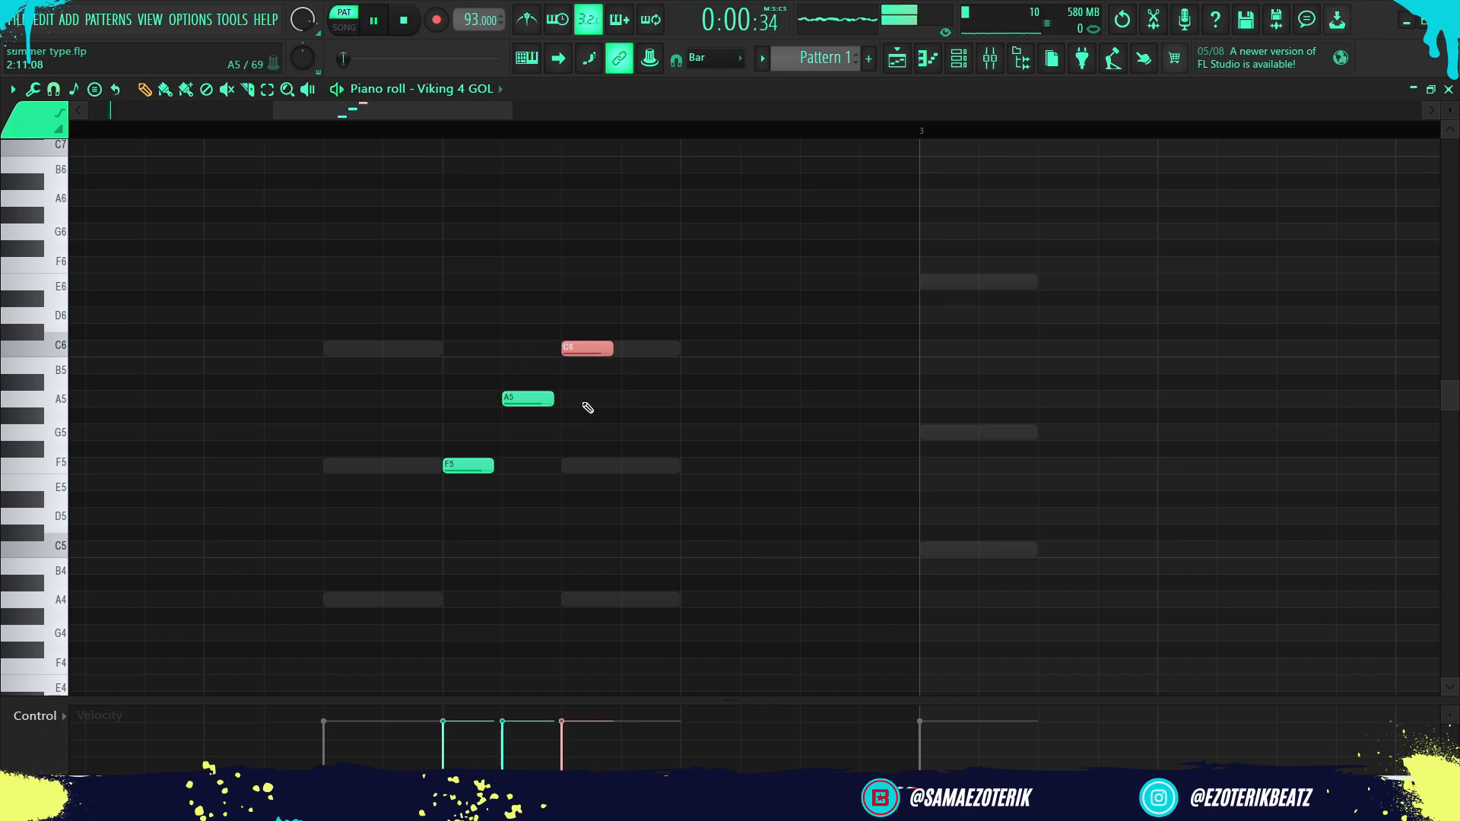
Lengthen the C6 note to the end of bar 2 and listen to the pattern.
scroll(584, 403, "down", 7)
scroll(554, 339, "up", 8)
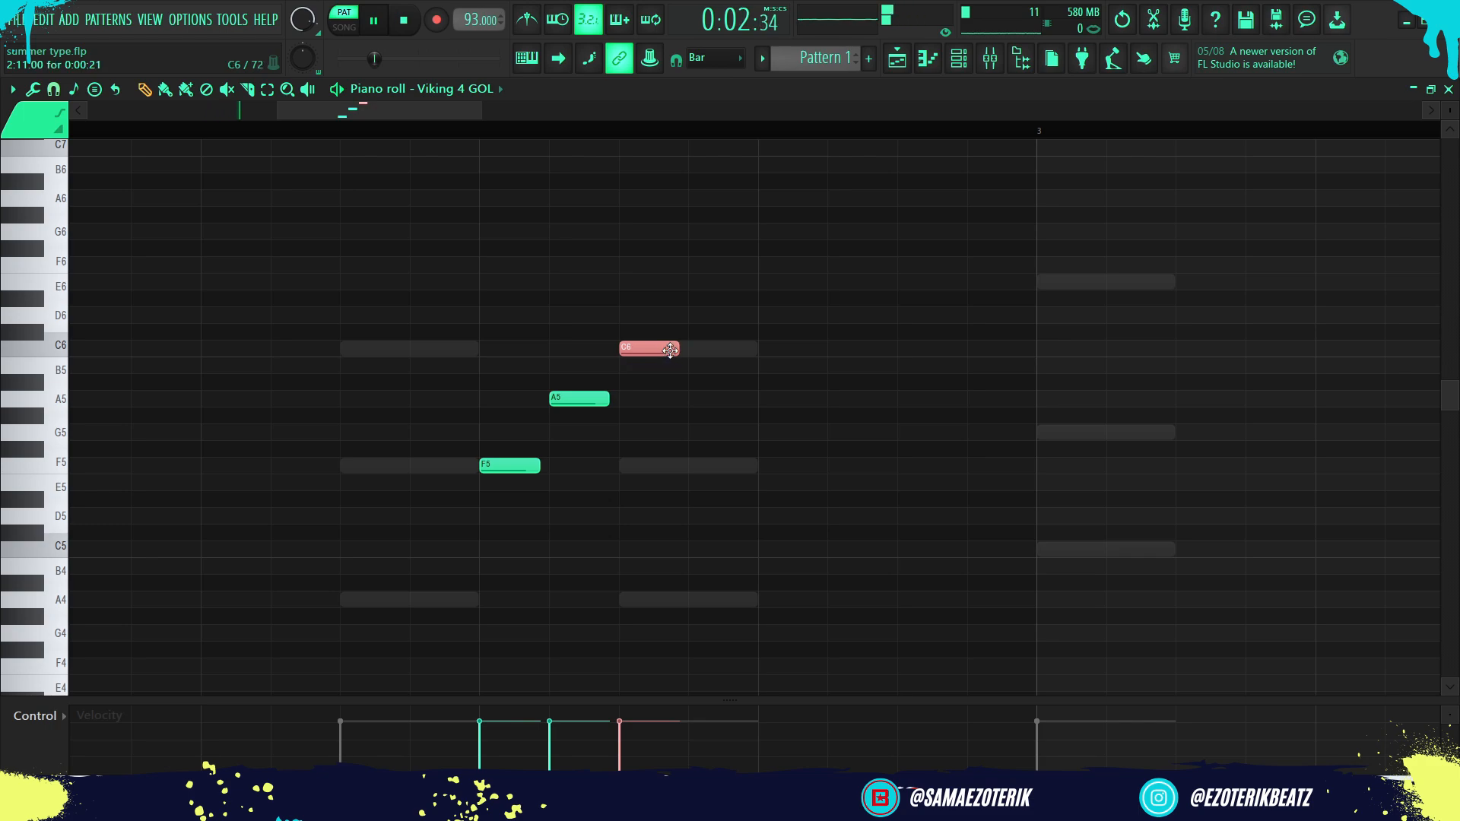
left_click_drag(670, 349, 1014, 381)
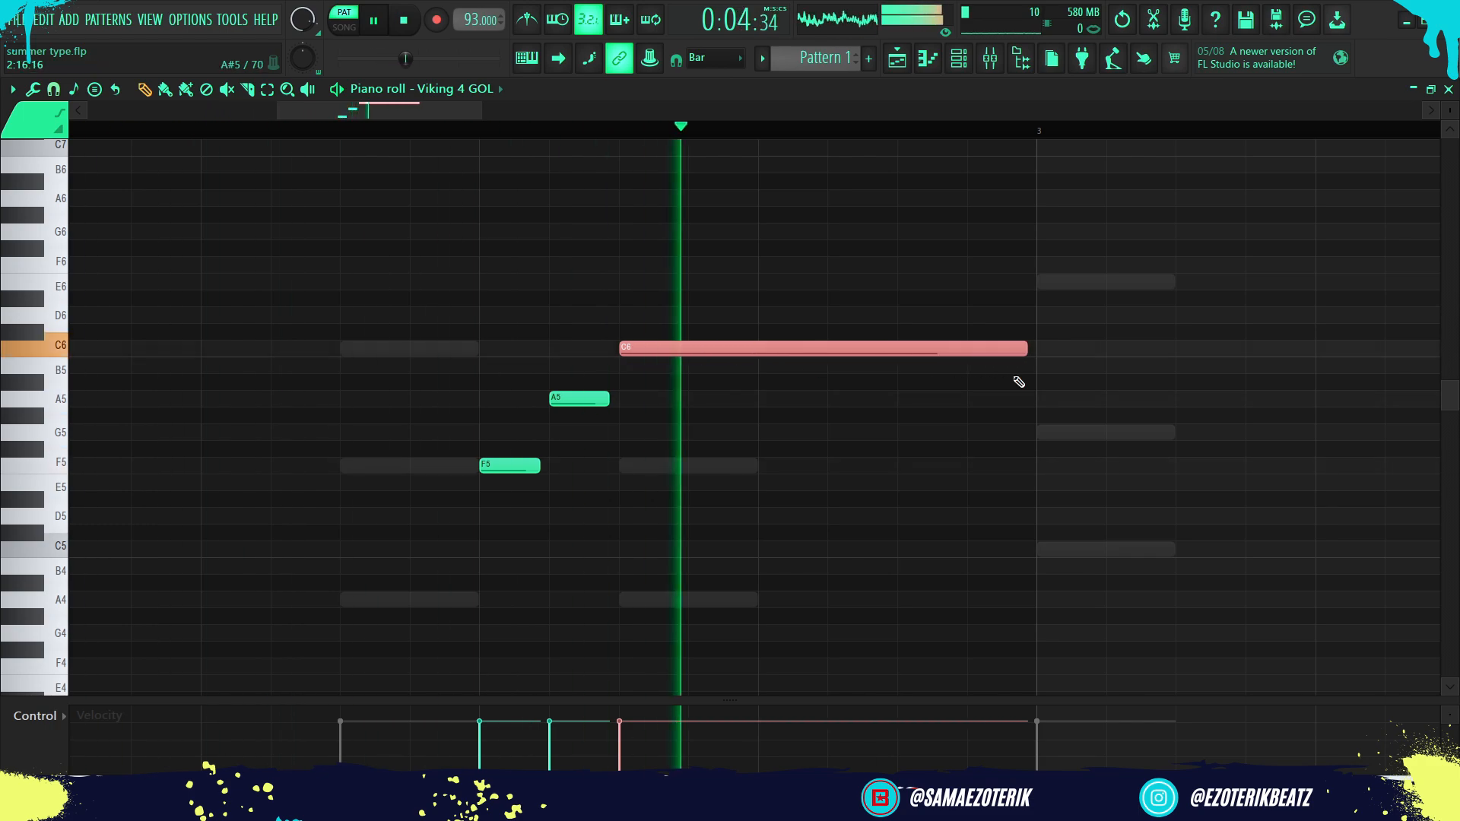
scroll(823, 458, "down", 5)
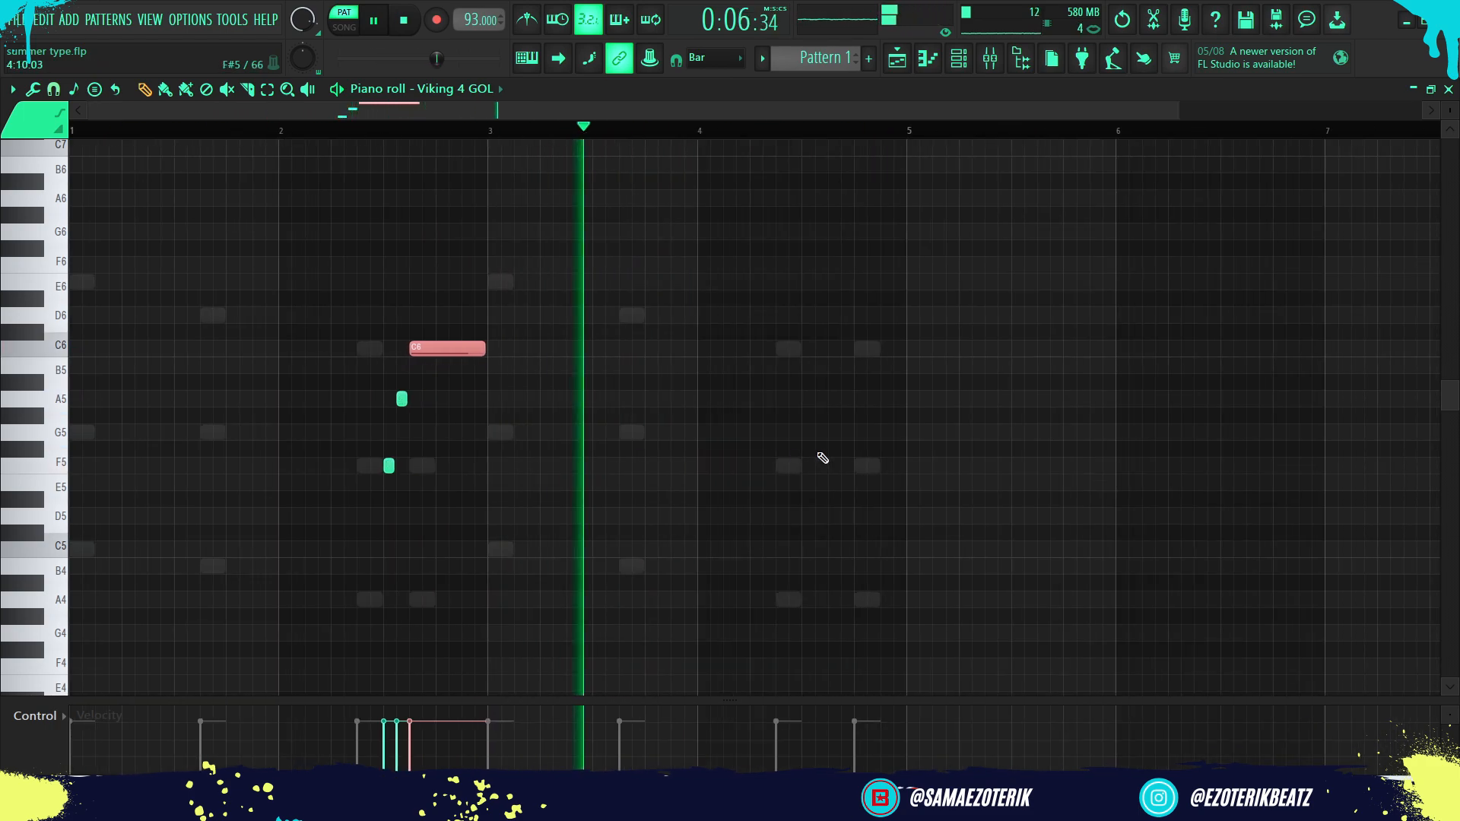
Open the Classic Vibes FG channel's piano roll and draw a C5 note about two steps long at the start of bar 1.
left_click(956, 67)
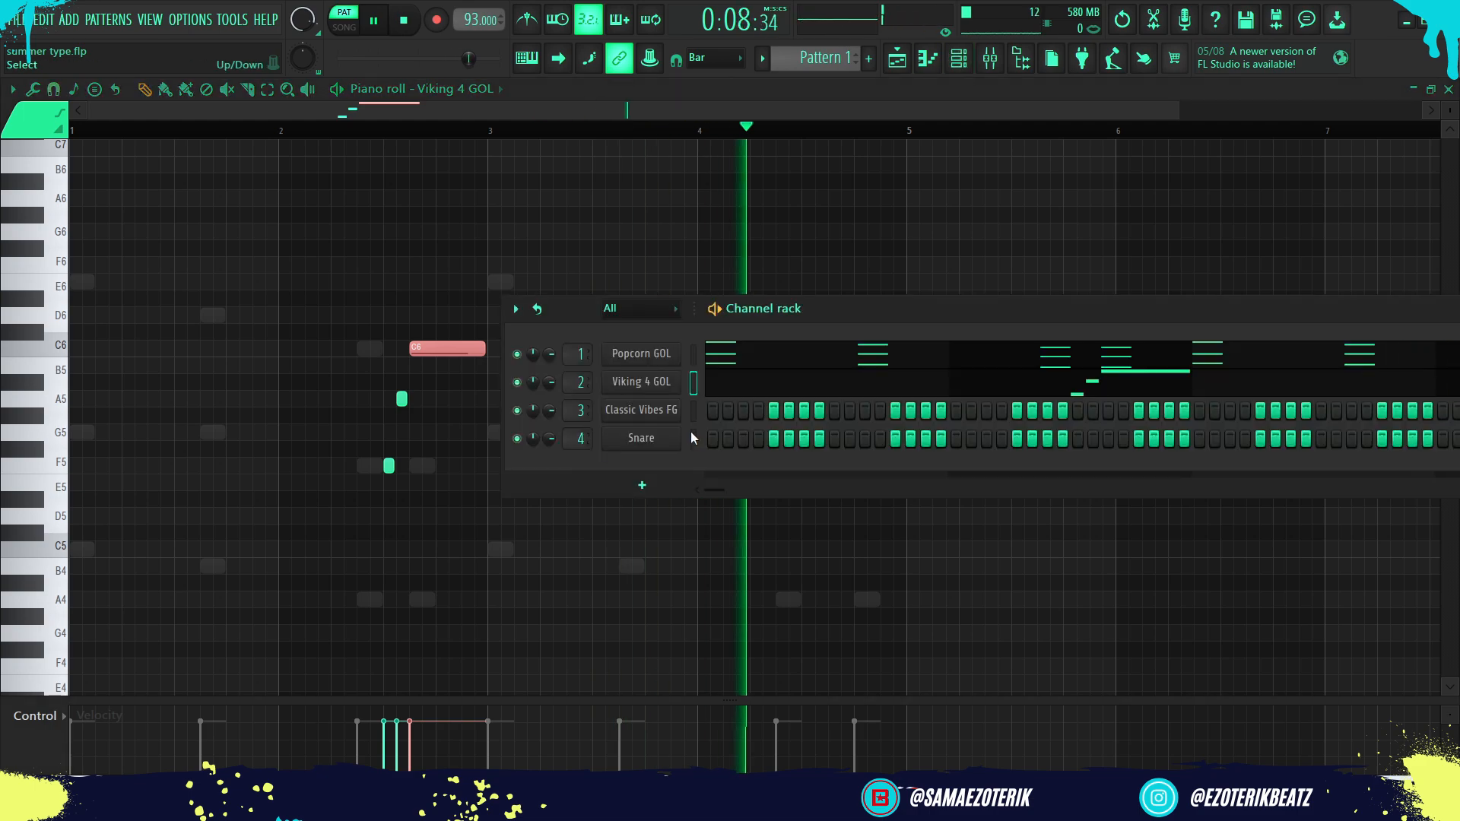
key("space")
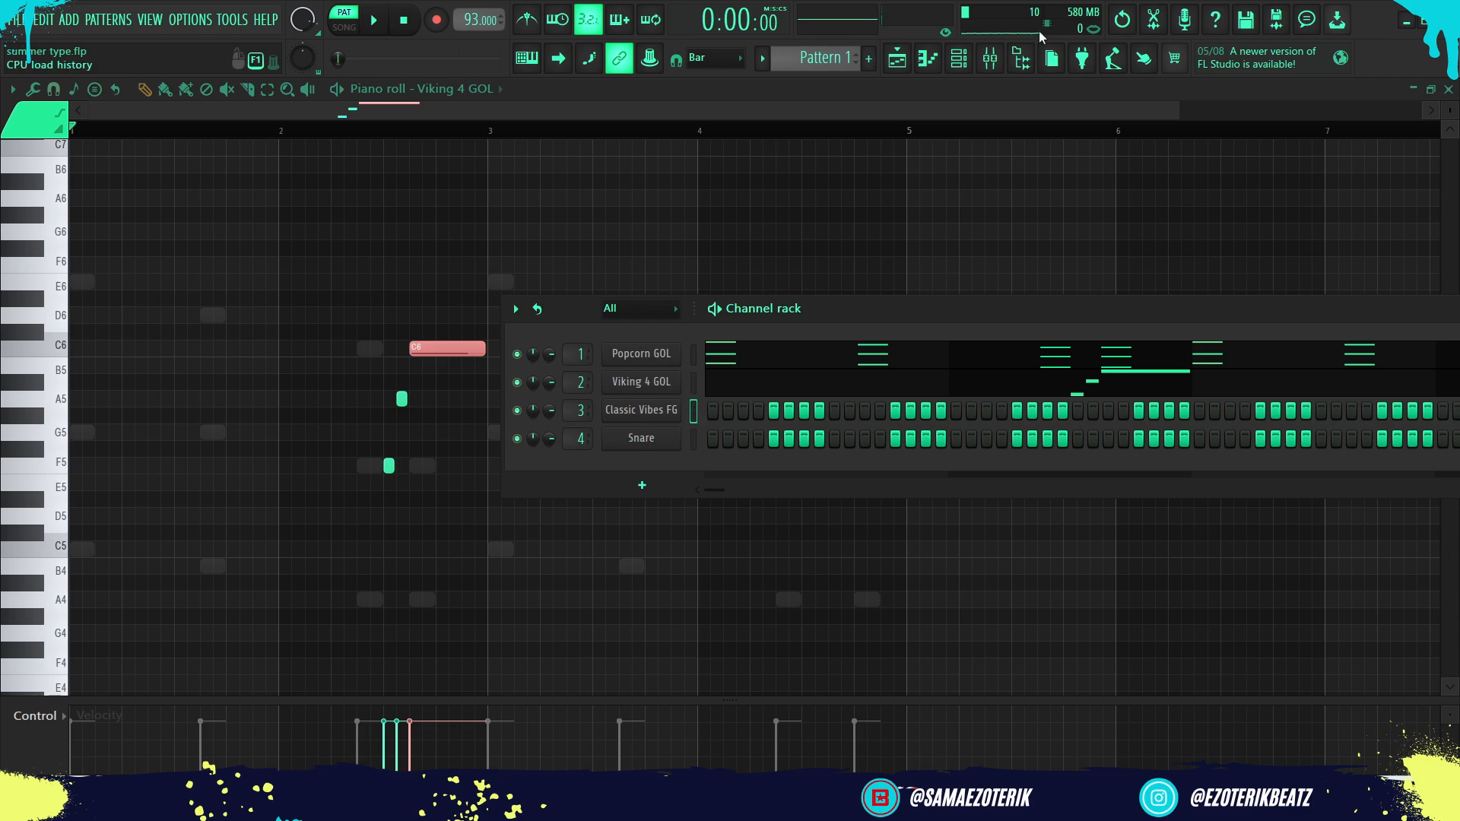
left_click(929, 61)
scroll(134, 373, "up", 3)
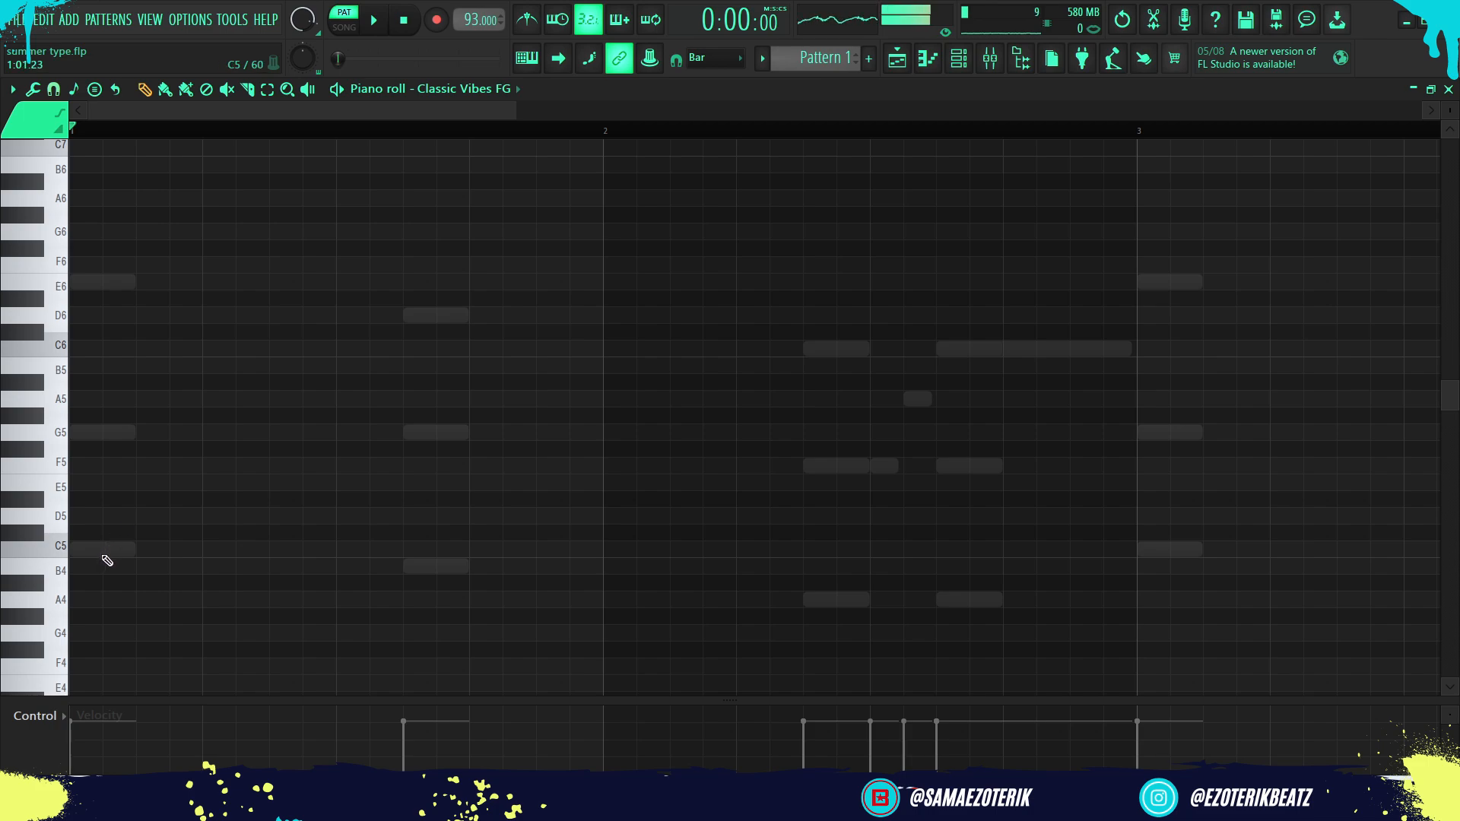
left_click_drag(105, 556, 72, 556)
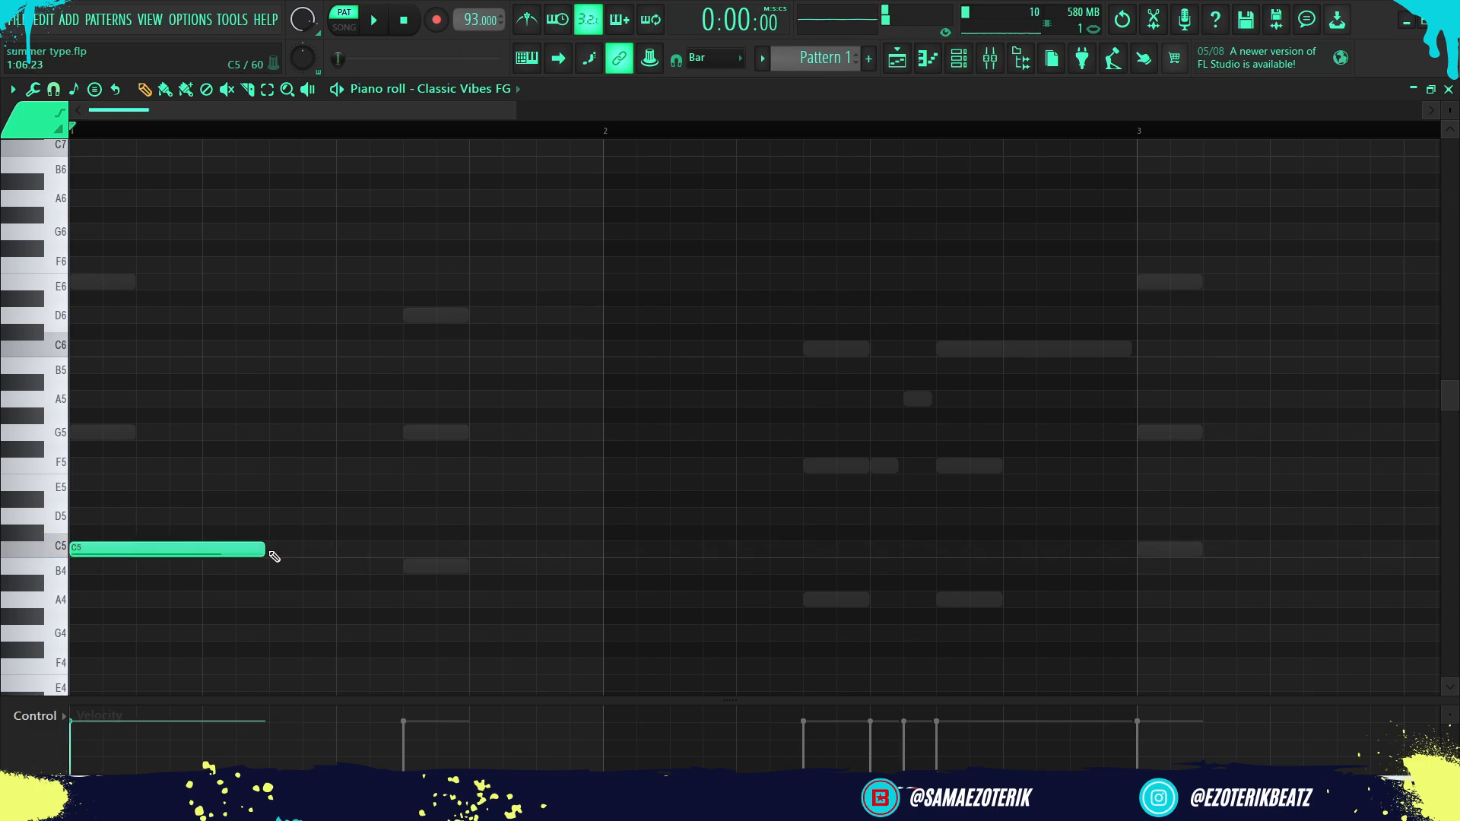
left_click_drag(265, 550, 147, 568)
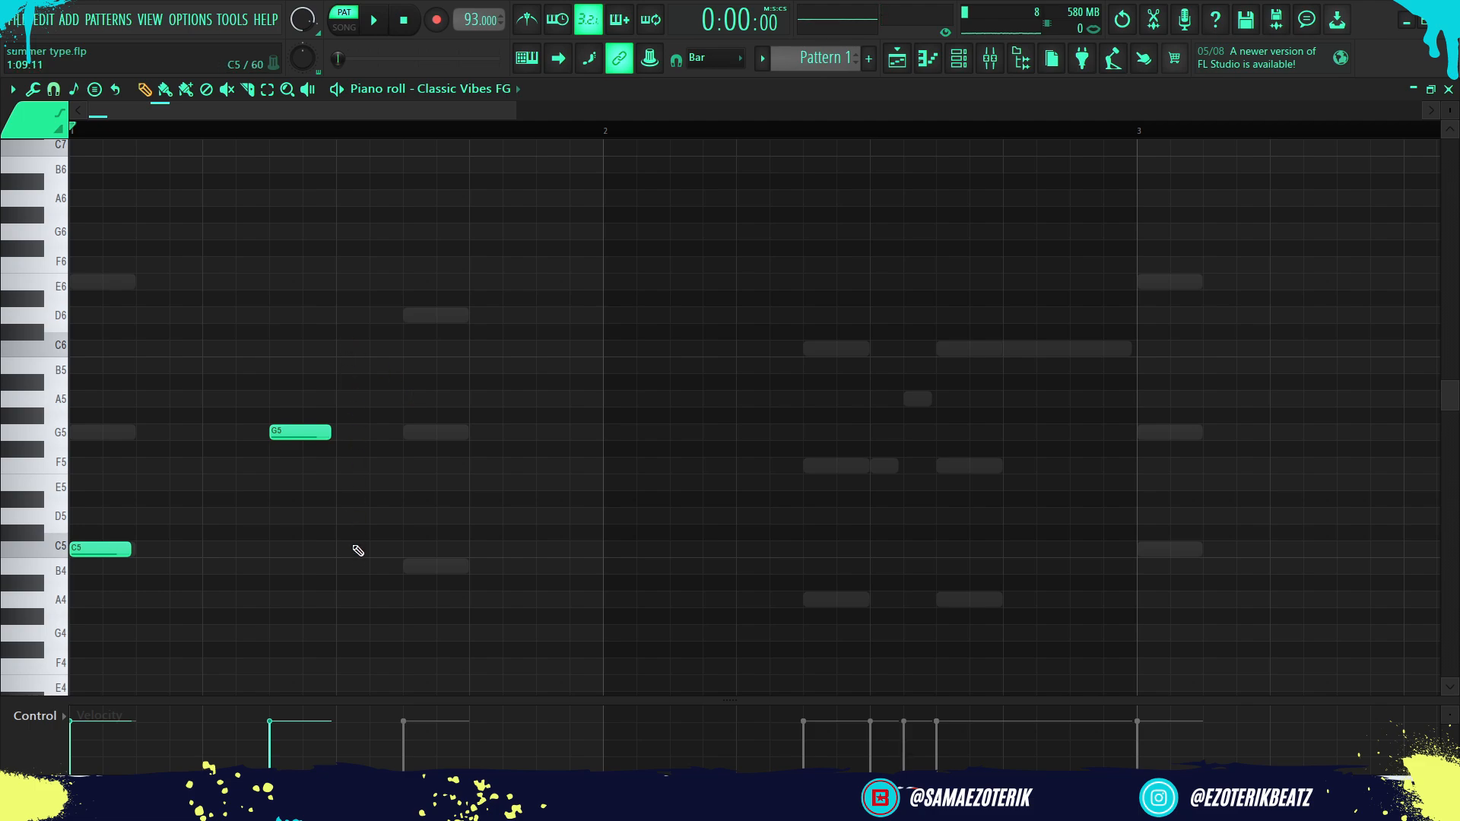
Try a rising melody of G5, B5 and D6 on steps 7, 9 and 11 of bar 1, with D6 about three steps long.
left_click_drag(349, 552, 350, 573)
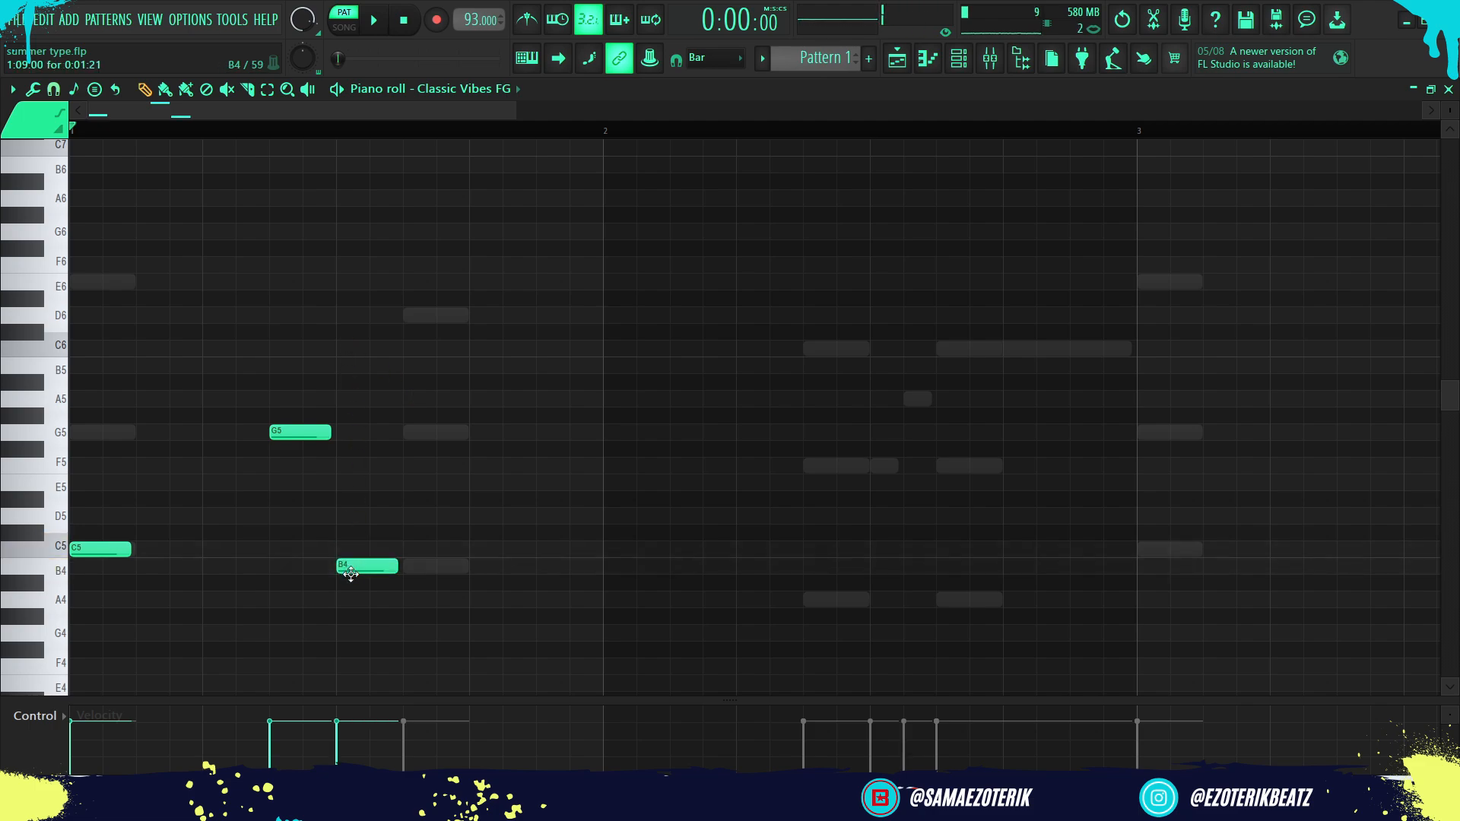
key("space")
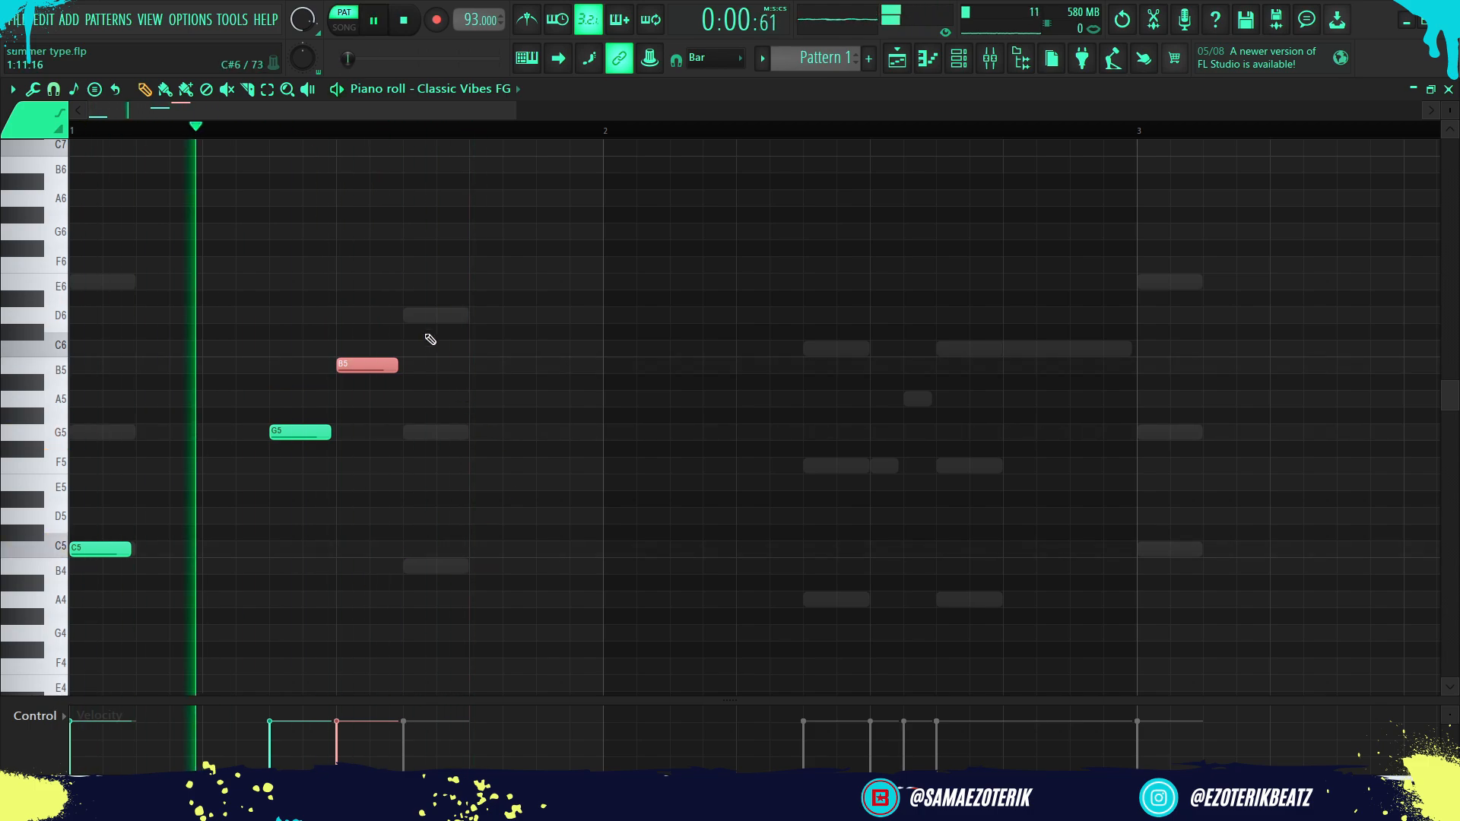
left_click(408, 318)
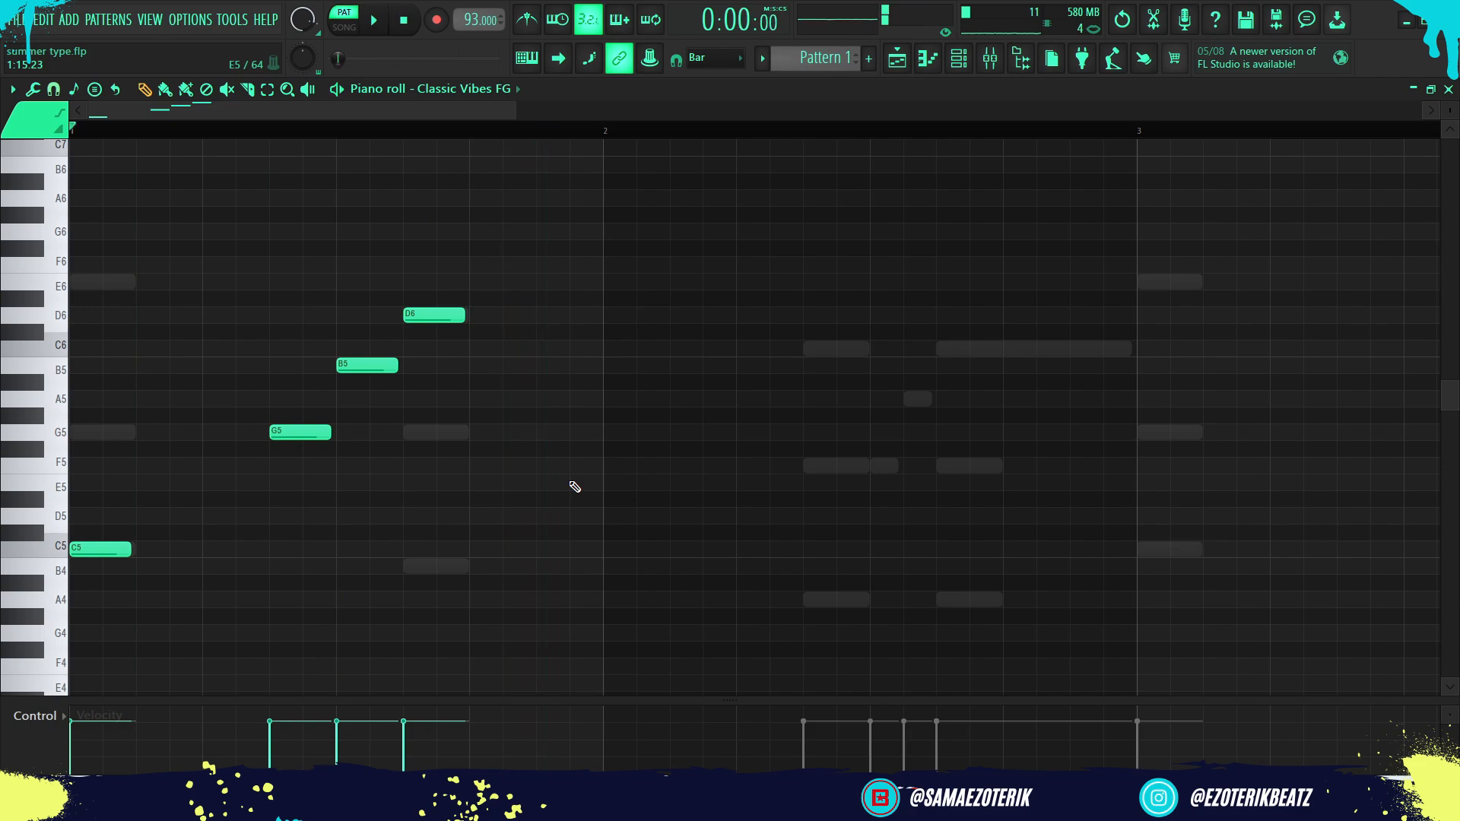
left_click_drag(465, 318, 601, 338)
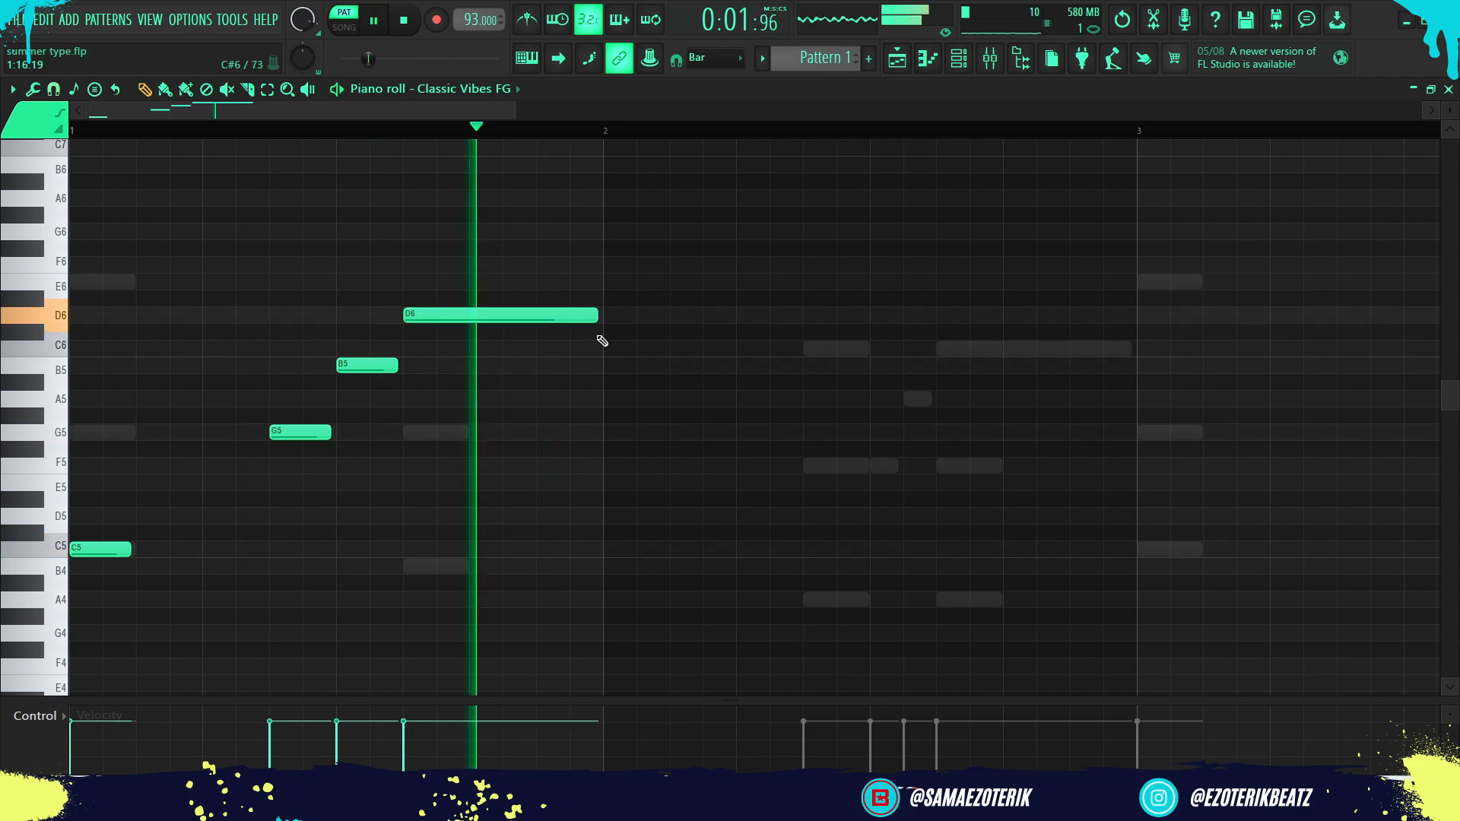
scroll(602, 341, "down", 2)
scroll(600, 340, "down", 1)
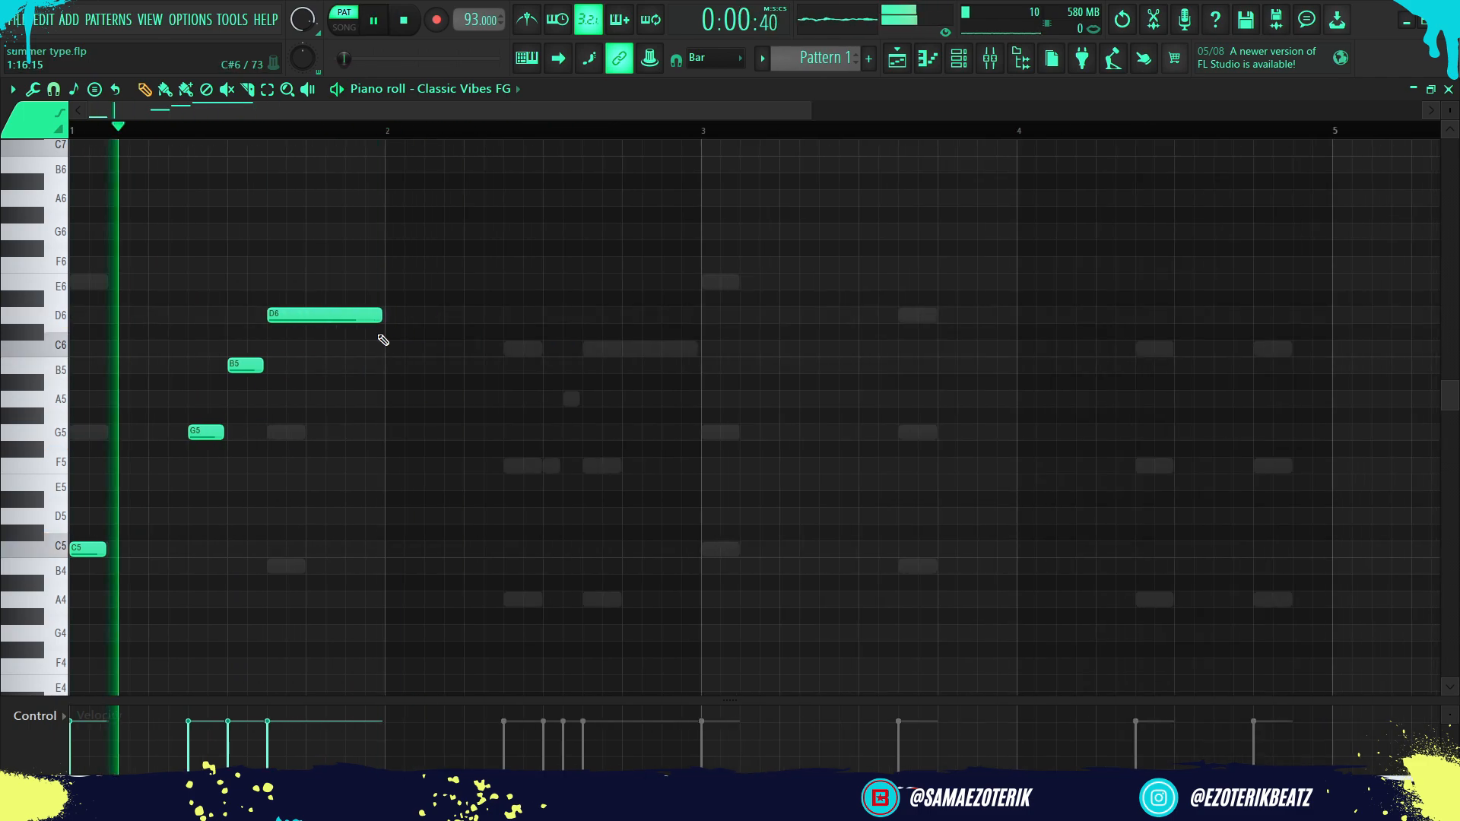
left_click_drag(379, 322, 322, 325)
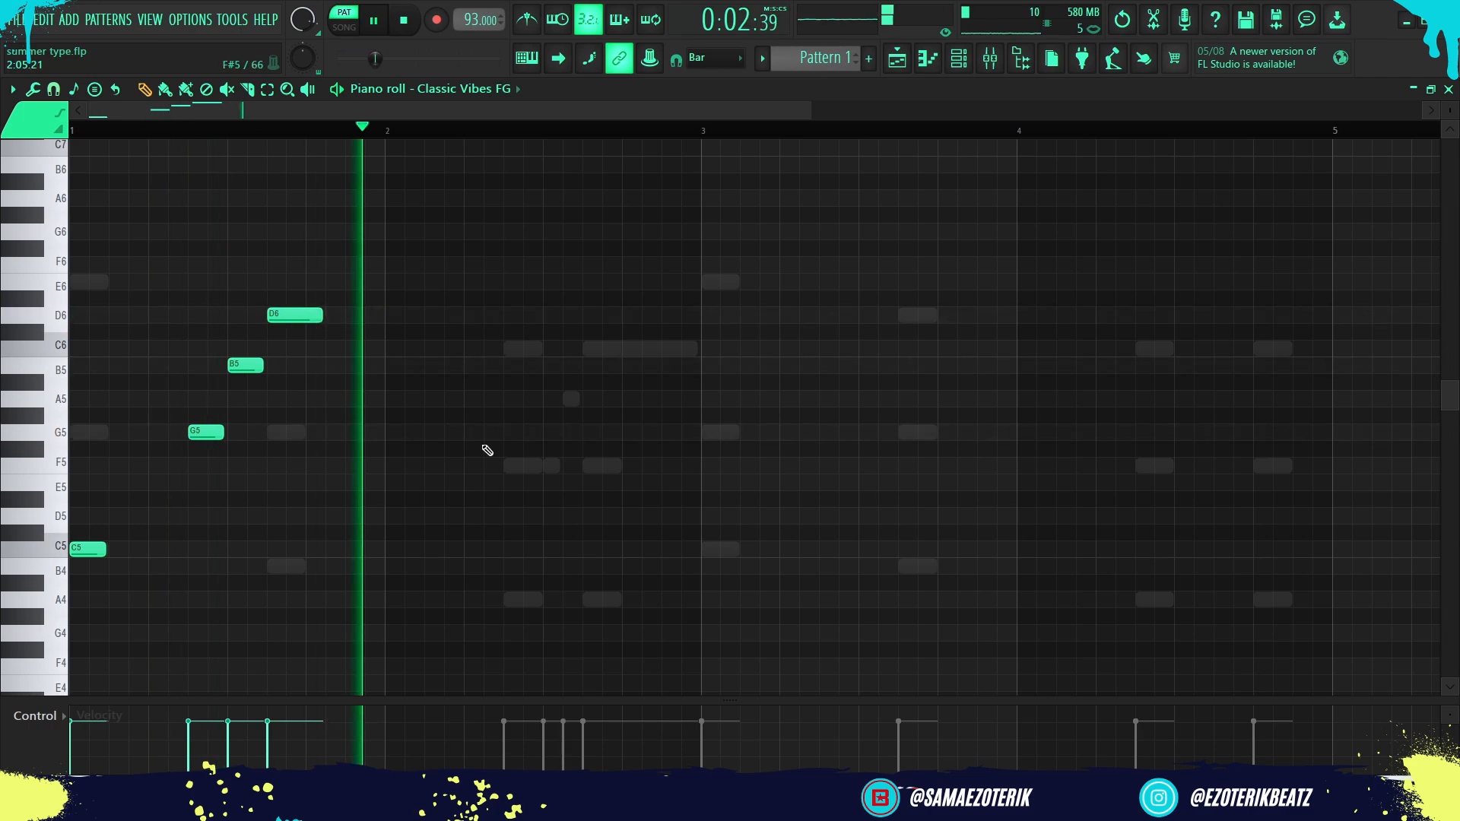
Stop playback and delete the G5, B5 and D6 notes from bar 1.
key("space")
left_click_drag(410, 471, 188, 284)
key("Delete")
Shorten C5 to about one step, add one-step E5 and G5 notes on steps 3 and 4 of bar 1, and listen.
scroll(76, 485, "up", 3)
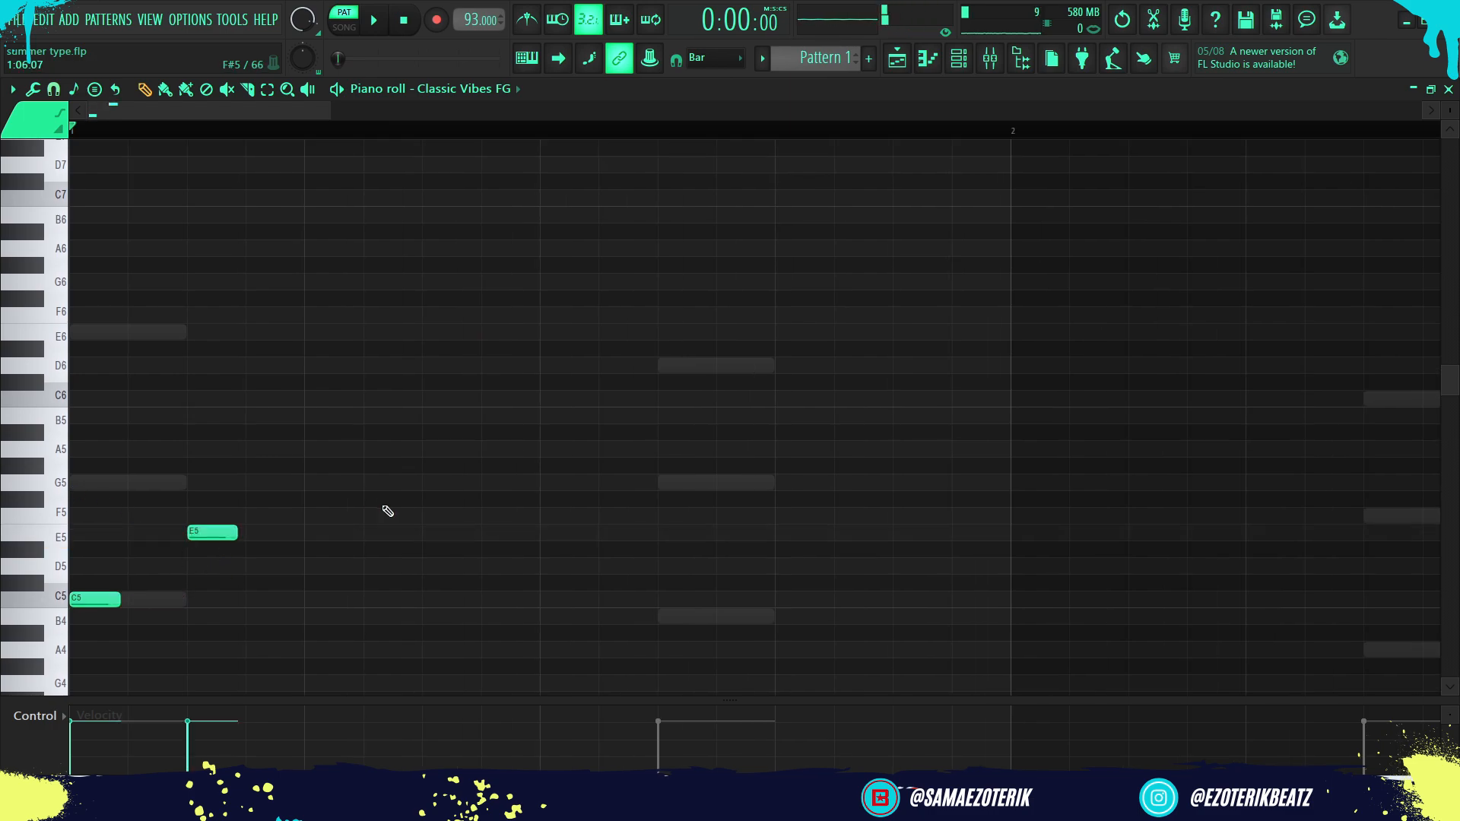
key("space")
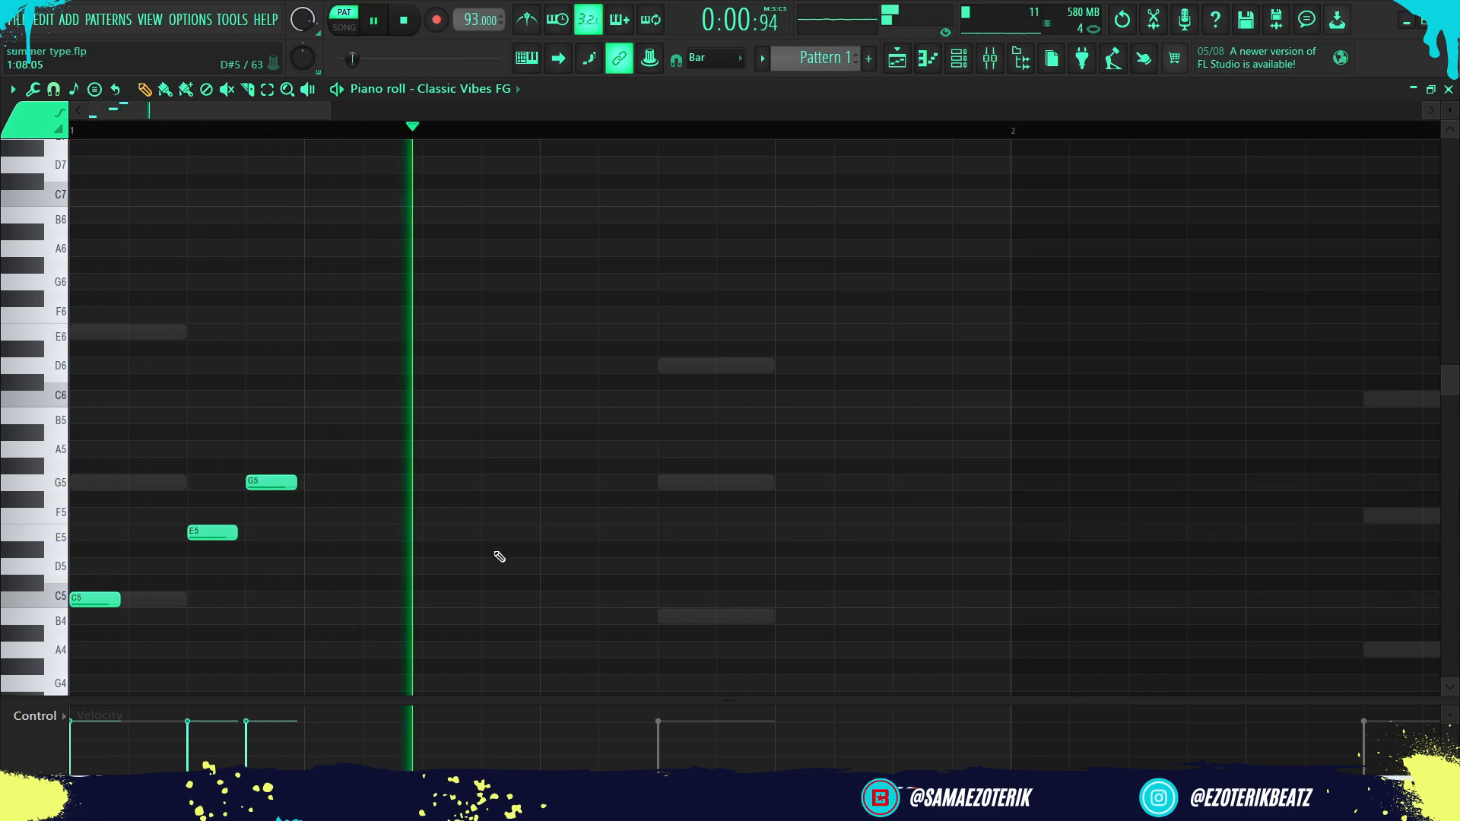
key("space")
key("space")
key("space")
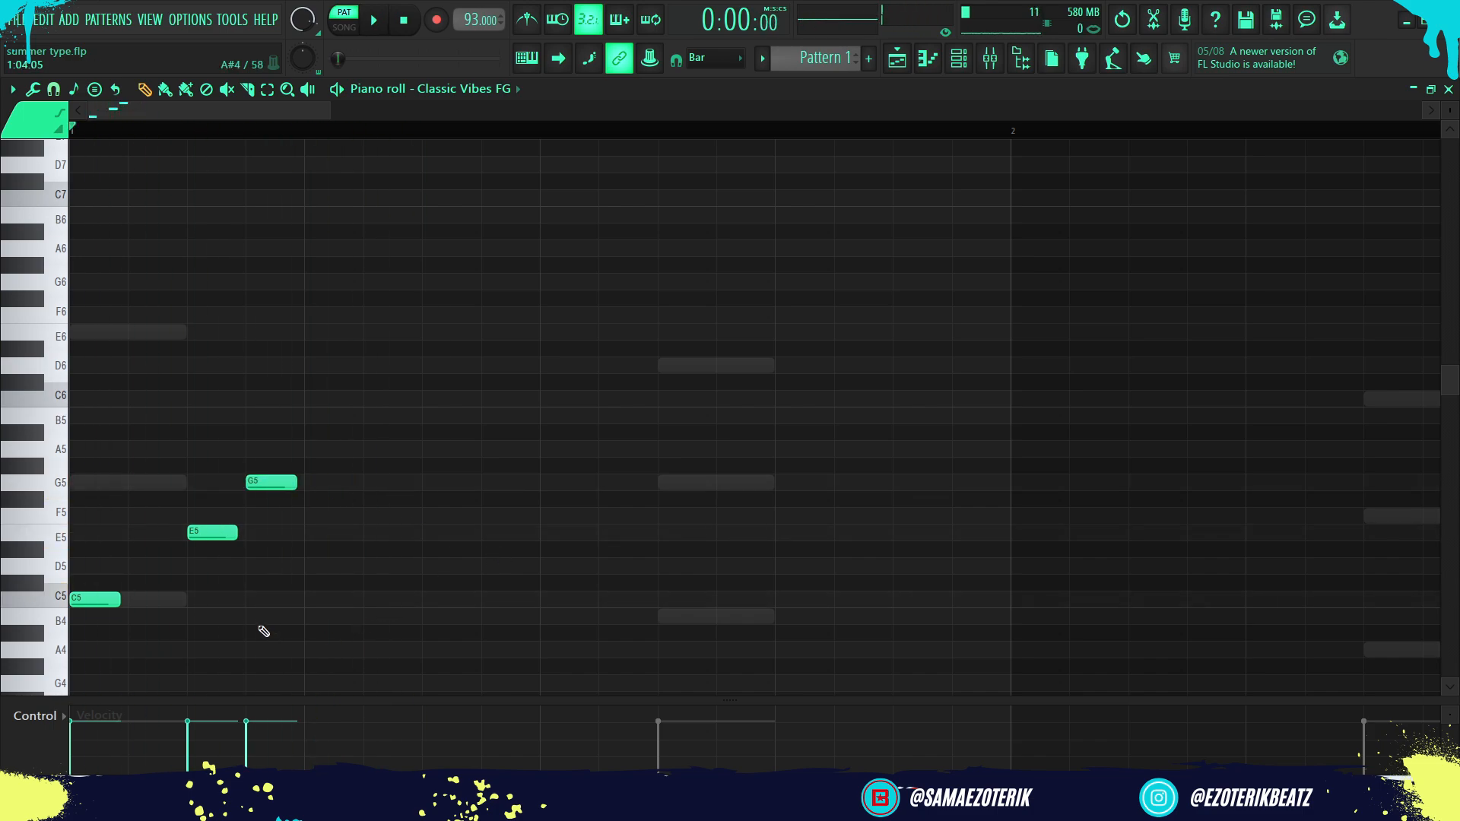
Lengthen the C5, E5 and G5 notes slightly together, and extend G5 alone to just over three steps.
left_click_drag(263, 631, 72, 424)
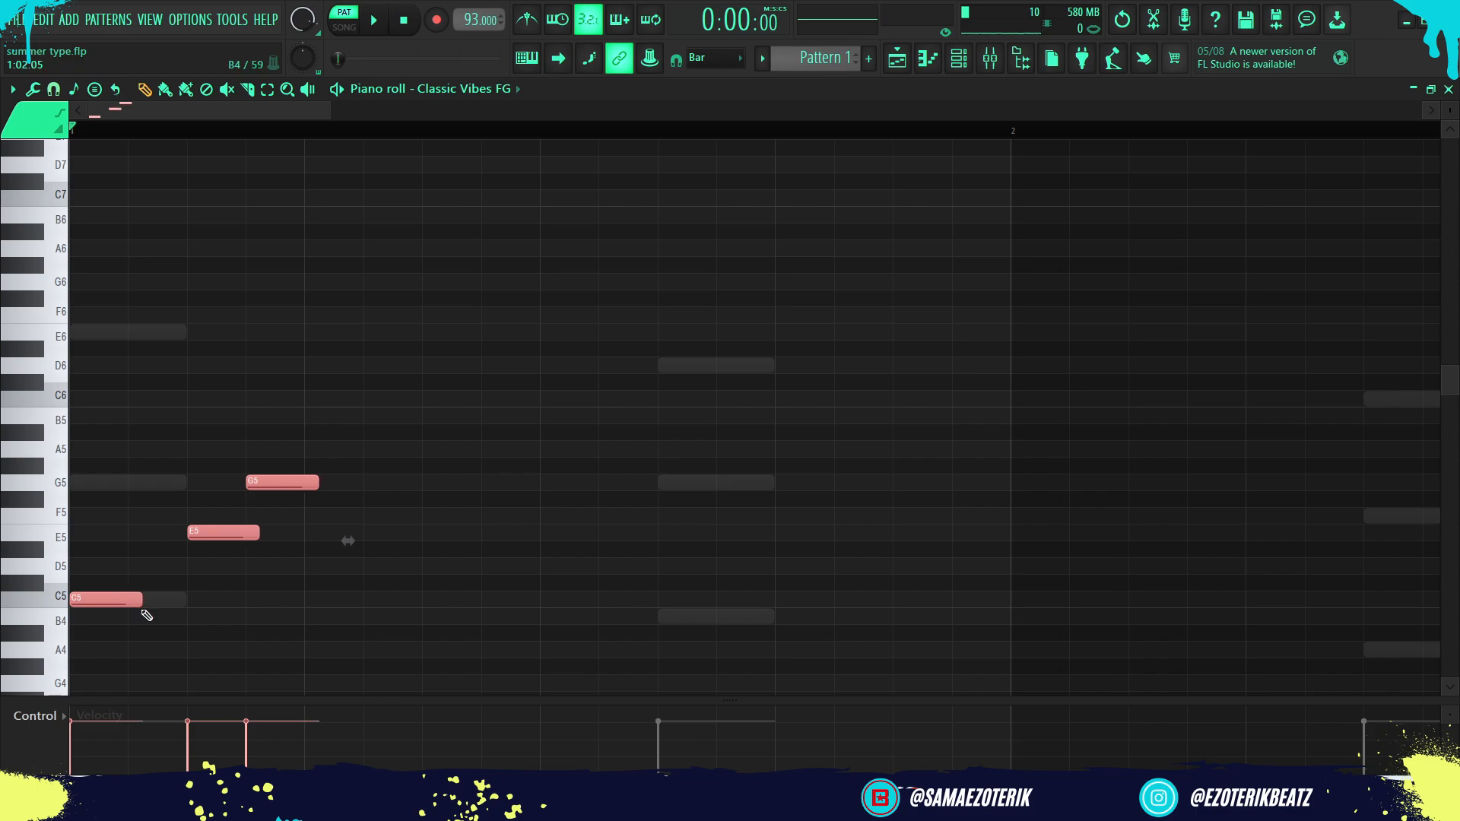
key("space")
key("space")
left_click(379, 514)
left_click_drag(311, 483, 425, 489)
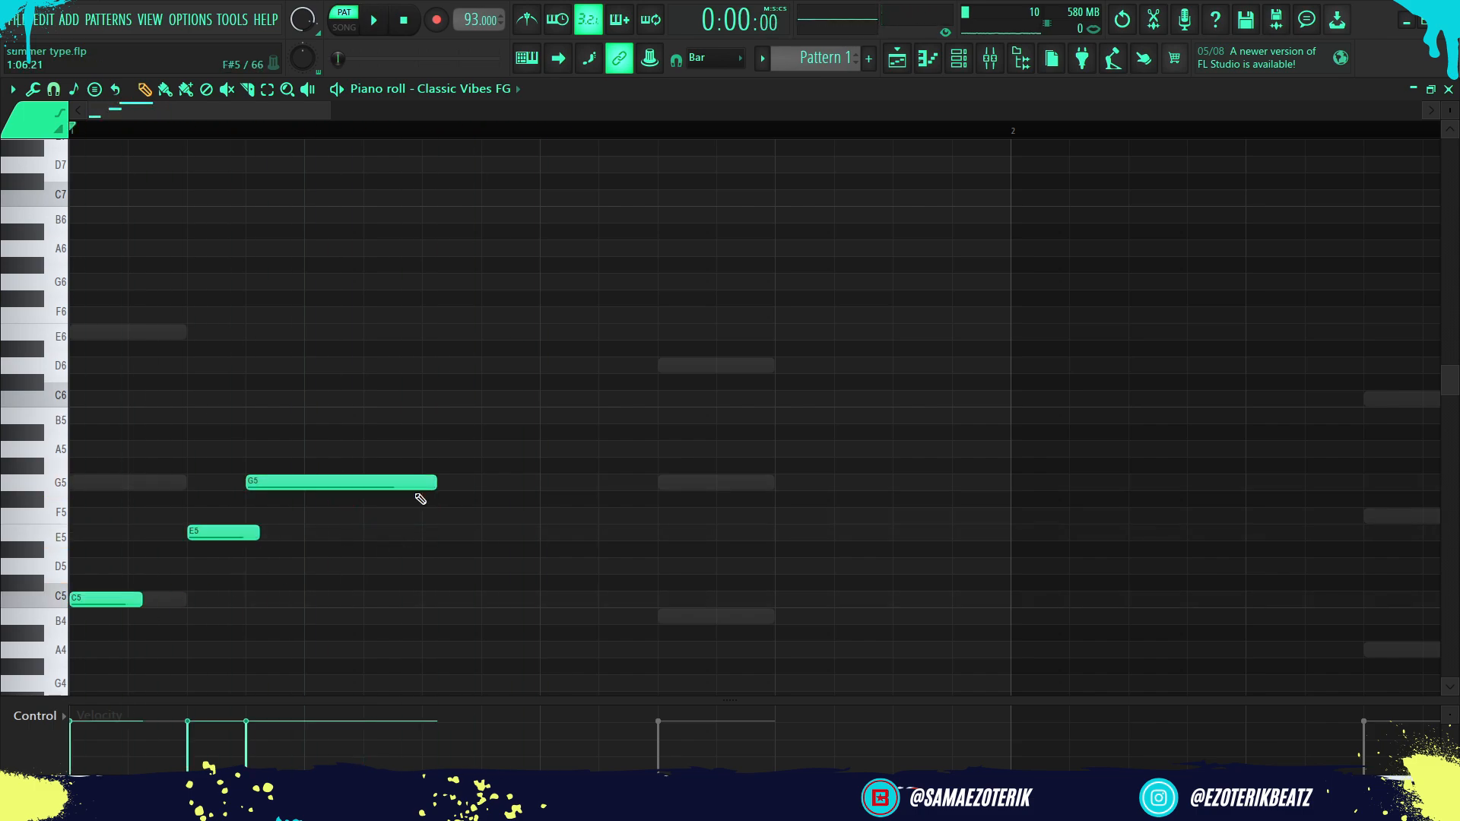
key("space")
Add a D6 note on step 13 and a G5 note on step 15 of bar 1 while listening.
scroll(417, 495, "down", 3, "ctrl")
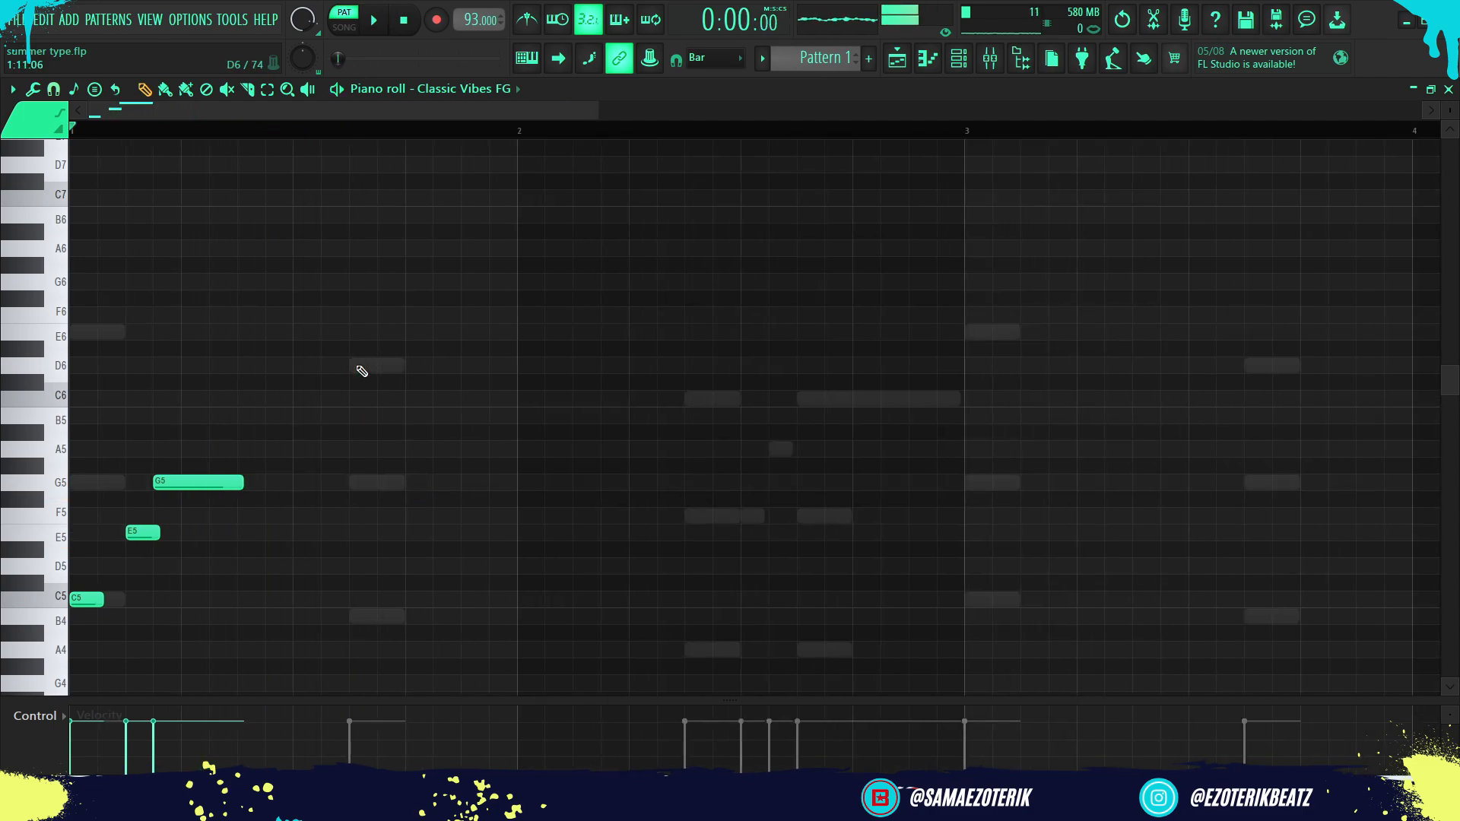
scroll(359, 368, "up", 3, "ctrl")
left_click(513, 366)
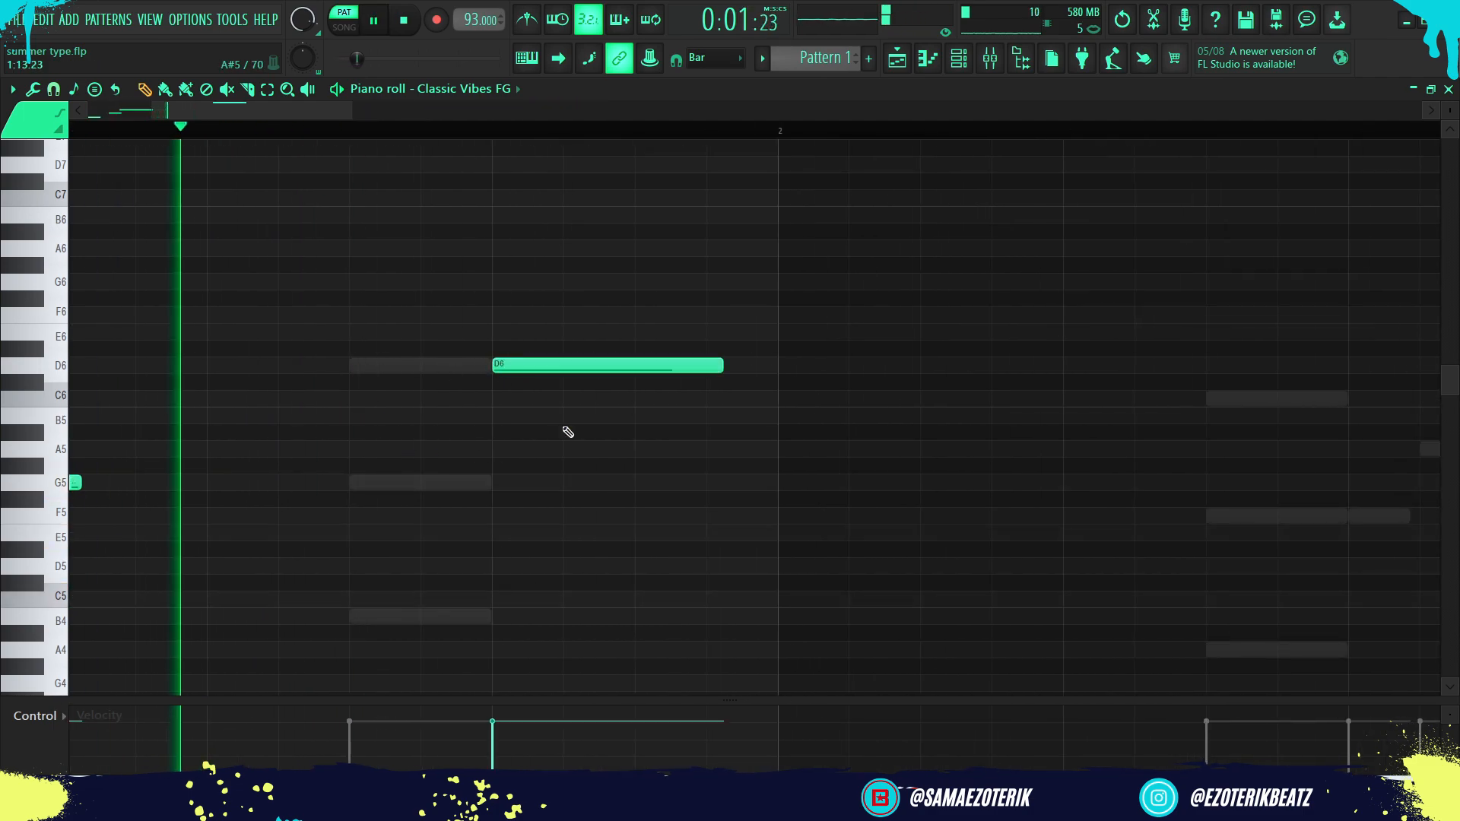
left_click(650, 483)
key("space")
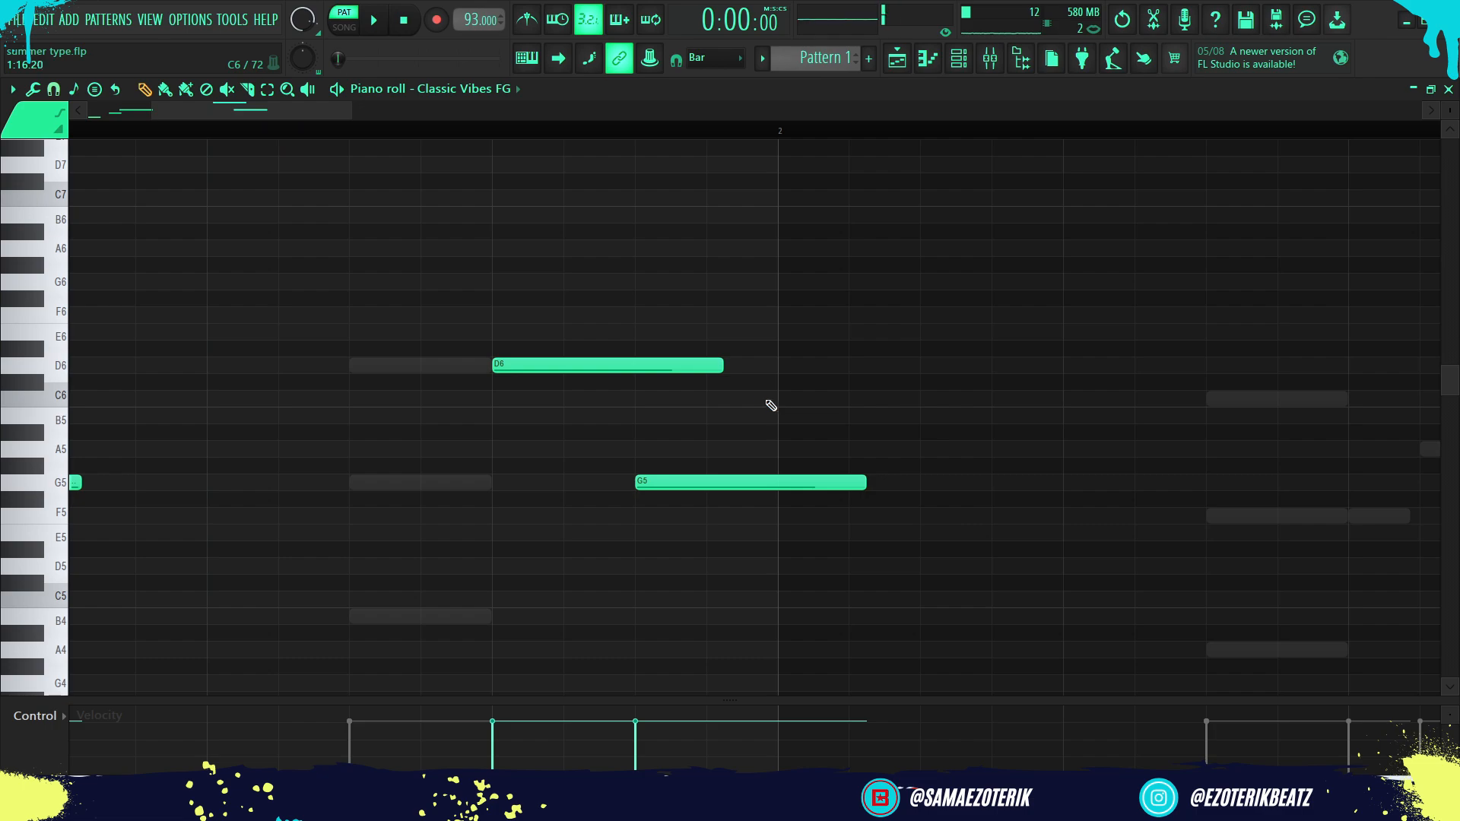
Shorten the D6 and G5 notes at the end of bar 1 to just over two steps each and listen.
left_click_drag(726, 366, 620, 385, "ctrl")
left_click(742, 365)
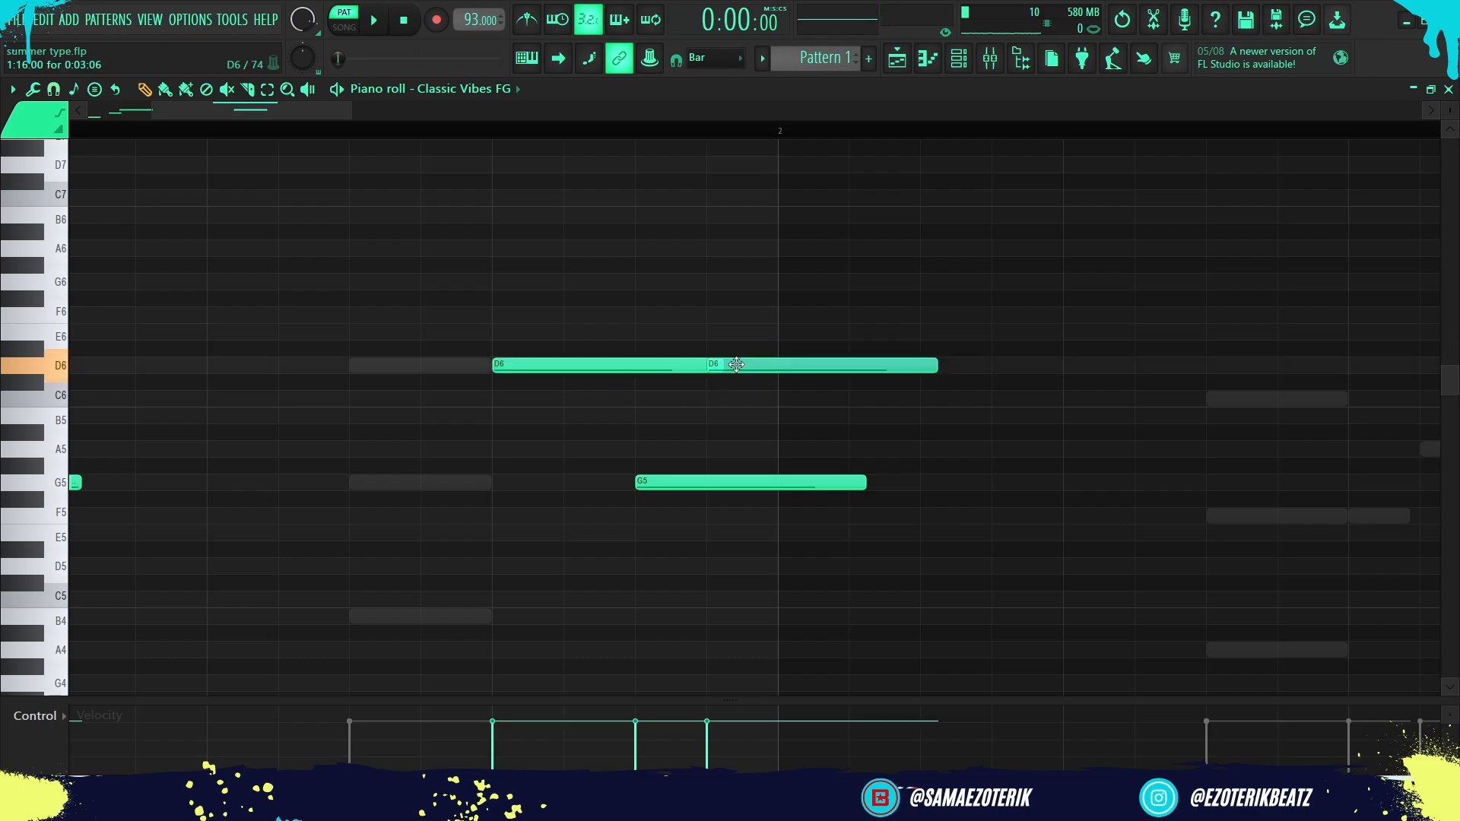
right_click(741, 363)
left_click_drag(721, 365, 604, 393)
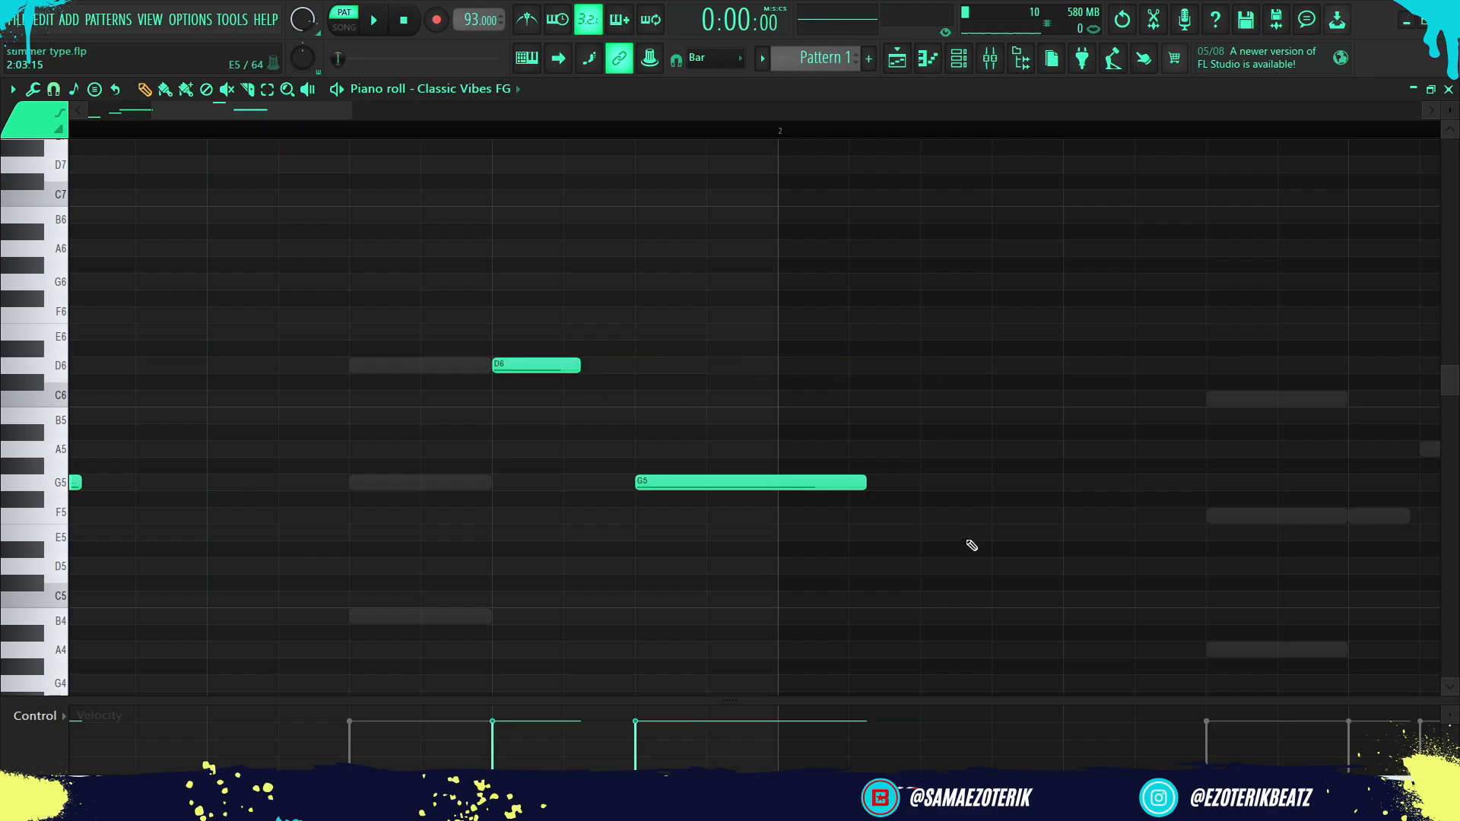
left_click(869, 486)
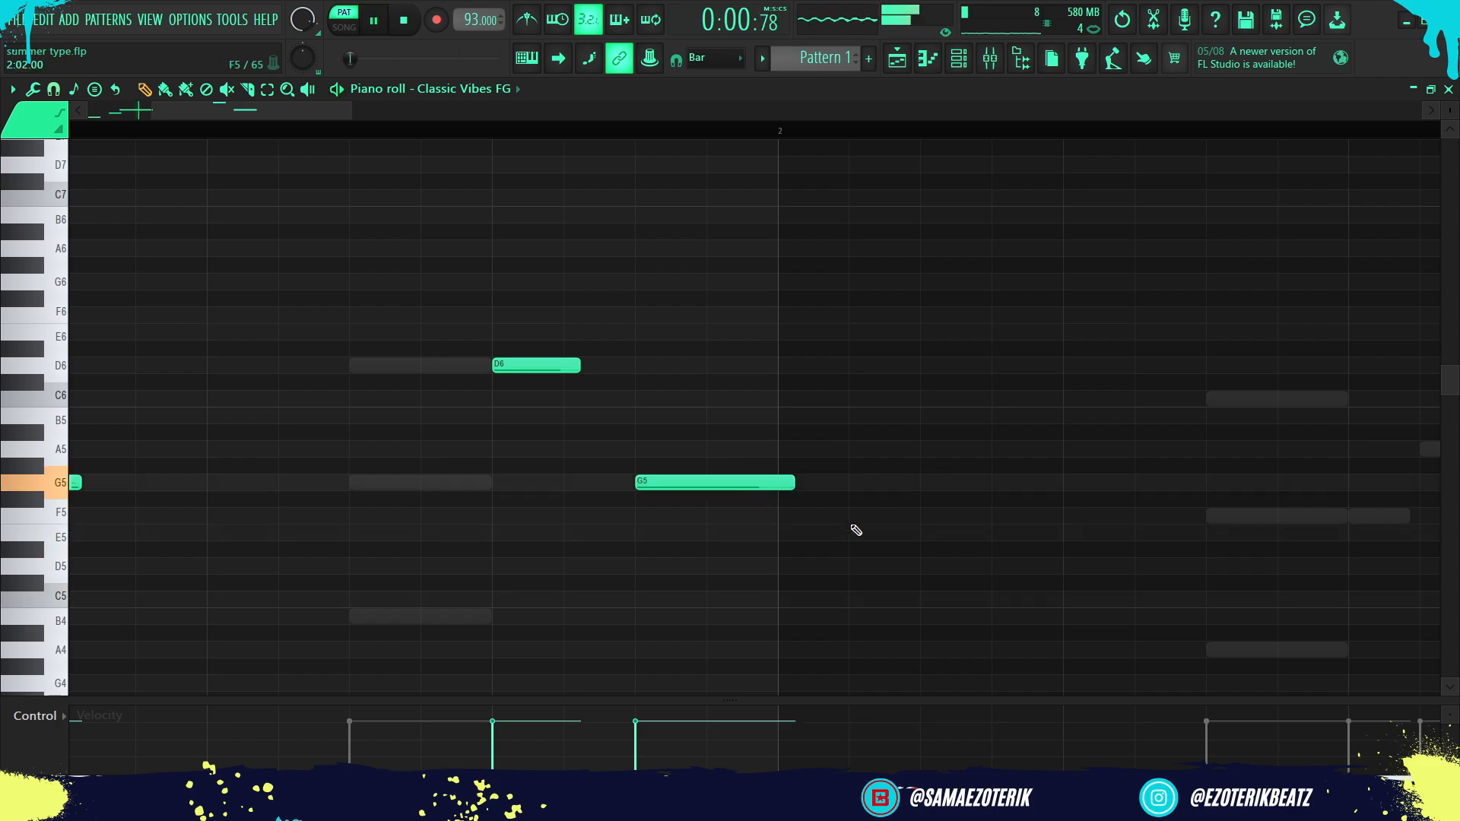
key("space")
key("space")
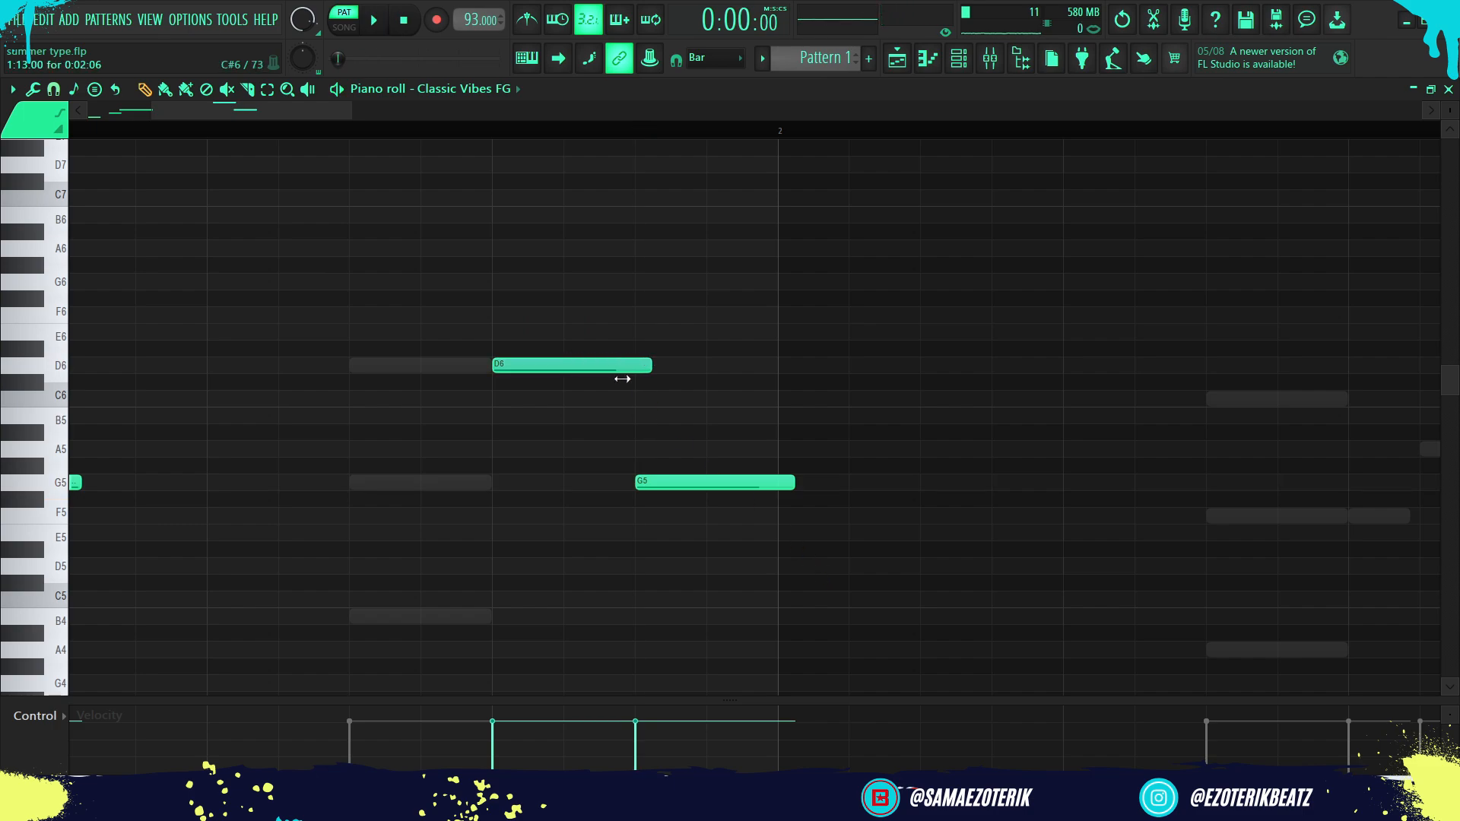
Play the melody and add an F5 note just over two steps long at the start of bar 2.
key("super")
key("super")
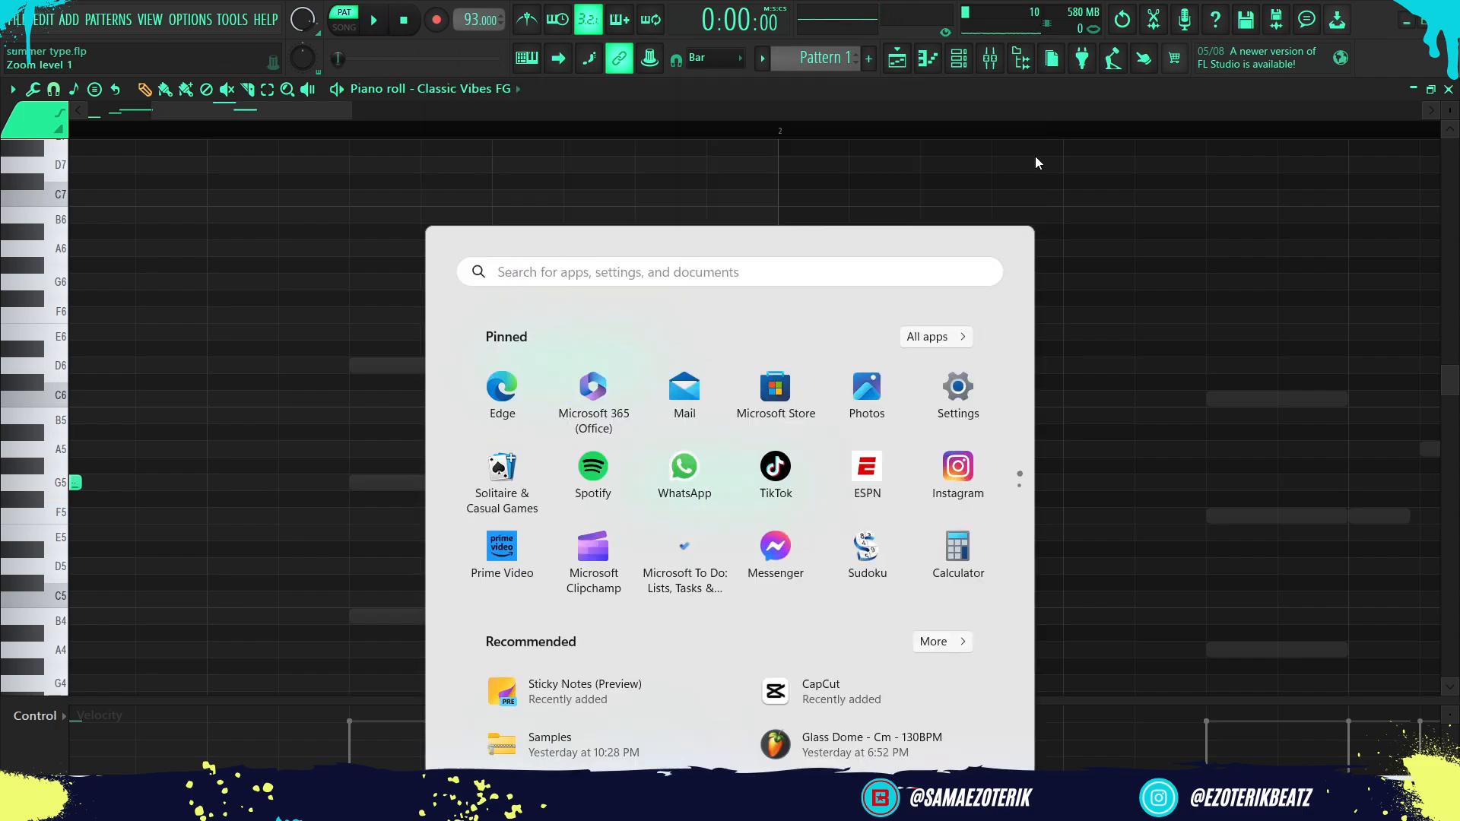
key("space")
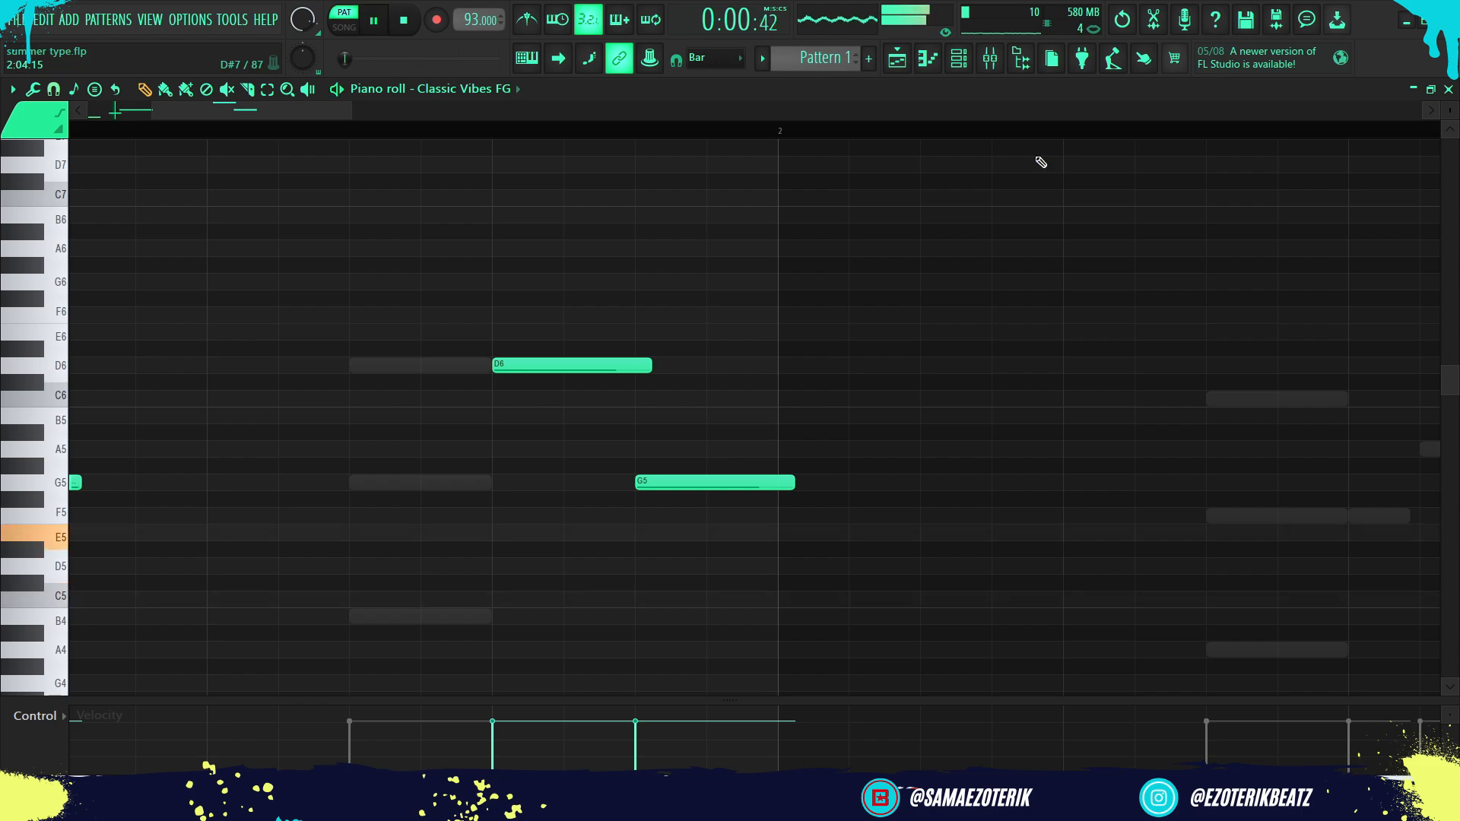
left_click(792, 519)
key("space")
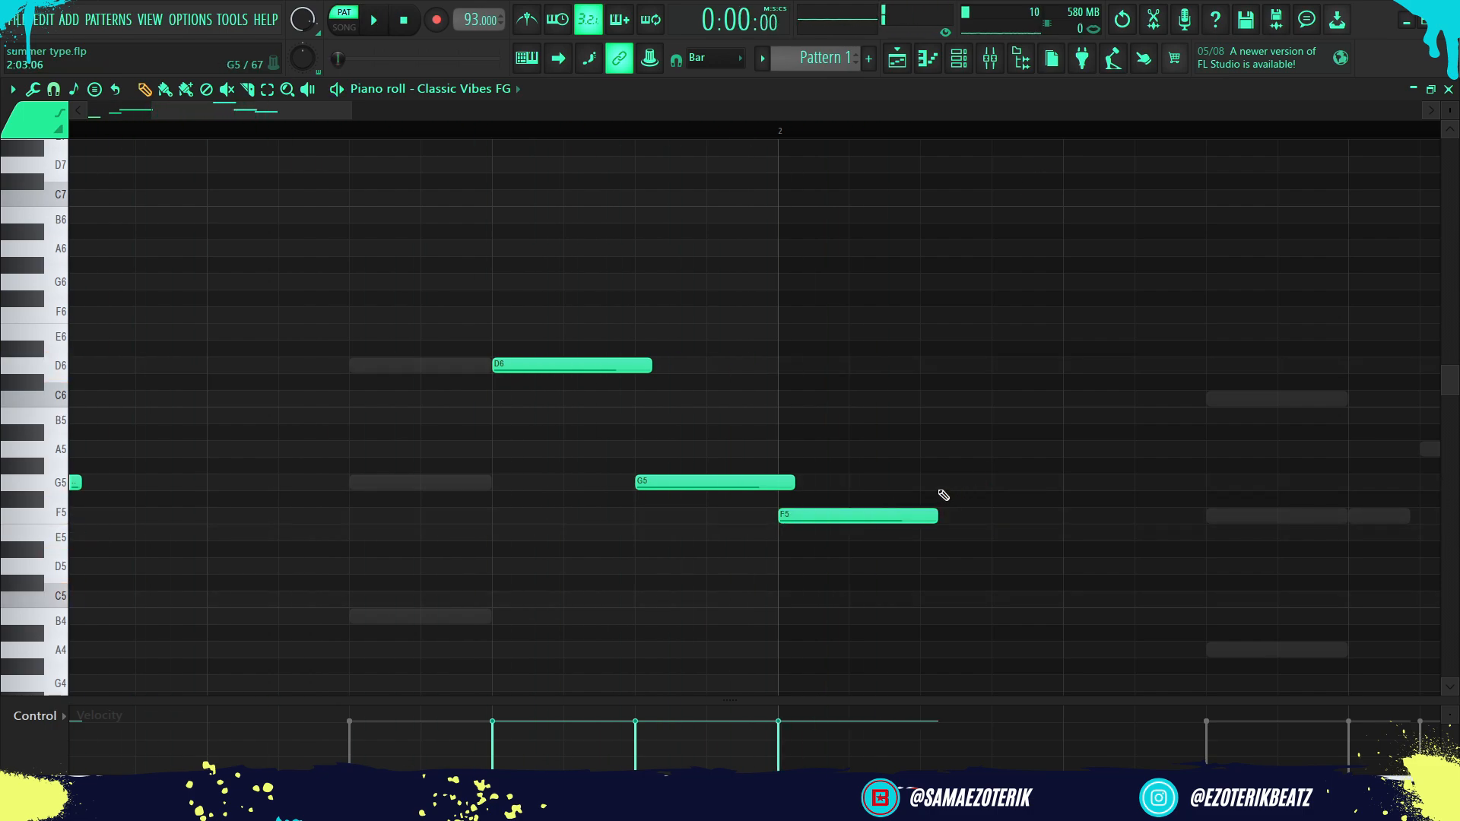
Add an A5 note on step 3 and a C6 note on step 4 of bar 2, and listen to the melody.
left_click(928, 449)
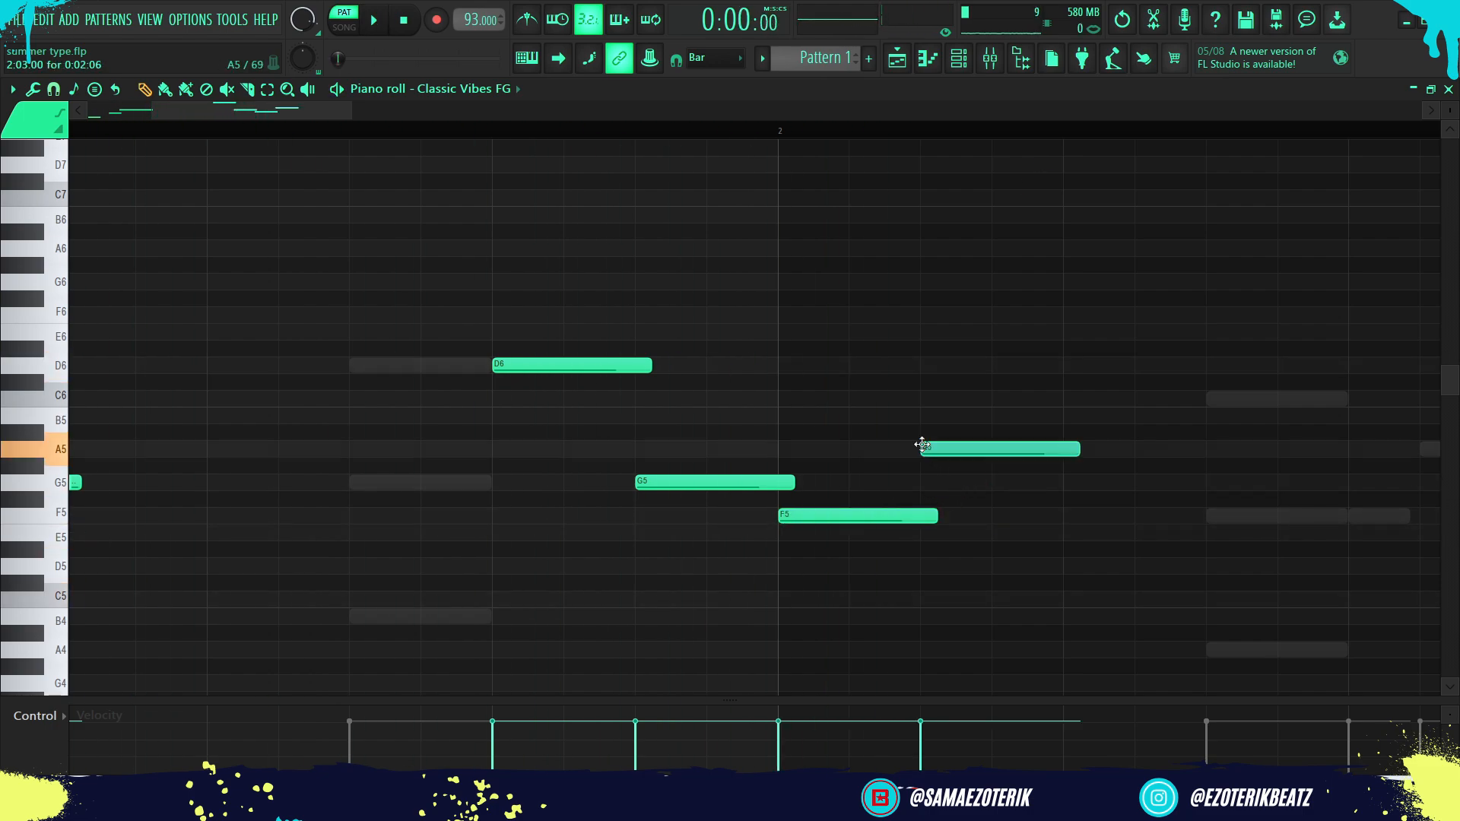
left_click(1000, 400)
key("space")
scroll(961, 479, "down", 5, "ctrl")
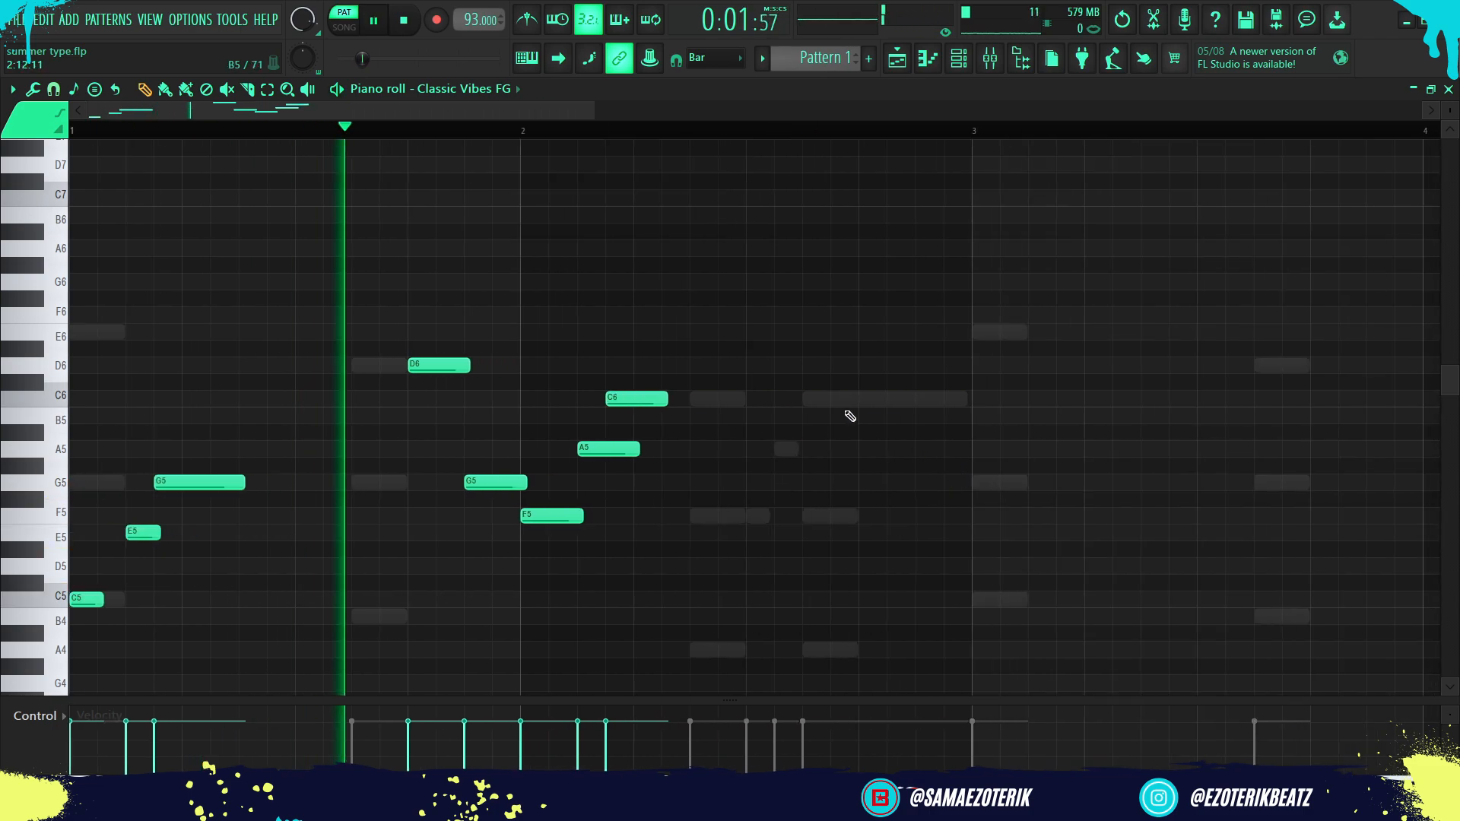
scroll(782, 506, "up", 4, "ctrl")
scroll(785, 500, "down", 3, "ctrl")
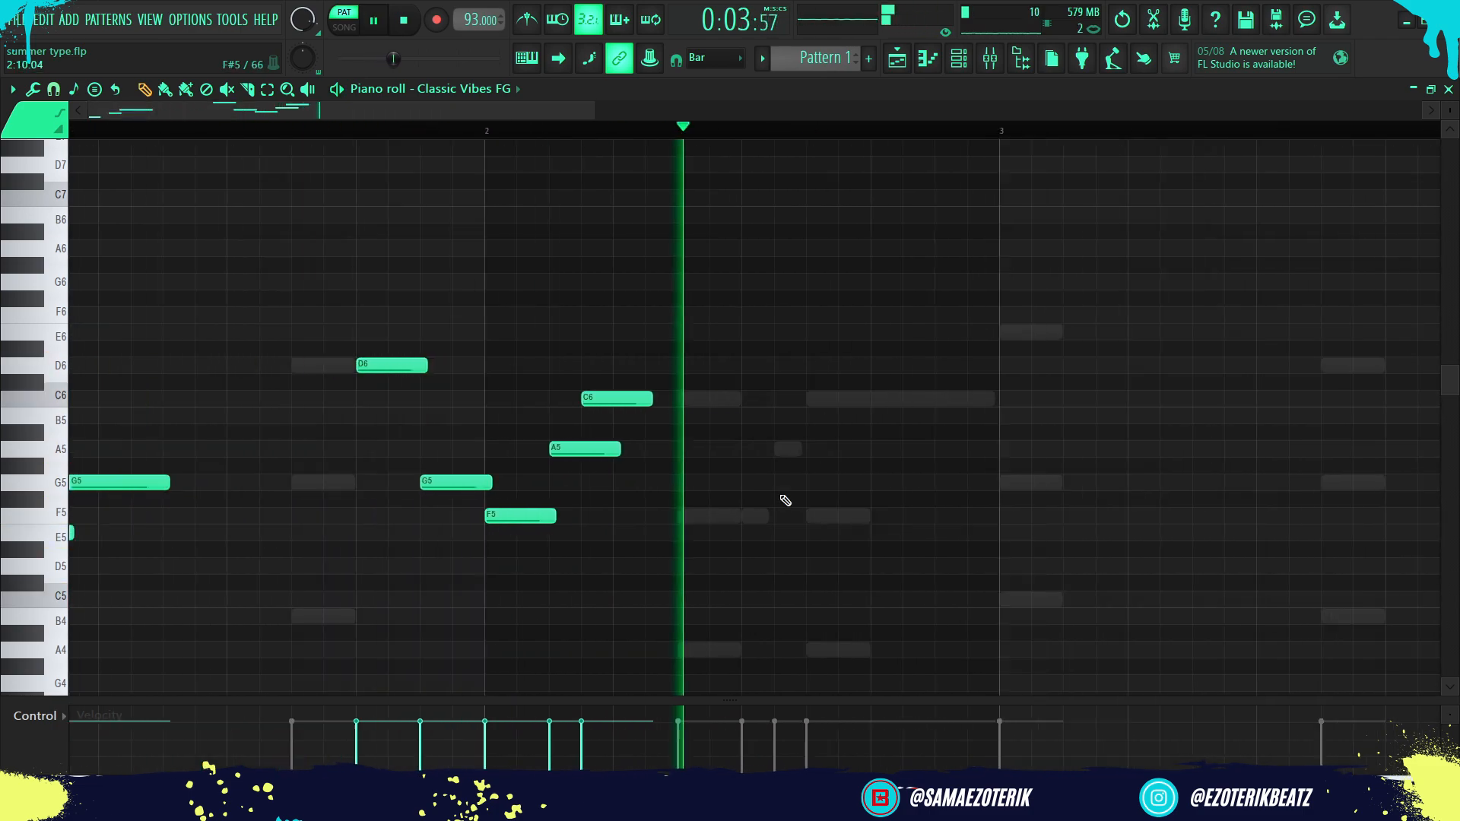
scroll(786, 501, "down", 1, "ctrl")
key("space")
key("space")
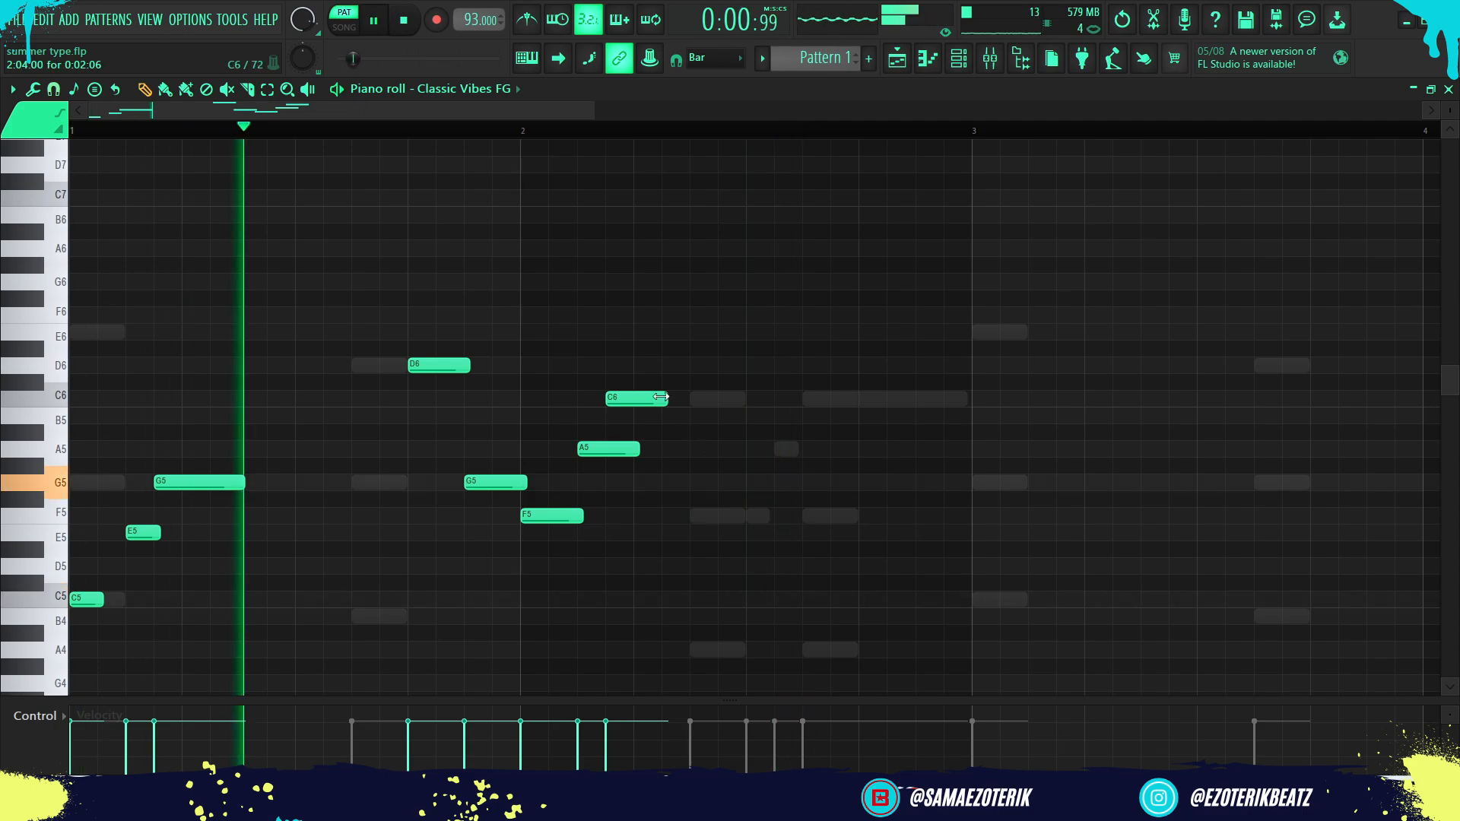
Lengthen the C6 note in bar 2 and the long G5 note in bar 1 by about two steps each.
left_click_drag(660, 397, 723, 397)
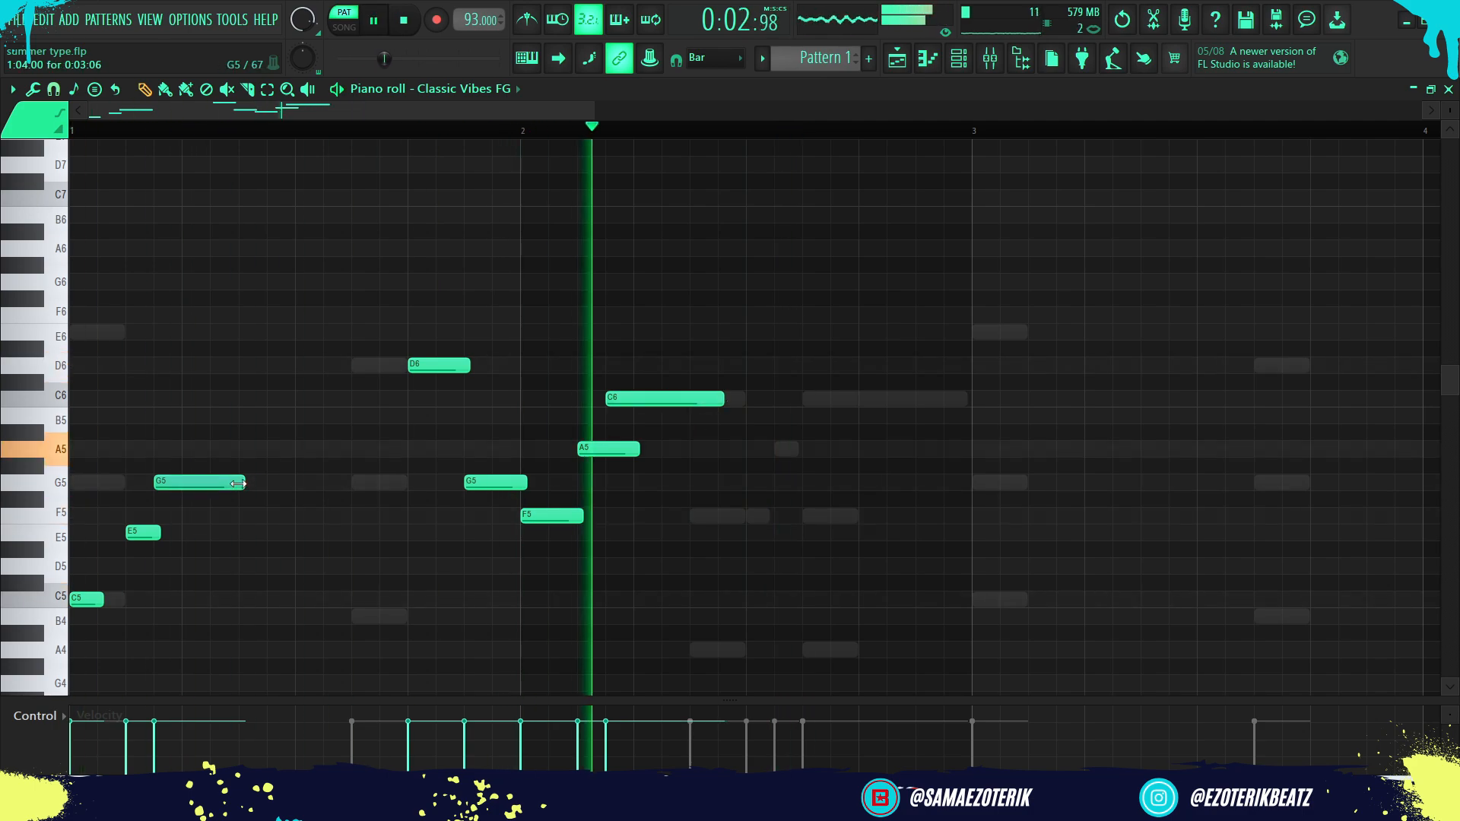
left_click_drag(238, 484, 302, 484)
key("super")
scroll(296, 502, "down", 3, "ctrl")
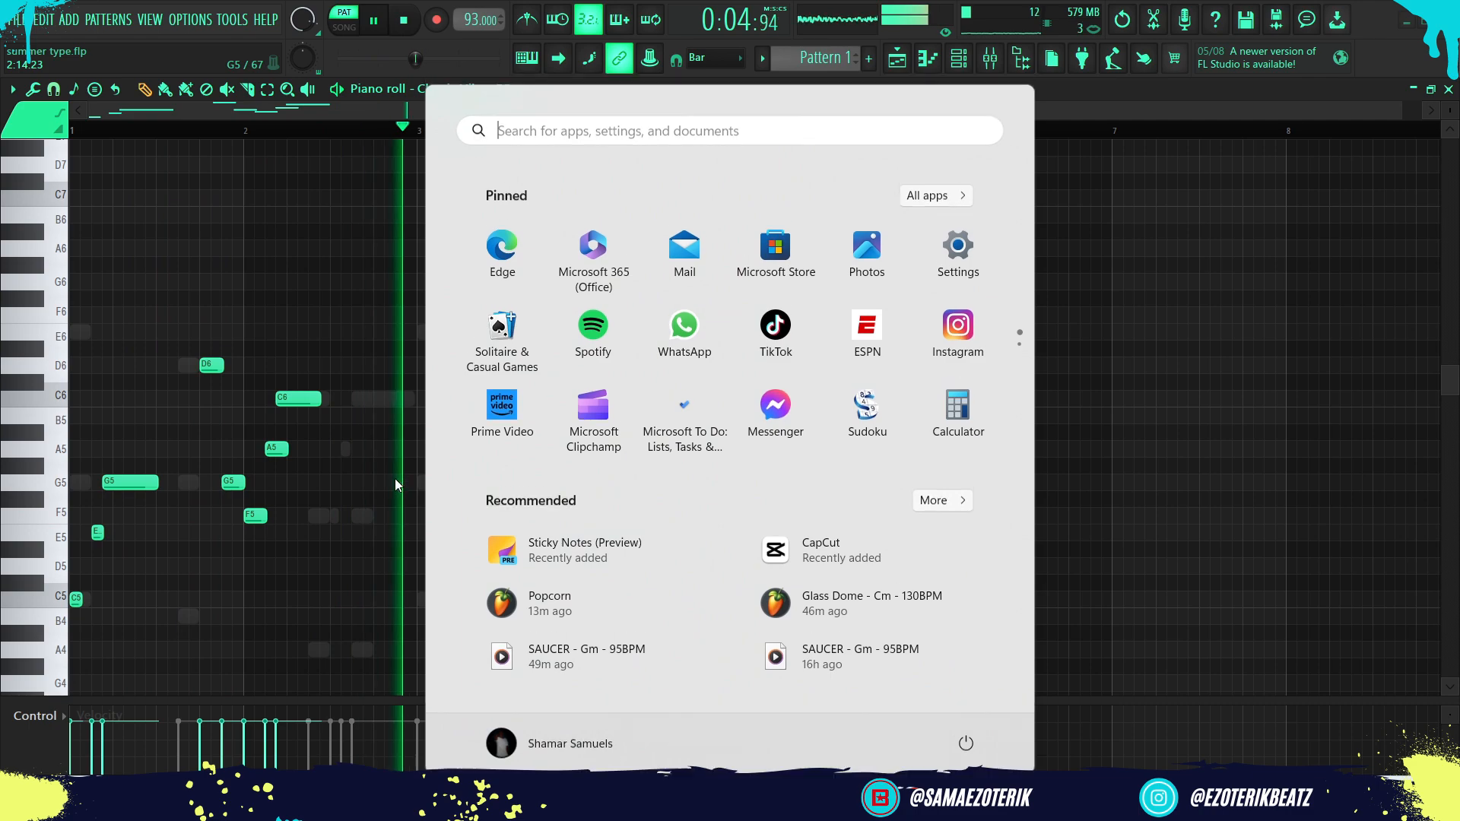
key("super")
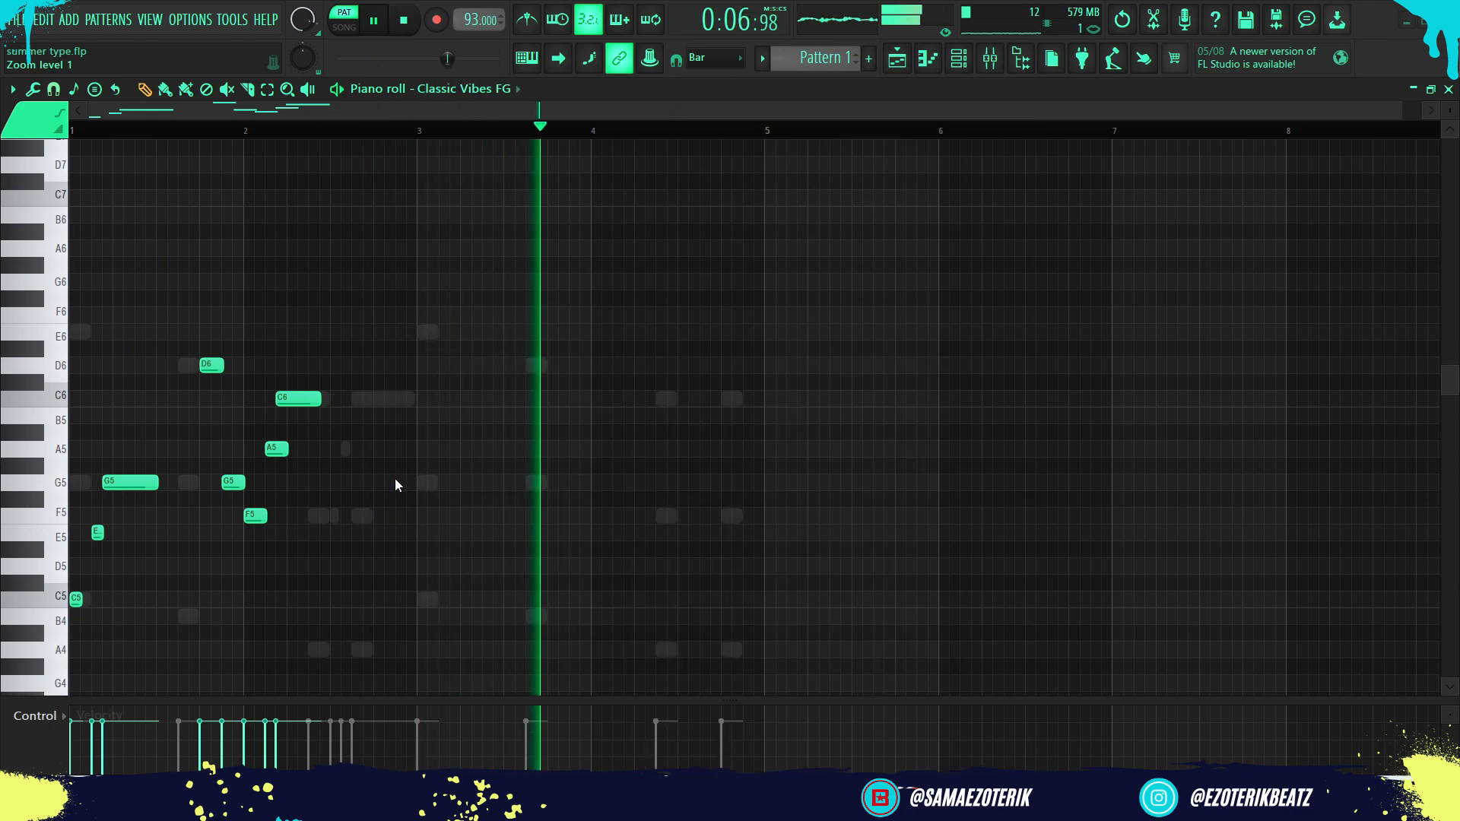
Replay the melody, select all its notes and duplicate them into bars 3 and 4.
key("space")
key("space")
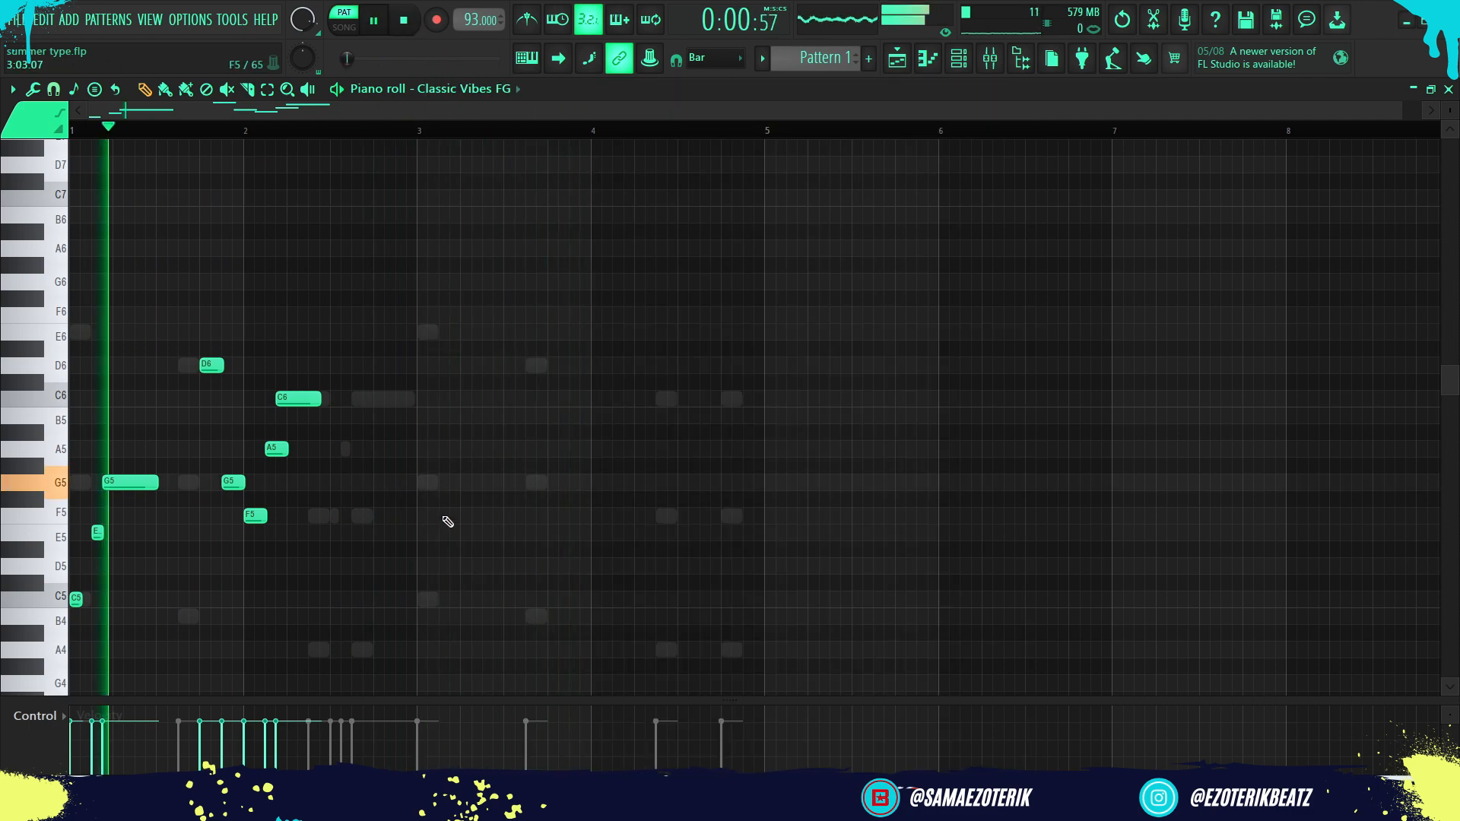
left_click_drag(475, 656, 72, 343, "ctrl")
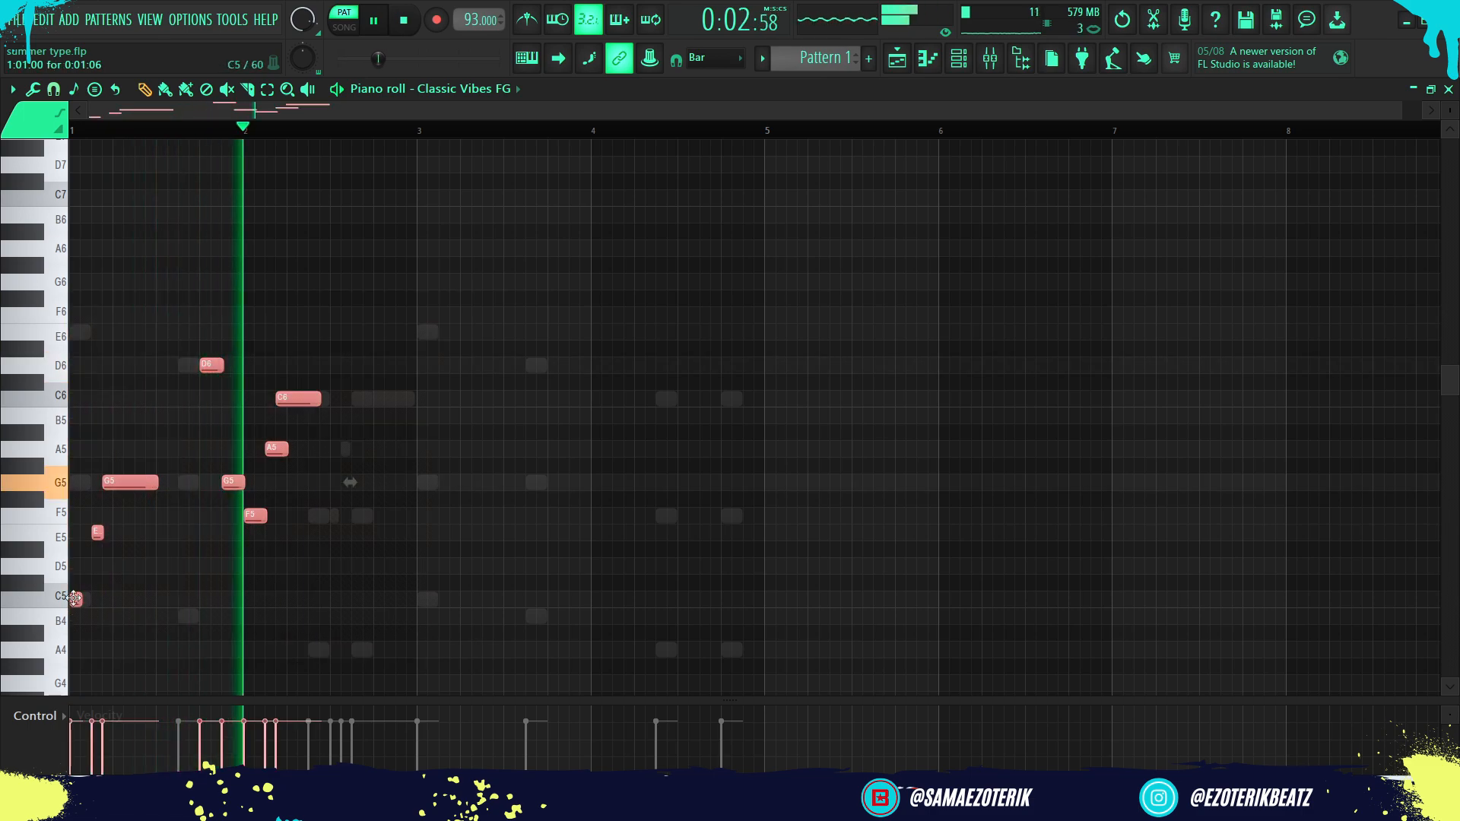
key("ctrl+b")
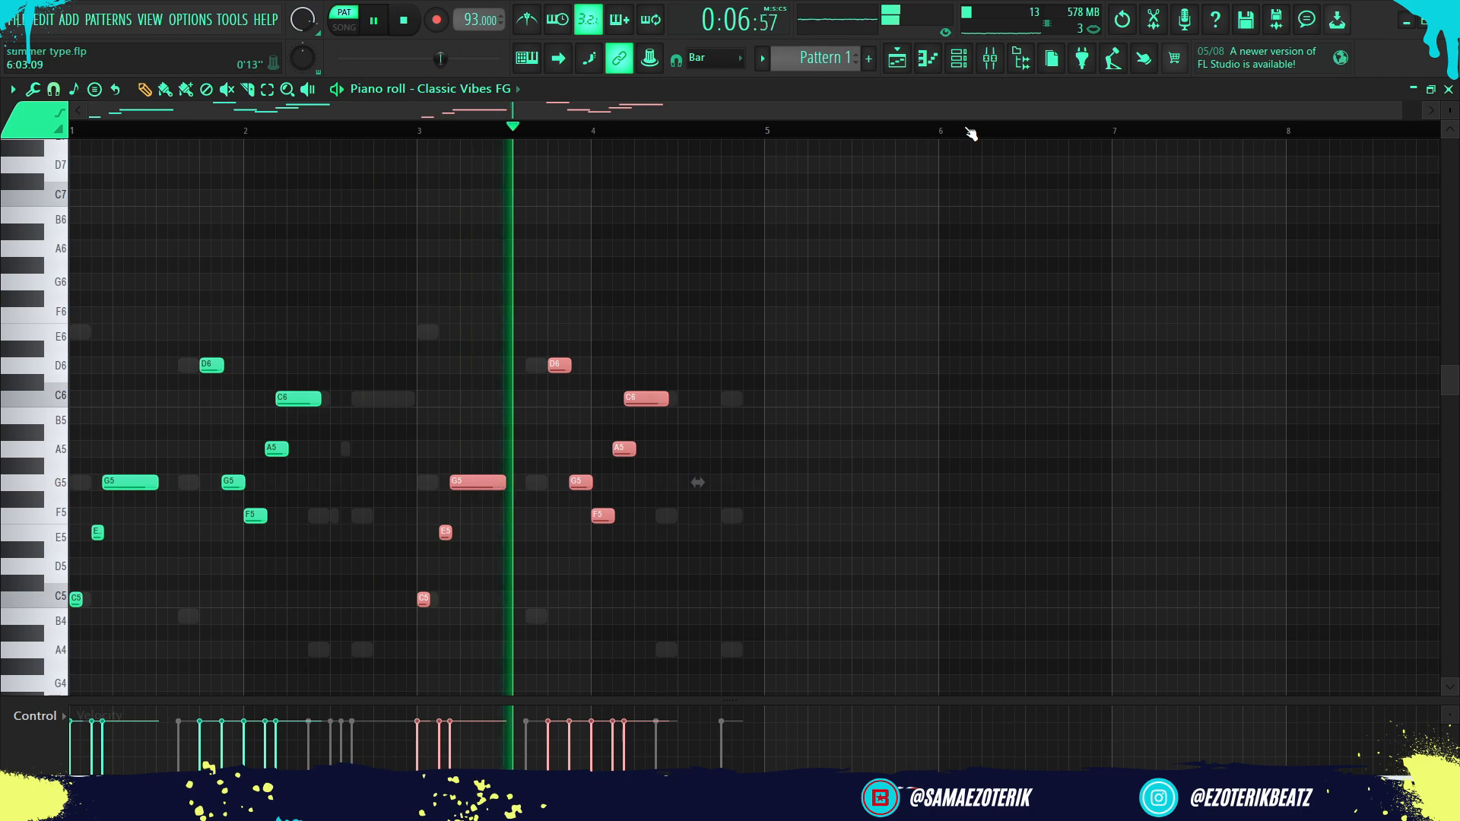
Lower the mixer volume of Insert 2 to -10.3 dB and Insert 3 to -3.1 dB.
key("F9")
left_click(234, 207)
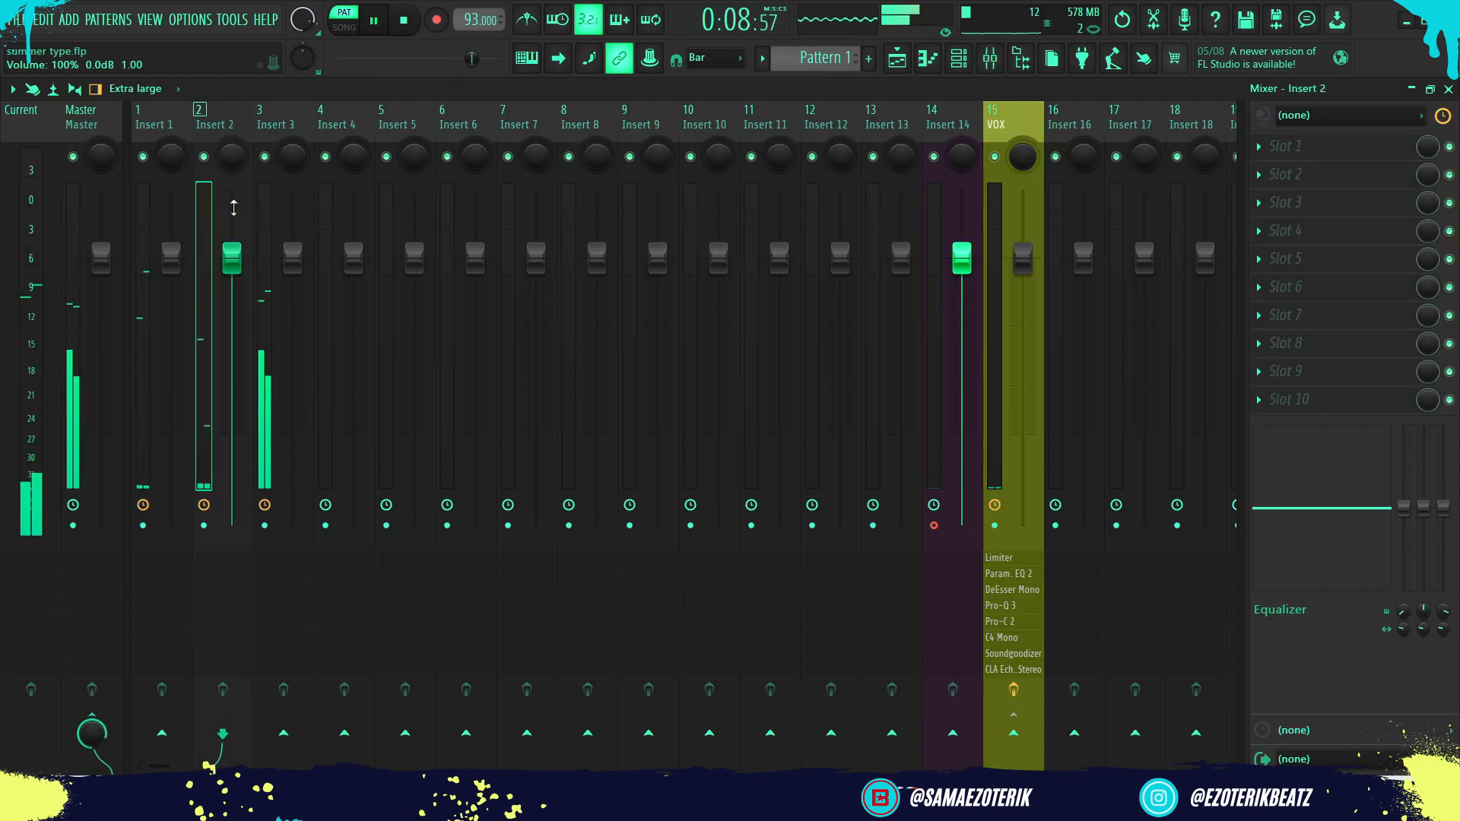
left_click_drag(233, 208, 233, 309)
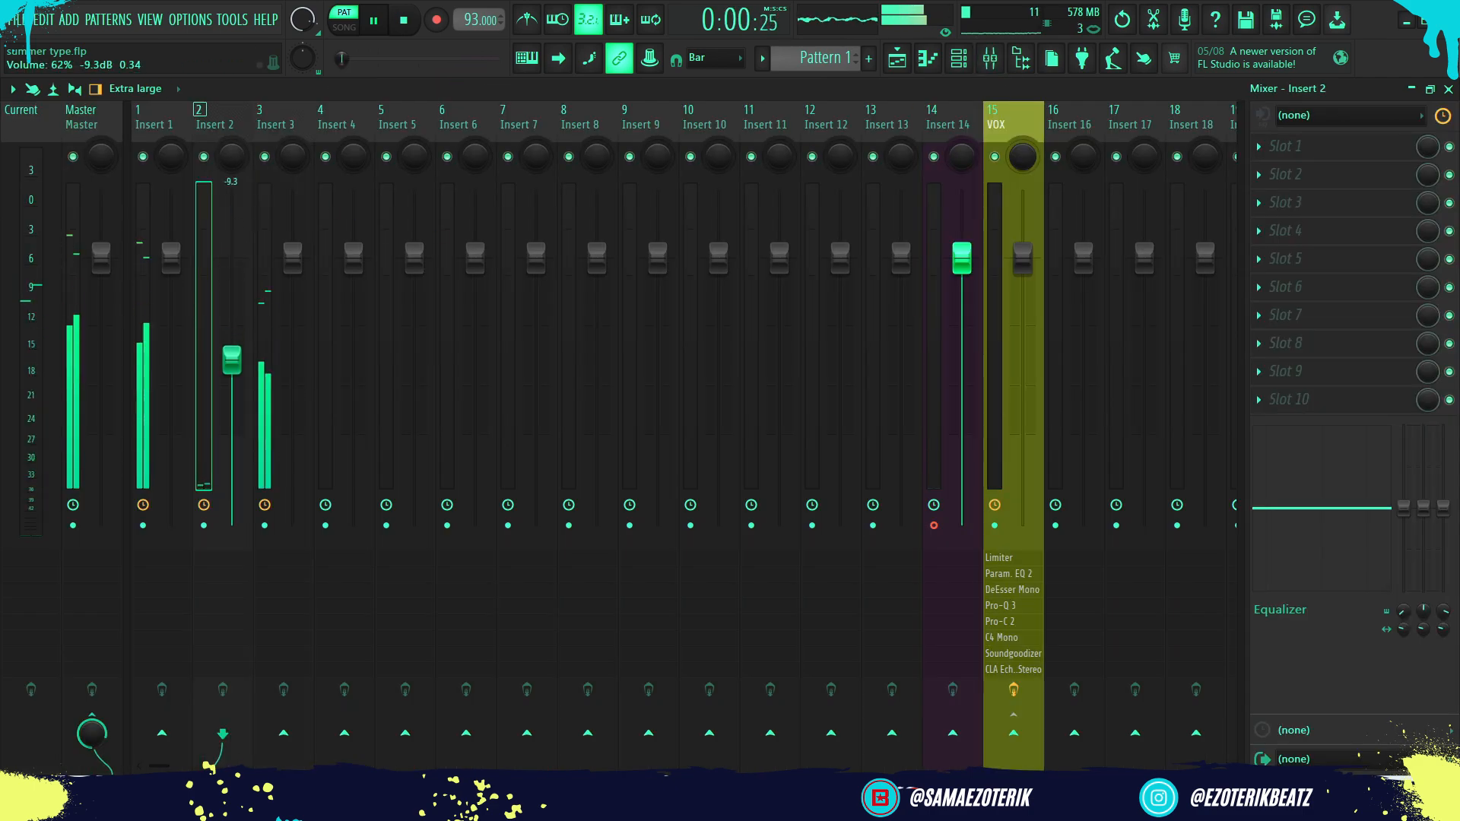
left_click_drag(232, 359, 232, 369)
left_click_drag(293, 258, 295, 296)
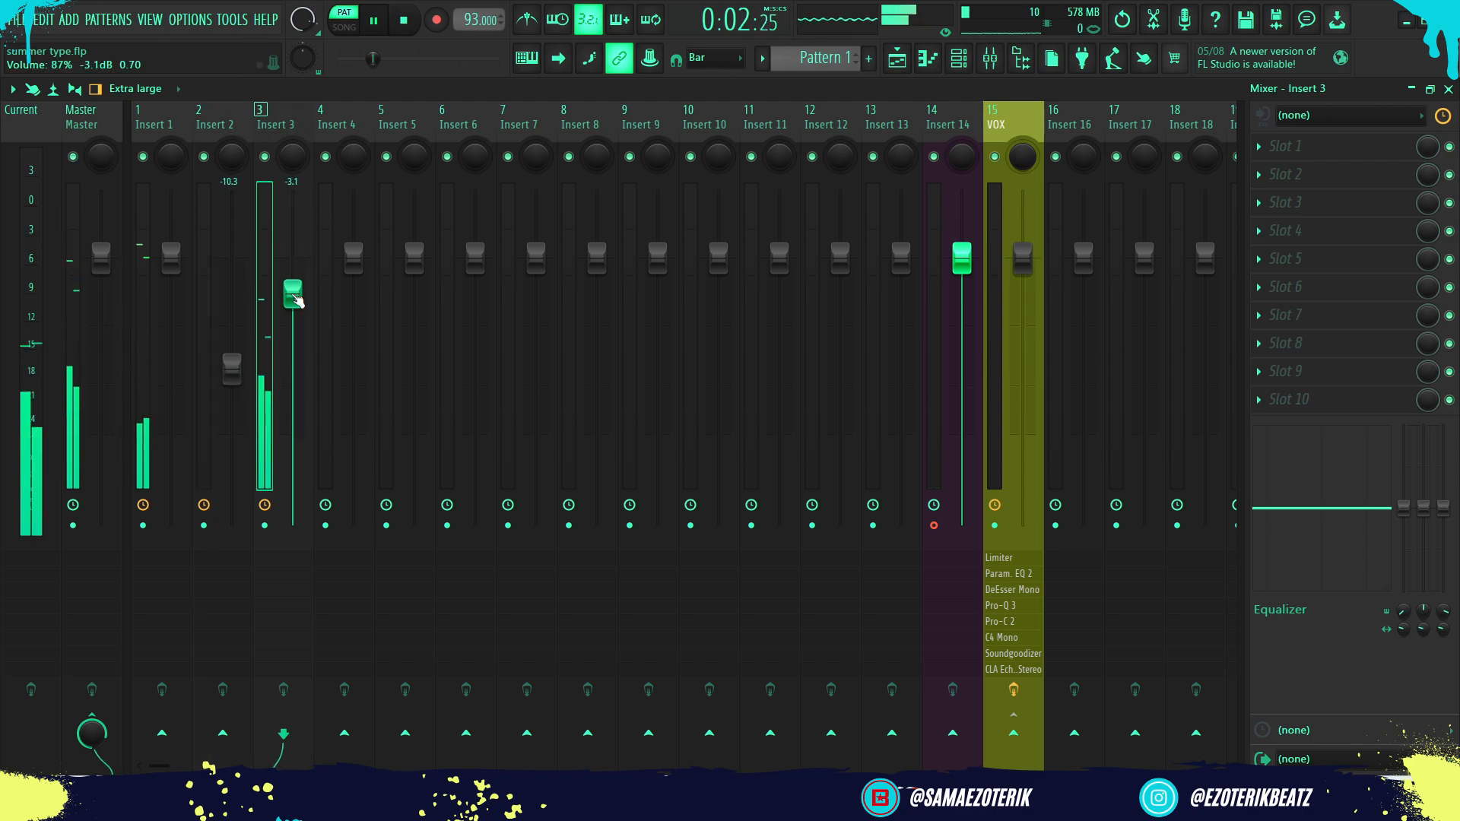
Stop playback, replace the Snare channel with the Harmless plugin and load its Full Throttle GOL preset.
left_click(957, 67)
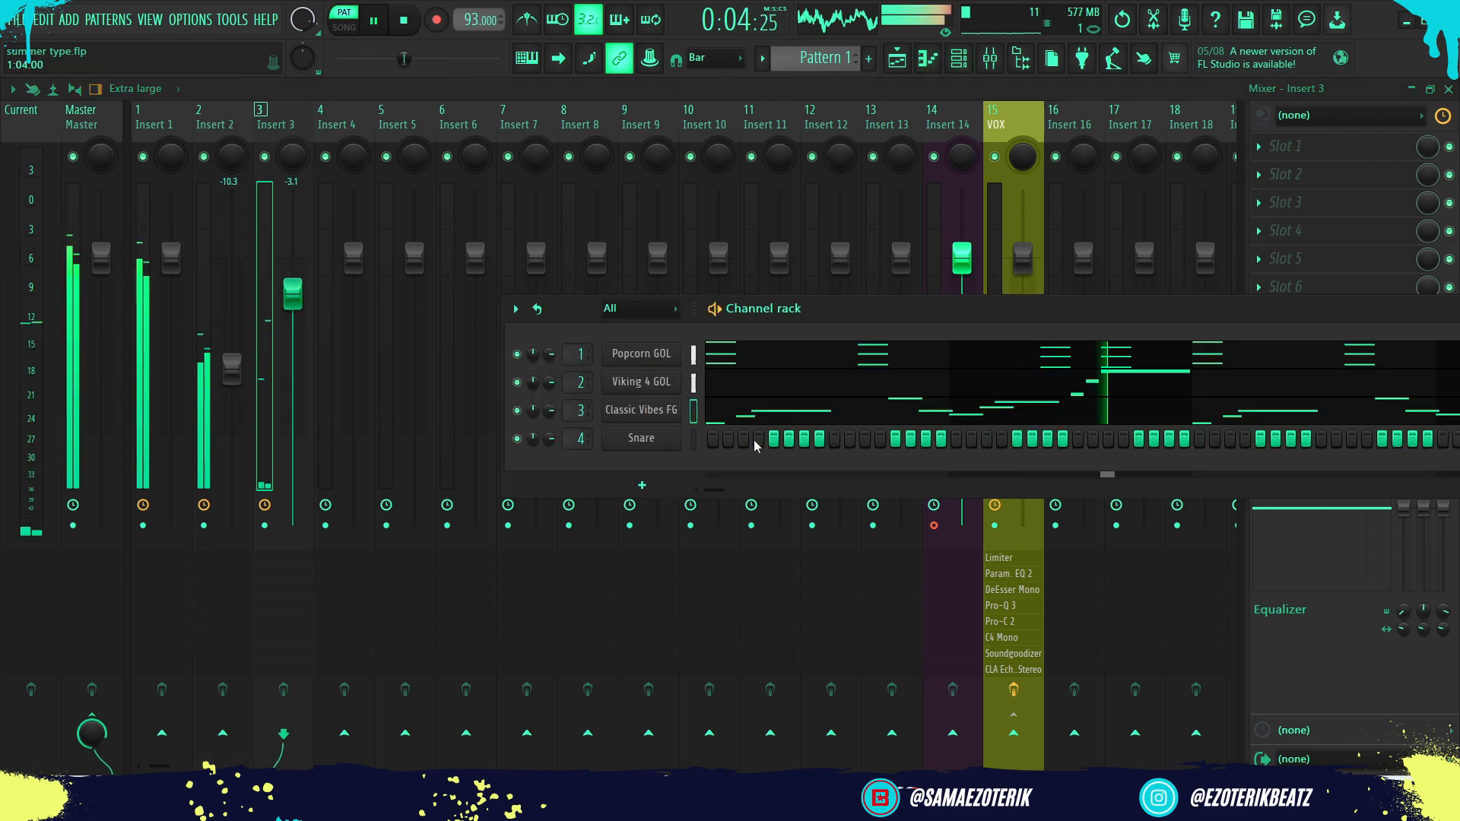
right_click(660, 445)
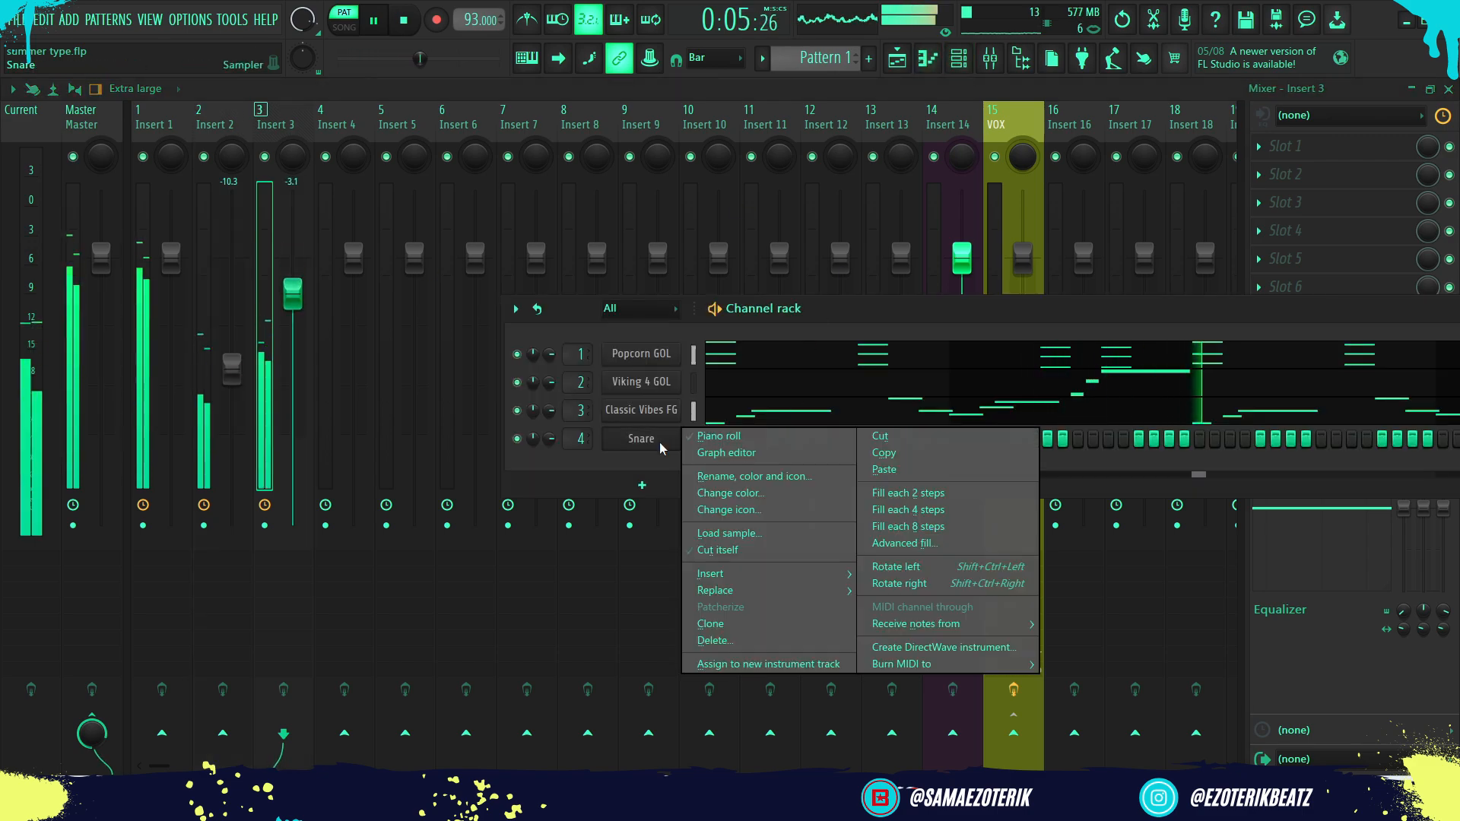
left_click(742, 311)
key("space")
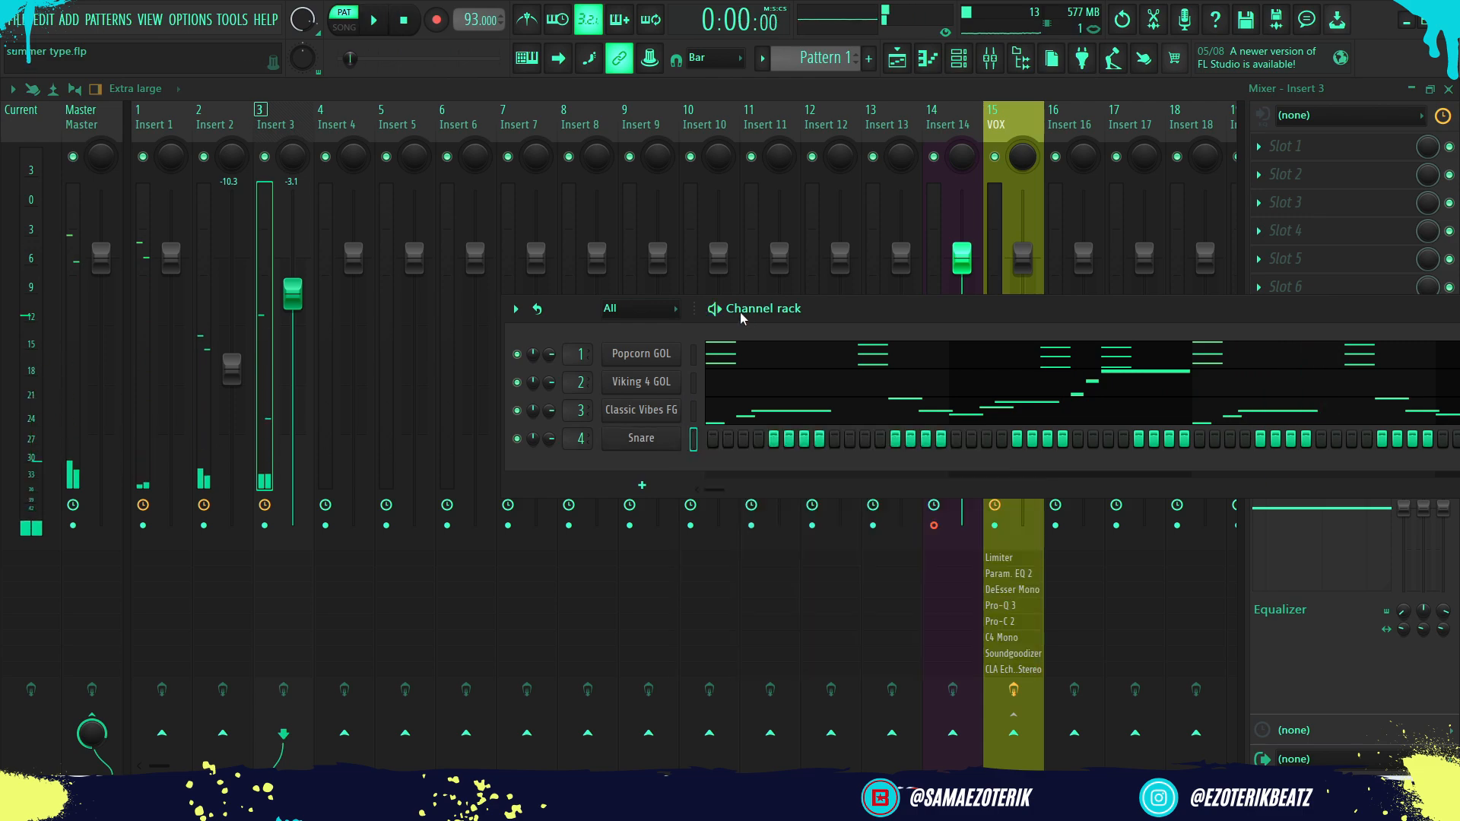
right_click(639, 449)
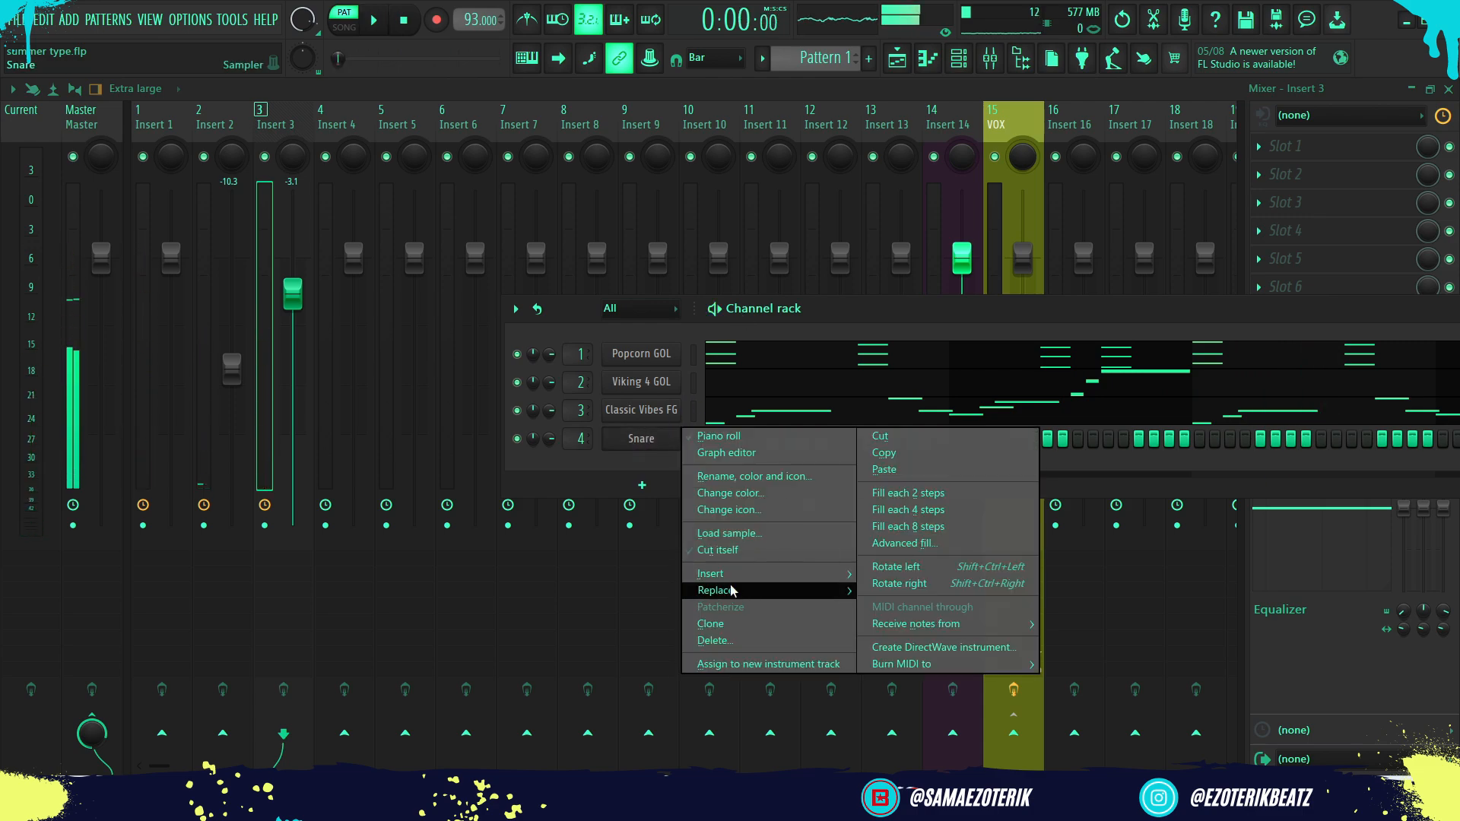
mouse_move(733, 590)
left_click(902, 46)
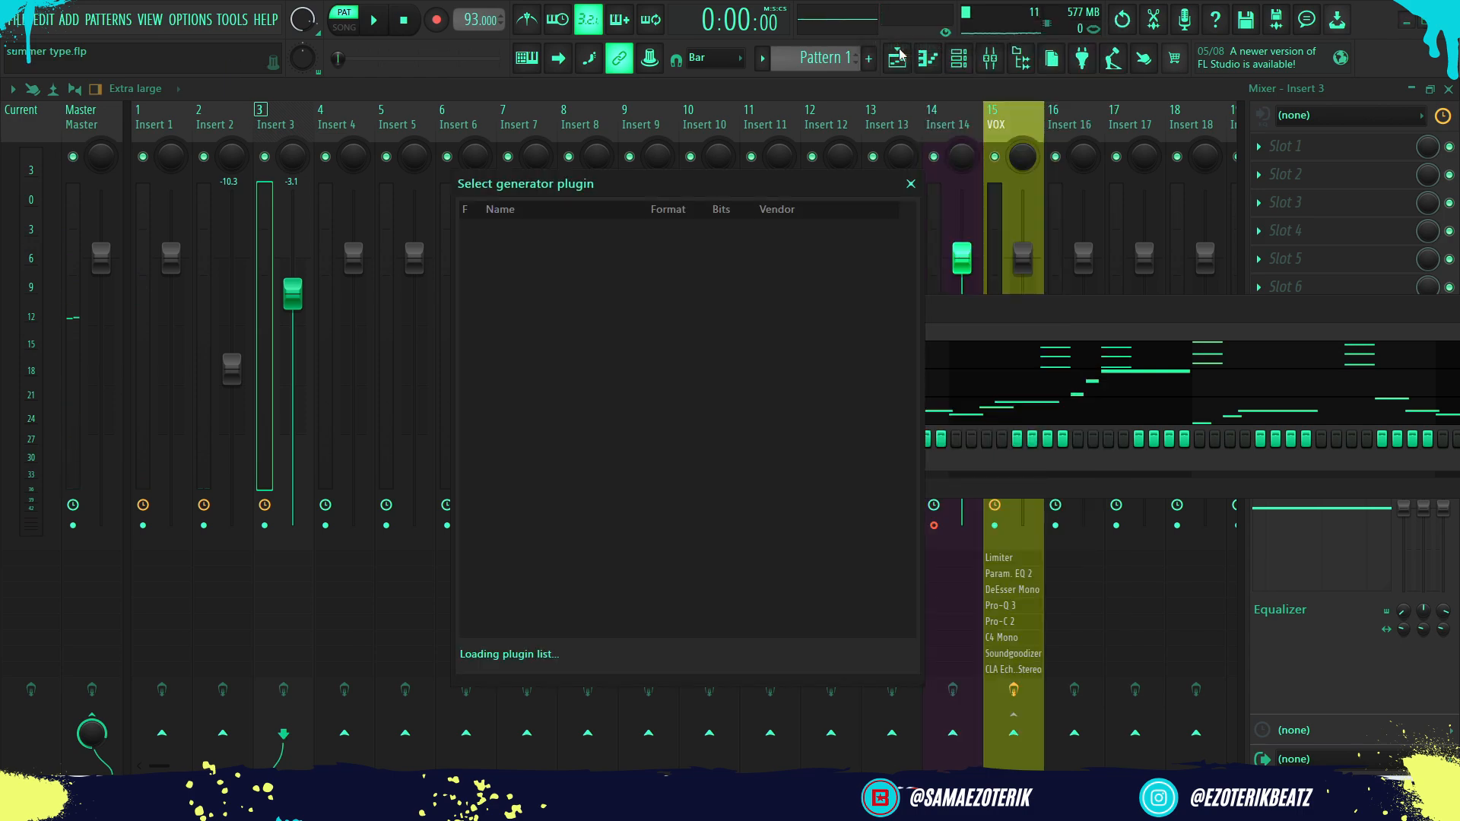
type("harml")
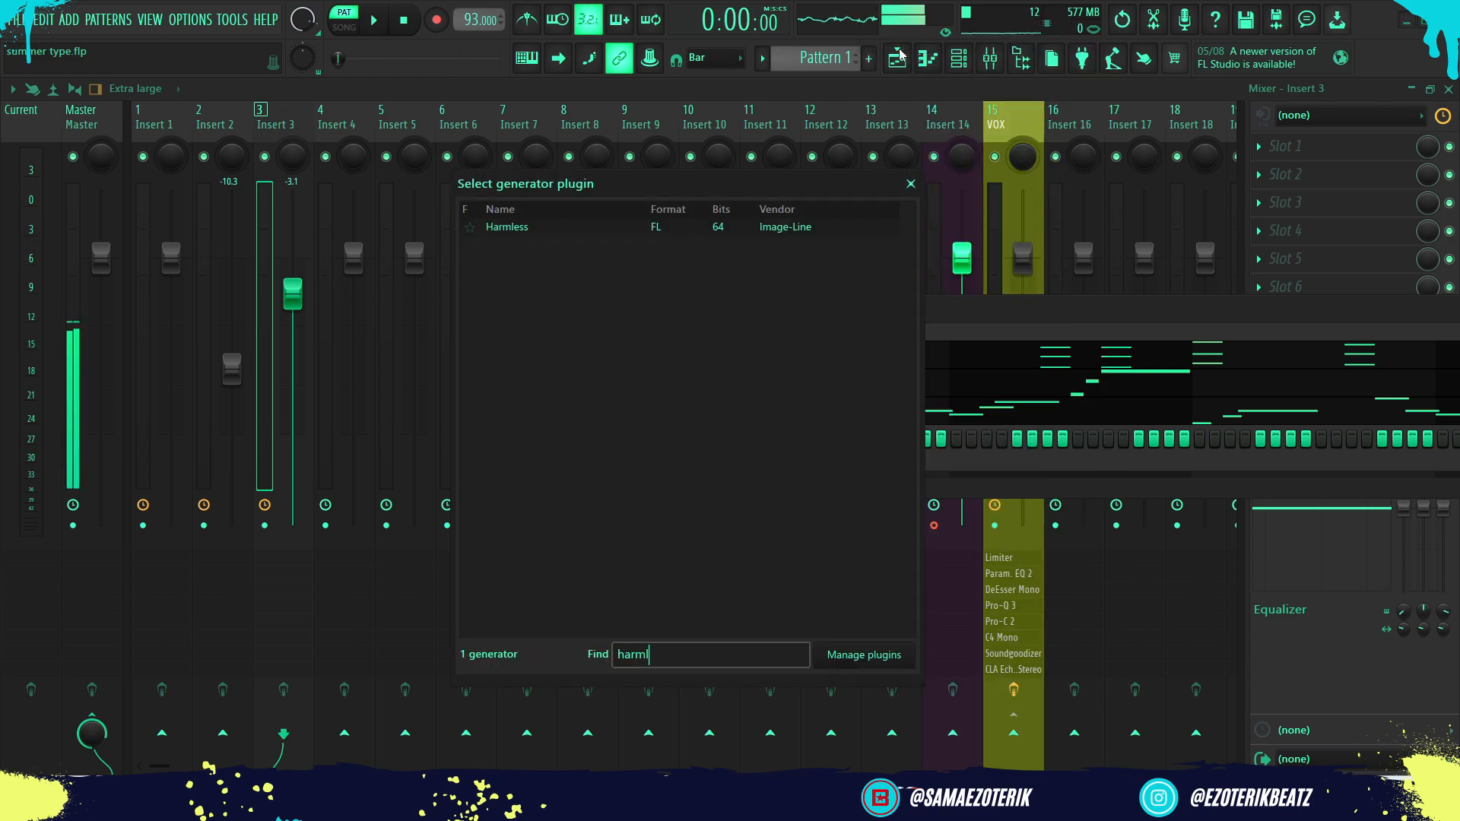
double_click(508, 227)
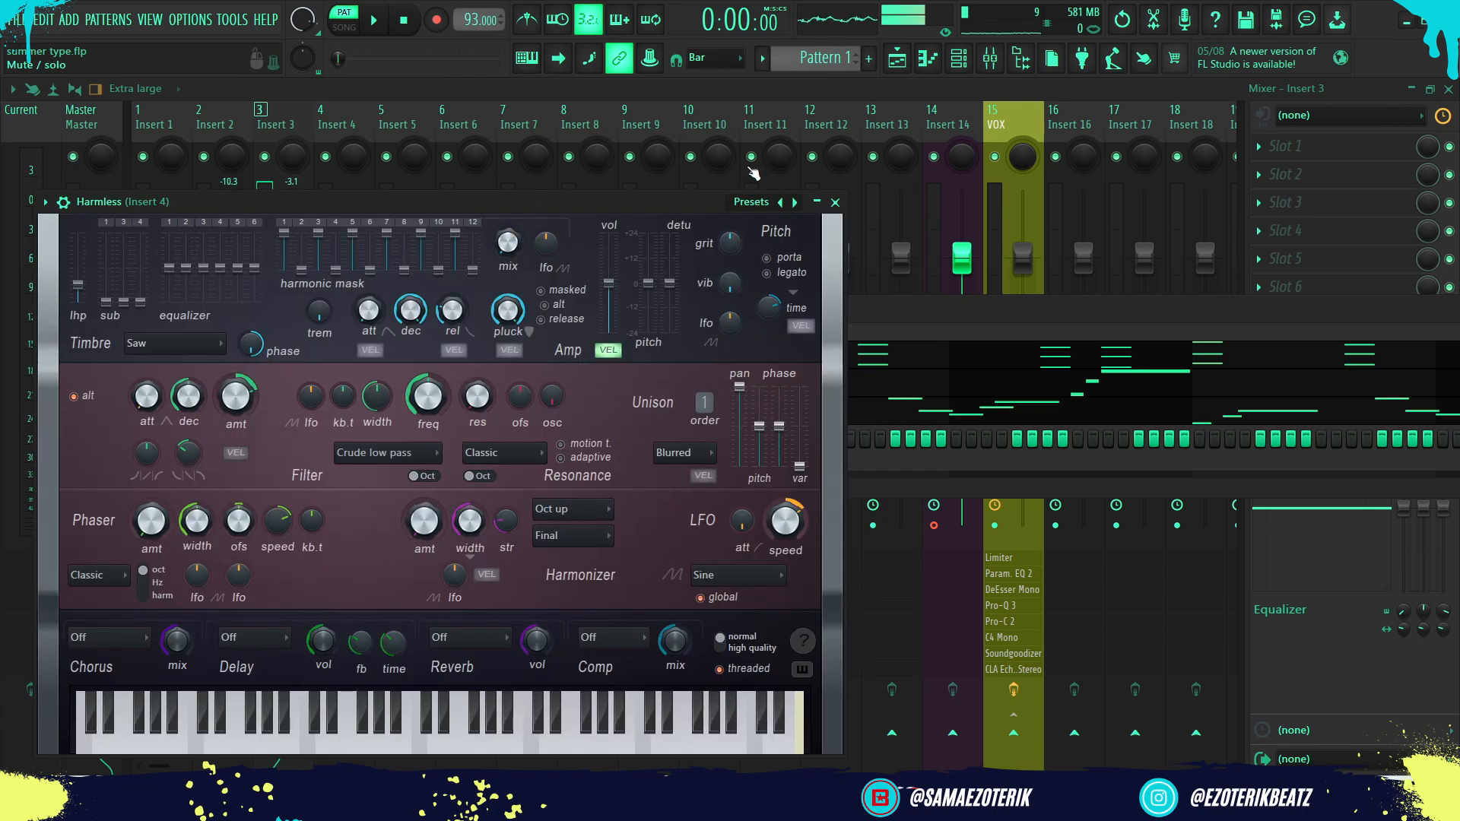
left_click(751, 202)
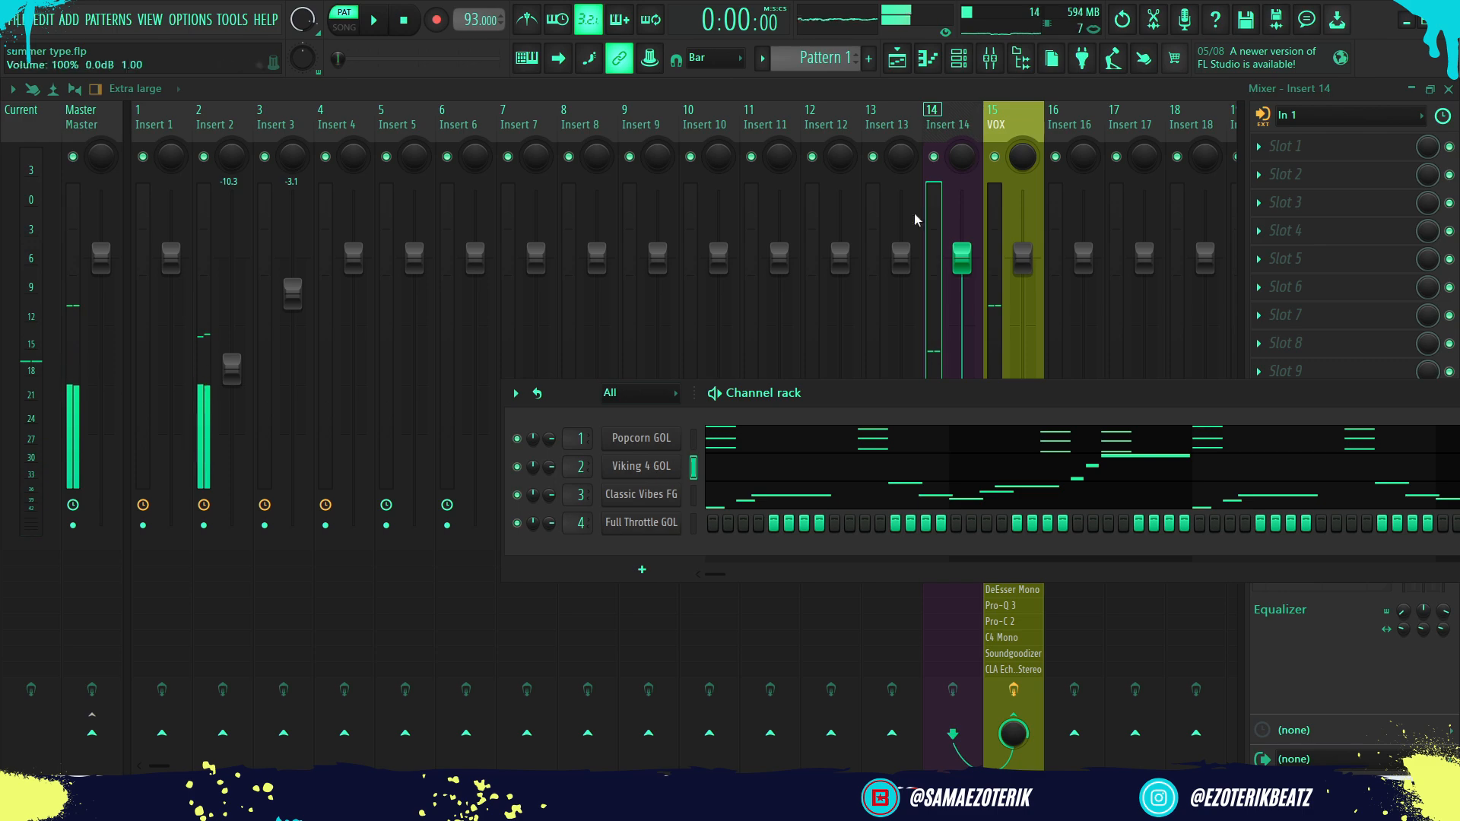
Add two-step C5 and E6 notes at the start of bar 1 in the Viking 4 GOL piano roll.
left_click(928, 58)
left_click(97, 600)
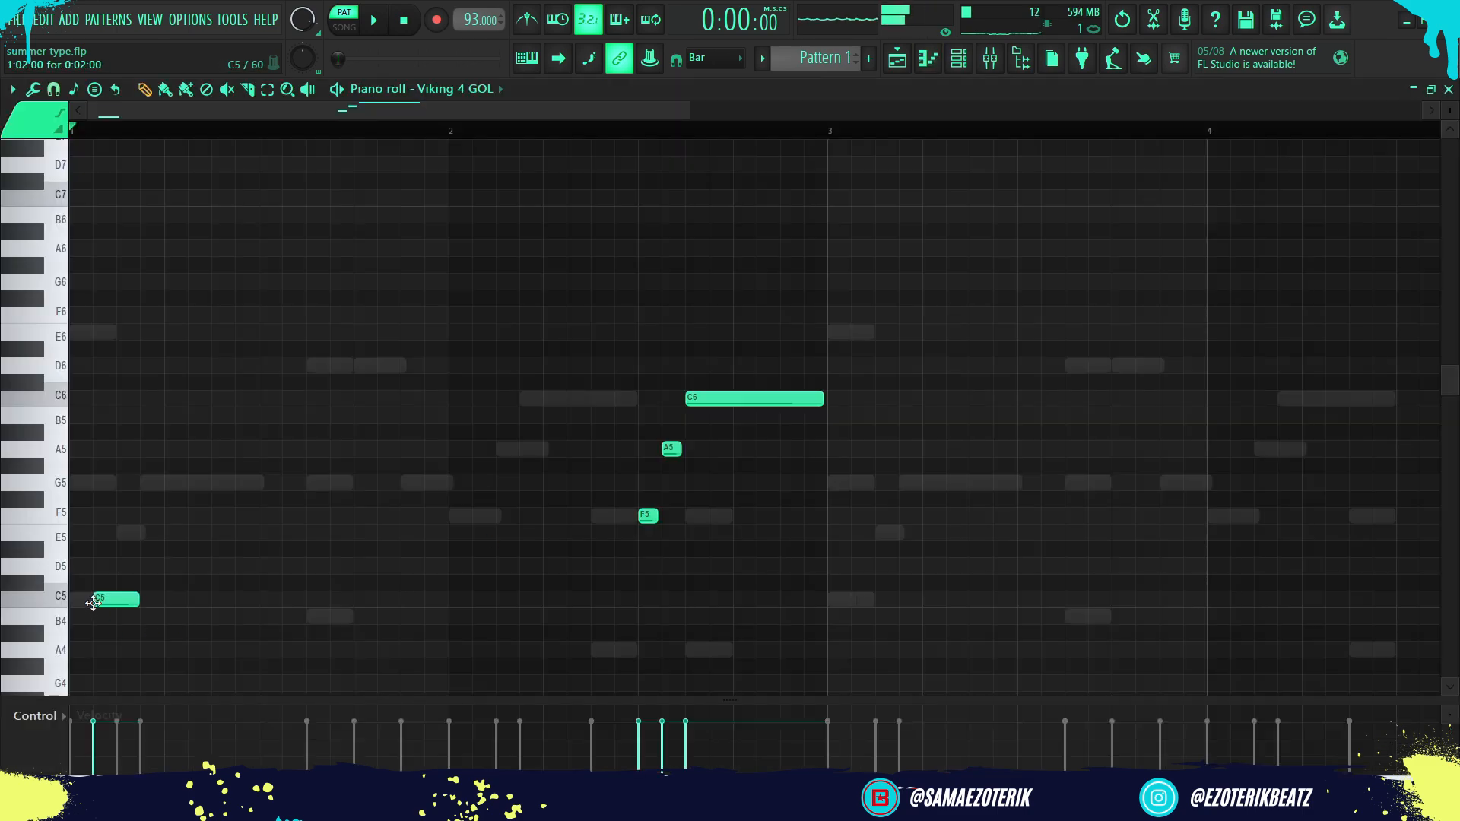
left_click_drag(97, 601, 73, 601)
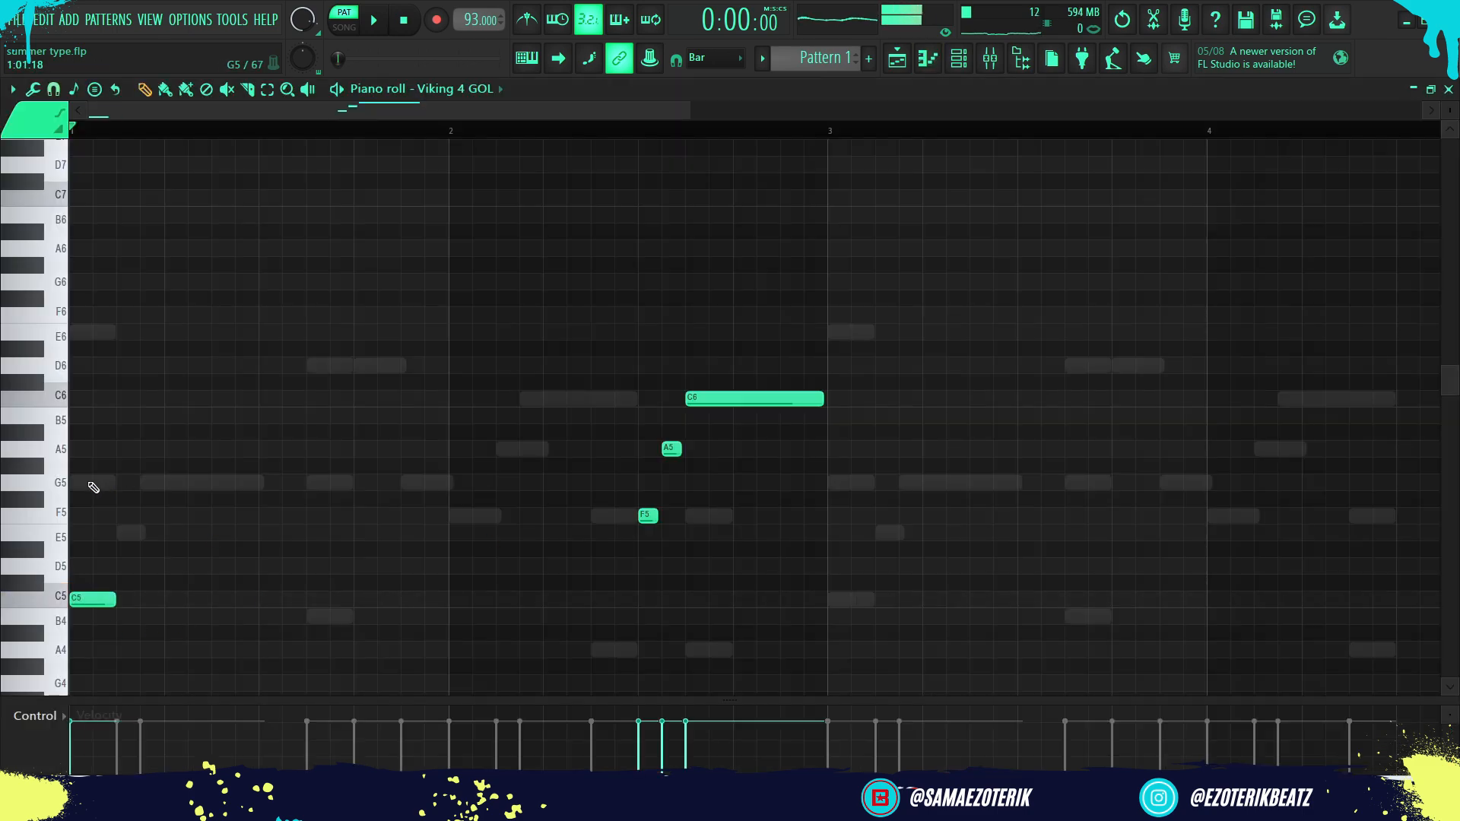
left_click(90, 335)
left_click_drag(90, 335, 3, 333)
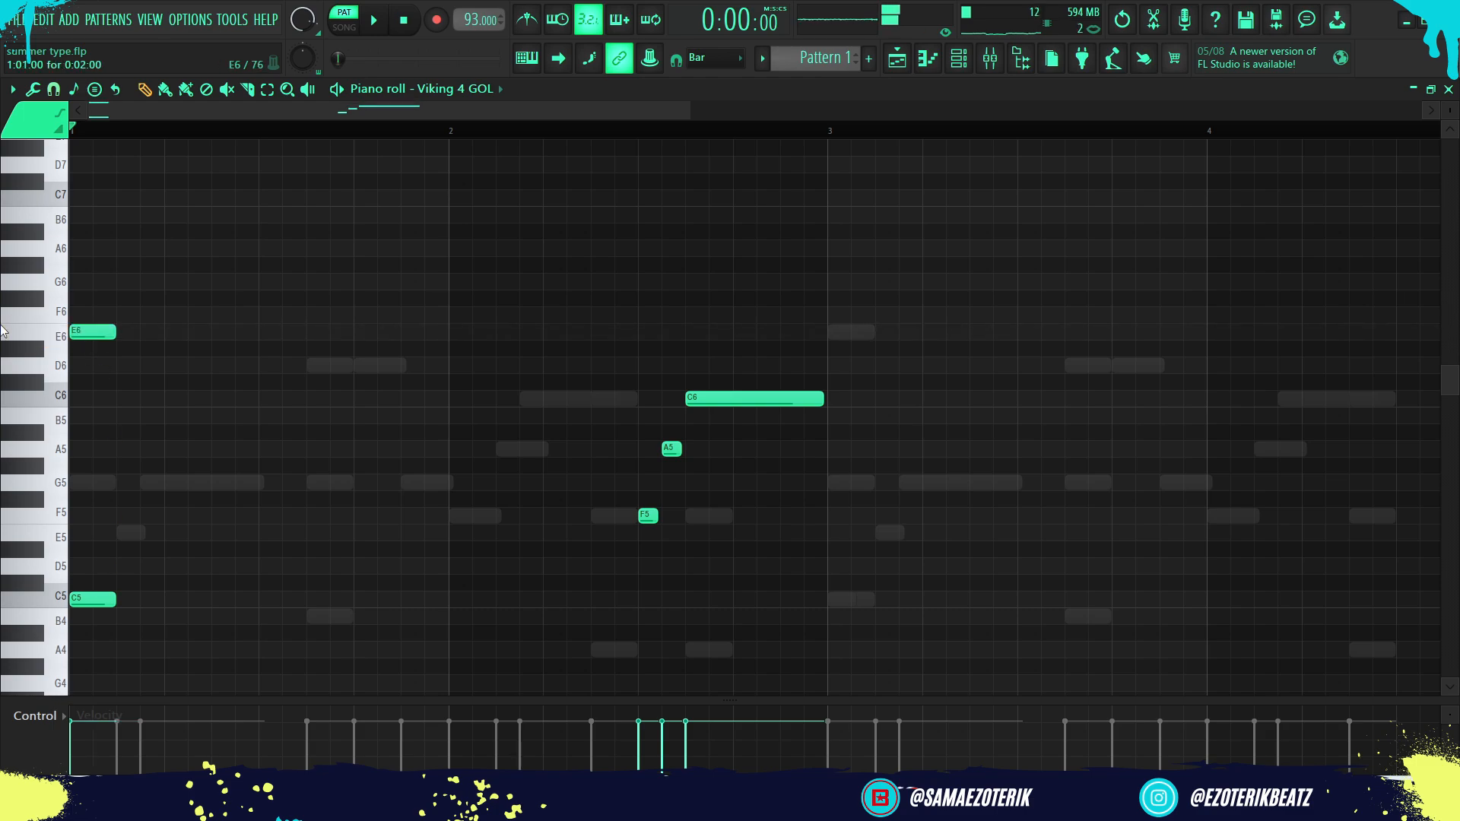
Copy the C5 and E6 notes to the start of bar 3 and play the pattern.
scroll(192, 626, "down", 3)
left_click_drag(122, 656, 53, 257)
left_click_drag(81, 598, 509, 599)
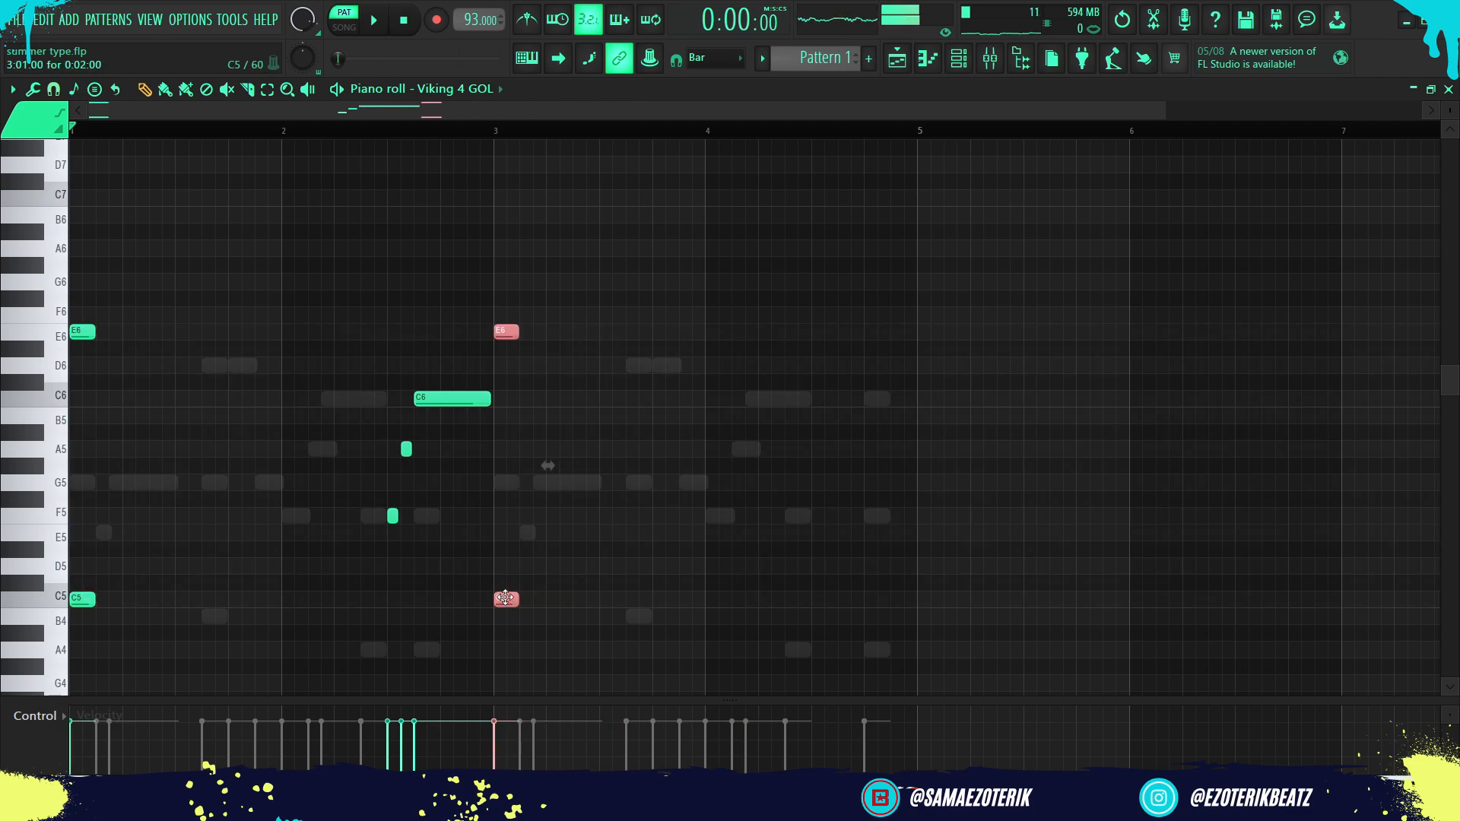
key("space")
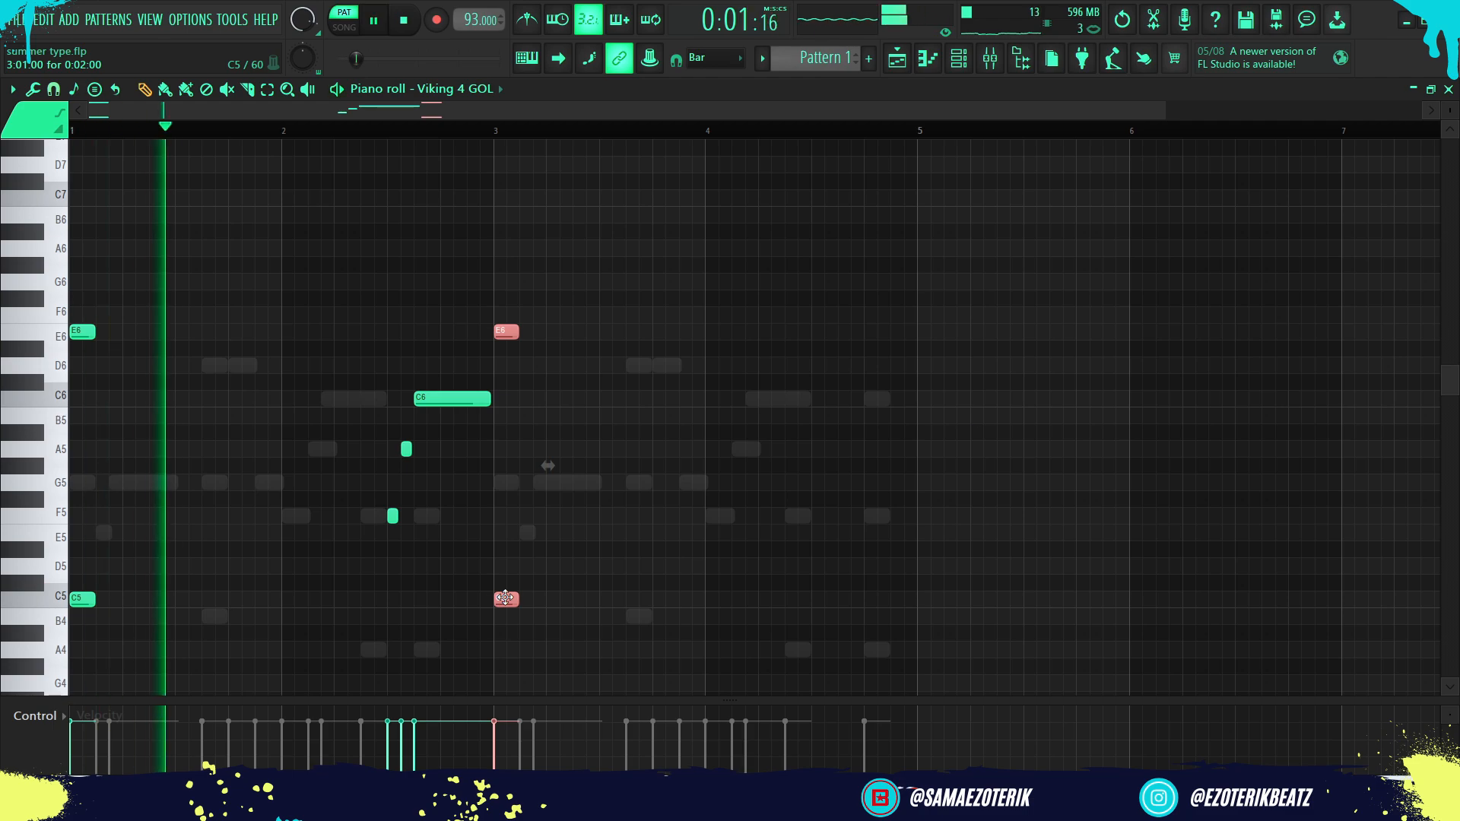
Select the F5, A5 and C6 notes in bar 2 of Viking 4 GOL and lower their velocities in a rising ramp.
left_click(990, 58)
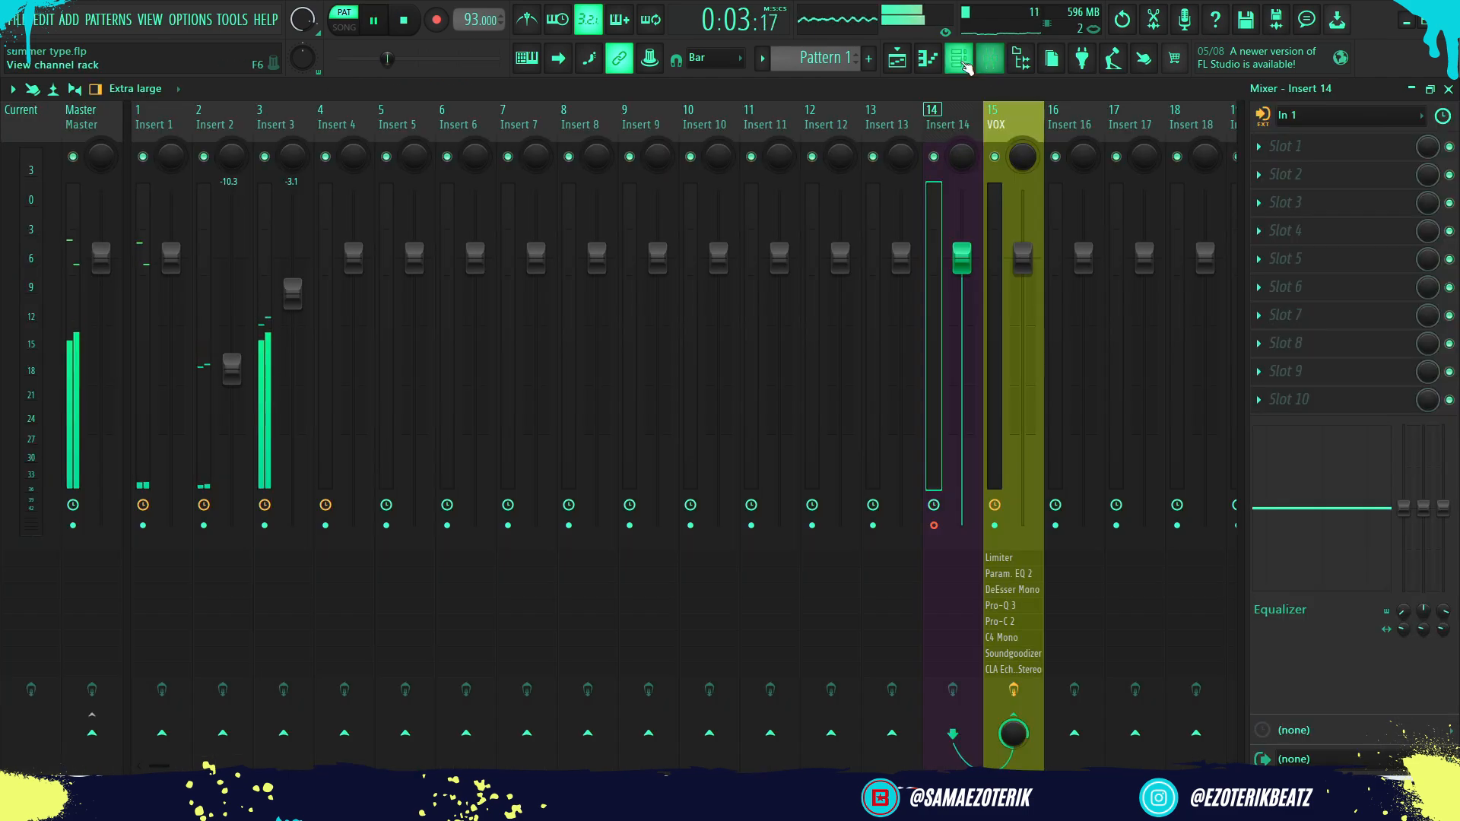
left_click(959, 60)
left_click(928, 58)
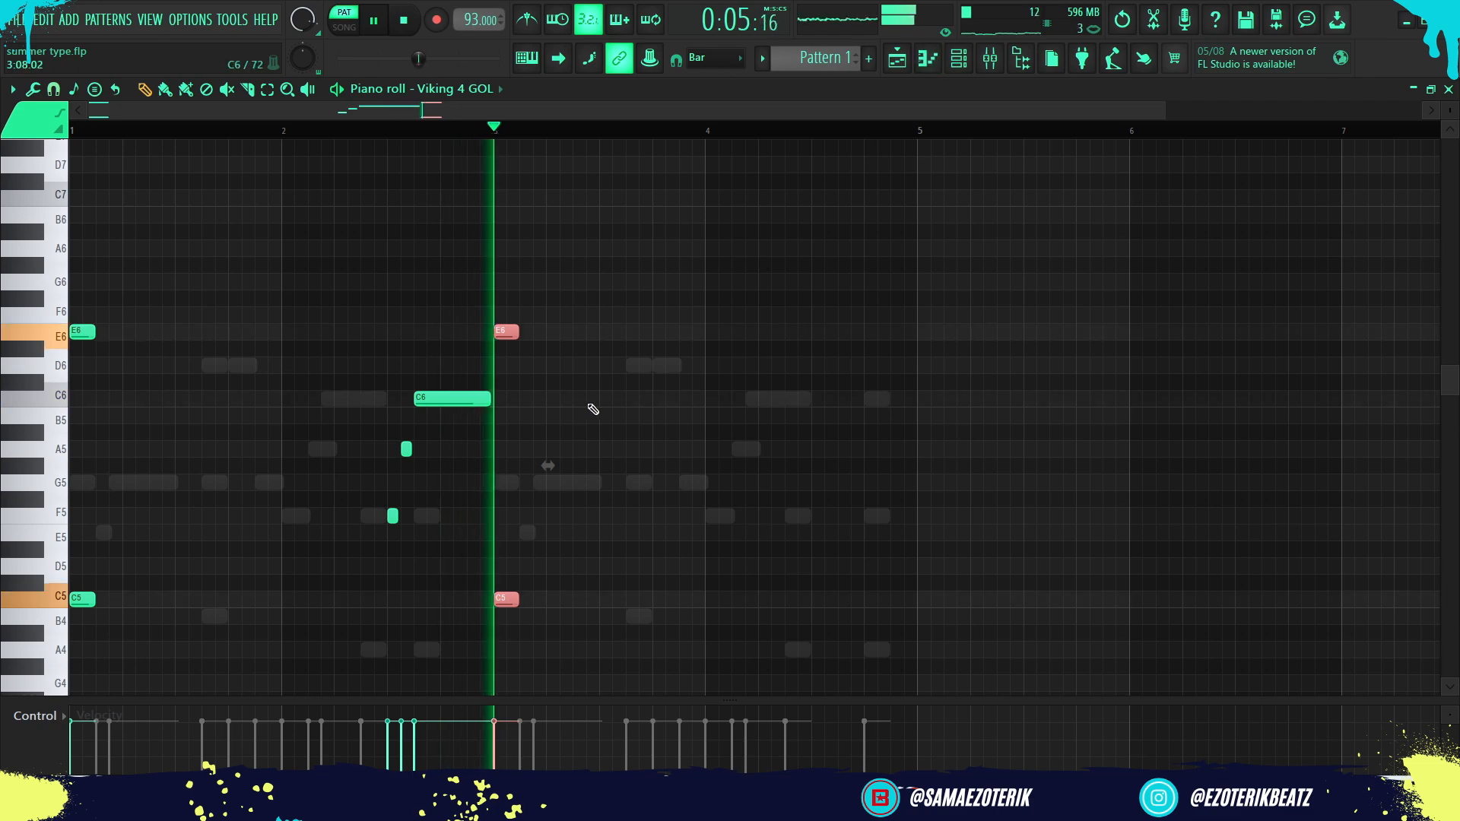
left_click_drag(450, 574, 384, 391)
left_click_drag(387, 739, 411, 735)
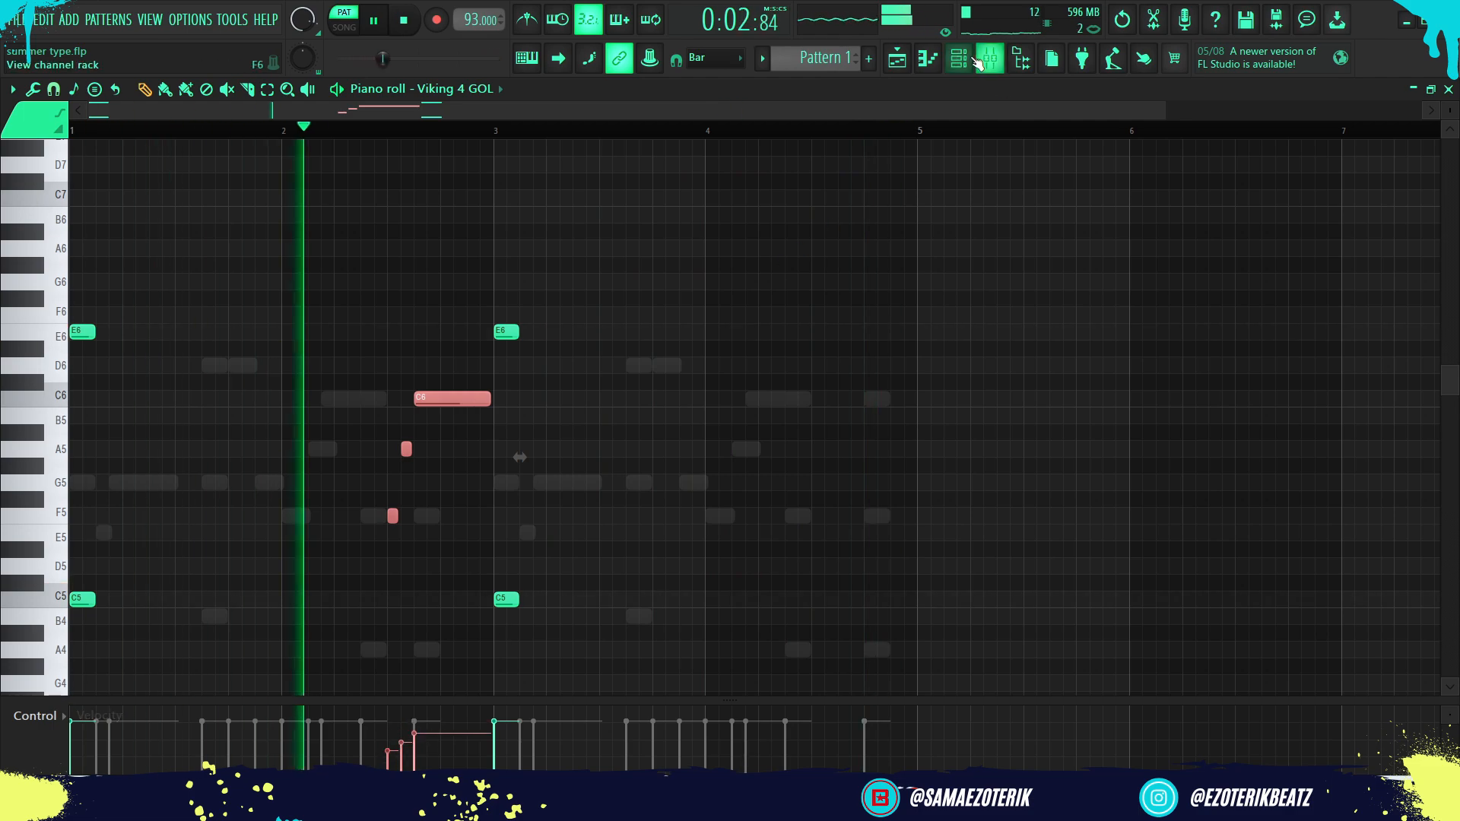
Listen to the pattern with the Viking 4 GOL channel muted for comparison, and stop playback.
left_click(960, 59)
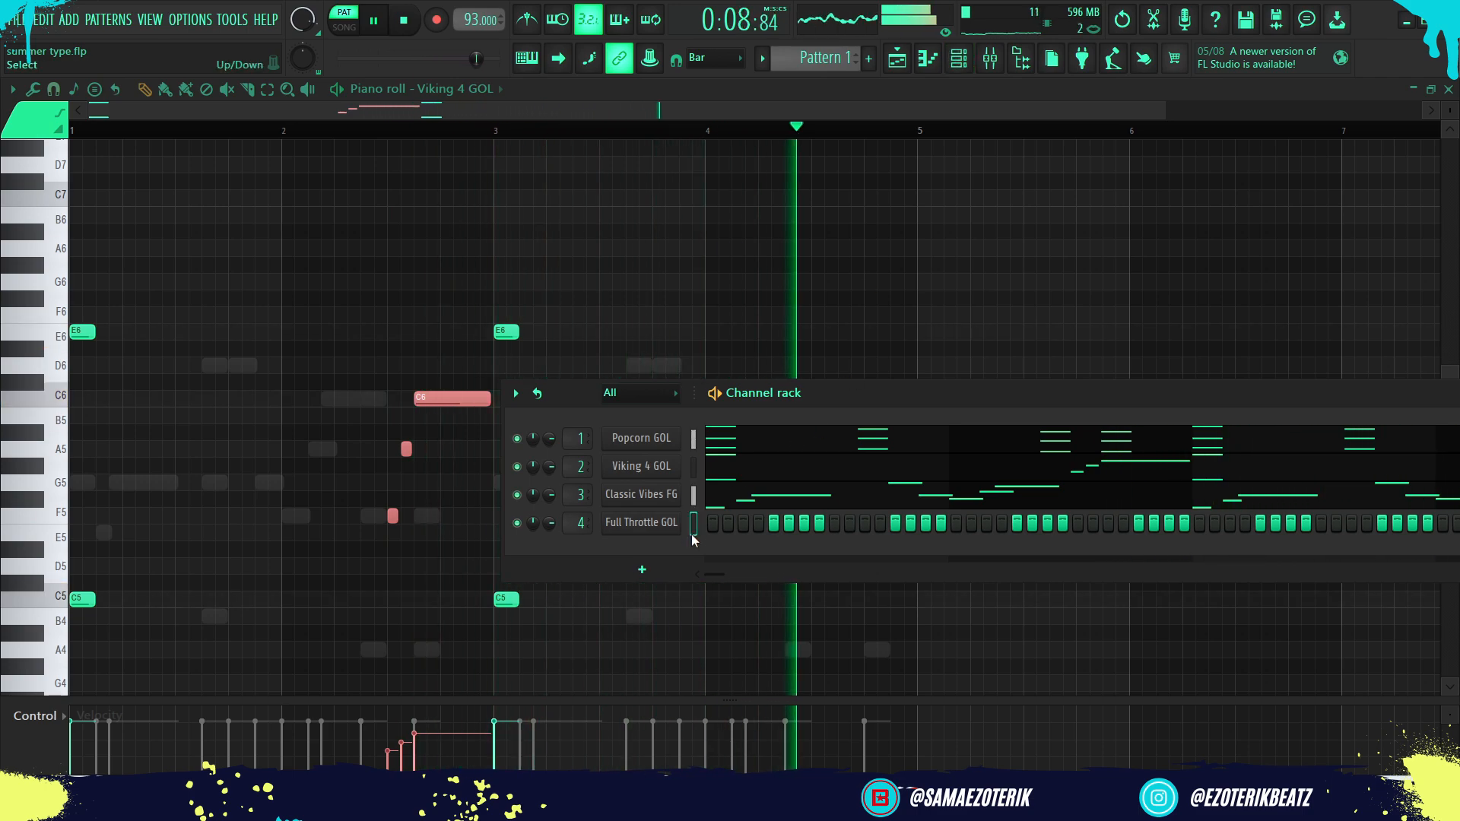
left_click(517, 467)
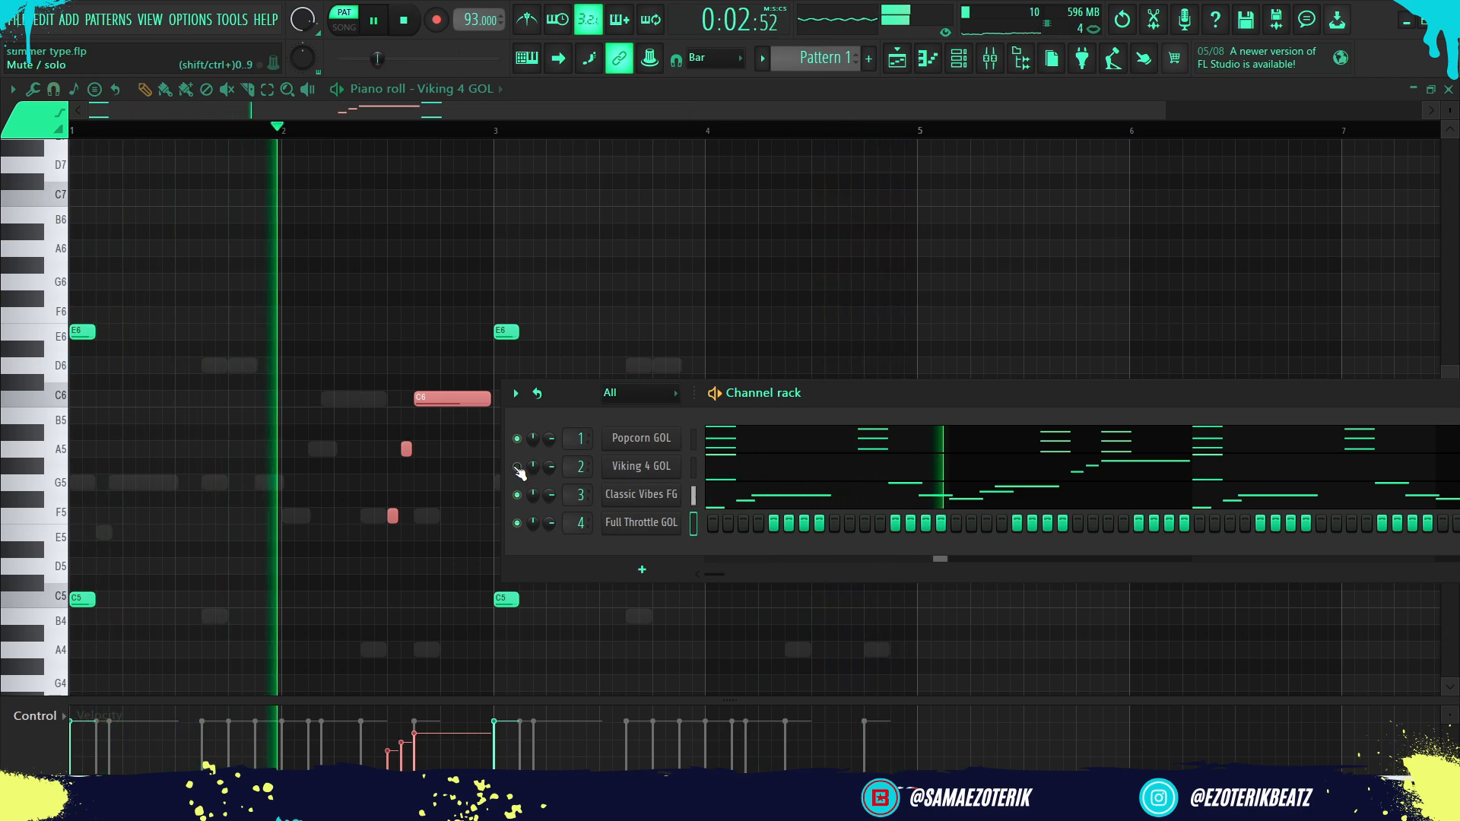
key("space")
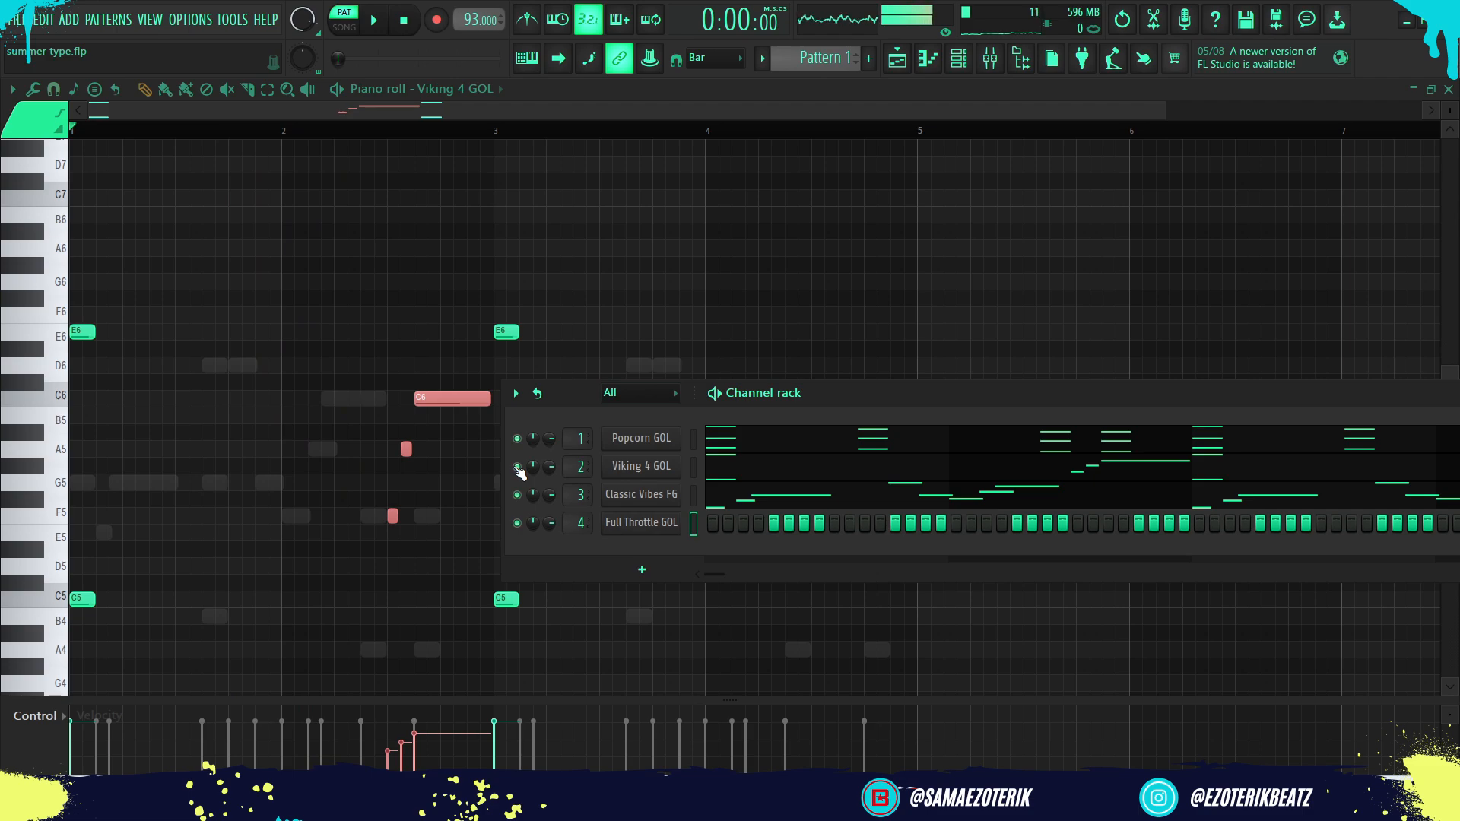
Place C5 kick hits on steps 1 and 11 of bar 1 in the Kick channel's piano roll.
left_click(961, 67)
left_click(961, 68)
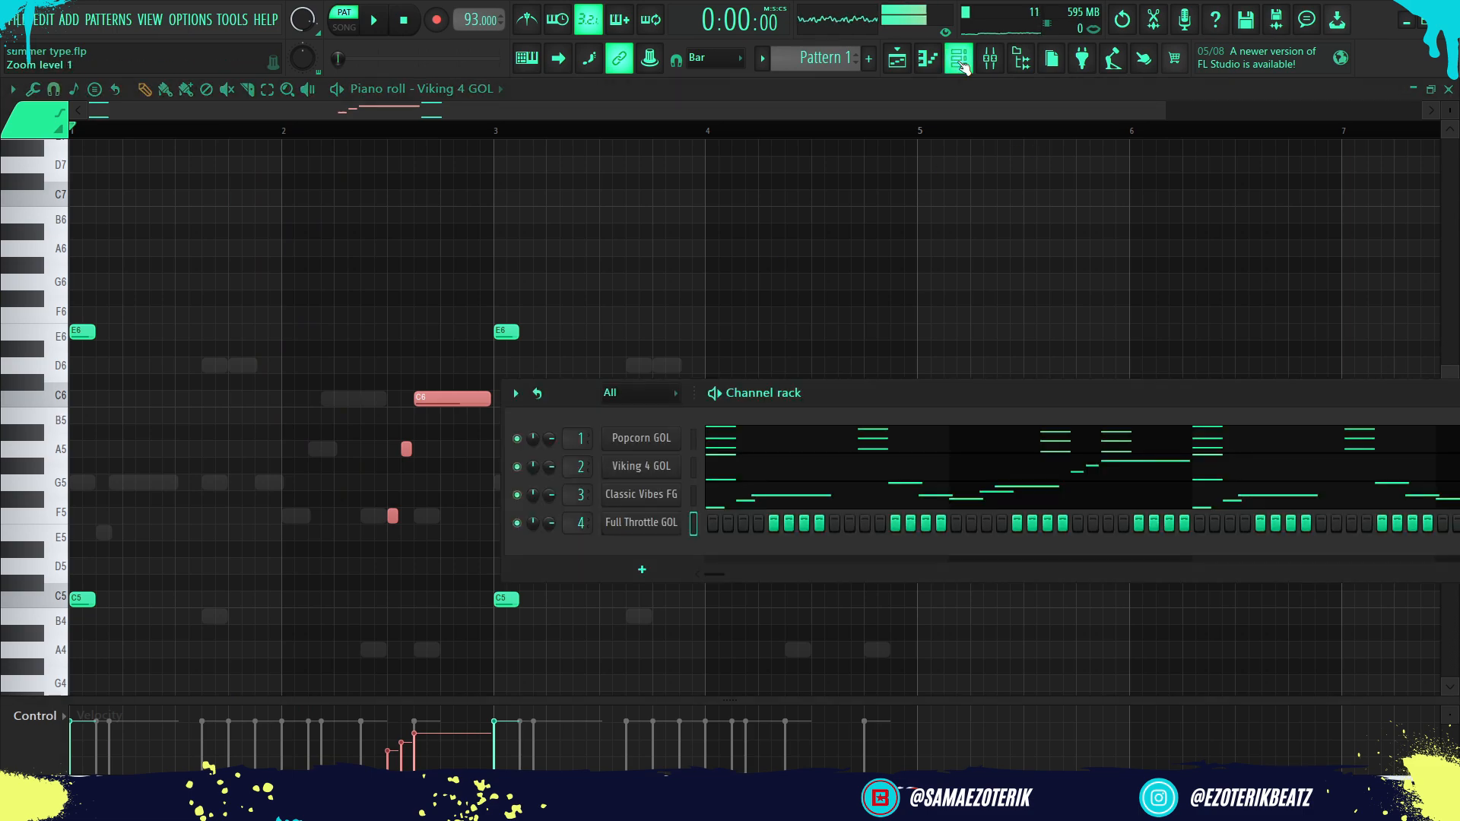
left_click(961, 68)
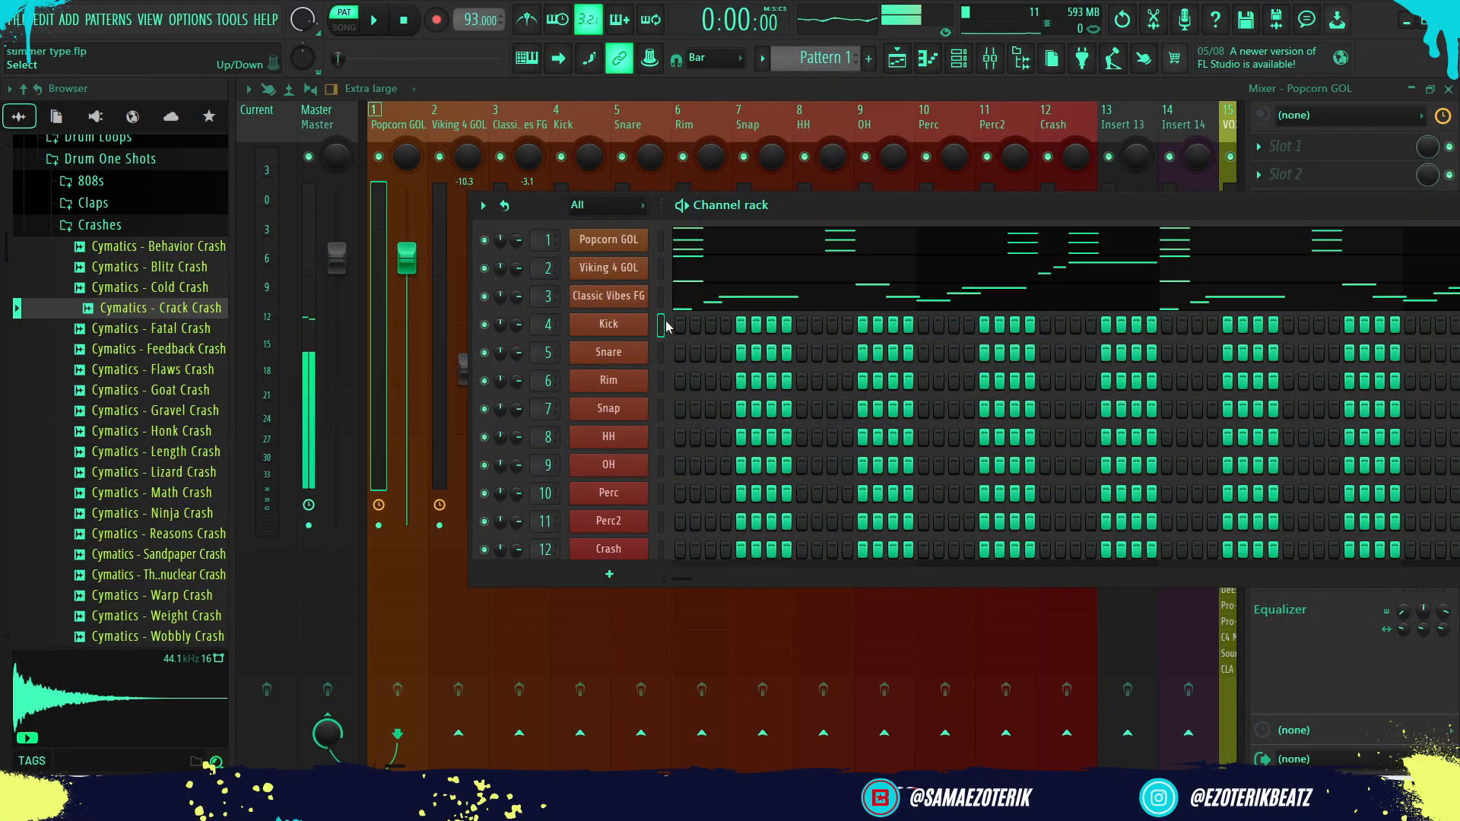
left_click(606, 325)
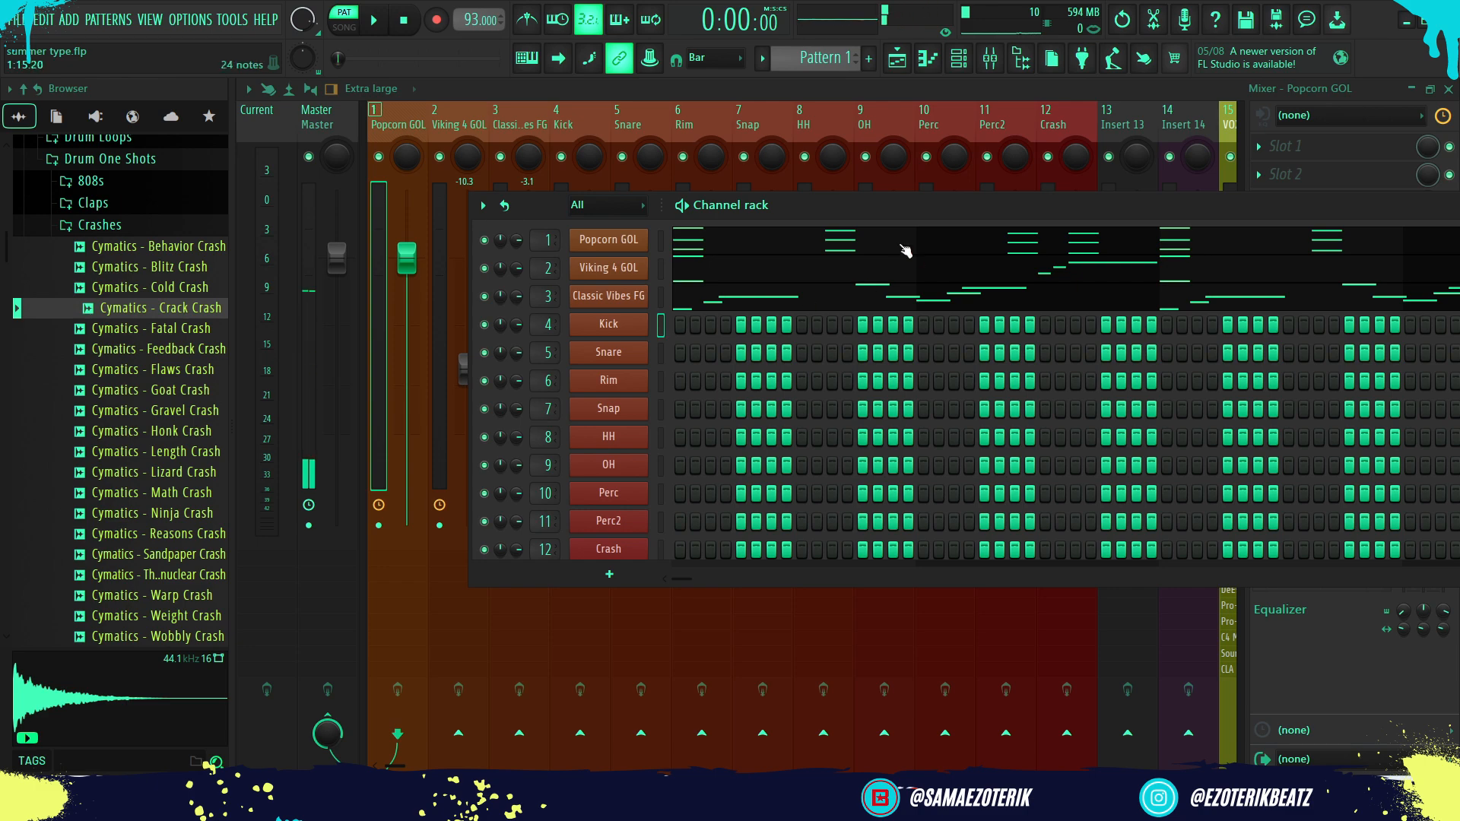
left_click(931, 62)
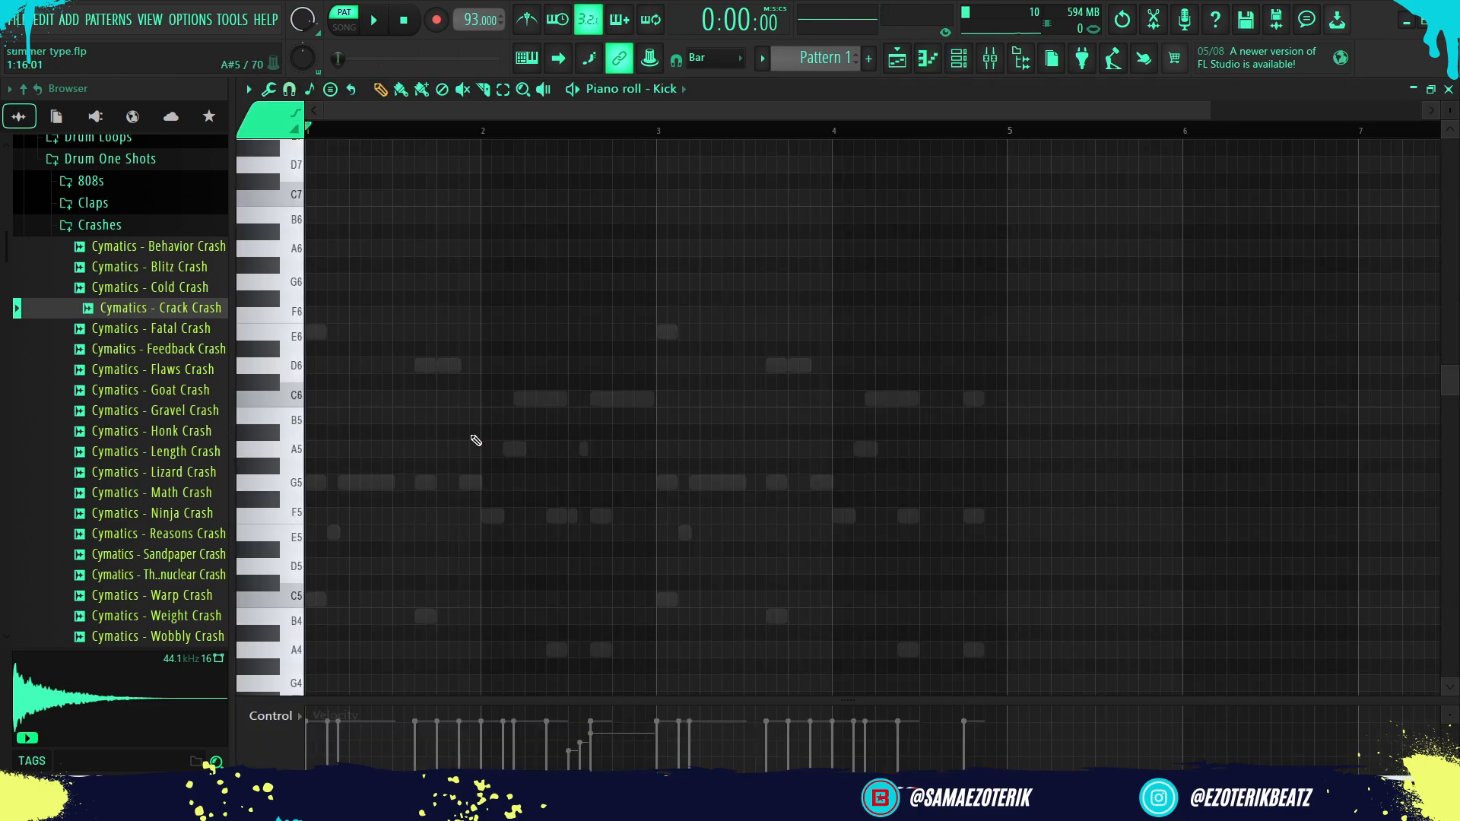
scroll(330, 467, "up", 5)
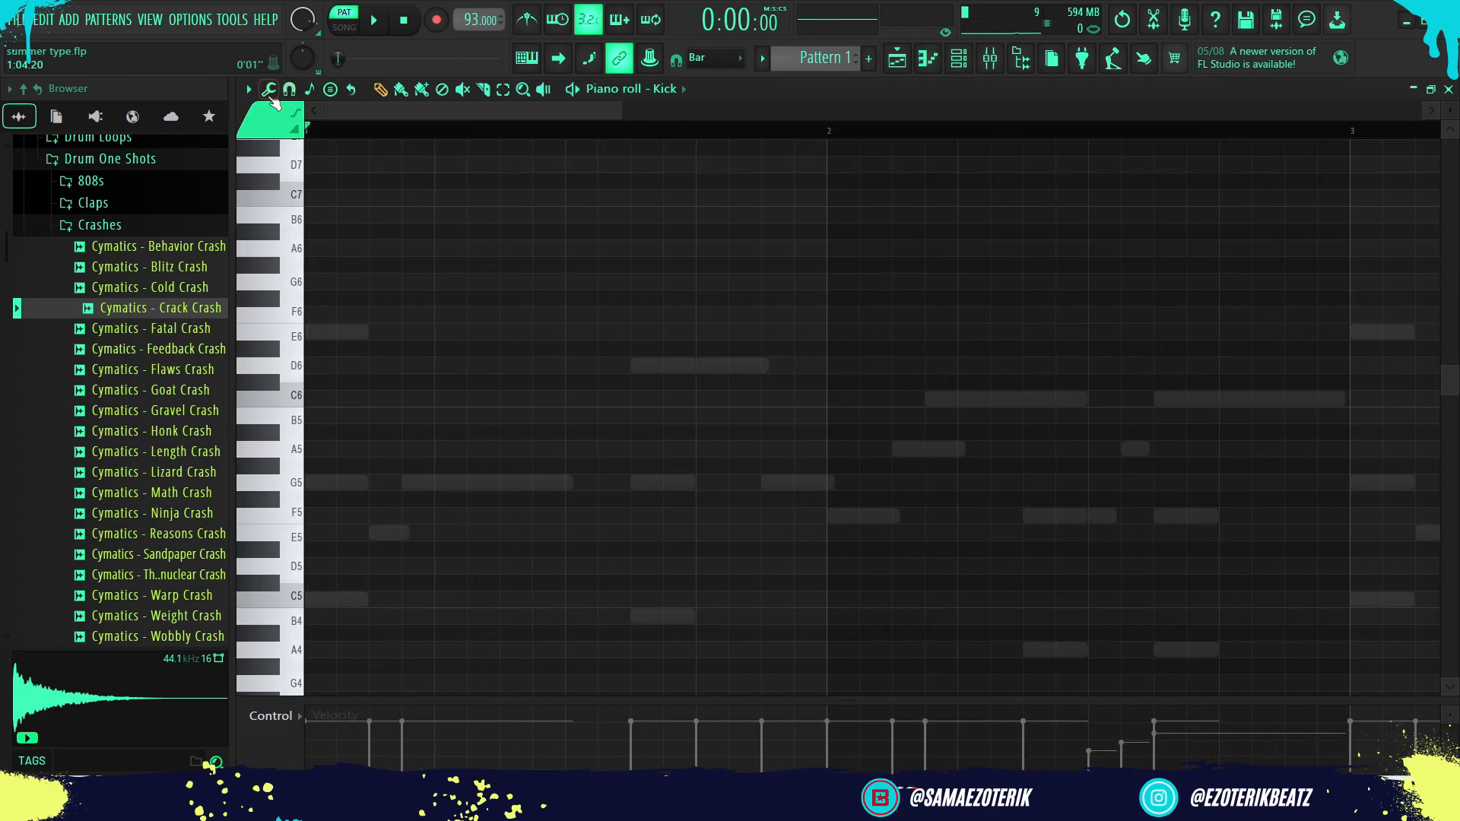
left_click(959, 58)
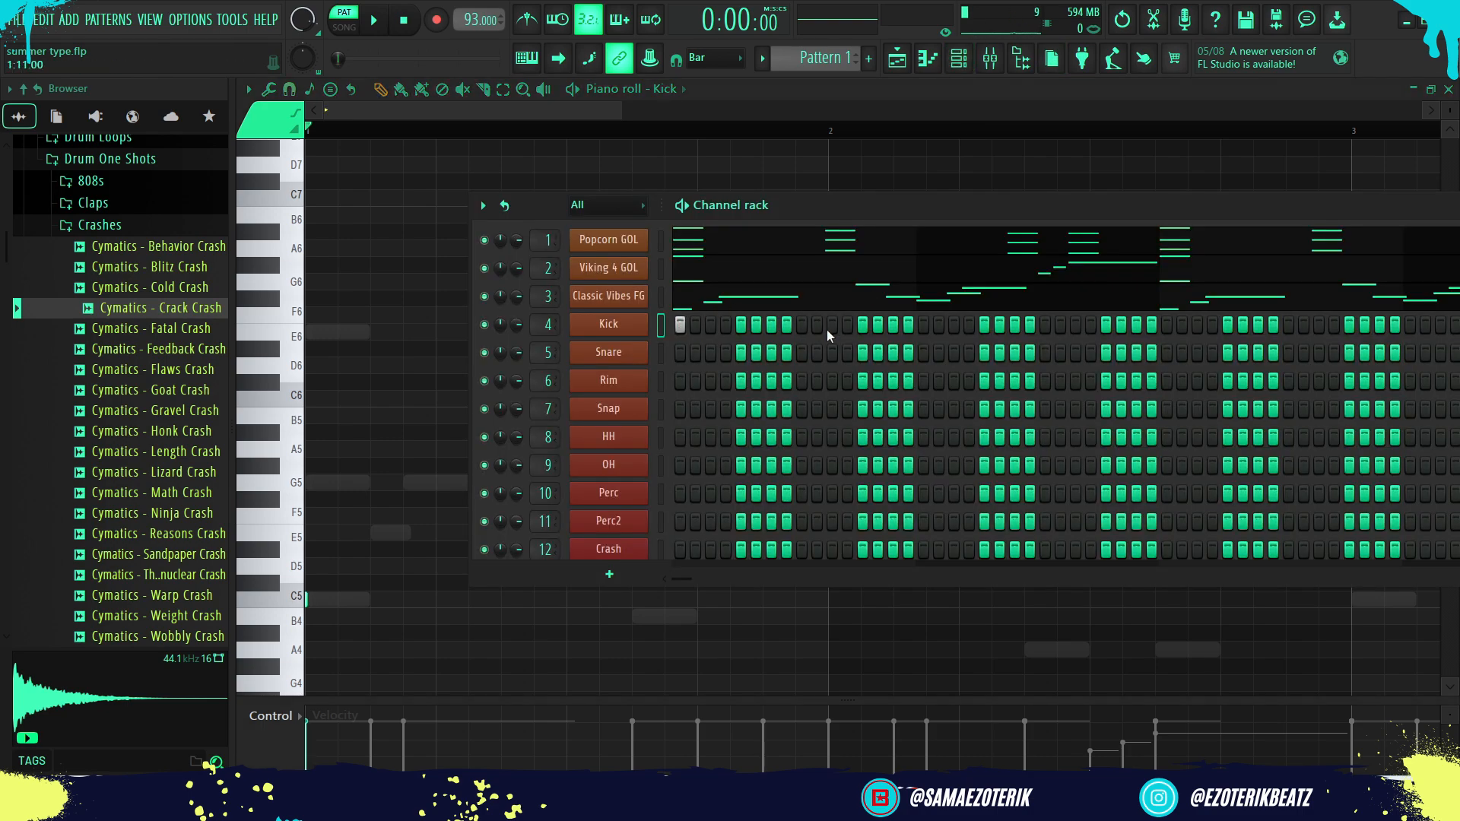
left_click(959, 60)
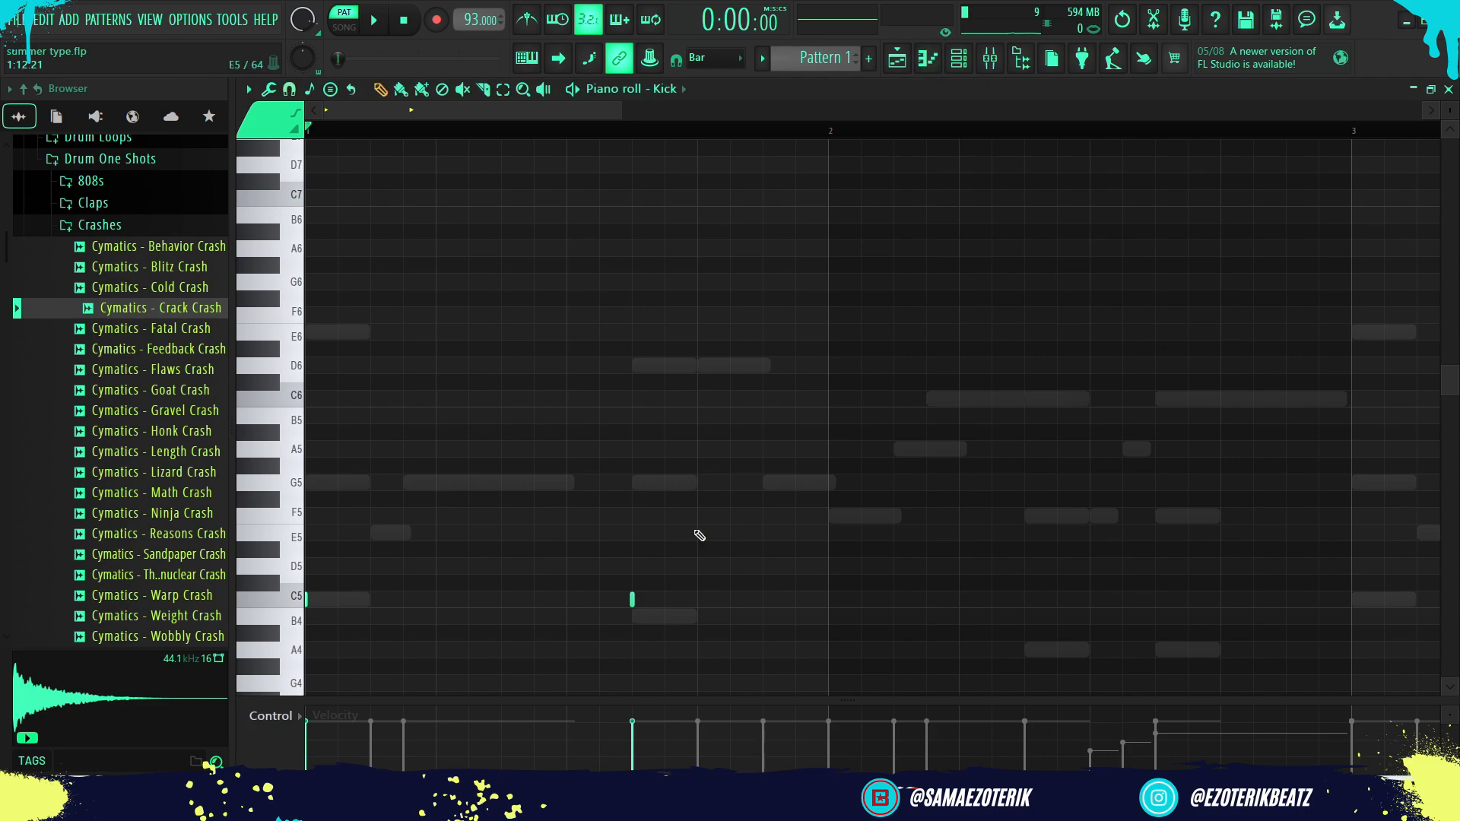
Copy the two bar 1 kicks to bar 2, and all kicks of bars 1 and 2 to bars 3 and 4.
left_click_drag(740, 624, 306, 567)
left_click_drag(632, 600, 1159, 633)
scroll(700, 422, "down", 3)
left_click_drag(738, 608, 305, 579)
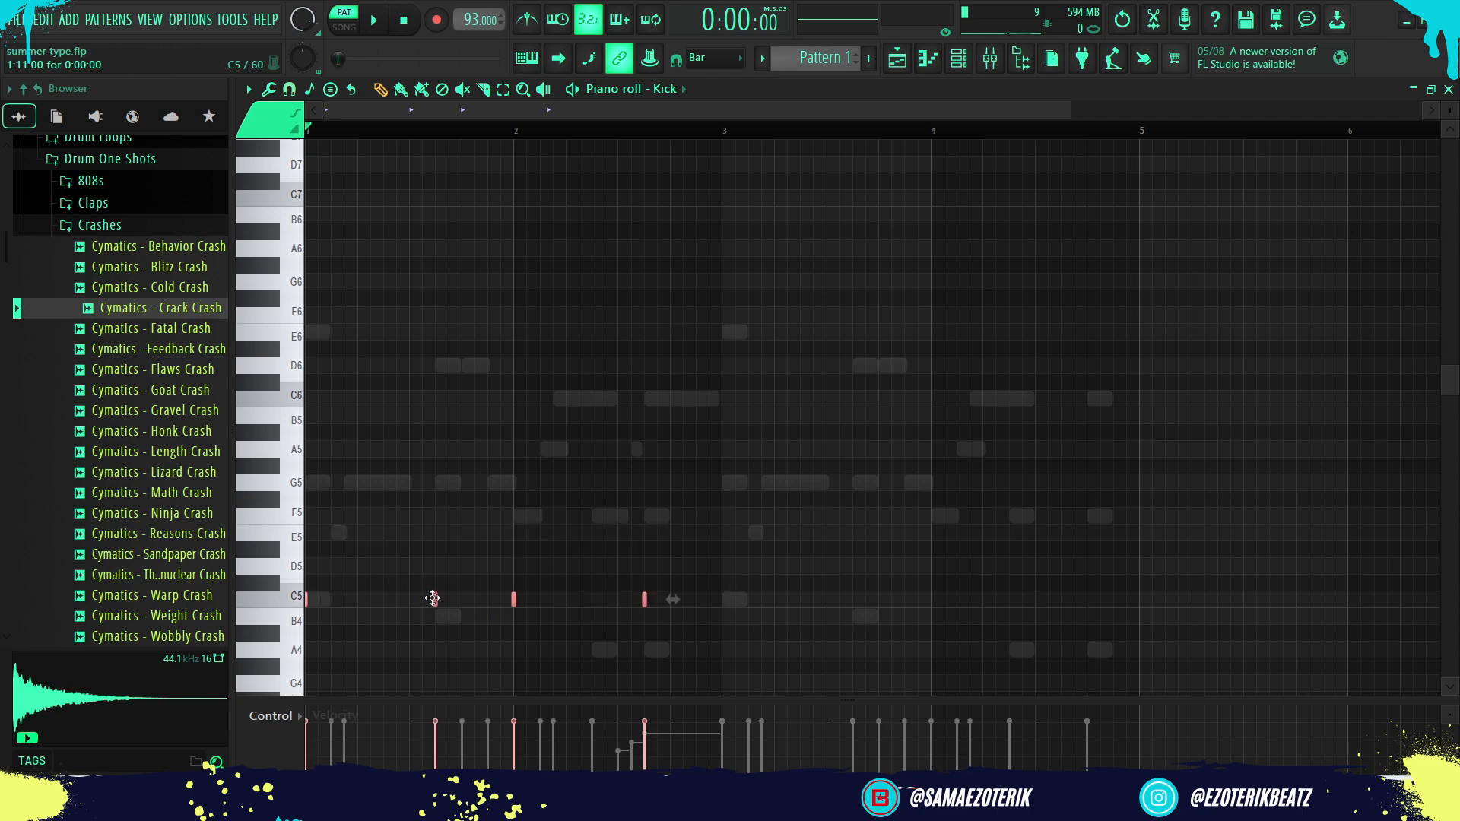
left_click_drag(438, 600, 852, 633)
Add a Rim on step 4, a Snap on step 7 and a Snare on step 13 of bar 1, and play the pattern.
left_click(959, 58)
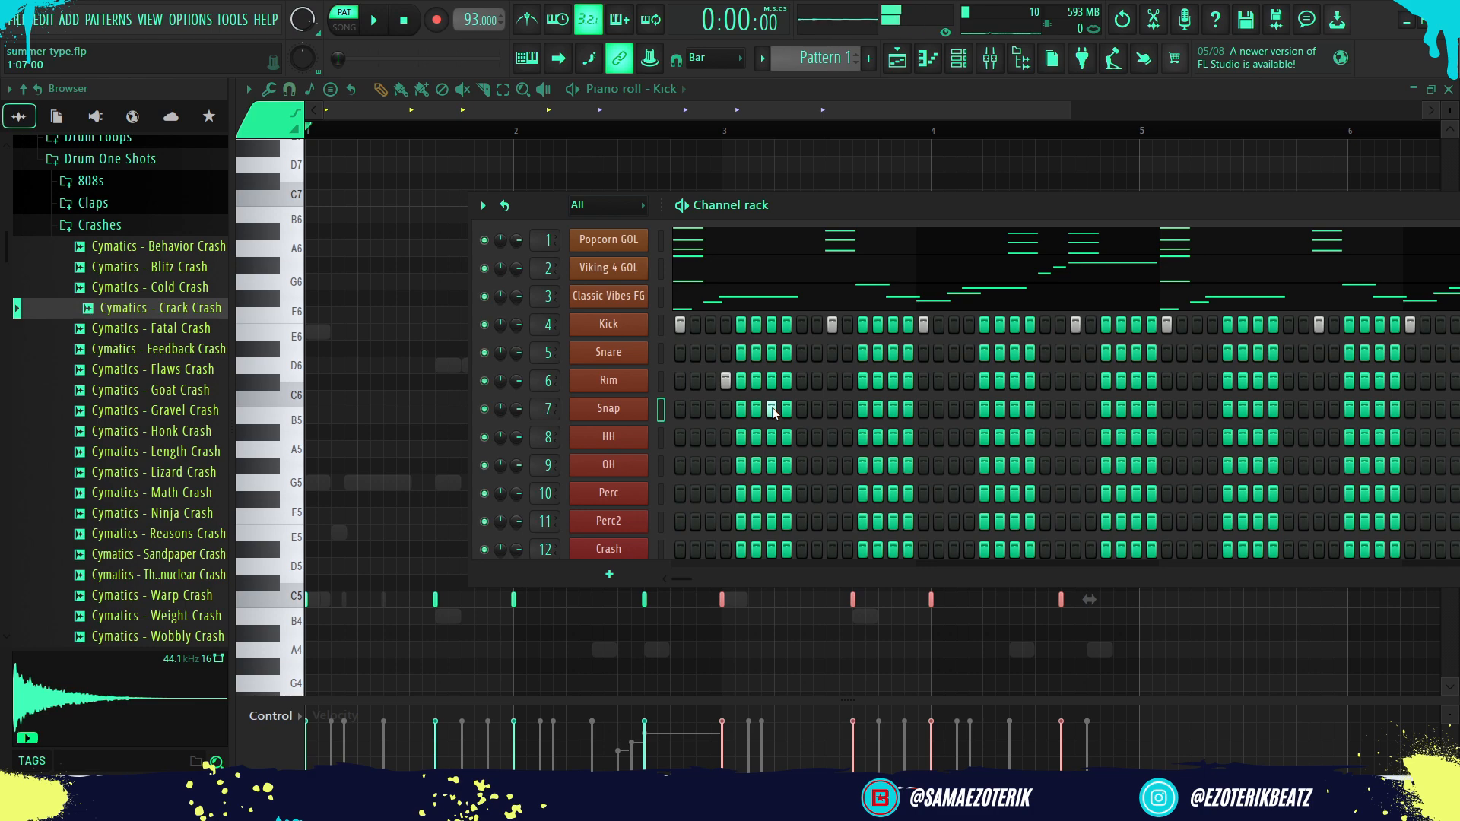
left_click(863, 353)
key("space")
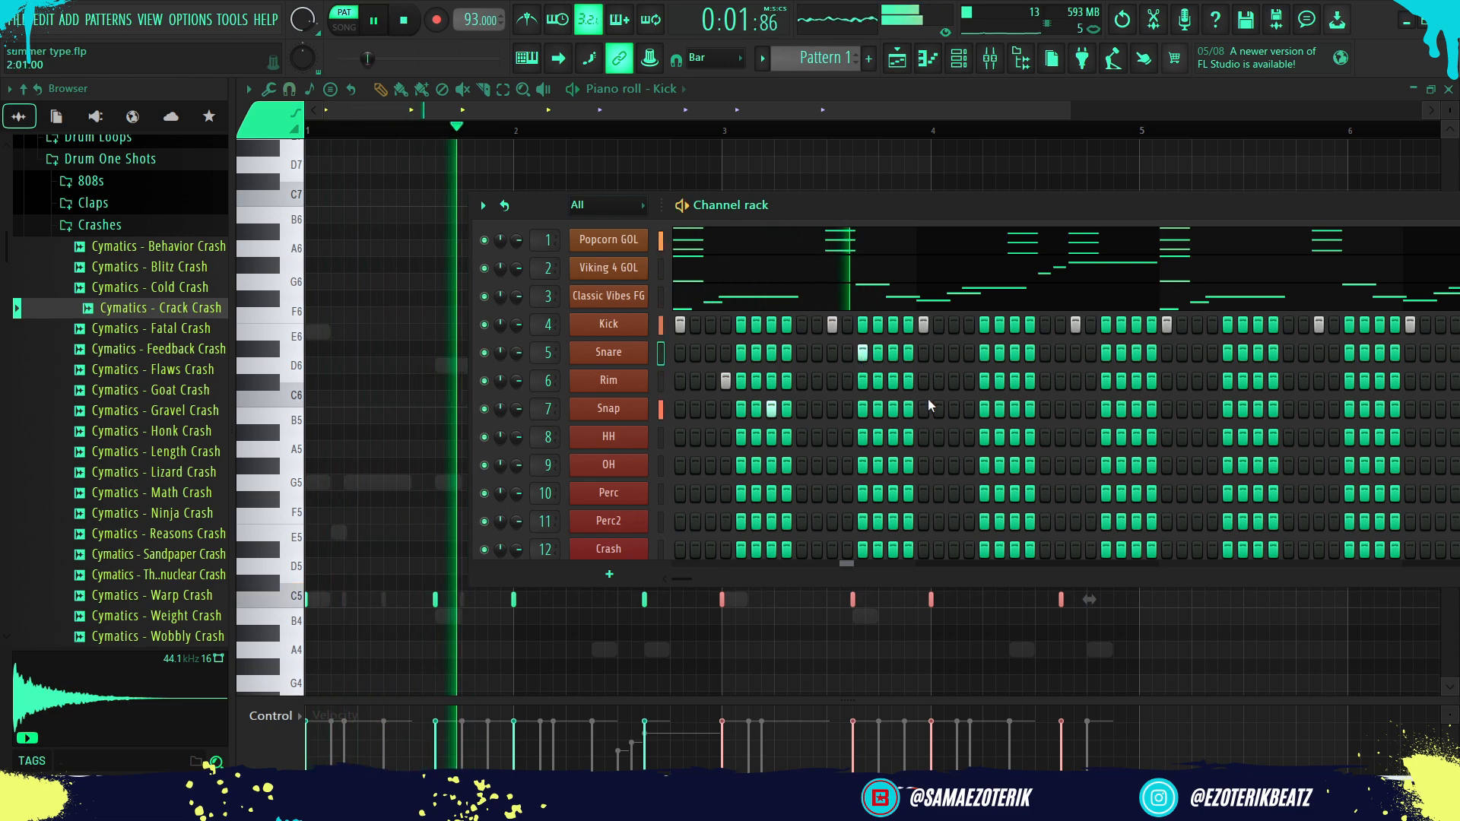
key("space")
Lower the mixer volumes of Popcorn GOL to -9.8 dB, Viking 4 GOL to -16.2 dB and Classic Vibes FG to -10.0 dB.
left_click(991, 58)
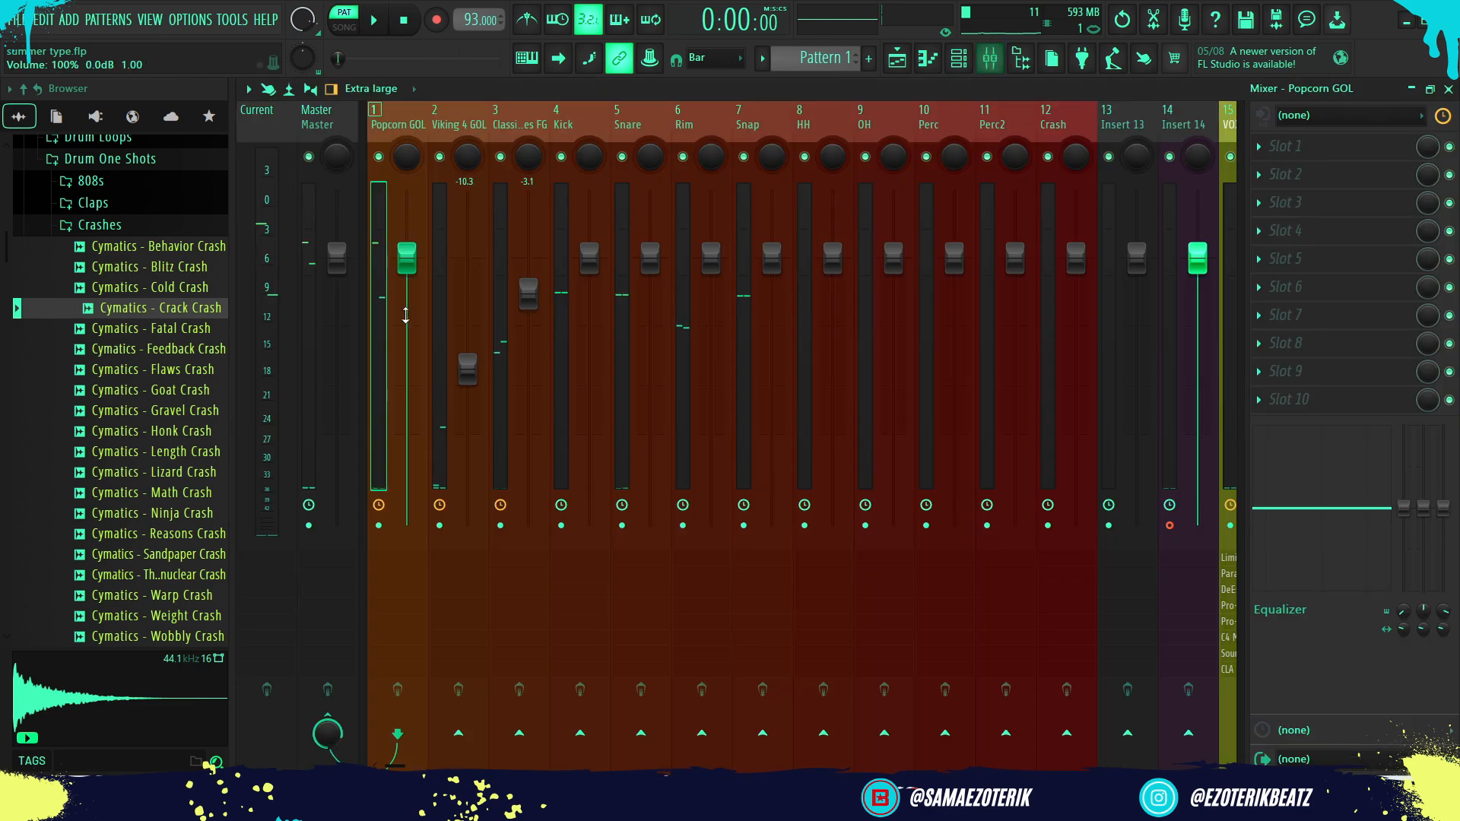
left_click(432, 259)
left_click_drag(418, 260, 410, 364)
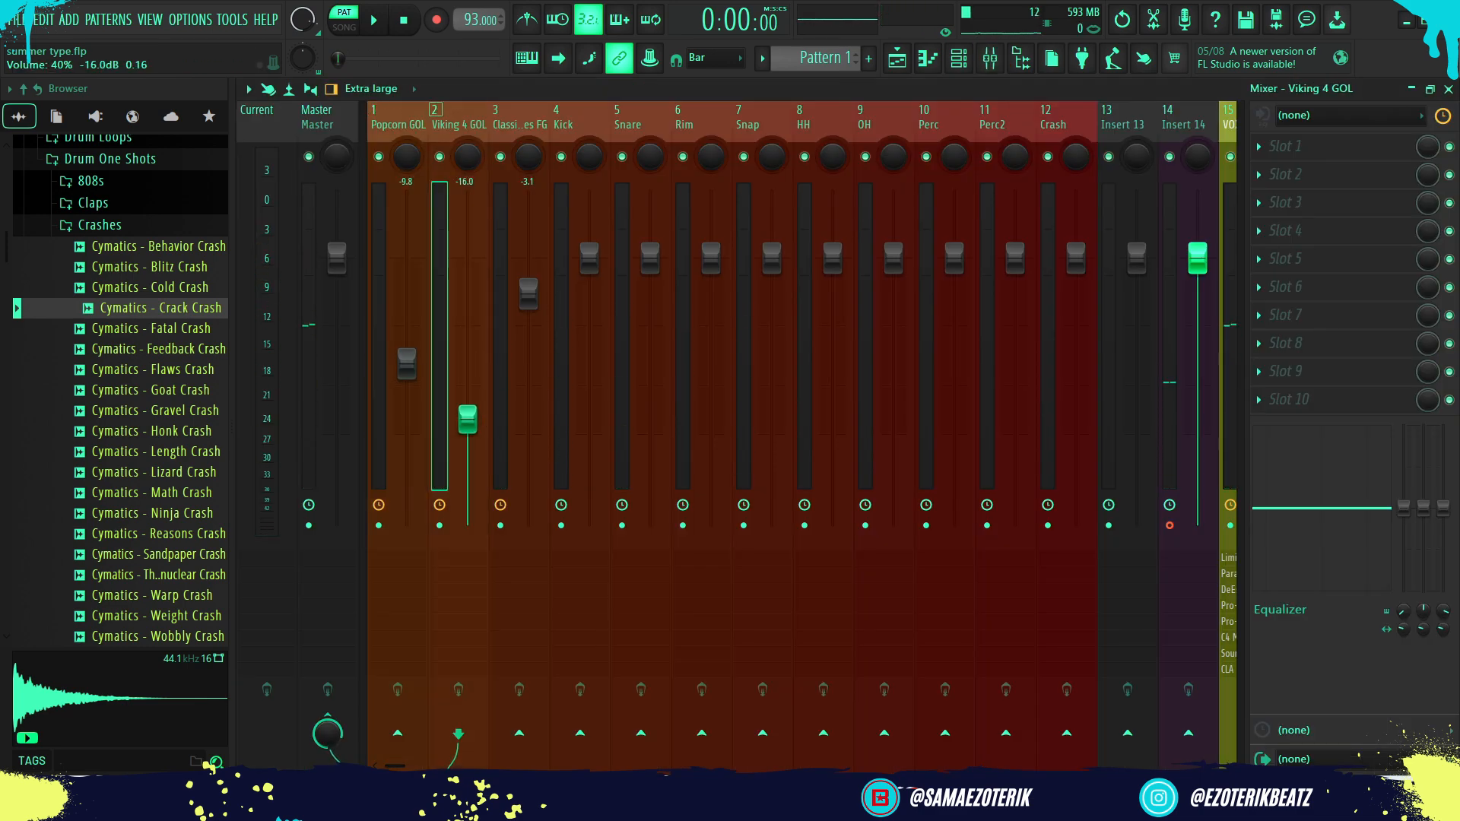
key("space")
left_click_drag(529, 292, 537, 371)
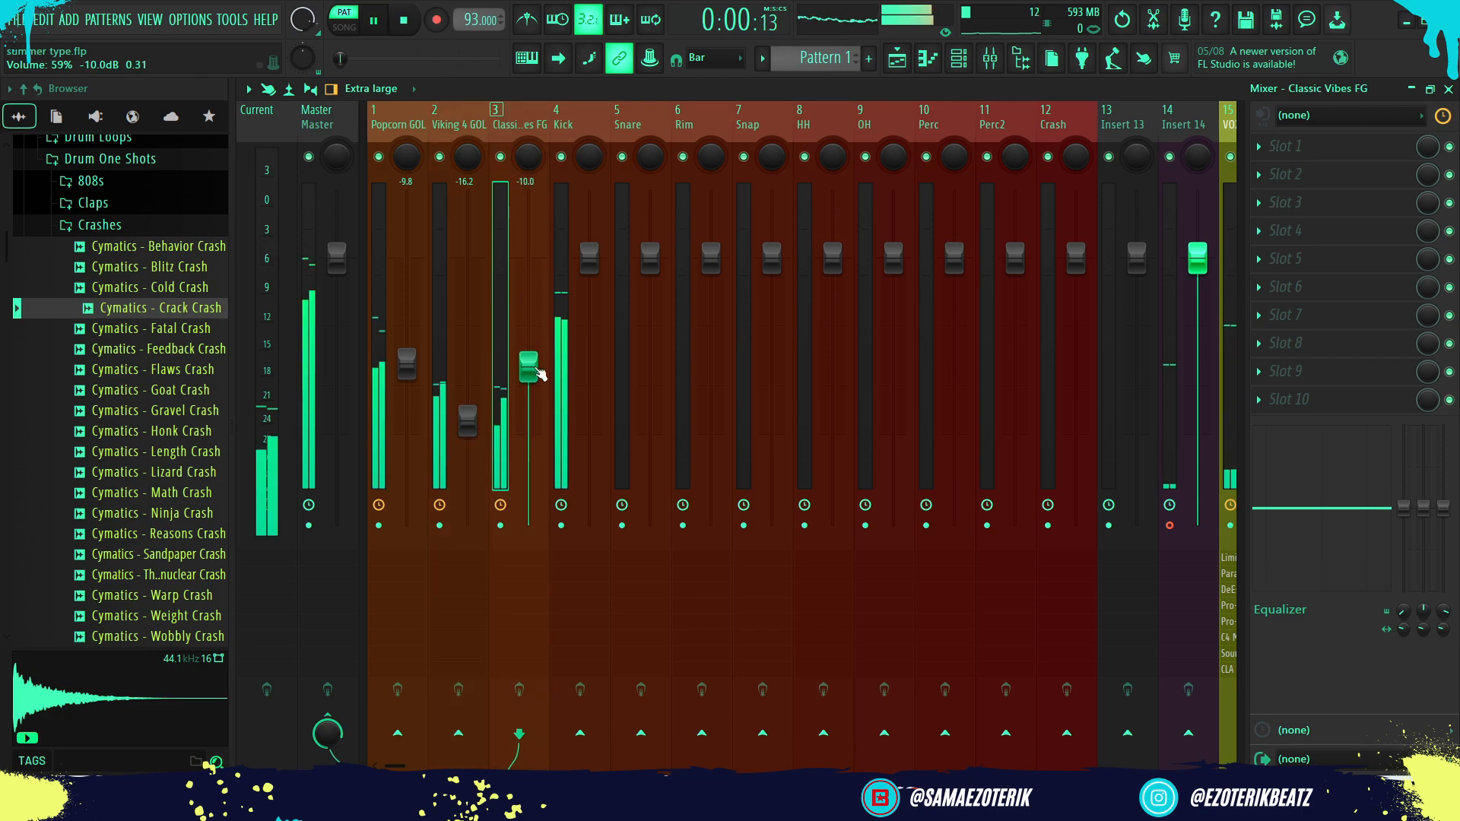
Repeat the Rim, Snap and Snare hits on steps 4, 7 and 13 of bar 2 and check them by playback.
left_click(959, 58)
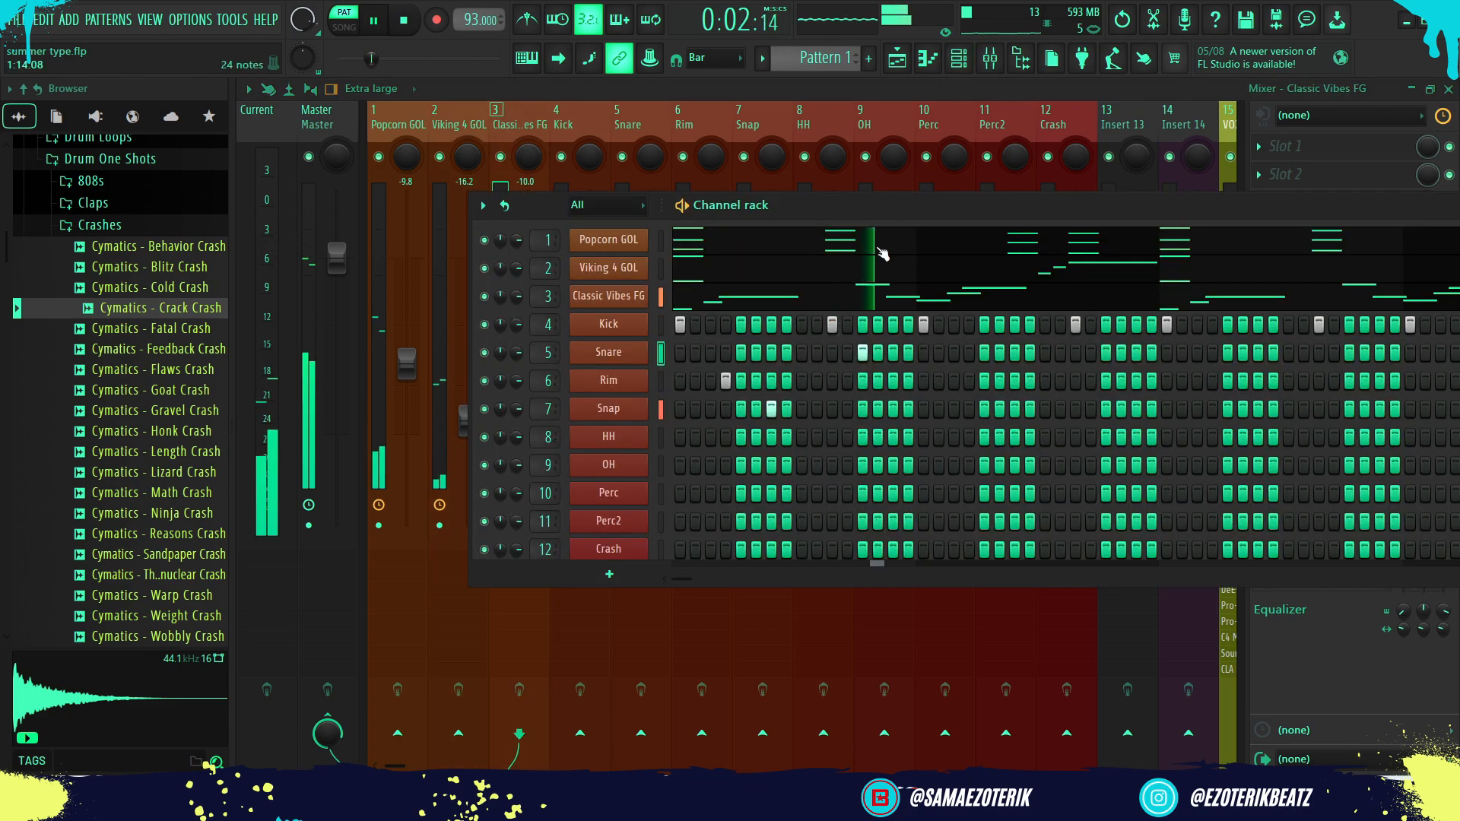
key("space")
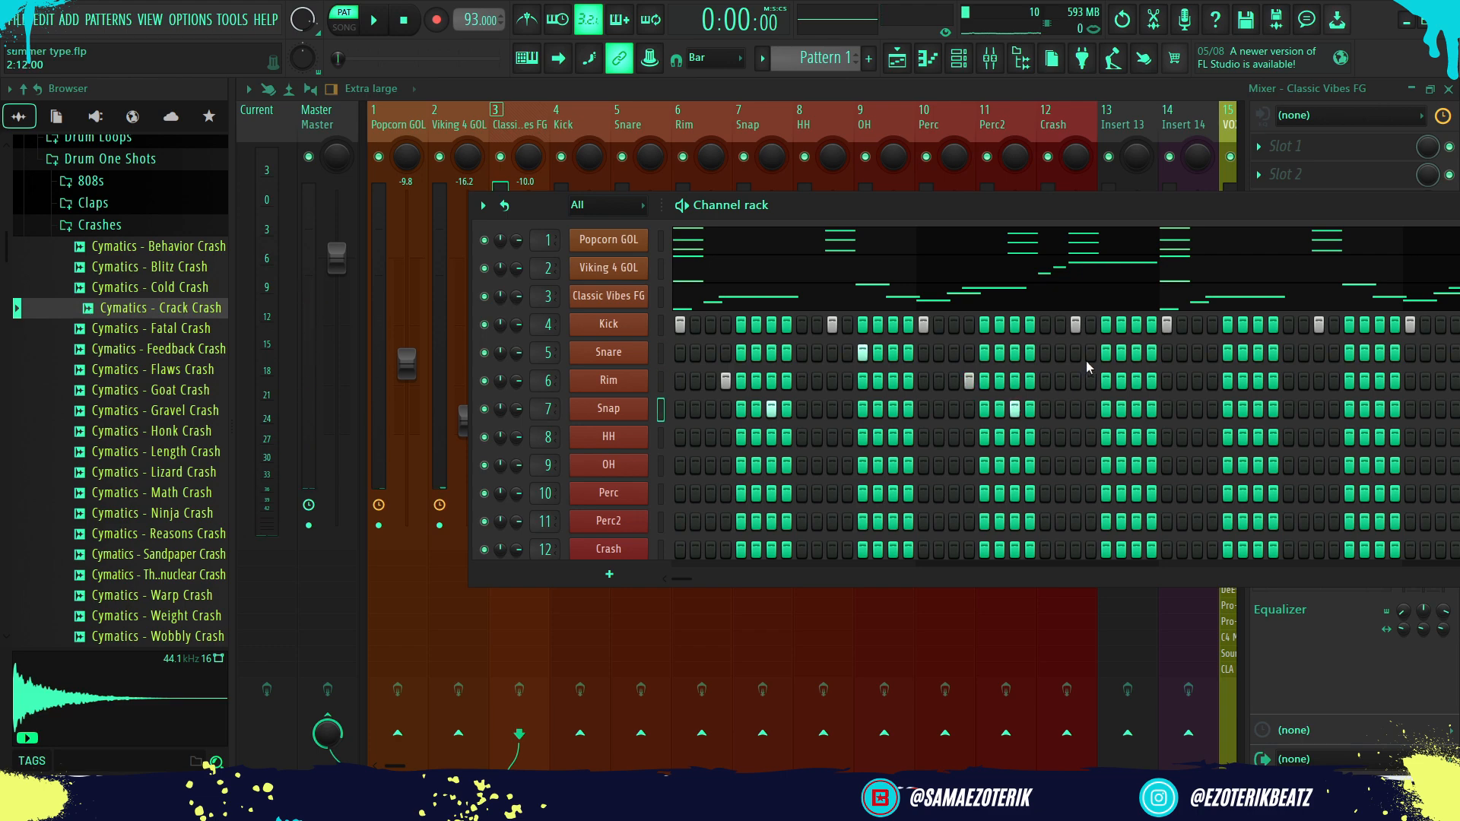
key("space")
left_click_drag(1238, 202, 928, 233)
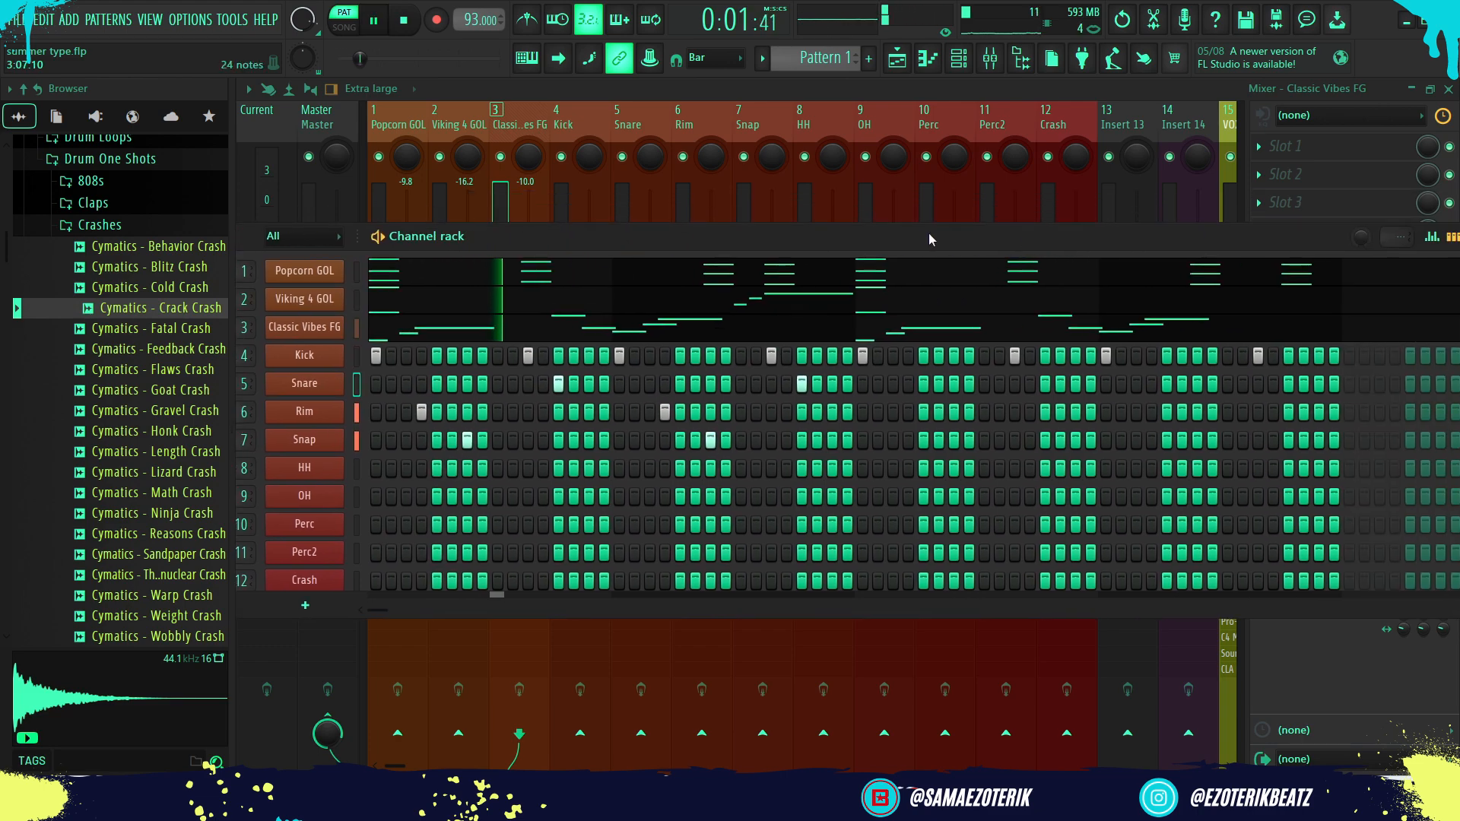
key("space")
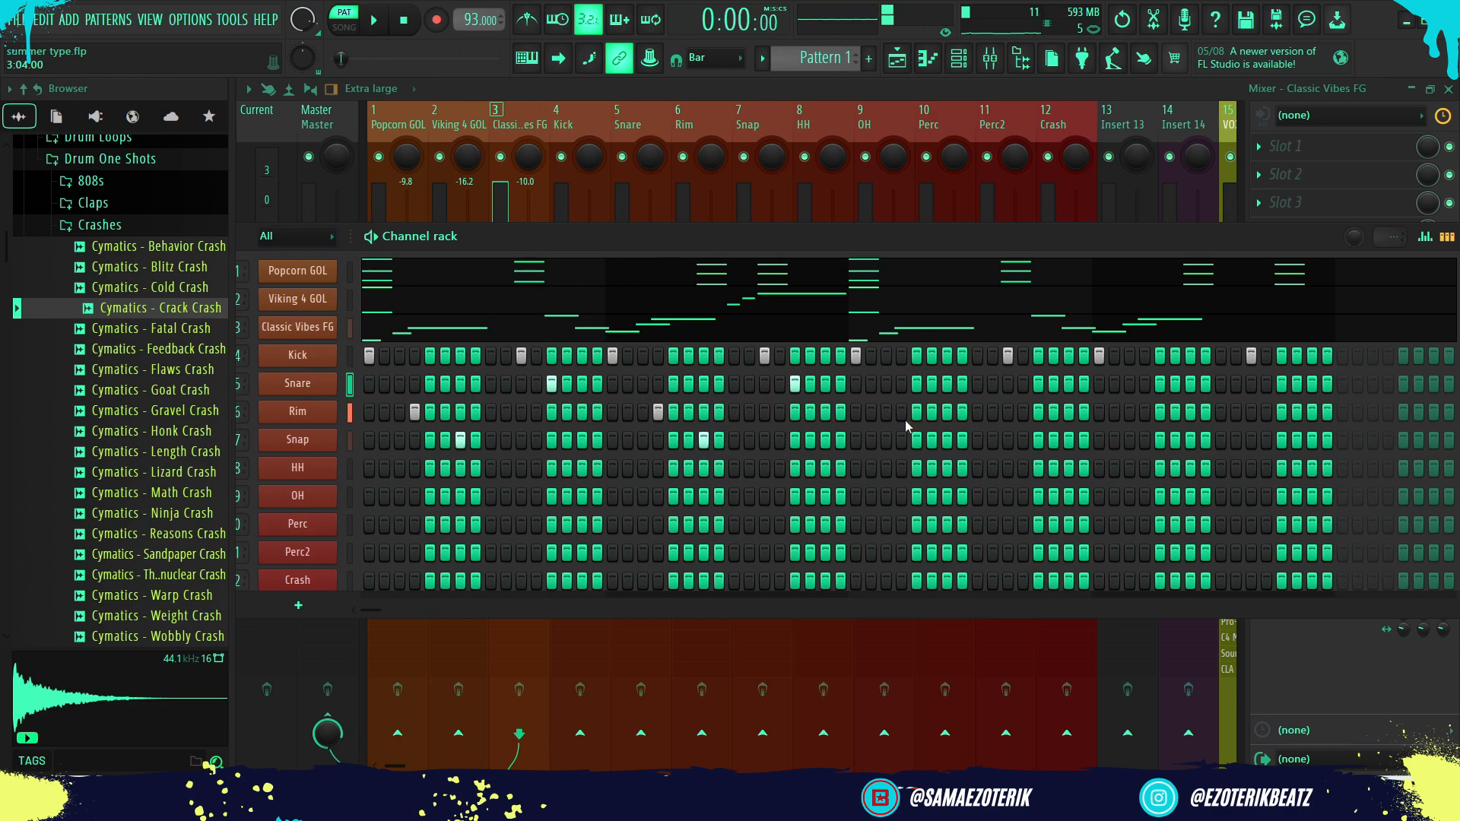
key("space")
left_click_drag(635, 234, 960, 216)
key("space")
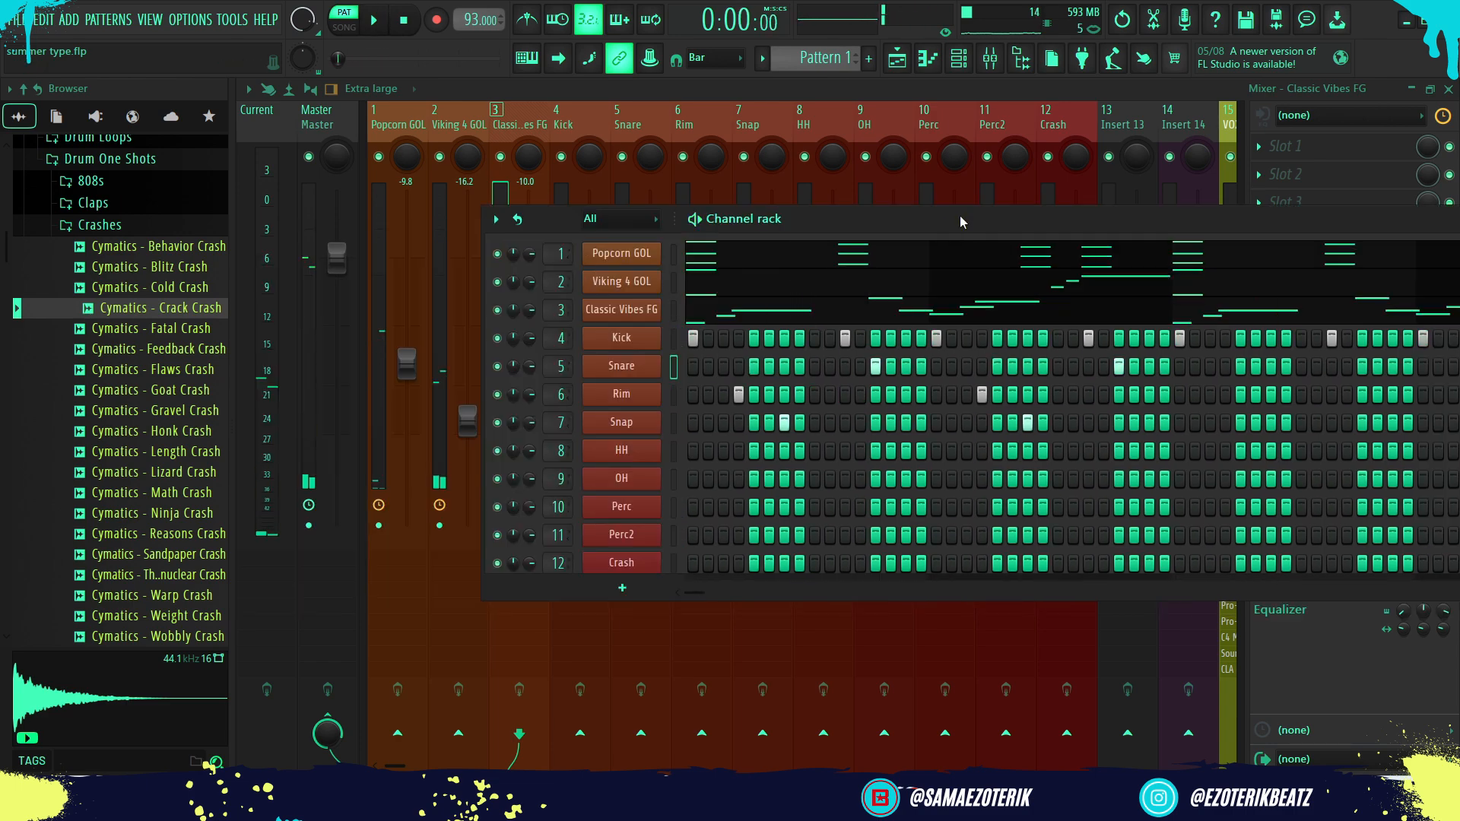
Examine the sampler settings of the Snap, Rim and HH channels.
left_click(639, 423)
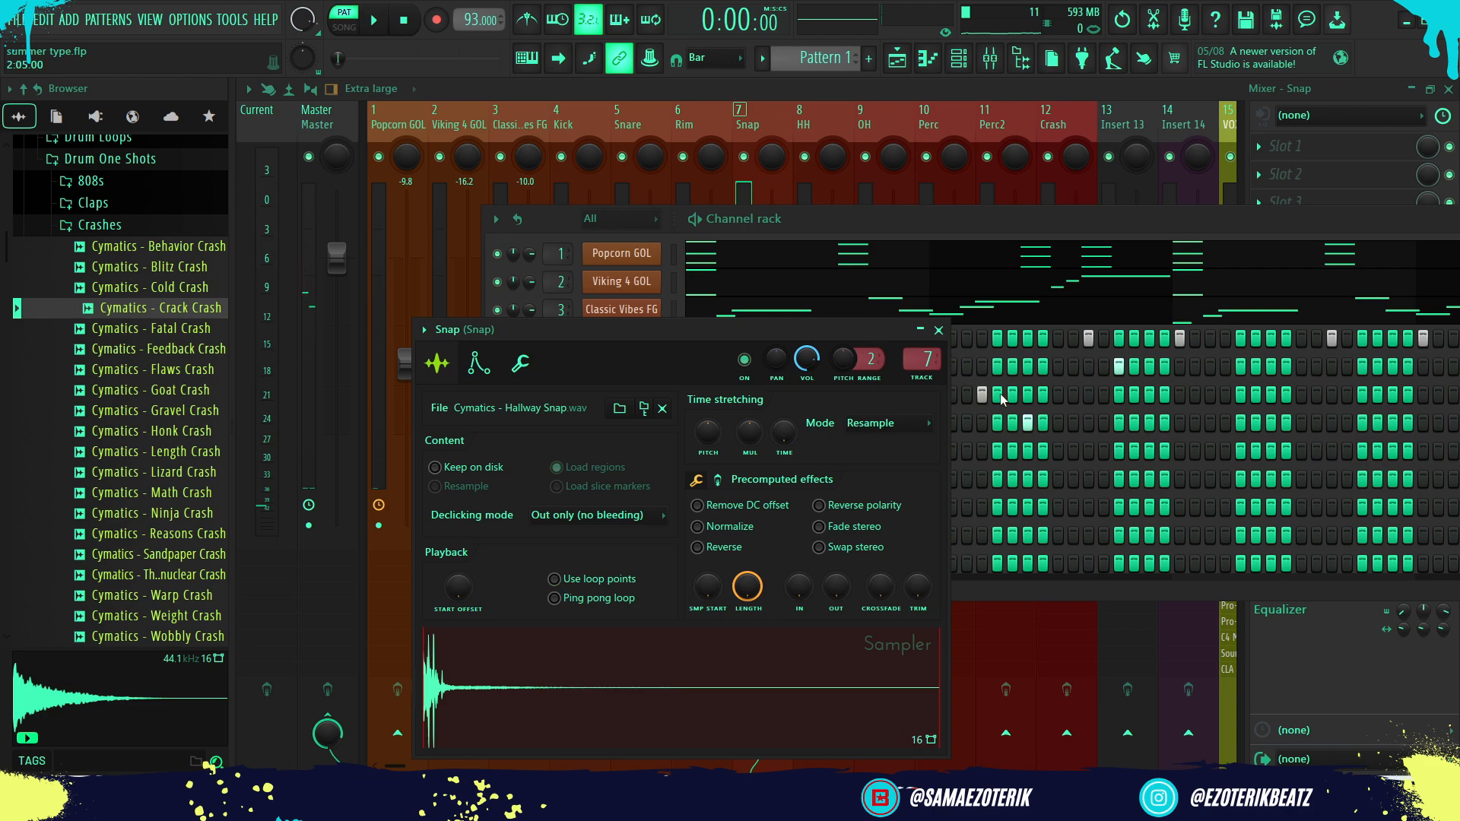
left_click(939, 330)
left_click(637, 394)
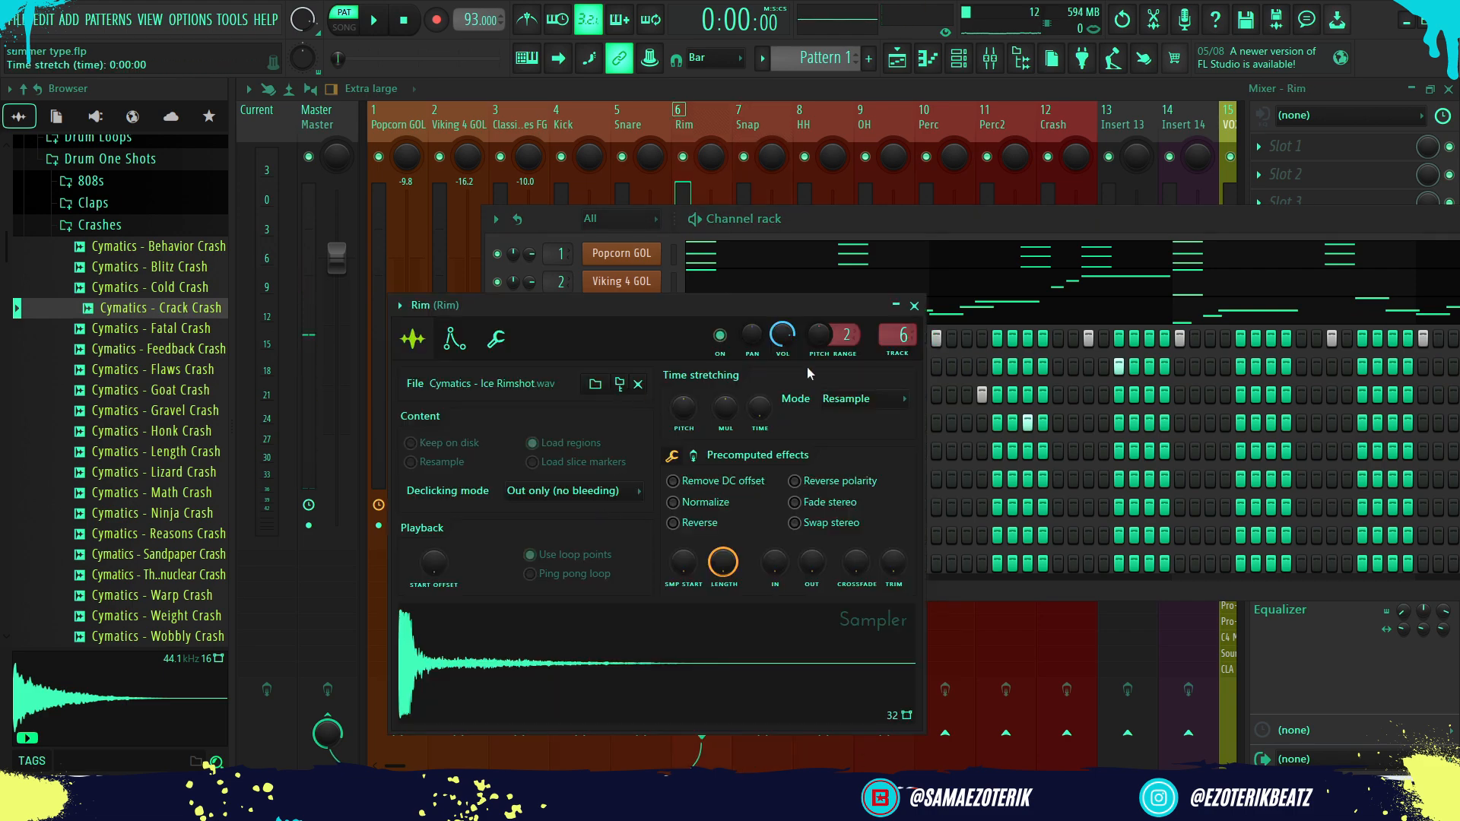
left_click(914, 305)
left_click(625, 454)
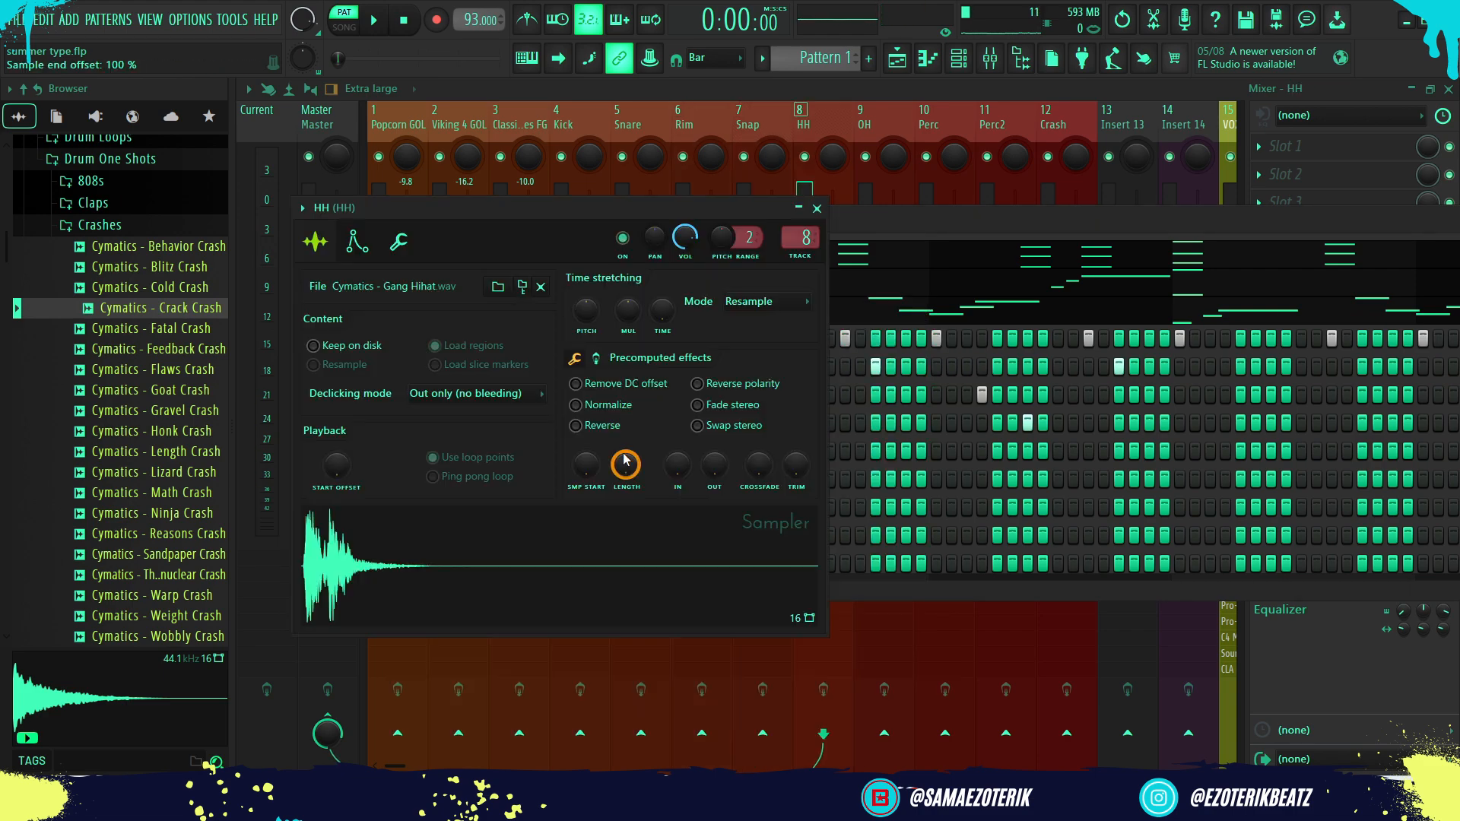
left_click(817, 209)
Add the Rim on step 4, the Snap on step 7 and the Snare on step 13 of bar 3 while the pattern plays.
key("space")
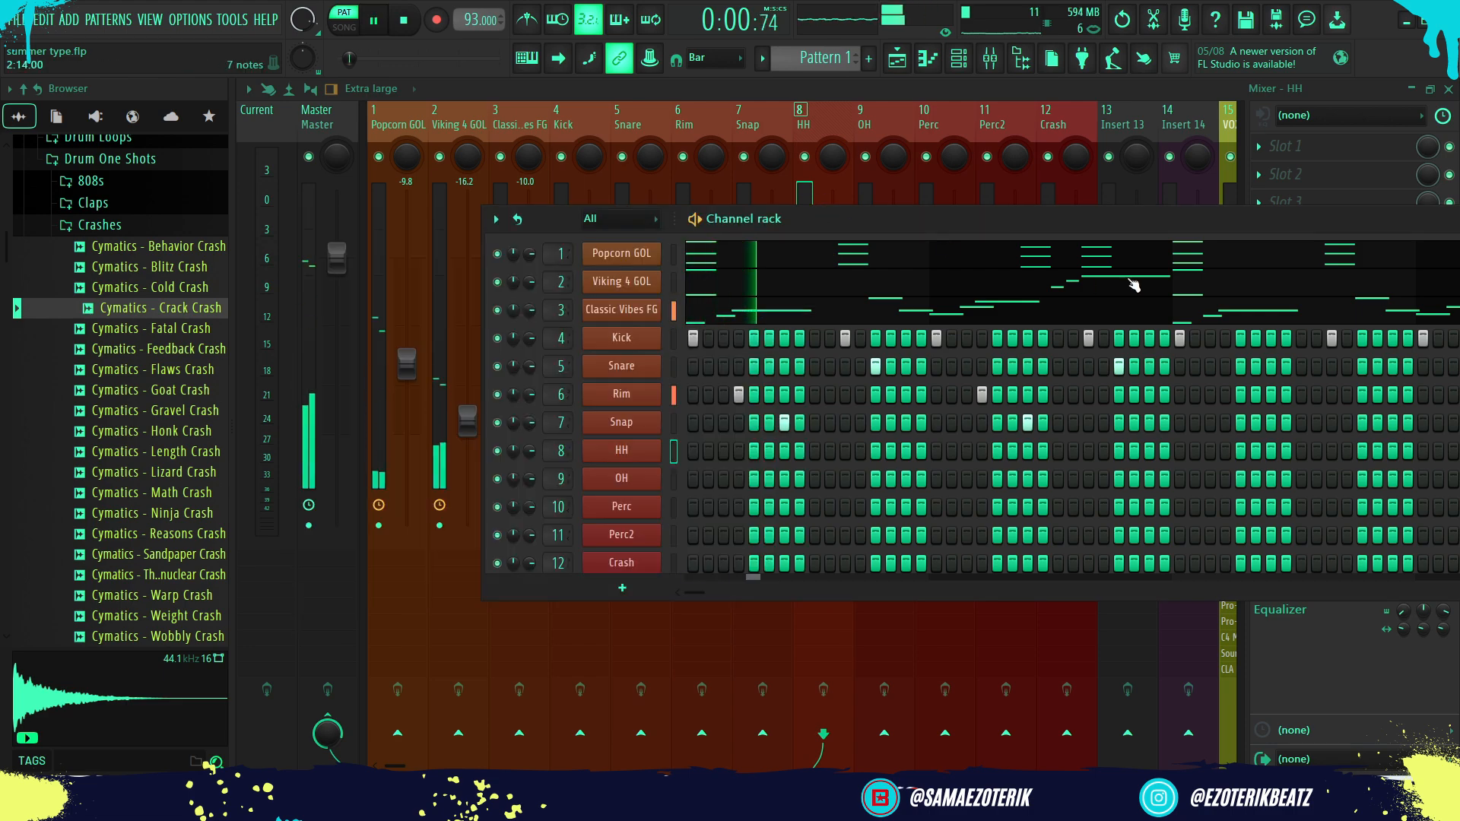
left_click(1064, 145)
left_click(958, 58)
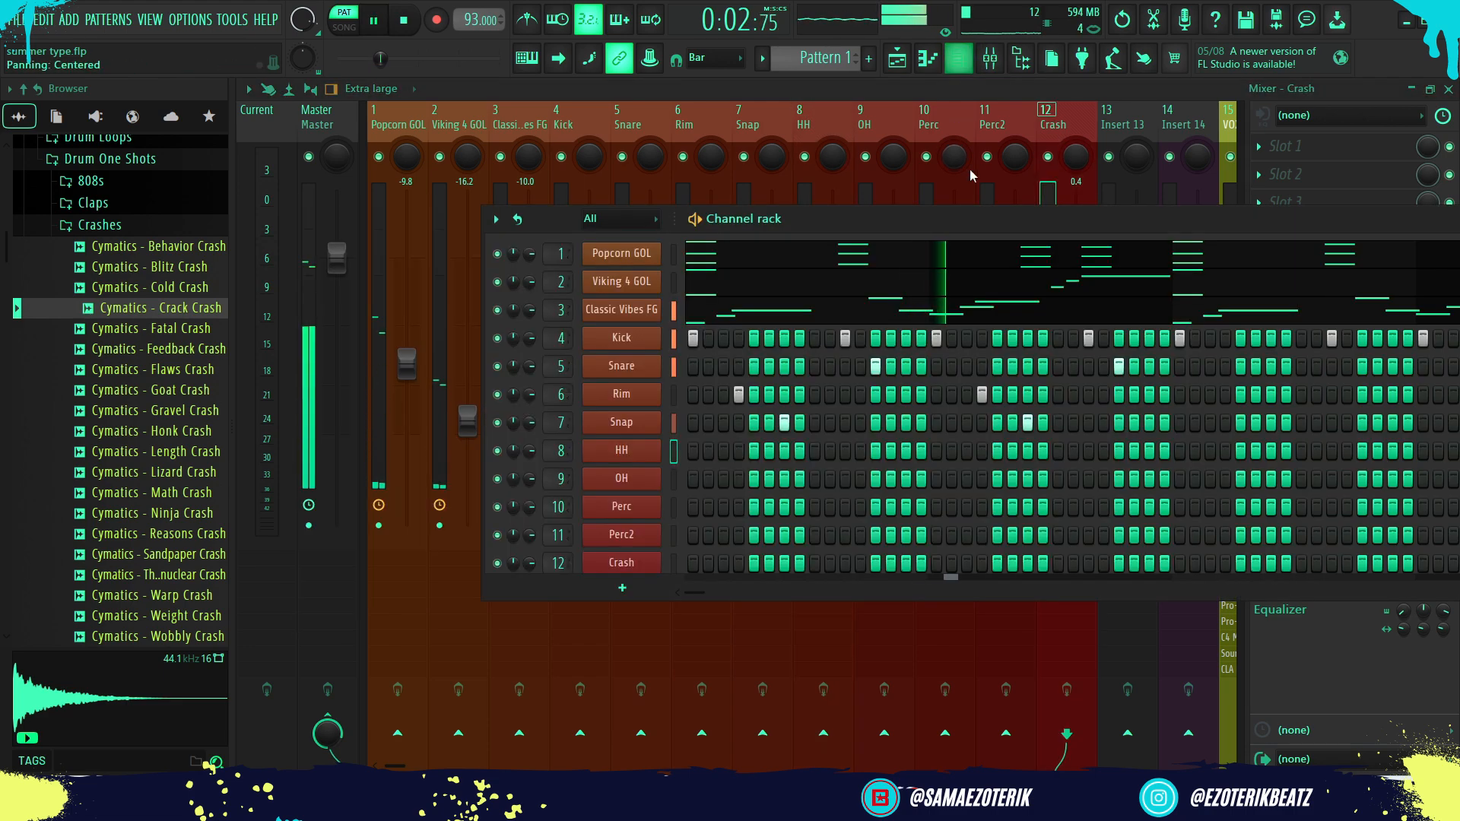
left_click_drag(1012, 215, 599, 228)
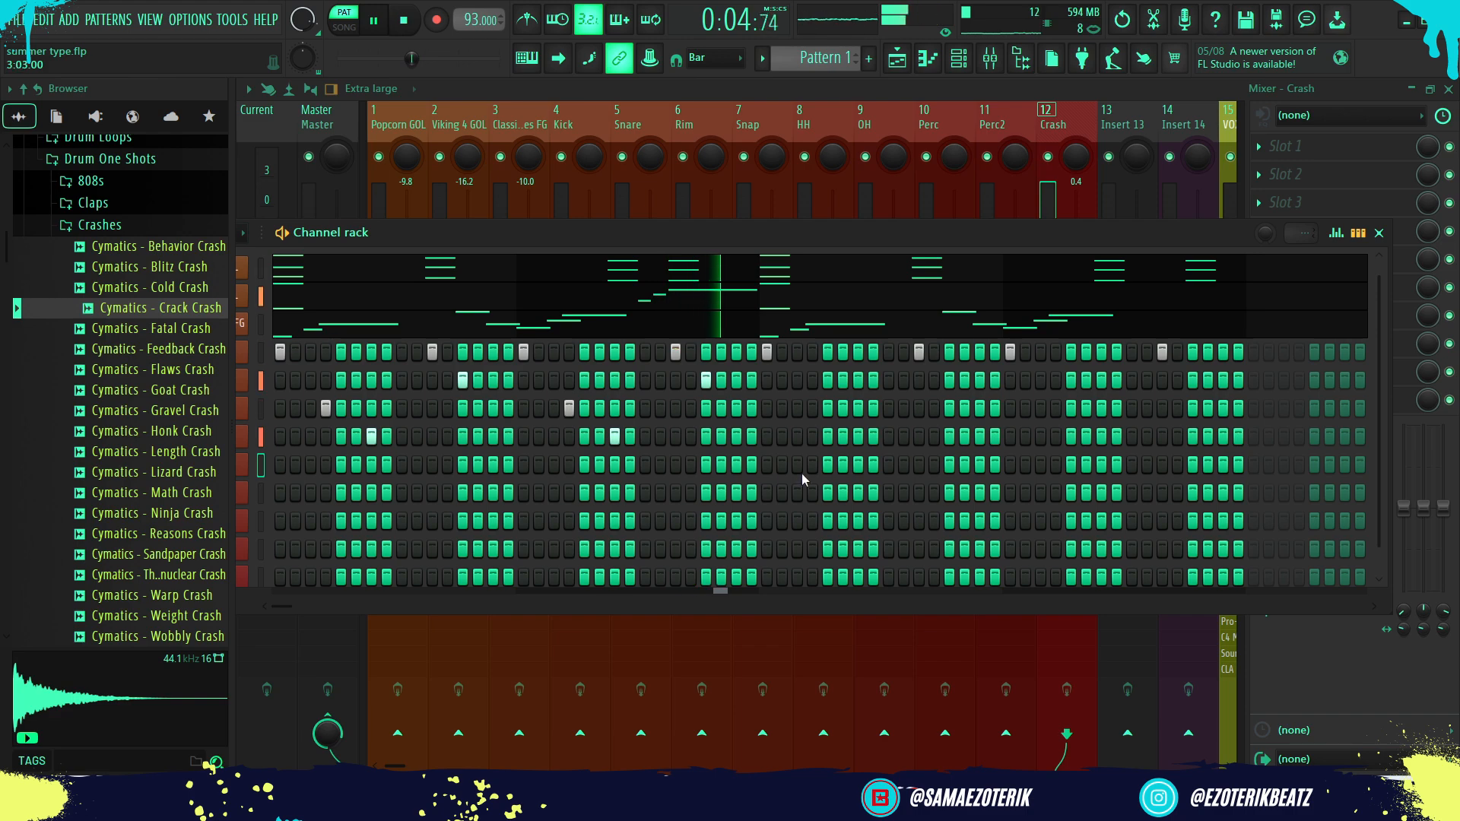
key("space")
key("space")
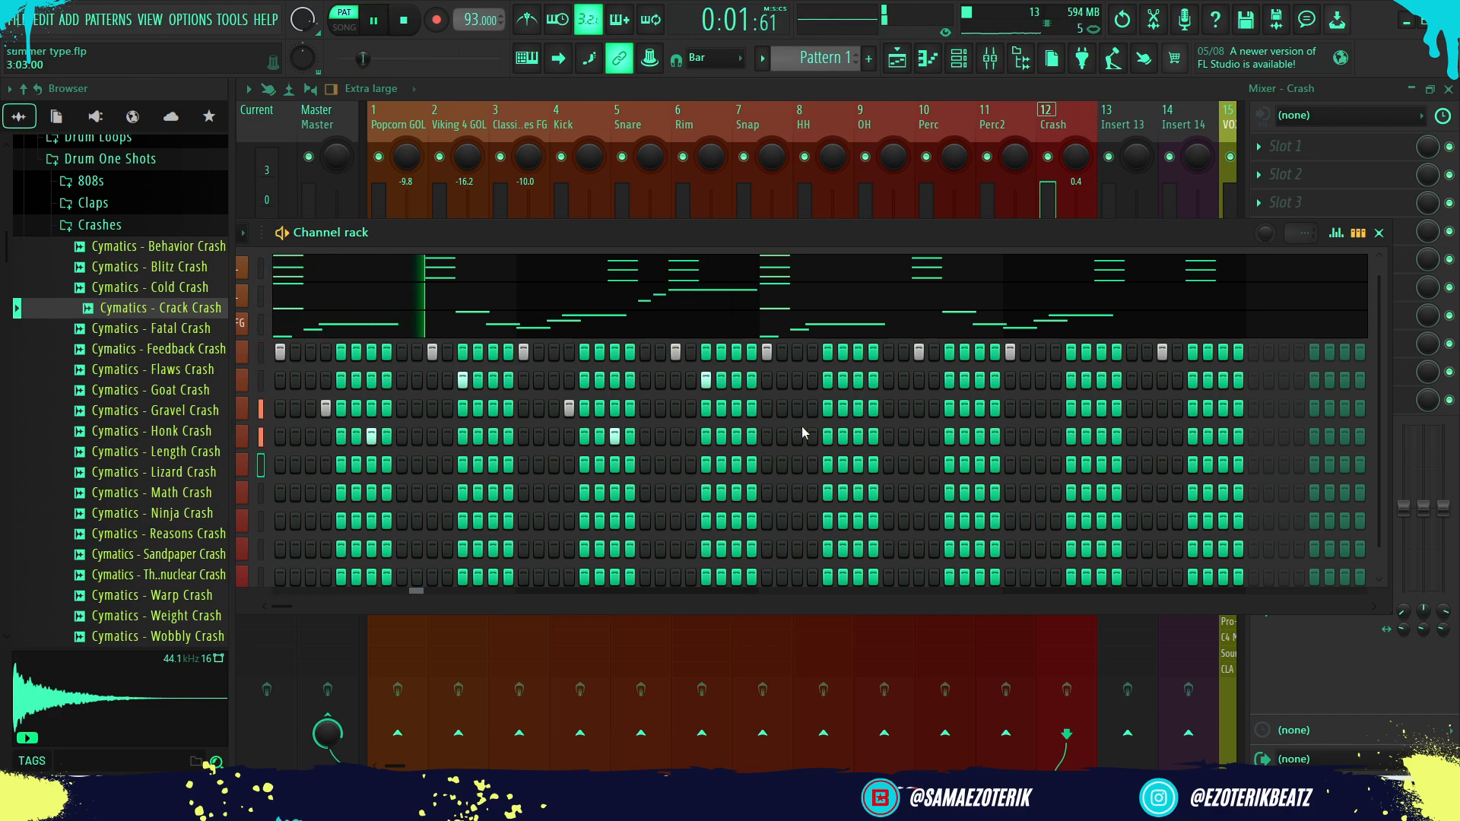
left_click(810, 408)
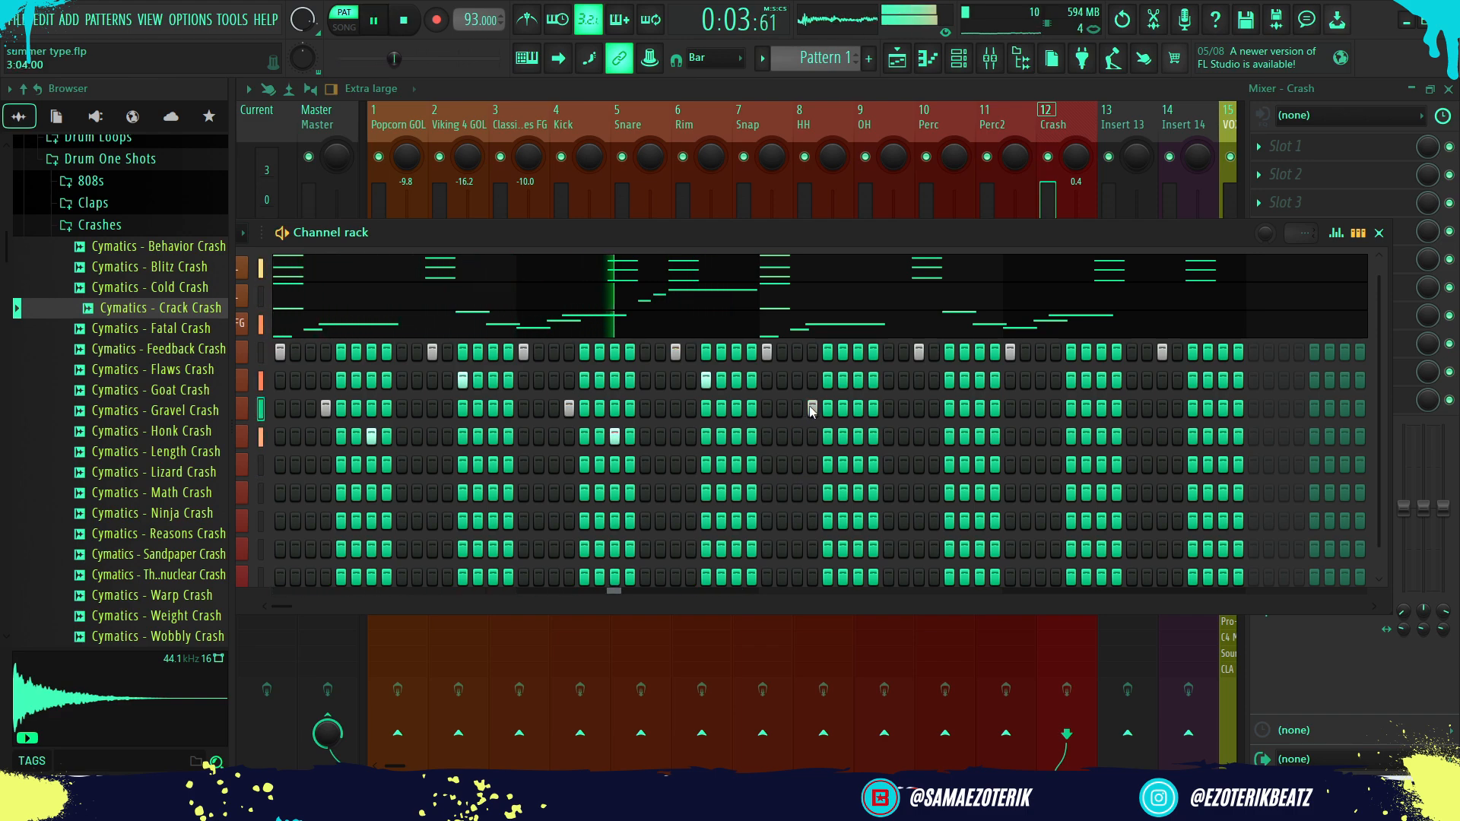
left_click(858, 436)
left_click(949, 380)
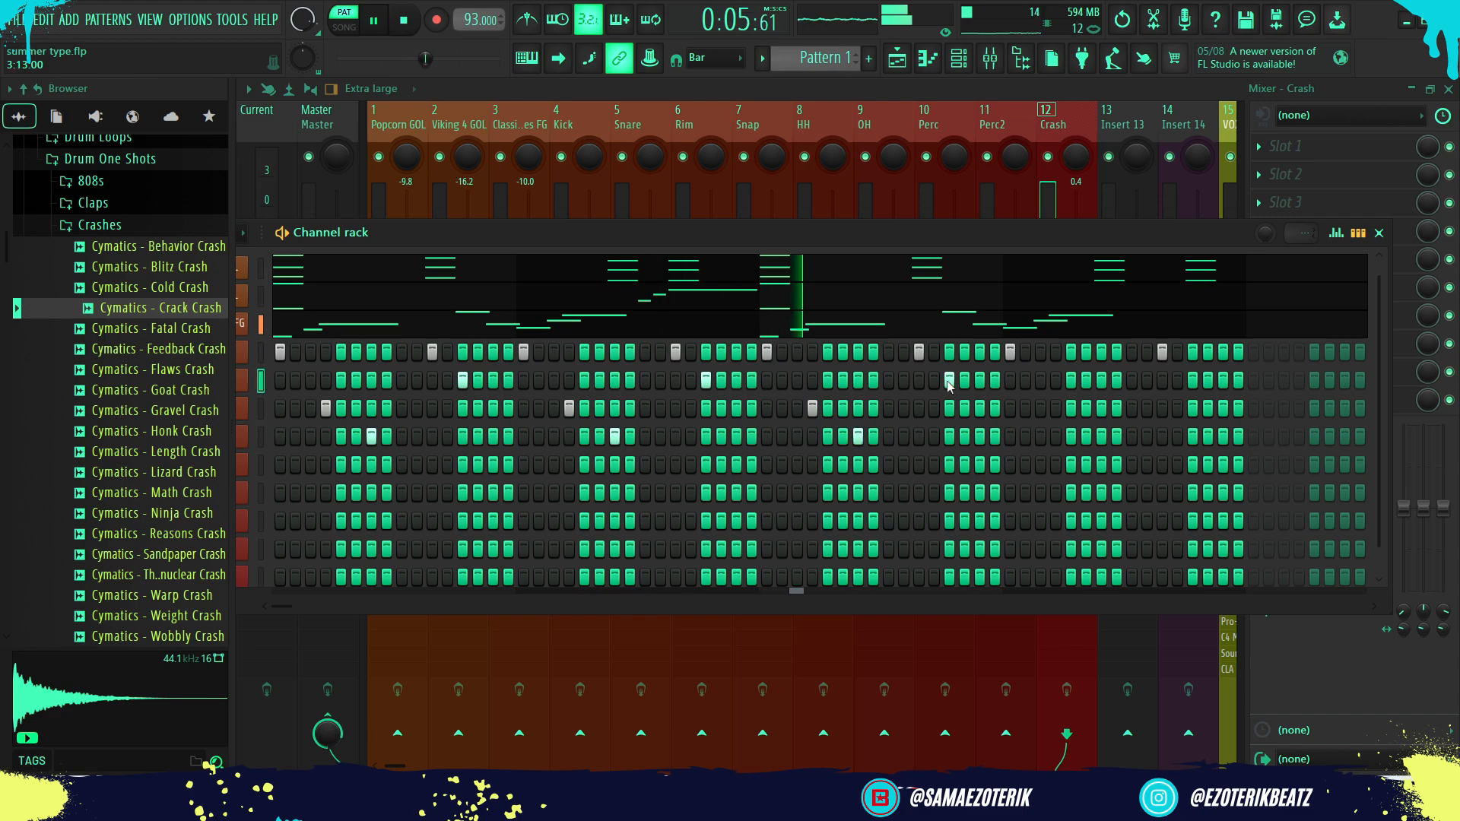
Complete bar 4 with a Rim on step 4, a Snap on step 7 and a Snare on step 13.
left_click_drag(1067, 236, 836, 242)
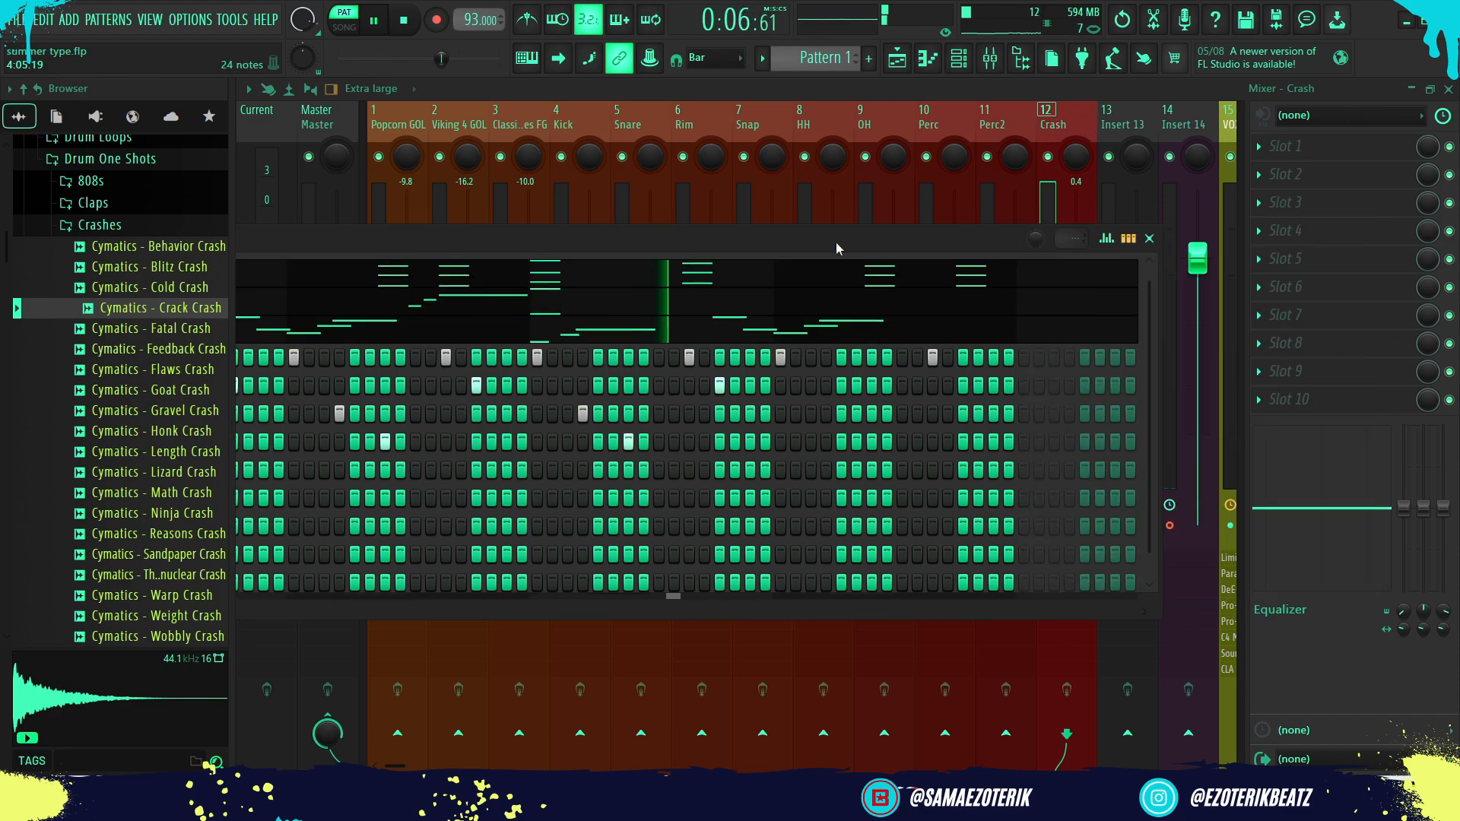
left_click(825, 414)
left_click(871, 441)
left_click(963, 385)
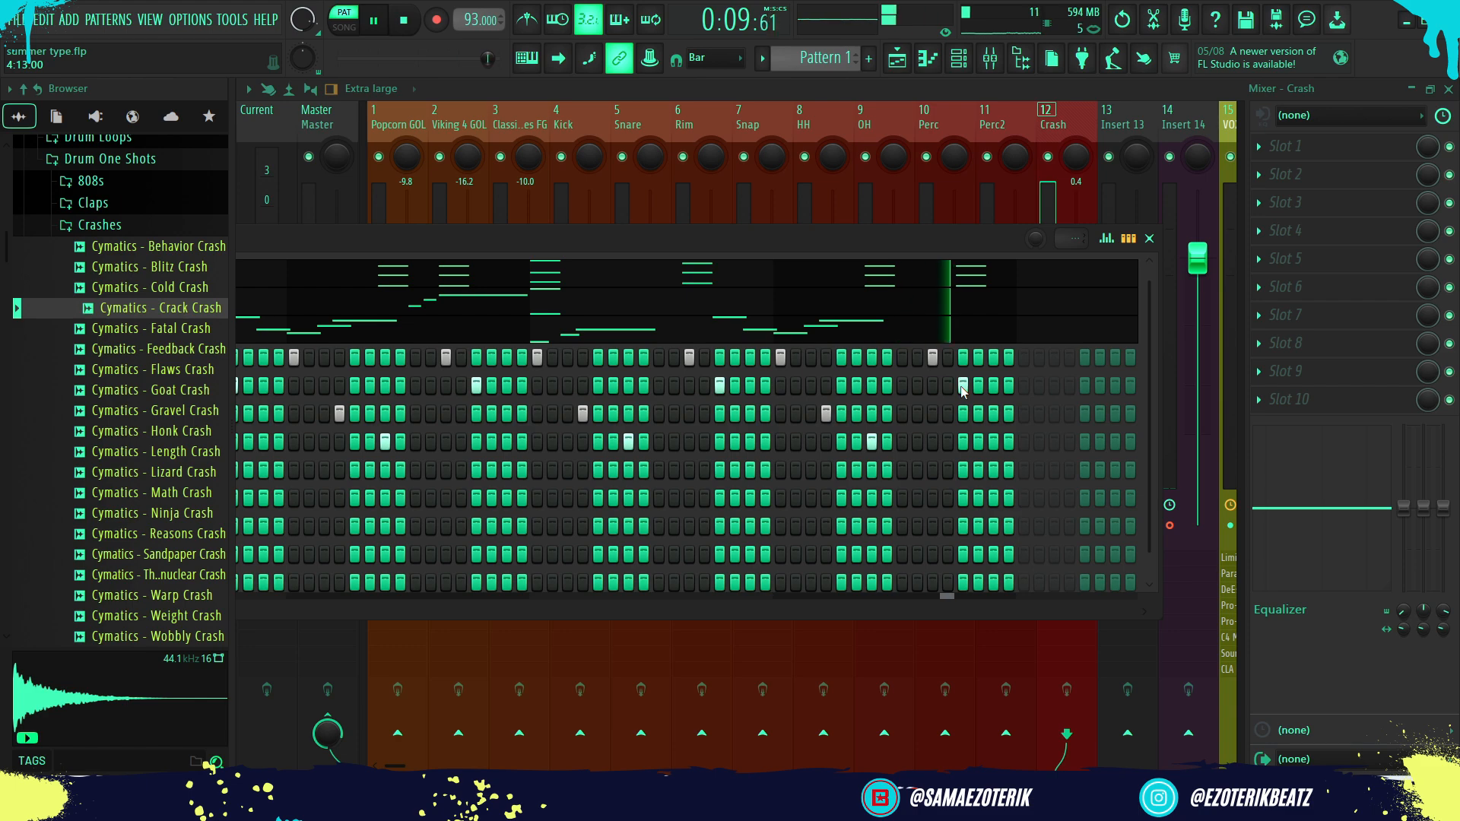
left_click_drag(636, 234, 1019, 219)
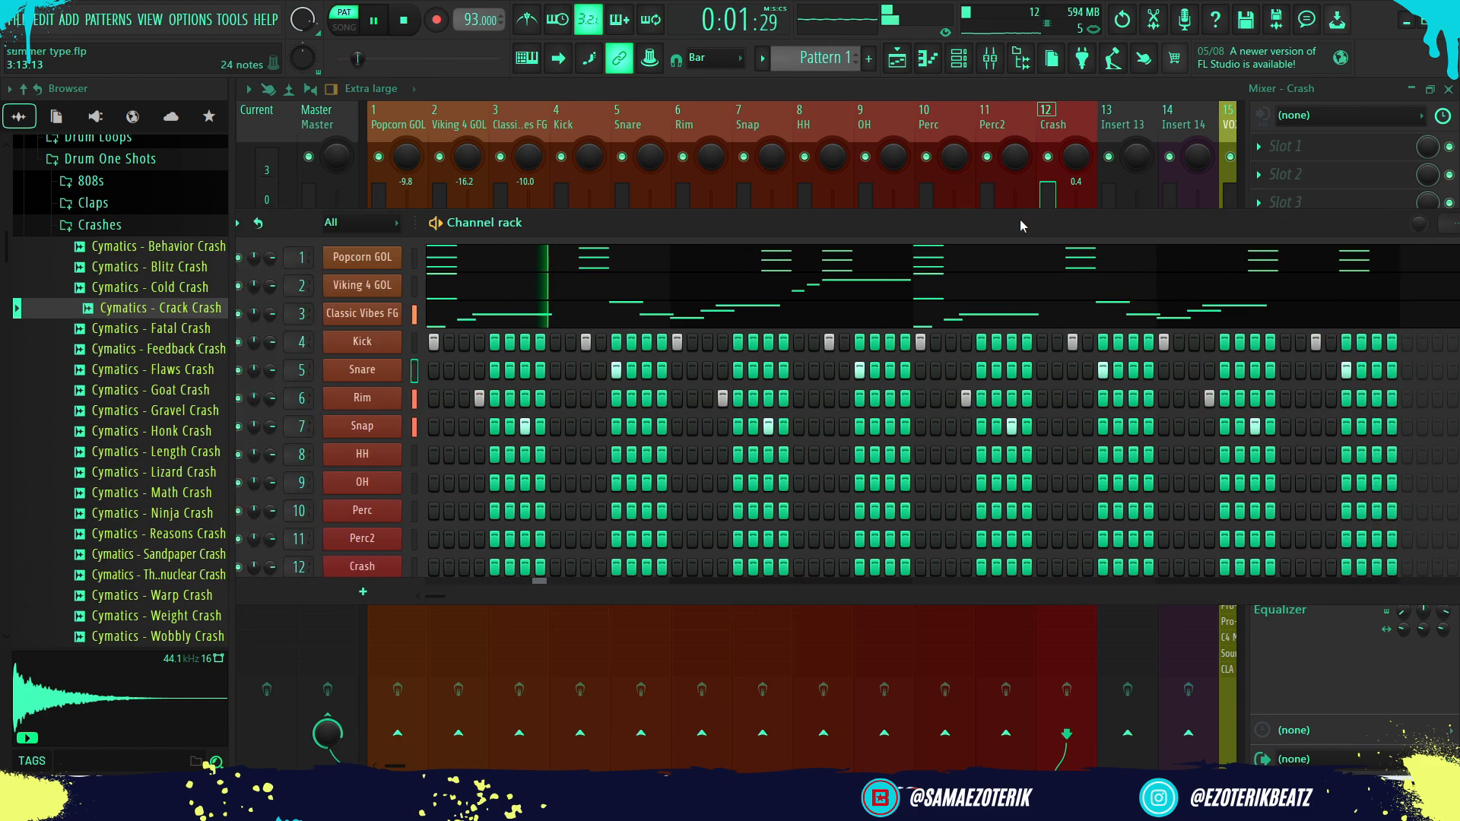
Place HH hits on steps 1 and 10 of bar 1 and replay the pattern from the start.
left_click(415, 455)
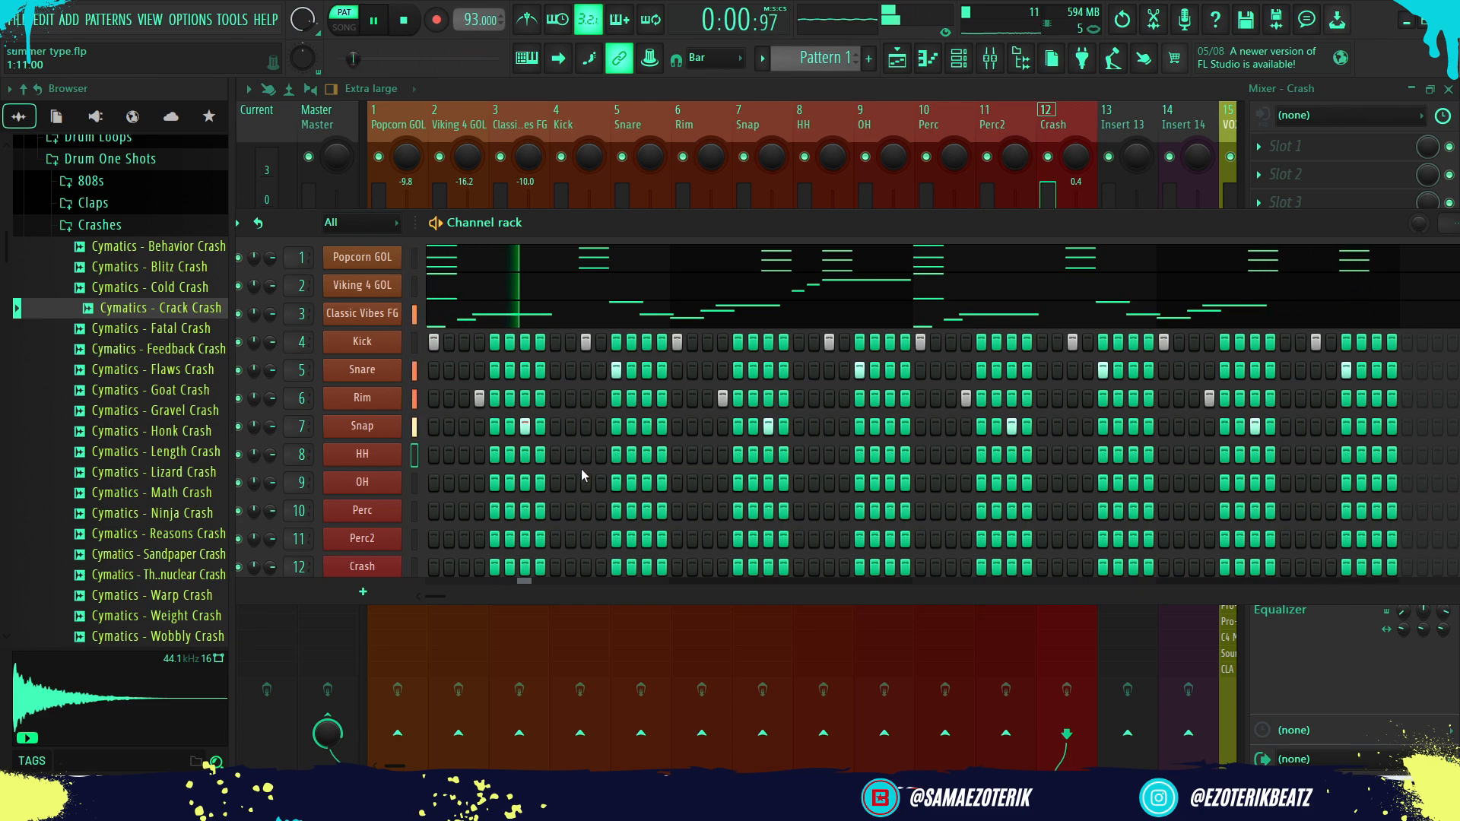
key("space")
key("space")
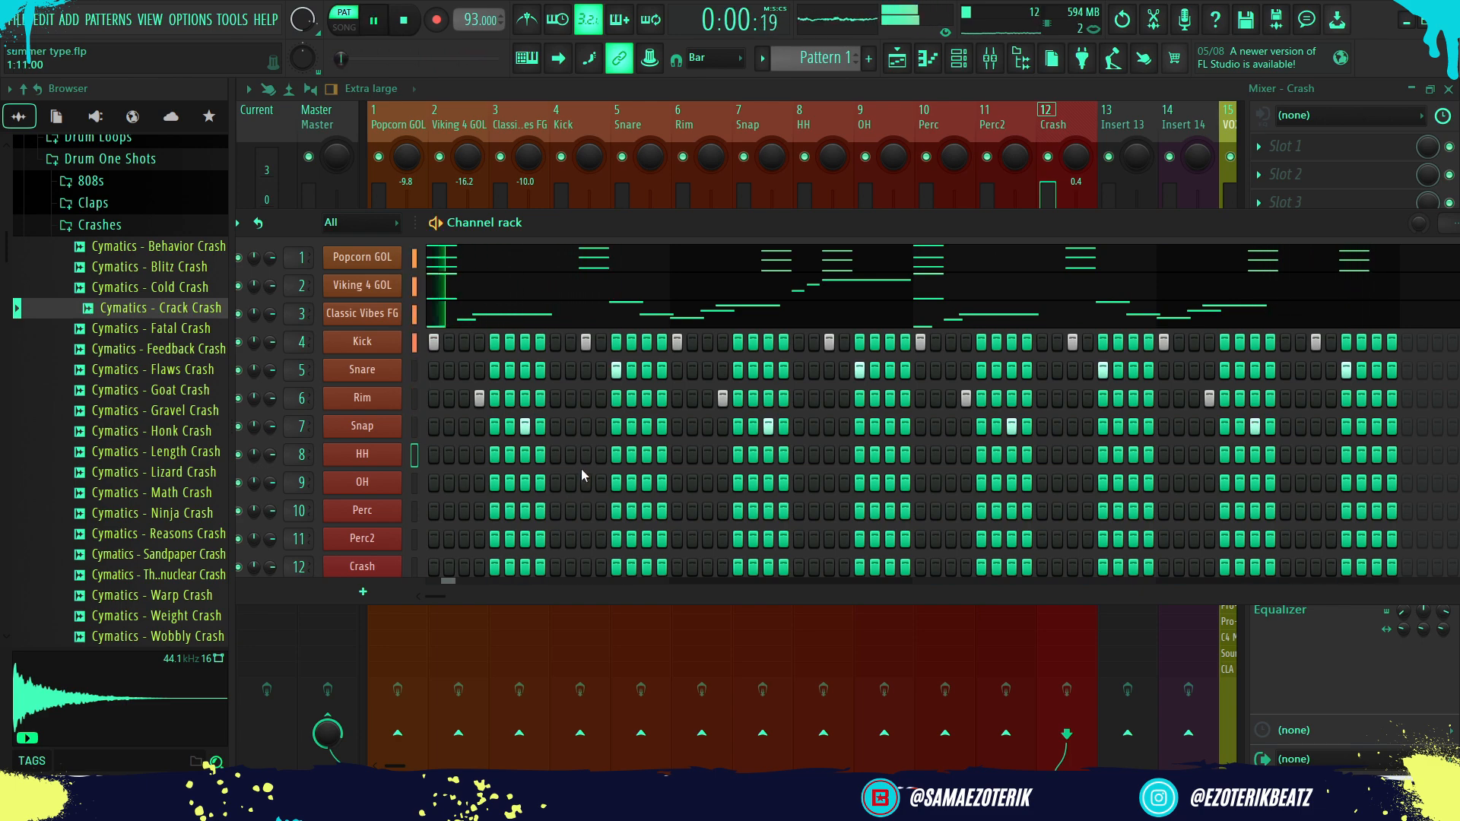
key("space")
left_click(571, 454)
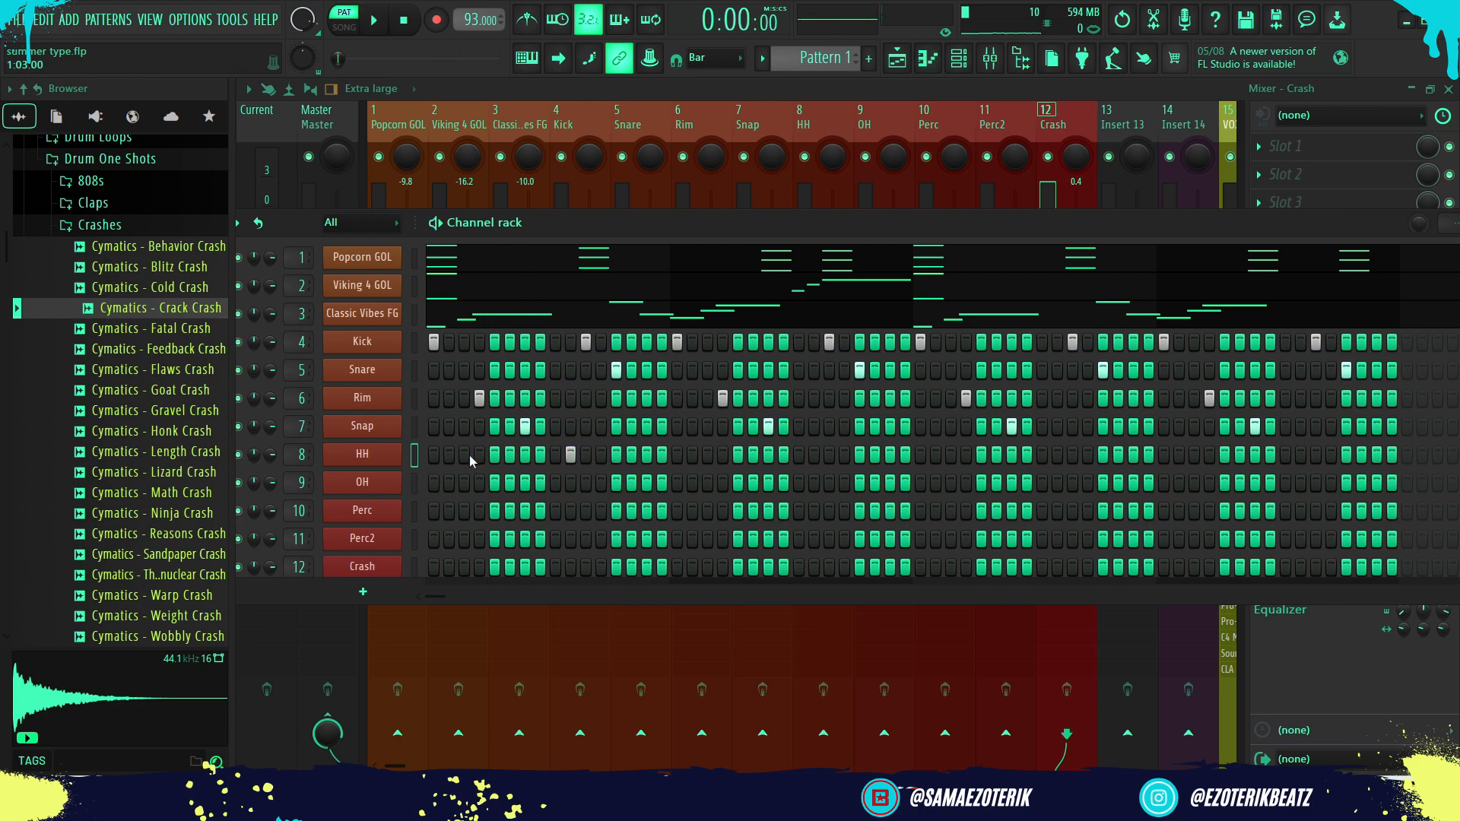
left_click(435, 459)
key("space")
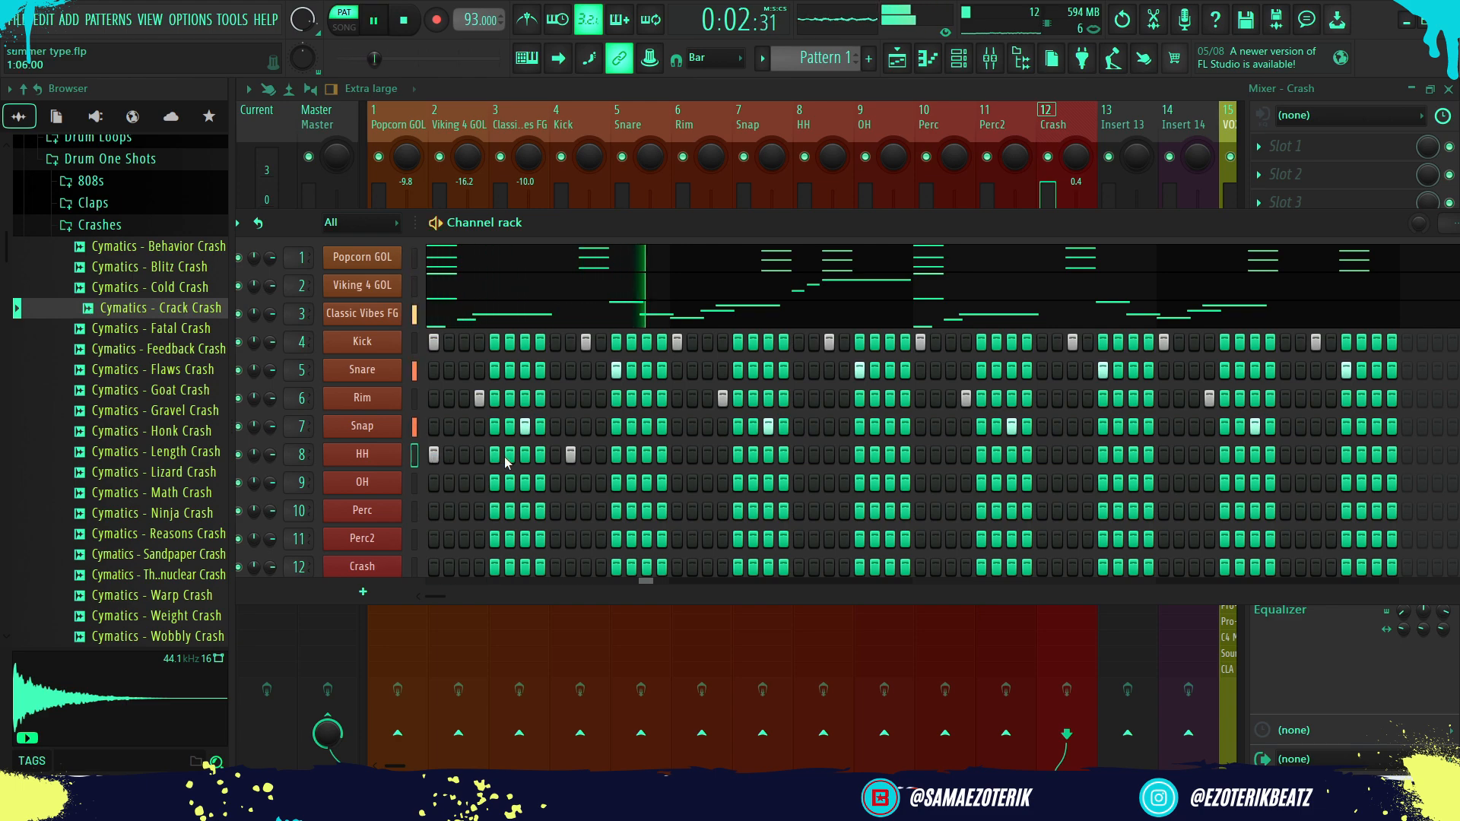
key("space")
key("space")
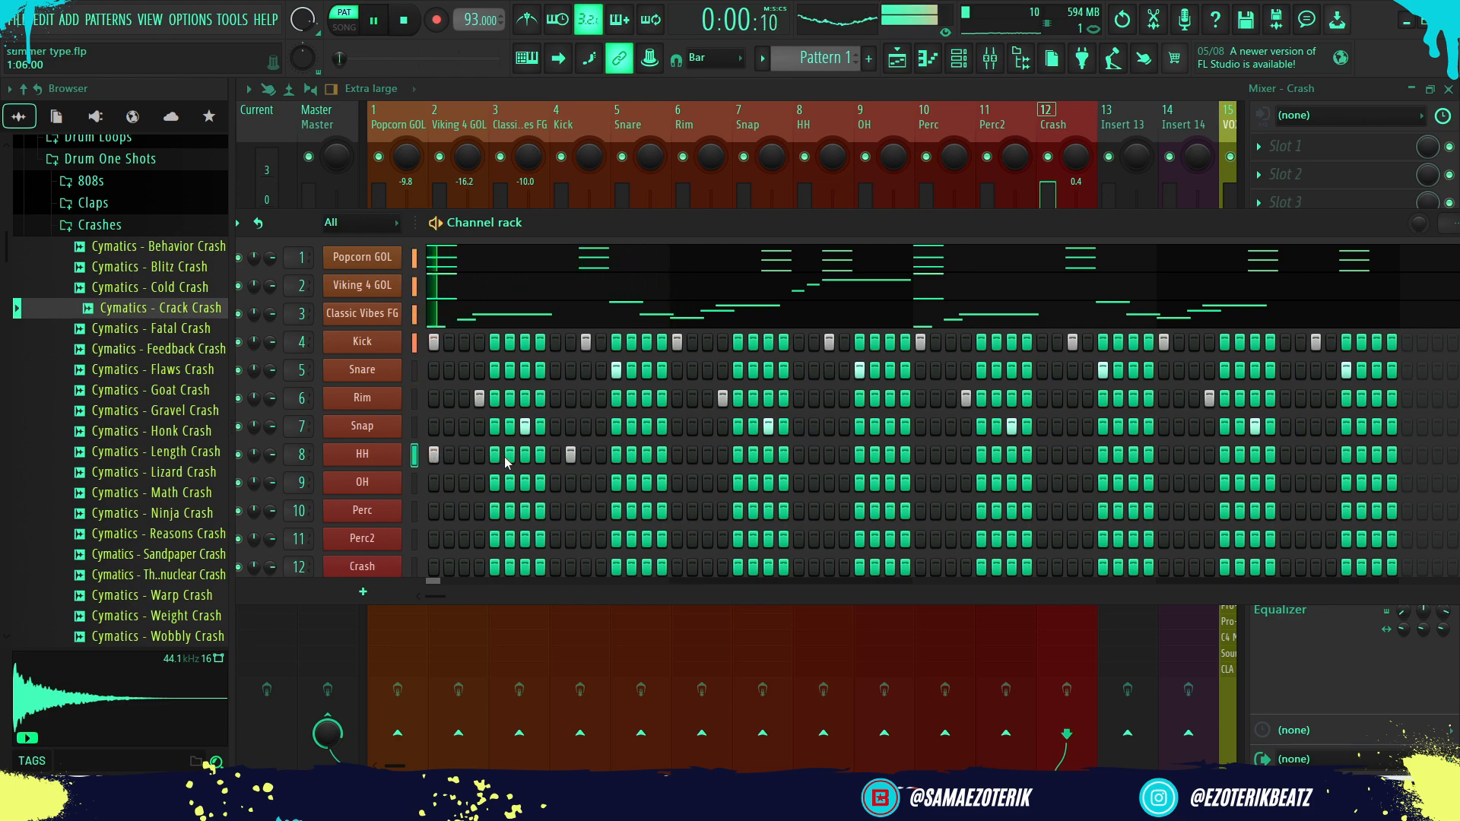
Add HH hits on steps 1, 2 and 3 of bar 2, then stop playback.
left_click(677, 454)
left_click(692, 454)
left_click(708, 455)
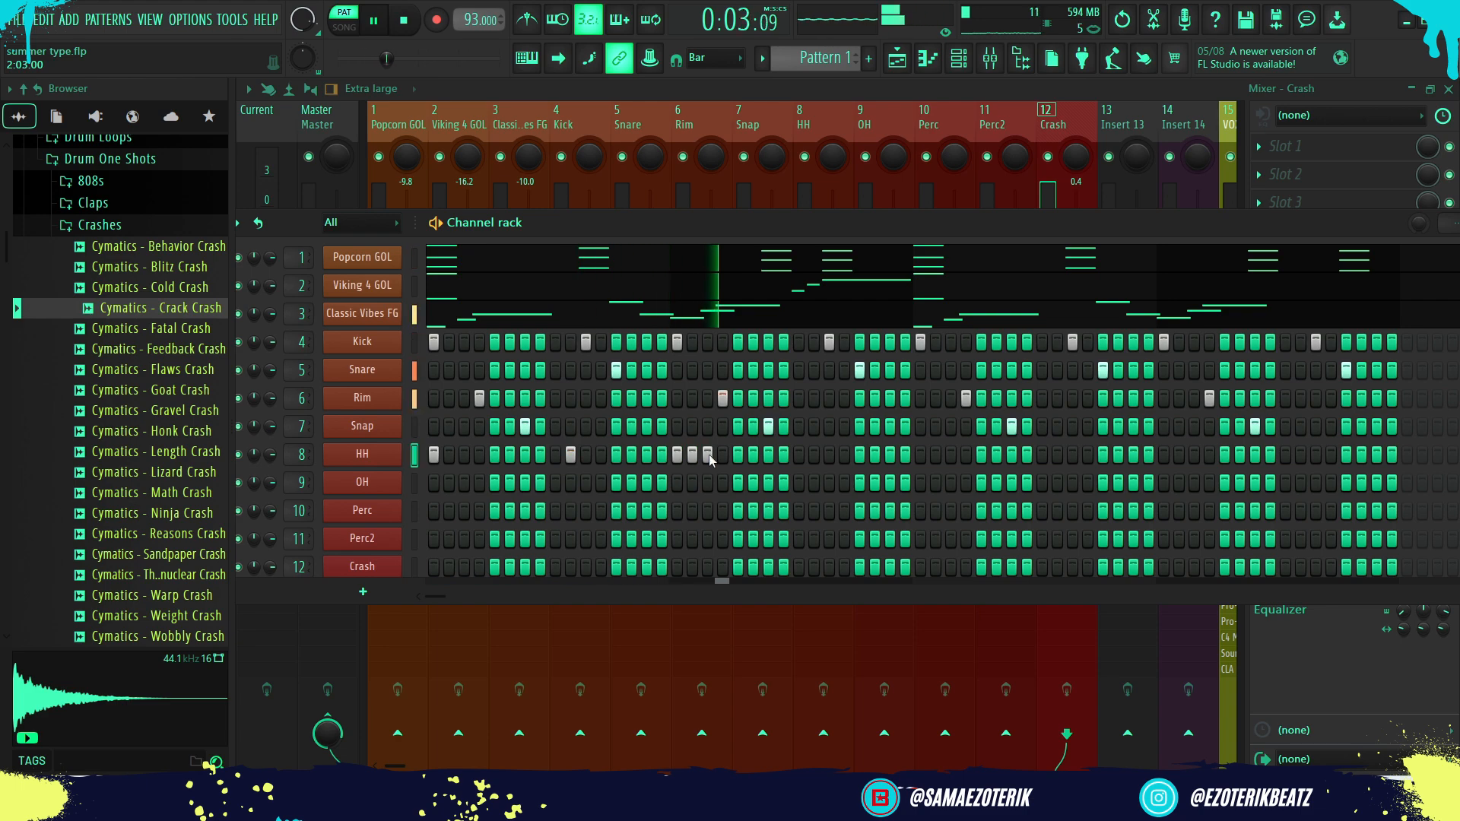
key("space")
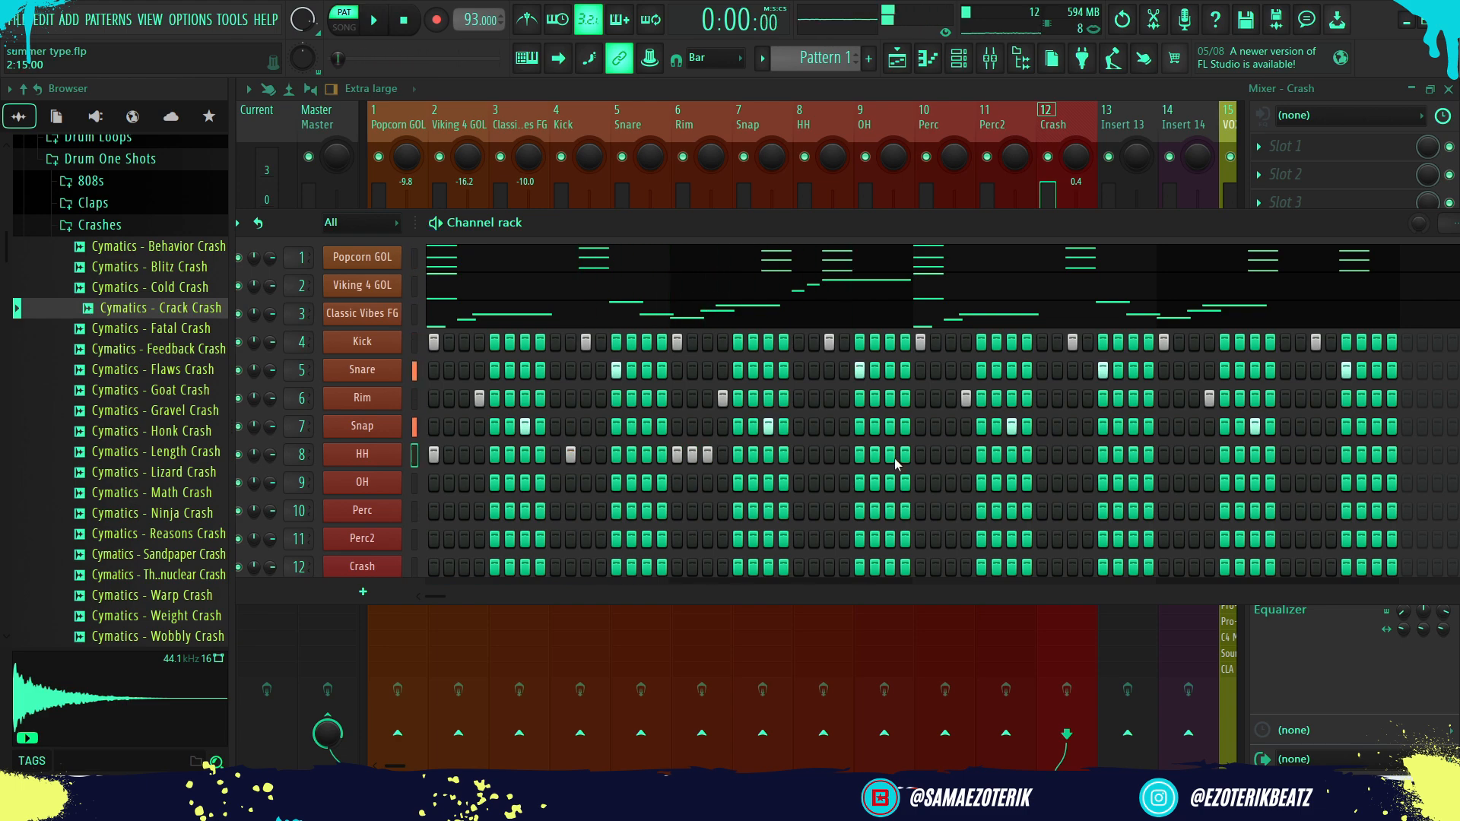
Select all the HH notes of bars 1 and 2 in the piano roll and duplicate them into bars 3 and 4.
left_click(928, 59)
left_click_drag(614, 608, 303, 540)
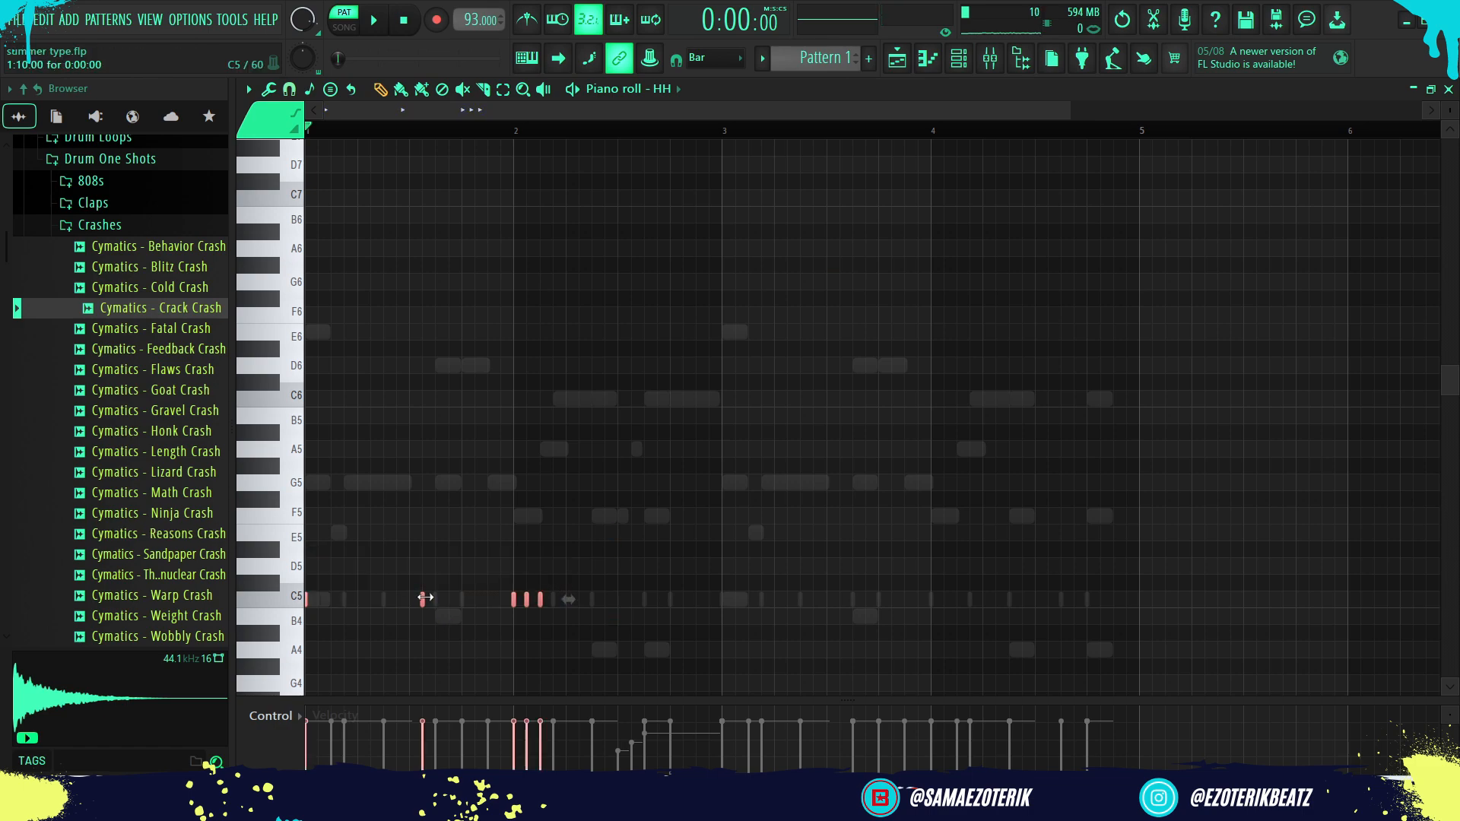
left_click_drag(423, 597, 917, 599)
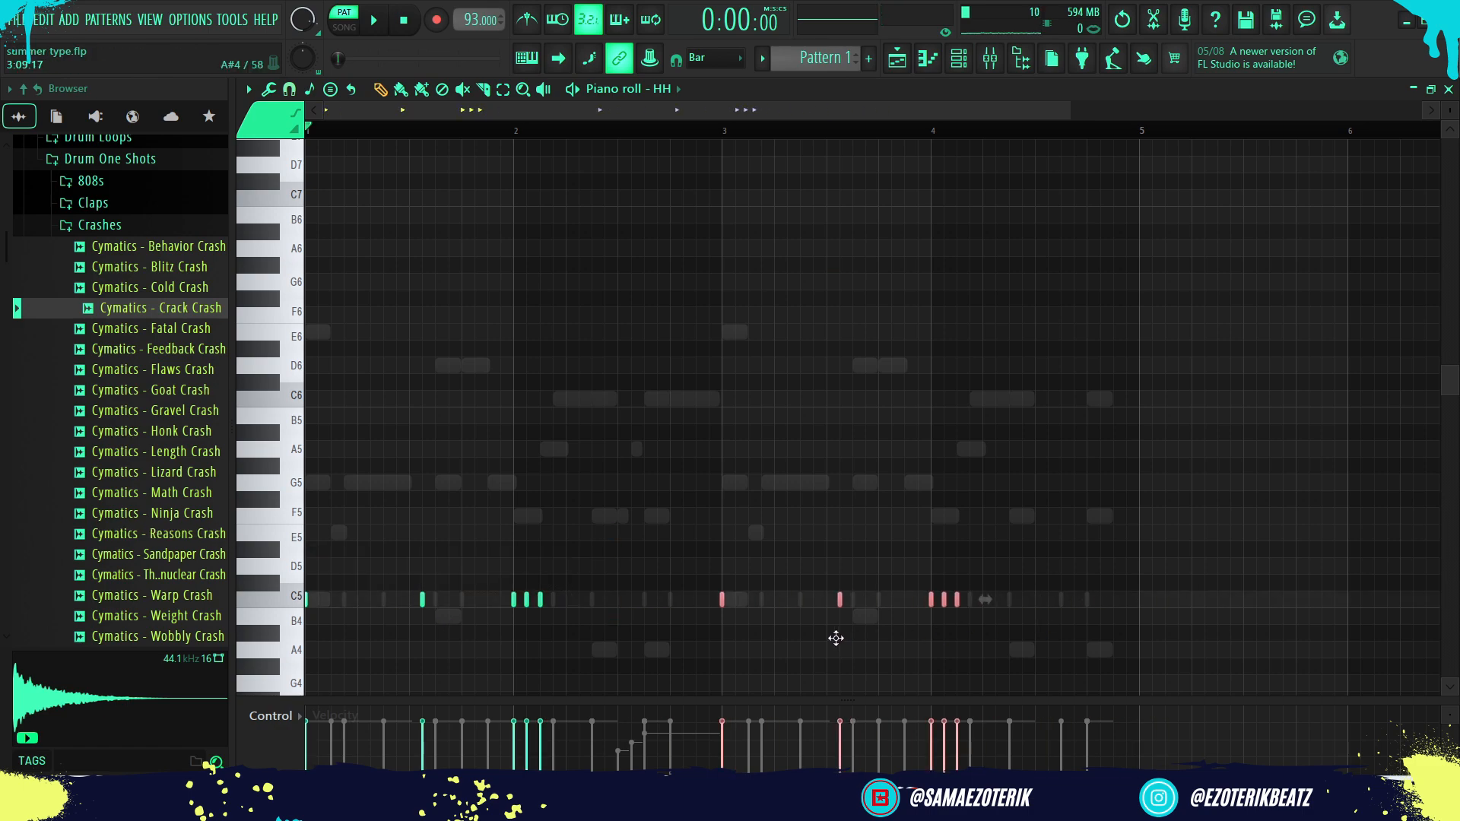
Stretch the HH note on step 10 of bar 3 to one step, chop it into four 1/4-step notes and give them descending velocities.
scroll(844, 574, "up", 4)
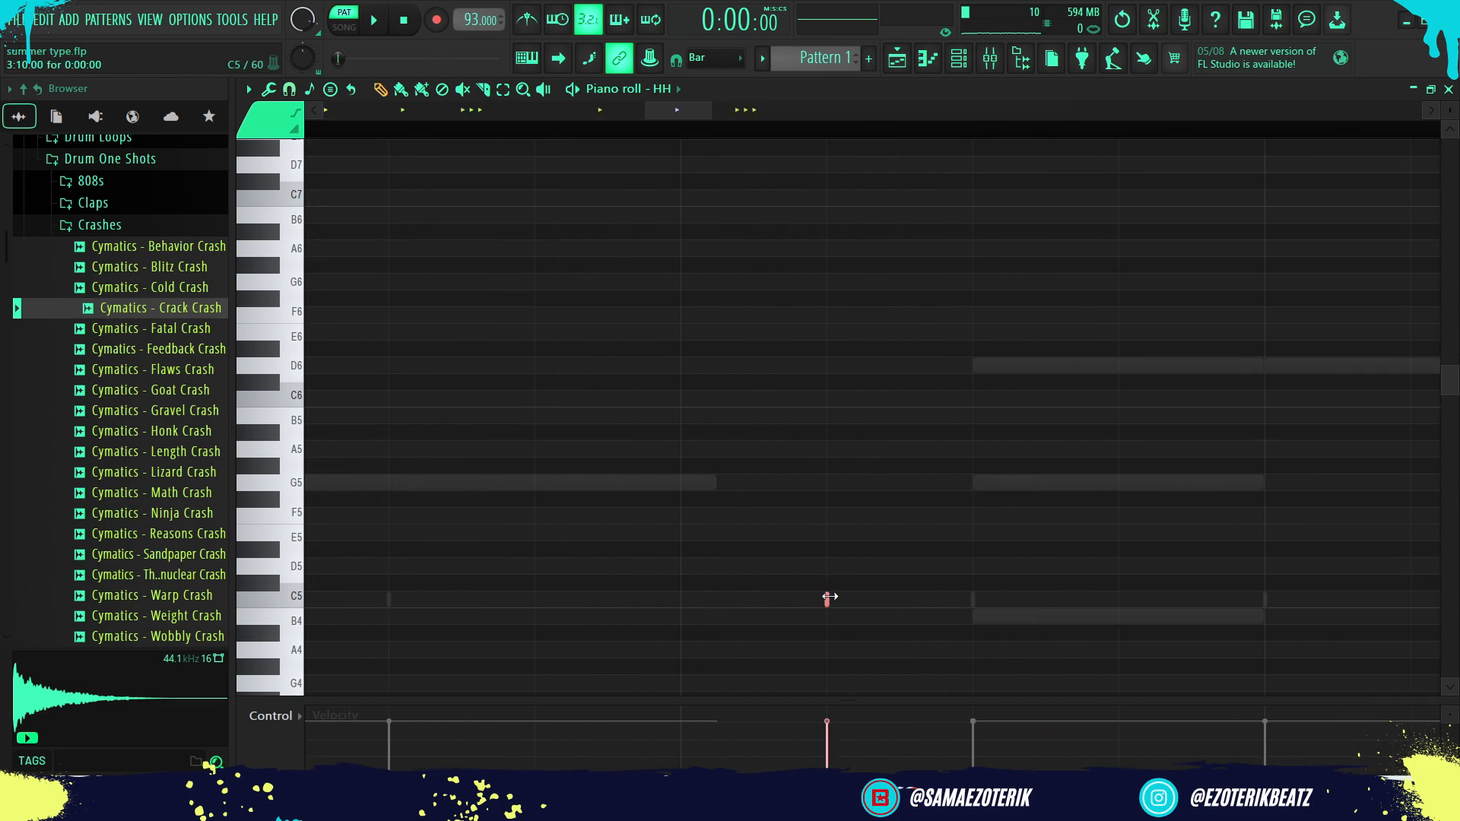
left_click(296, 87)
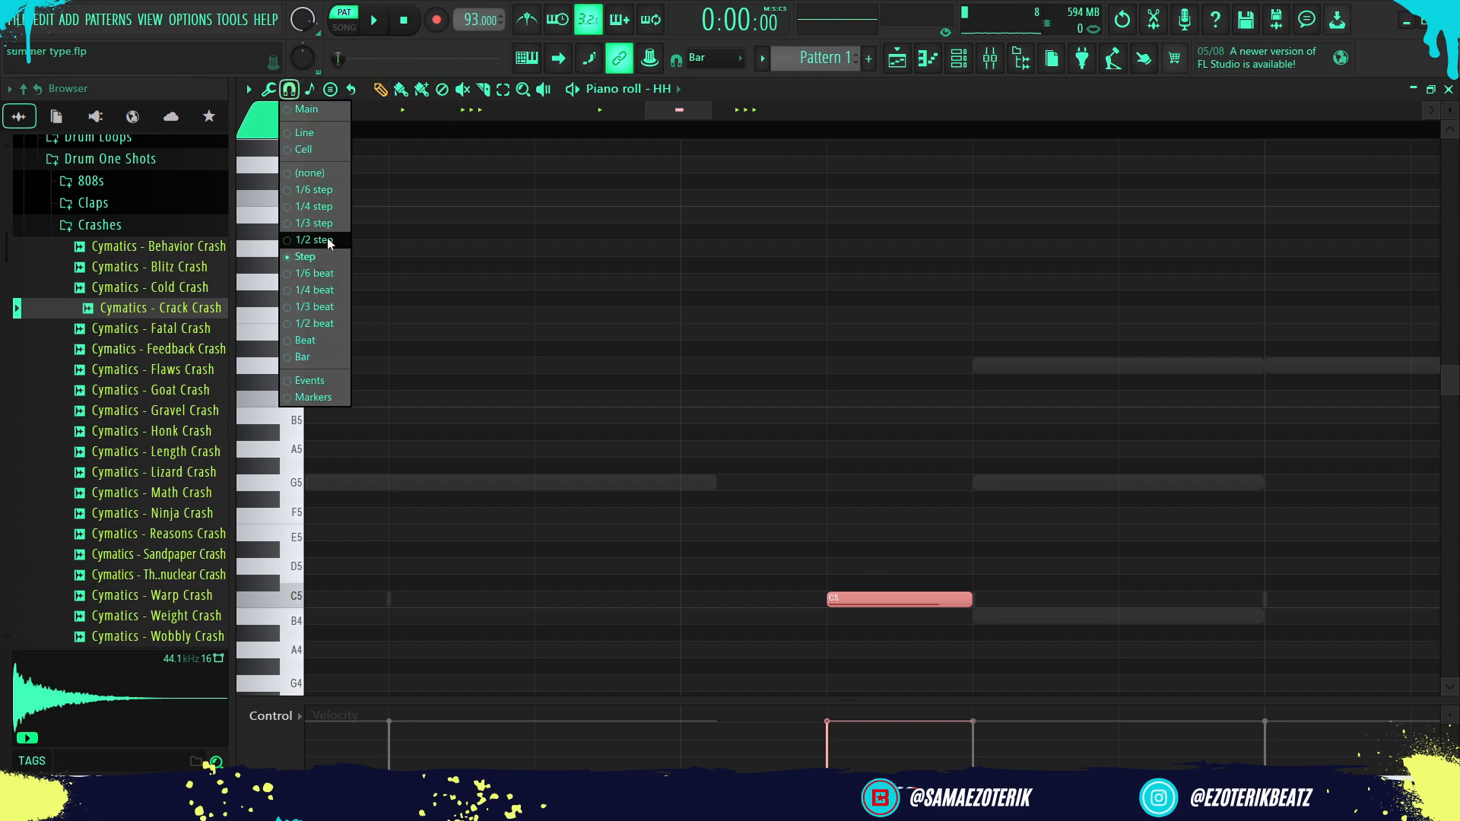
left_click(305, 205)
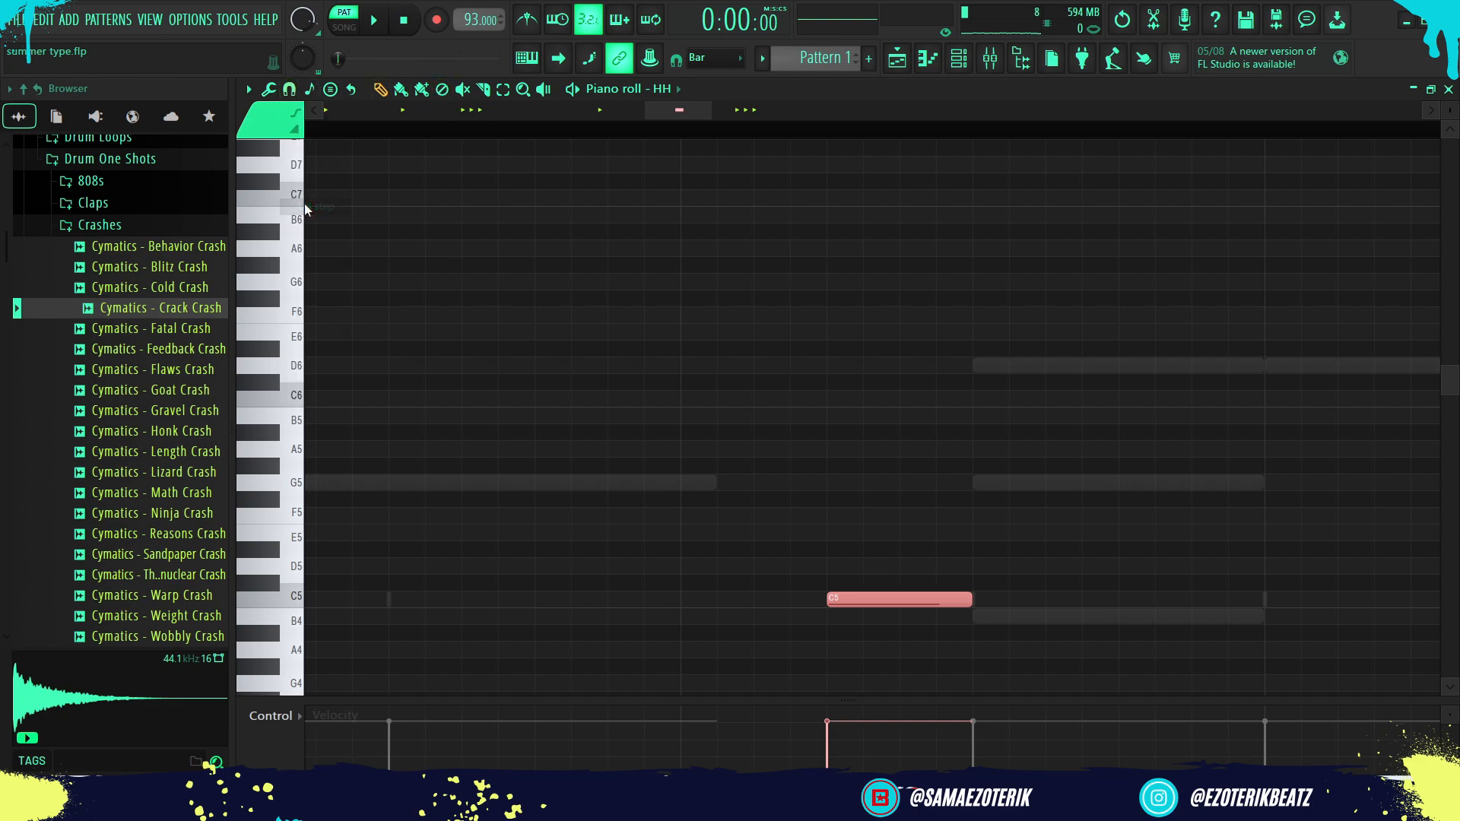
key("ctrl+u")
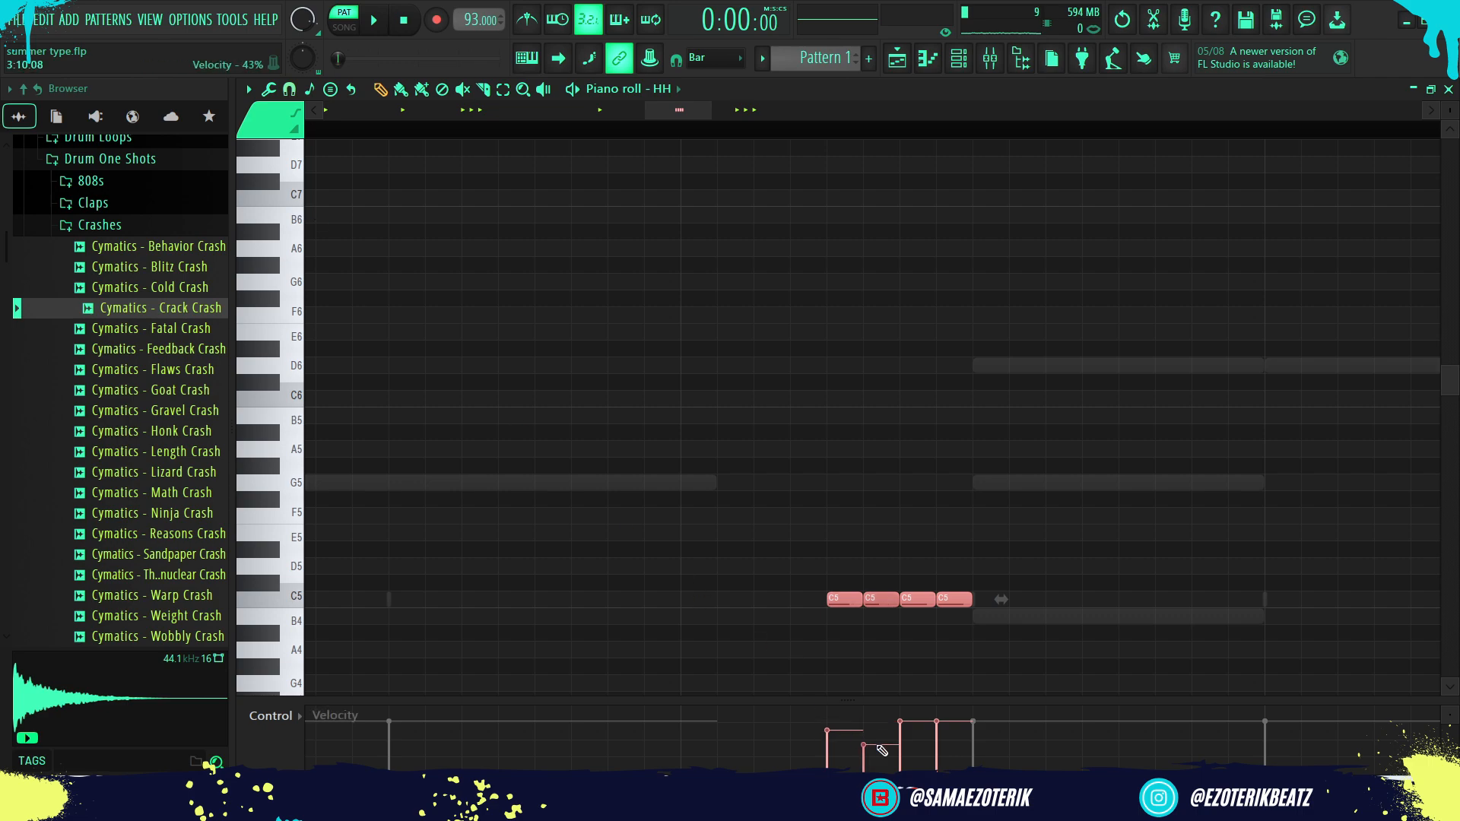
scroll(776, 476, "down", 8)
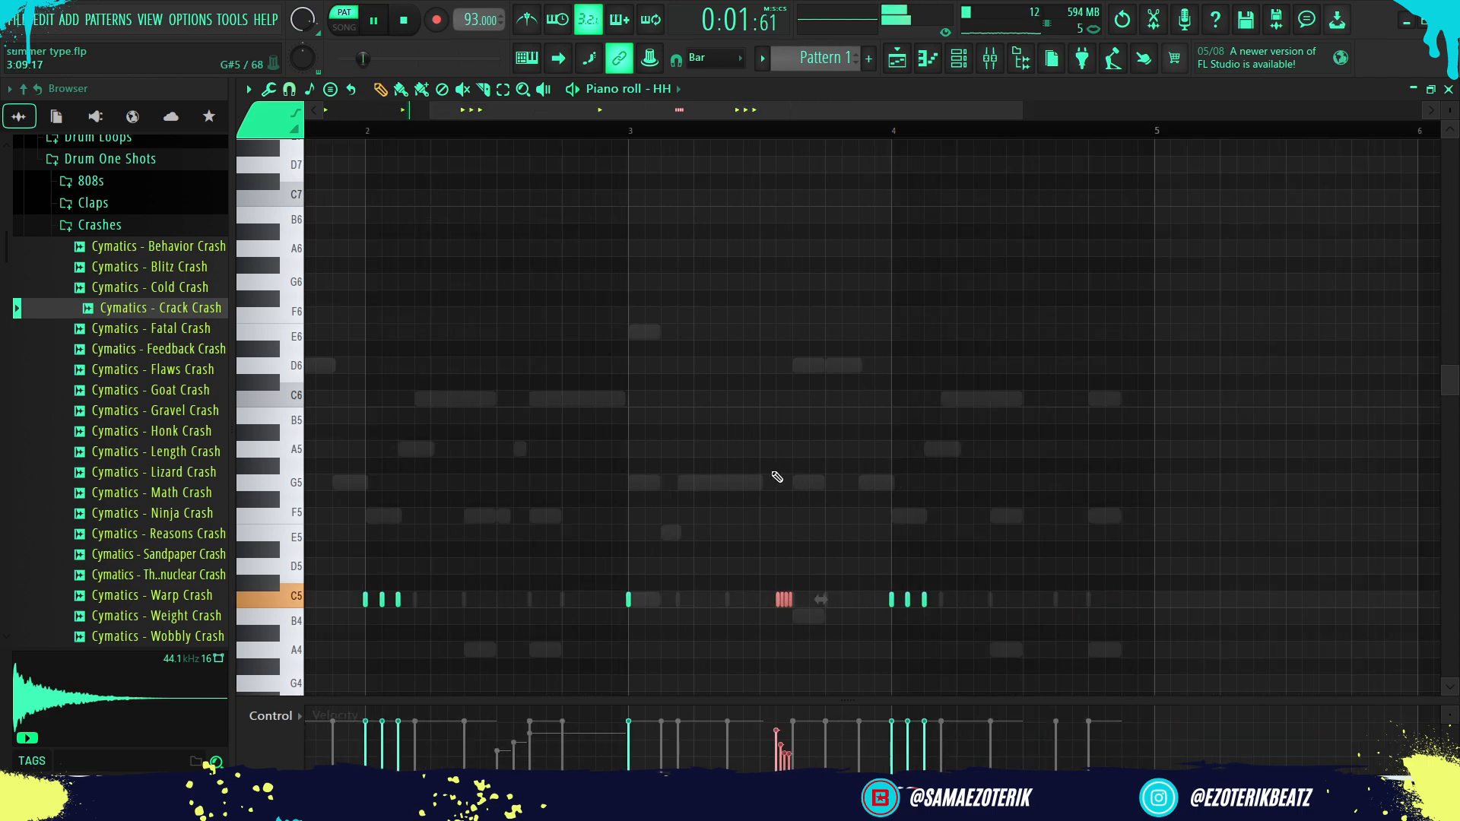
Add two HH notes on C5 halfway between the three hits at the start of bar 4.
scroll(978, 583, "up", 5)
scroll(747, 588, "up", 3)
left_click(750, 585)
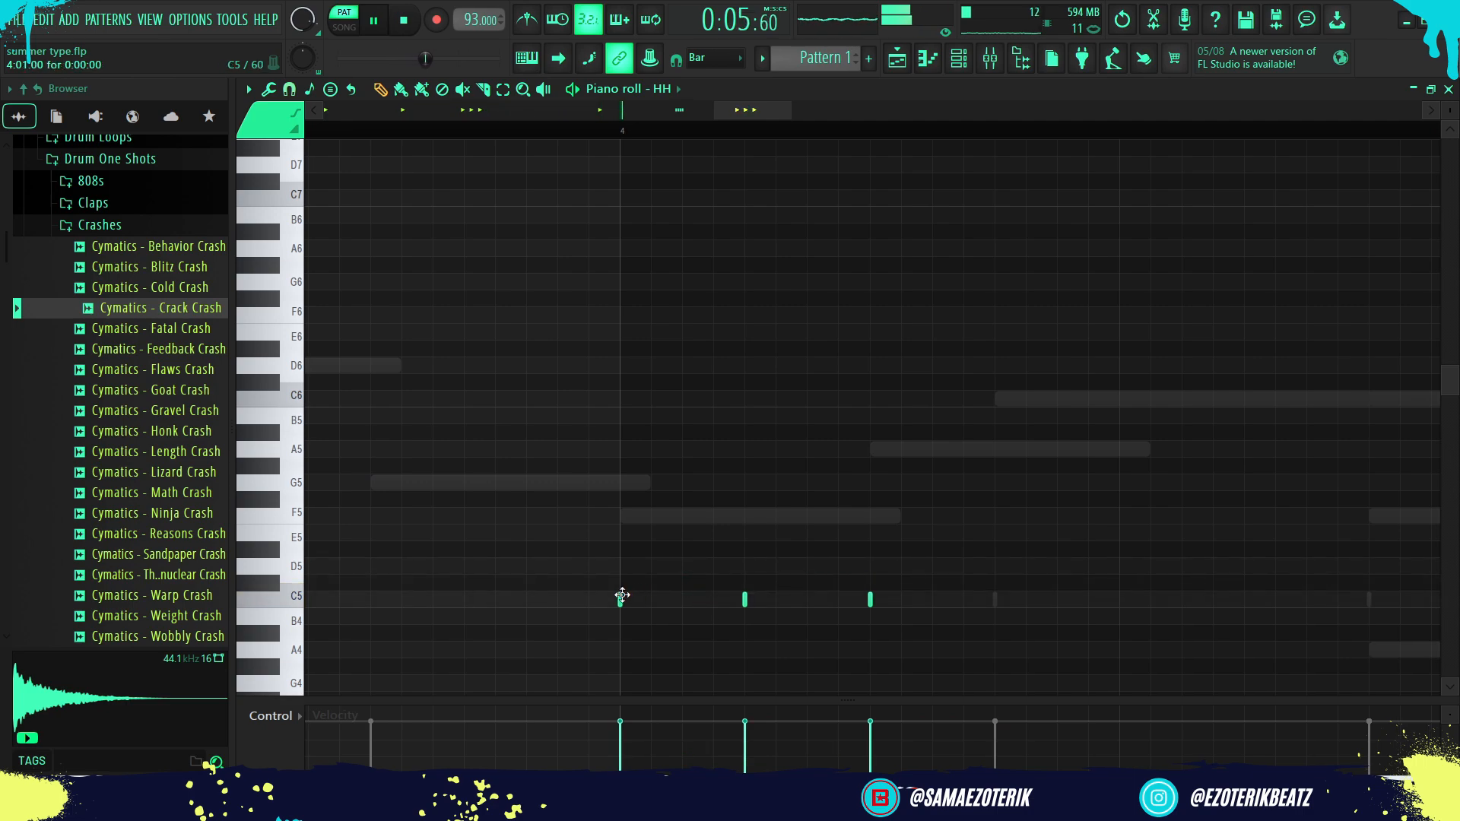
left_click(808, 600)
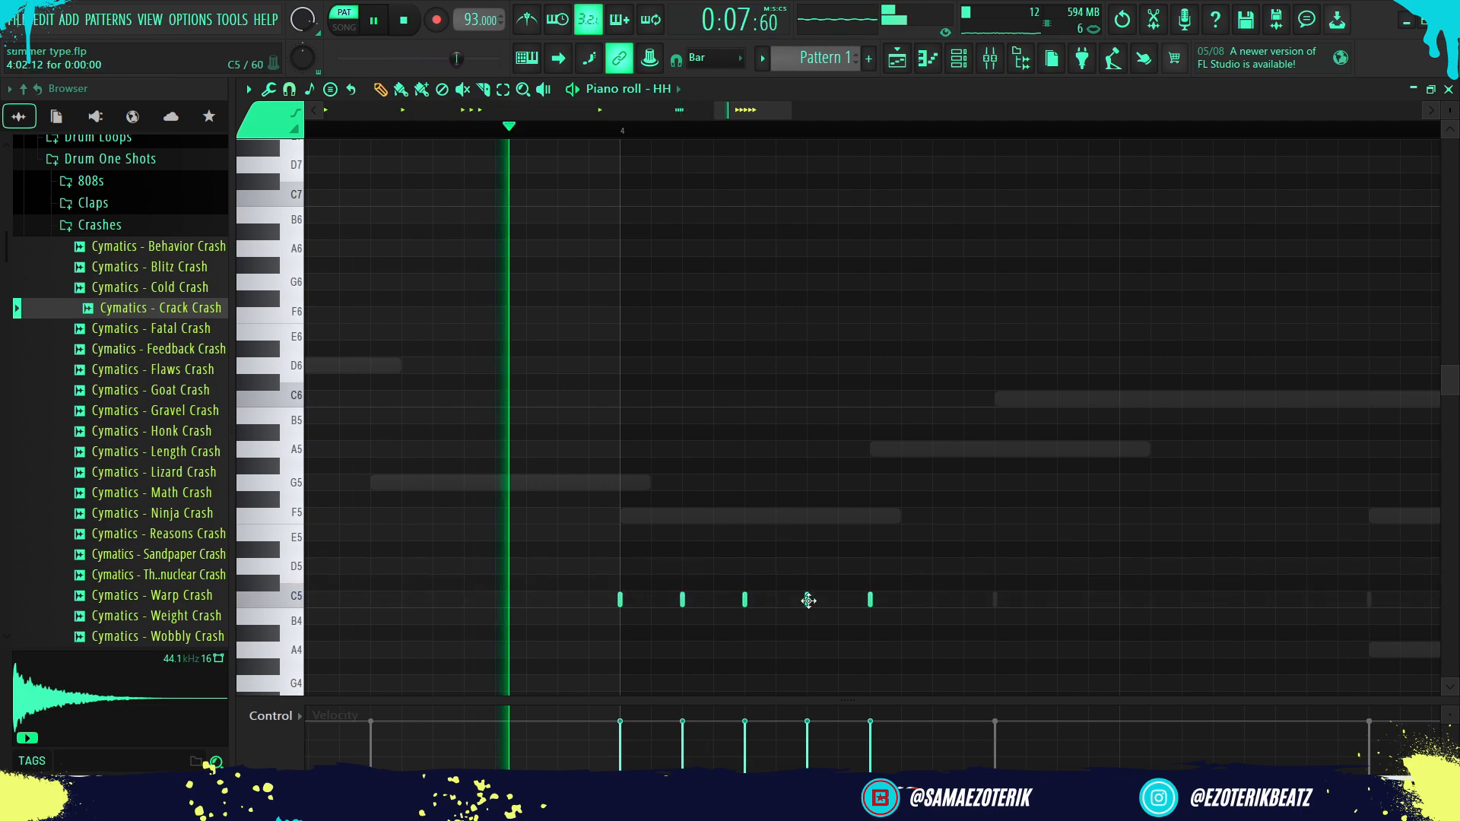
scroll(1014, 459, "down", 4)
scroll(941, 599, "up", 4)
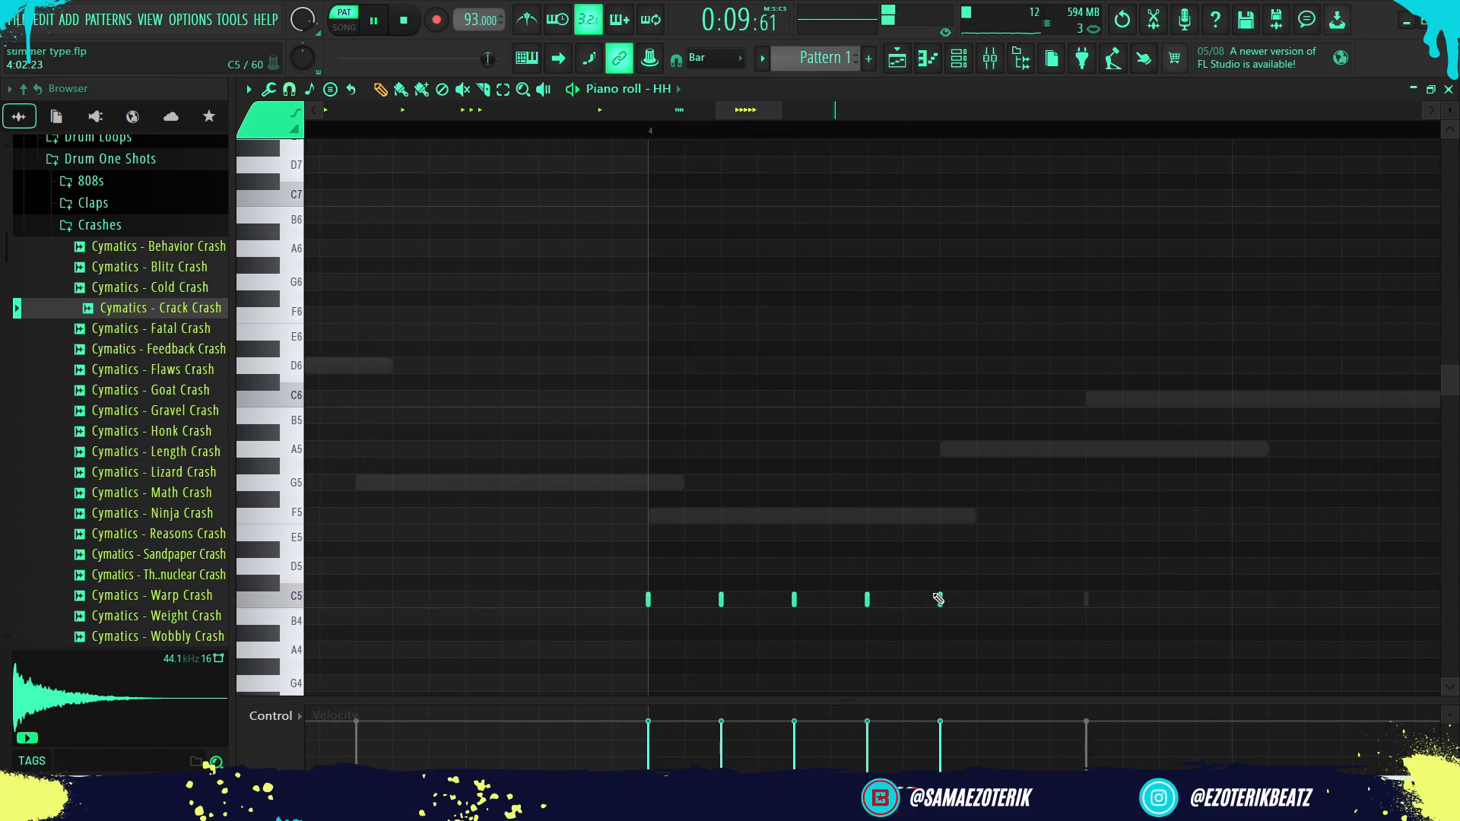
scroll(763, 472, "down", 5)
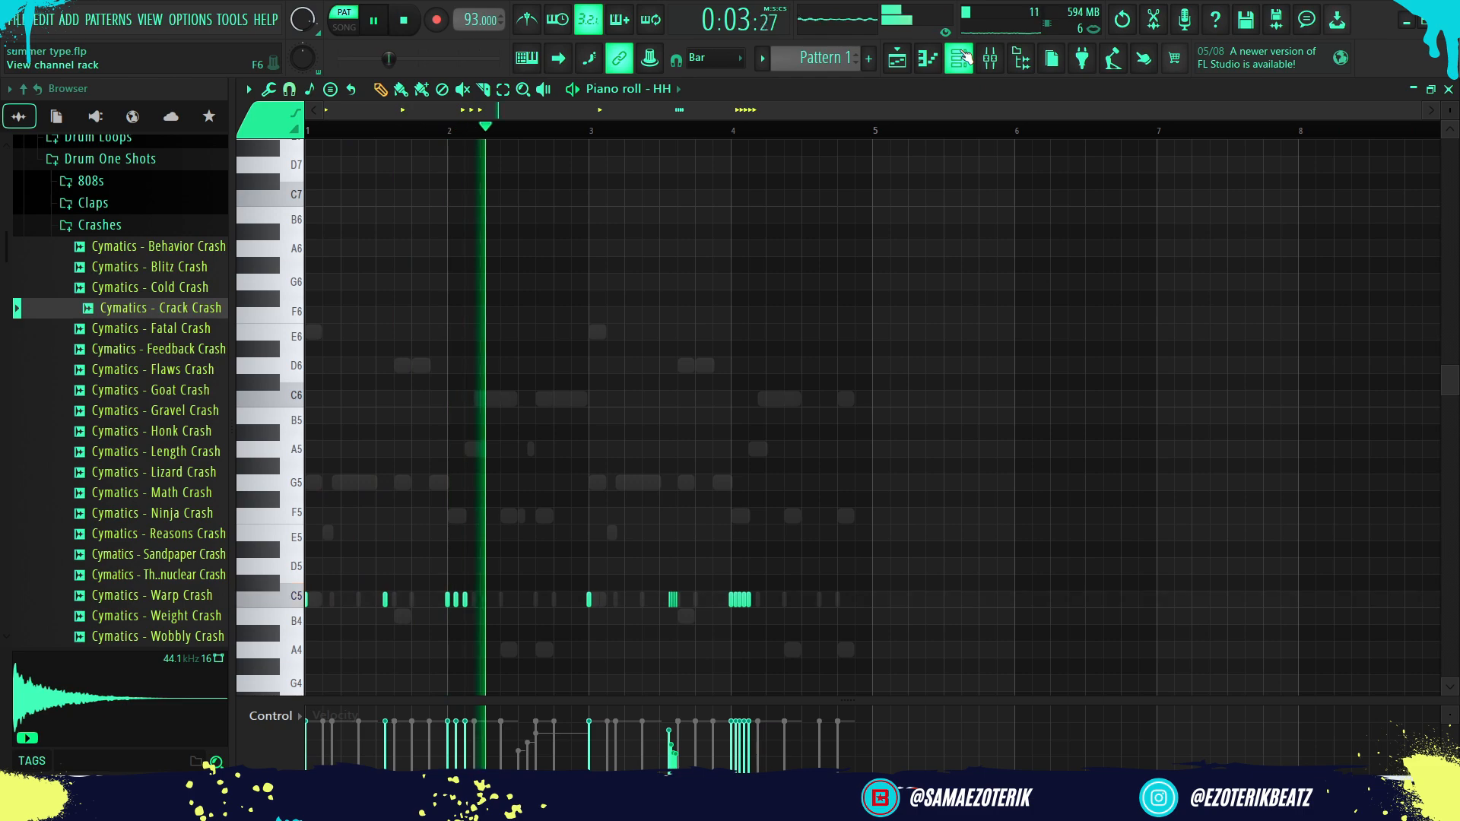
Add OH hits on step 11 of bars 1 and 3 in the channel rack and play the pattern to check them.
left_click(959, 61)
key("space")
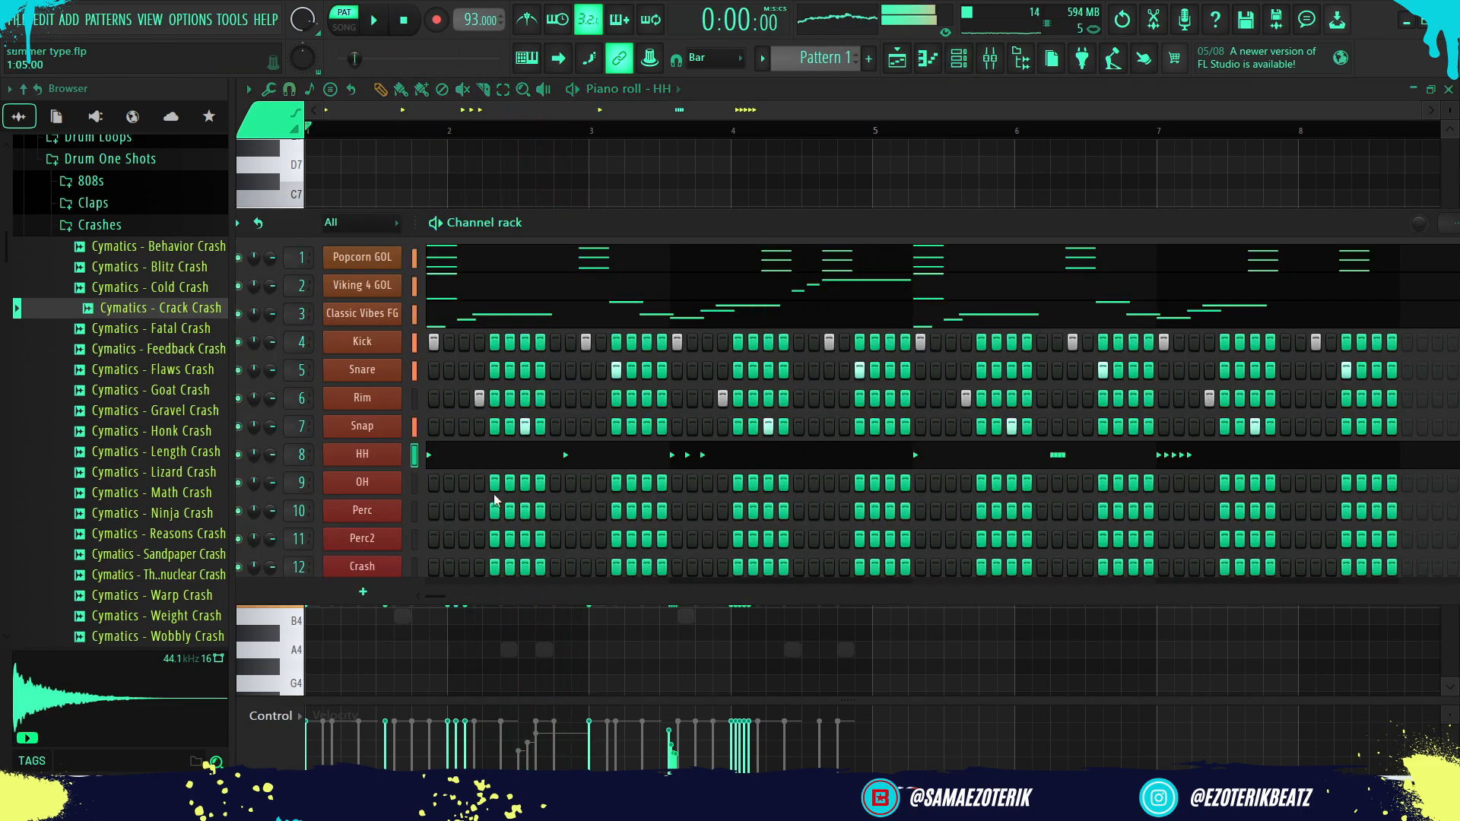
key("space")
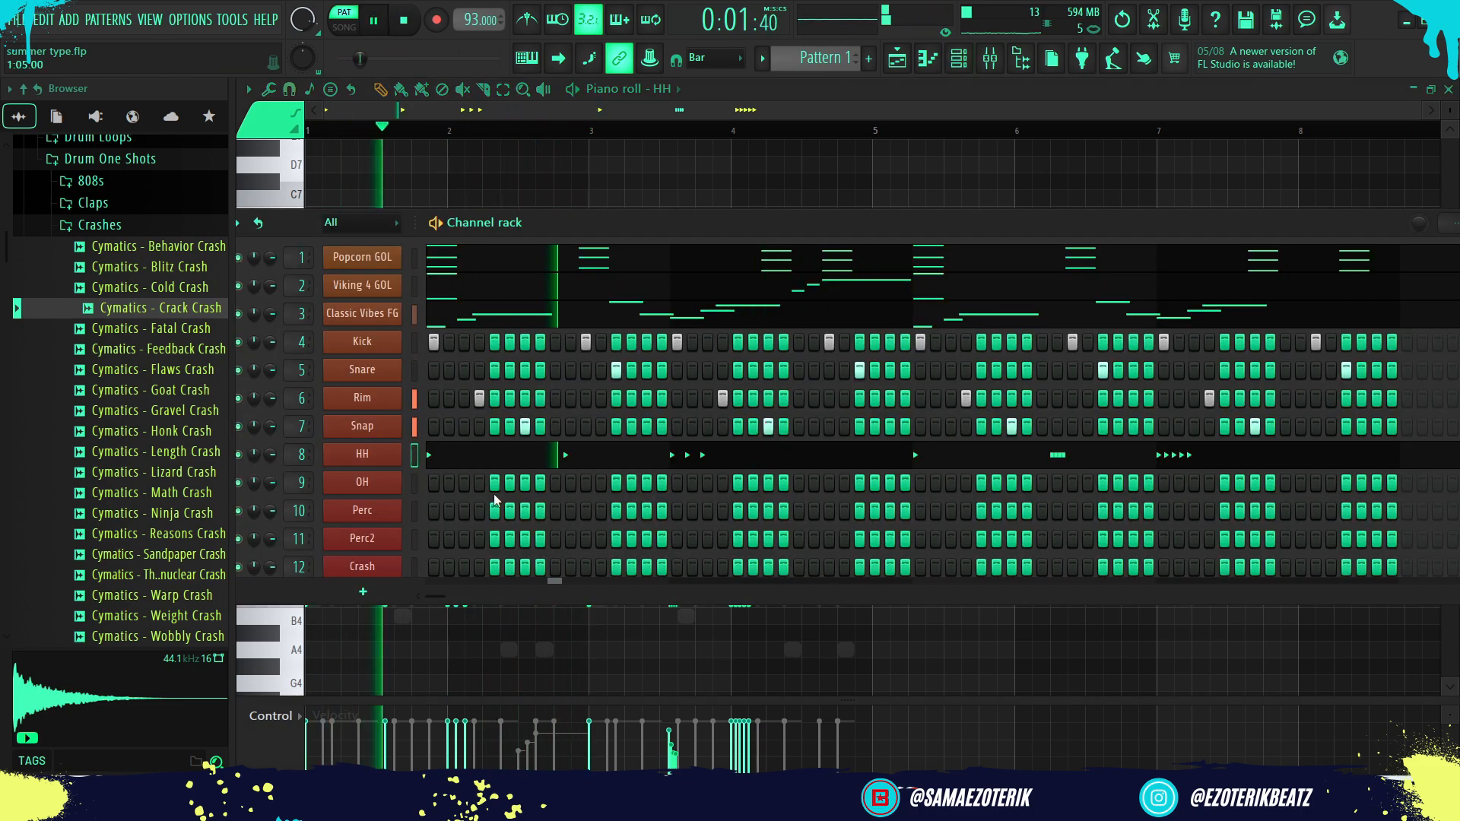
key("space")
key("space")
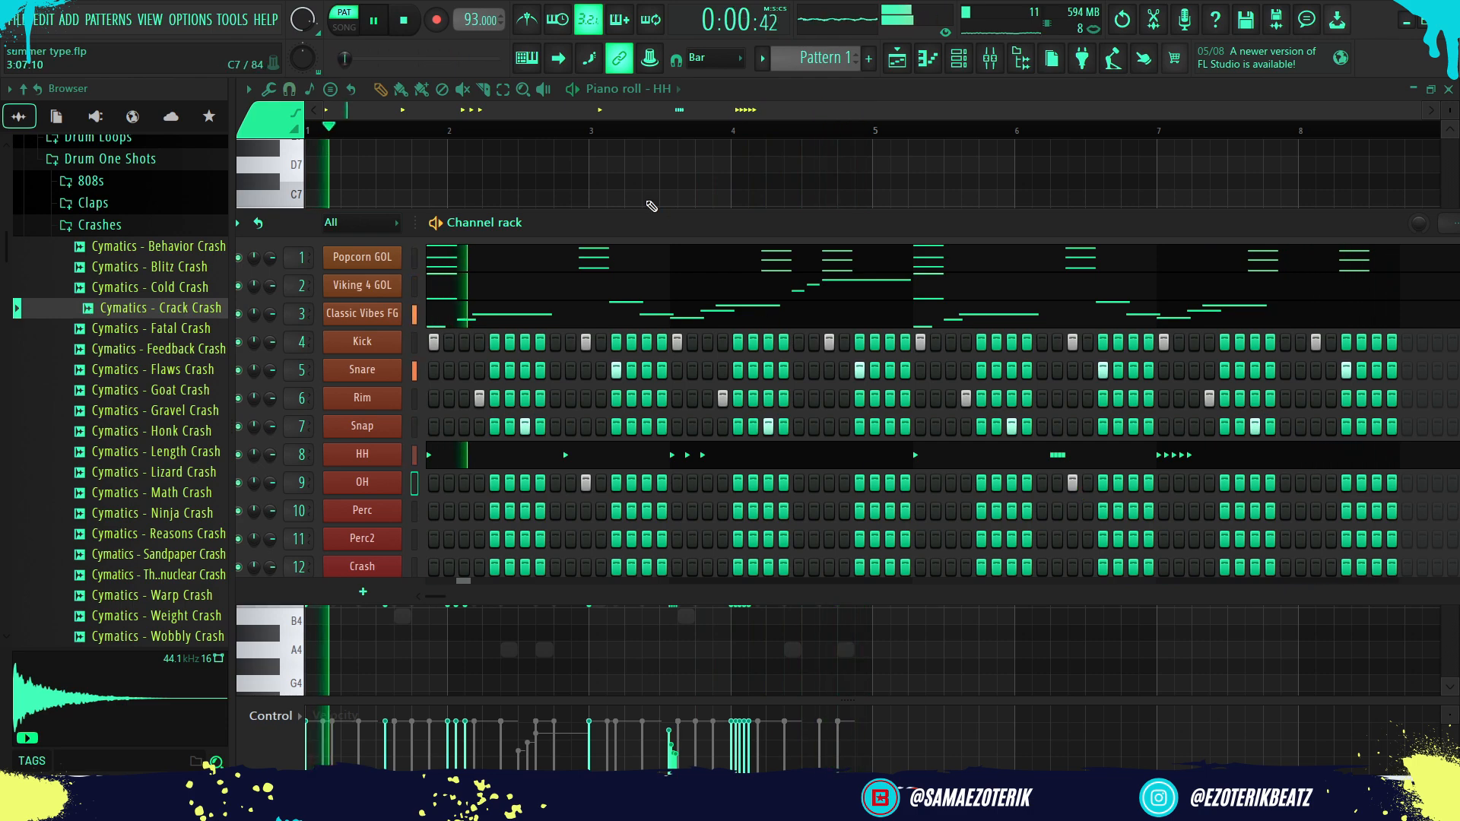
left_click_drag(642, 217, 678, 171)
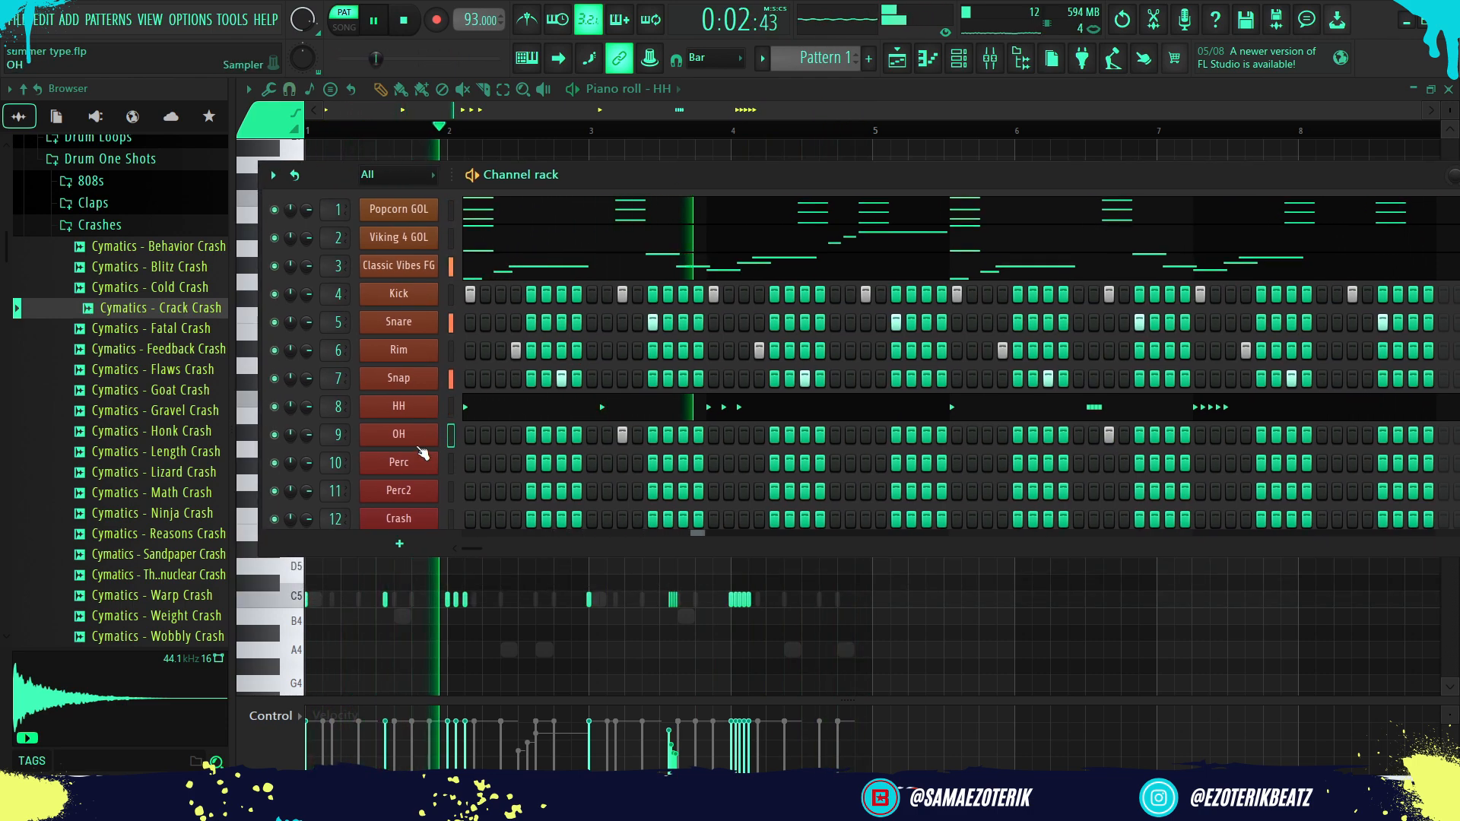
key("space")
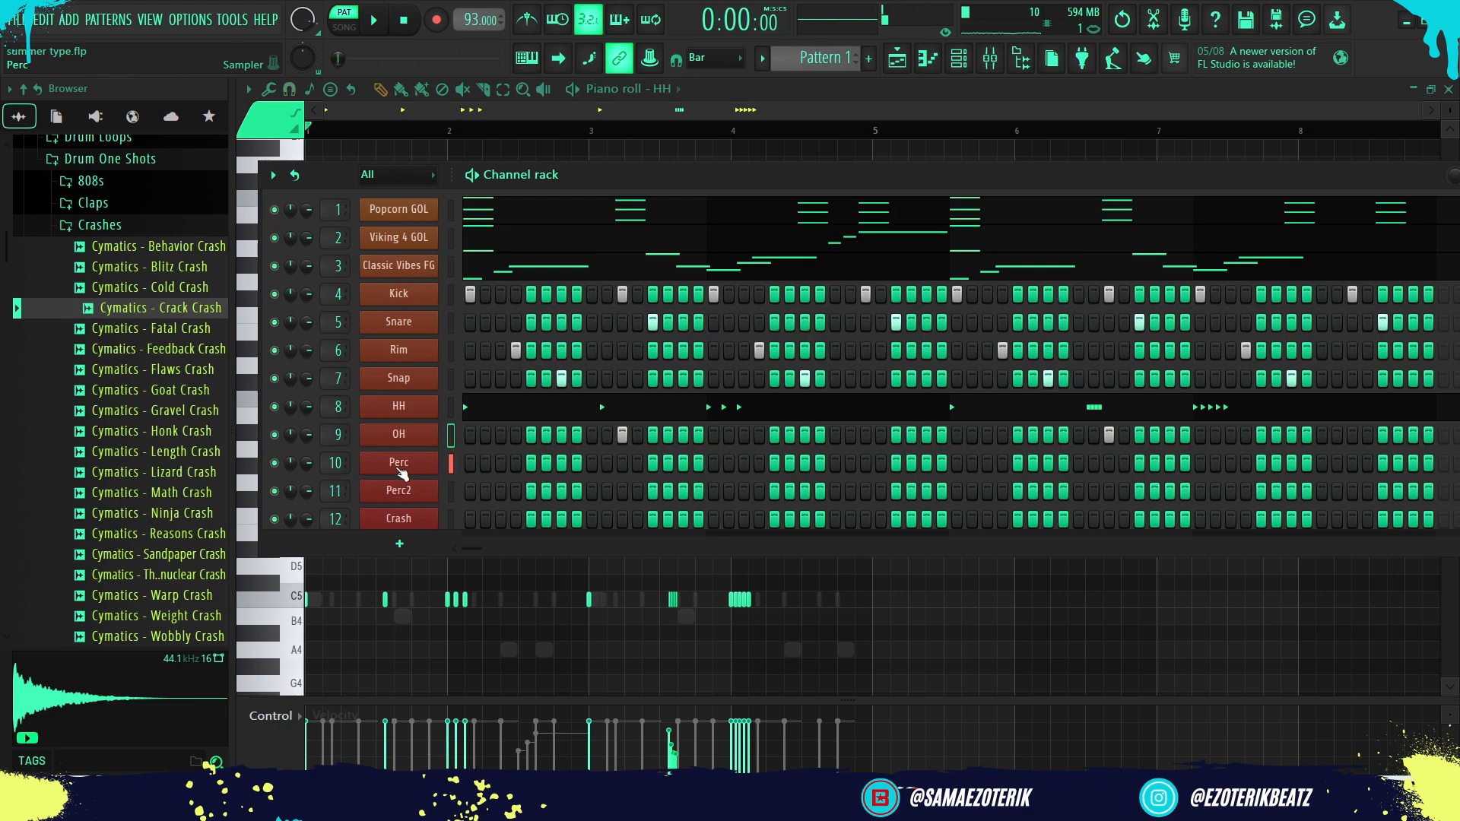
Place Perc hits on step 2 of bars 1 and 3, checking them against the playing pattern.
left_click(499, 464)
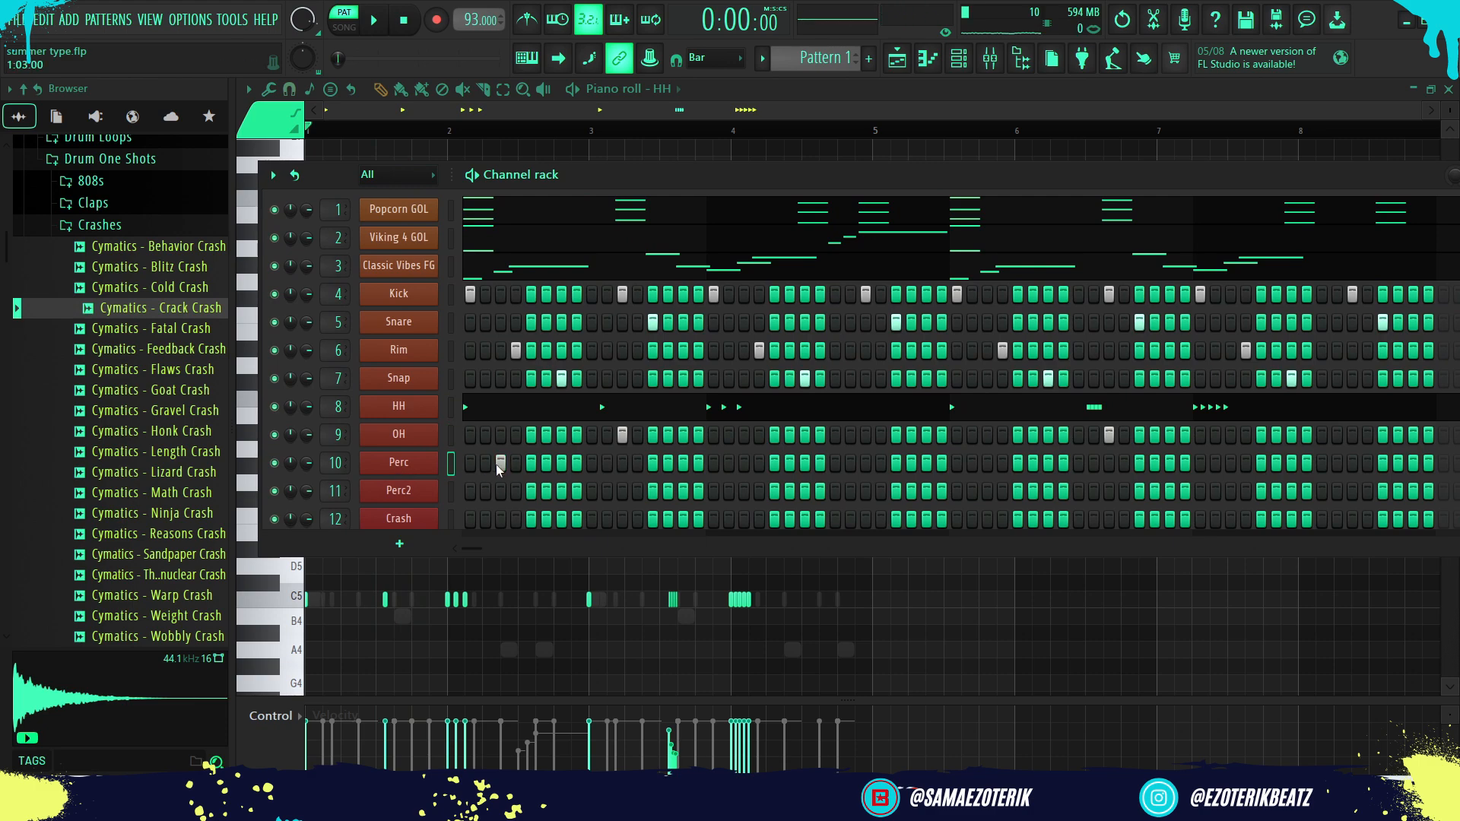
left_click(492, 464)
key("space")
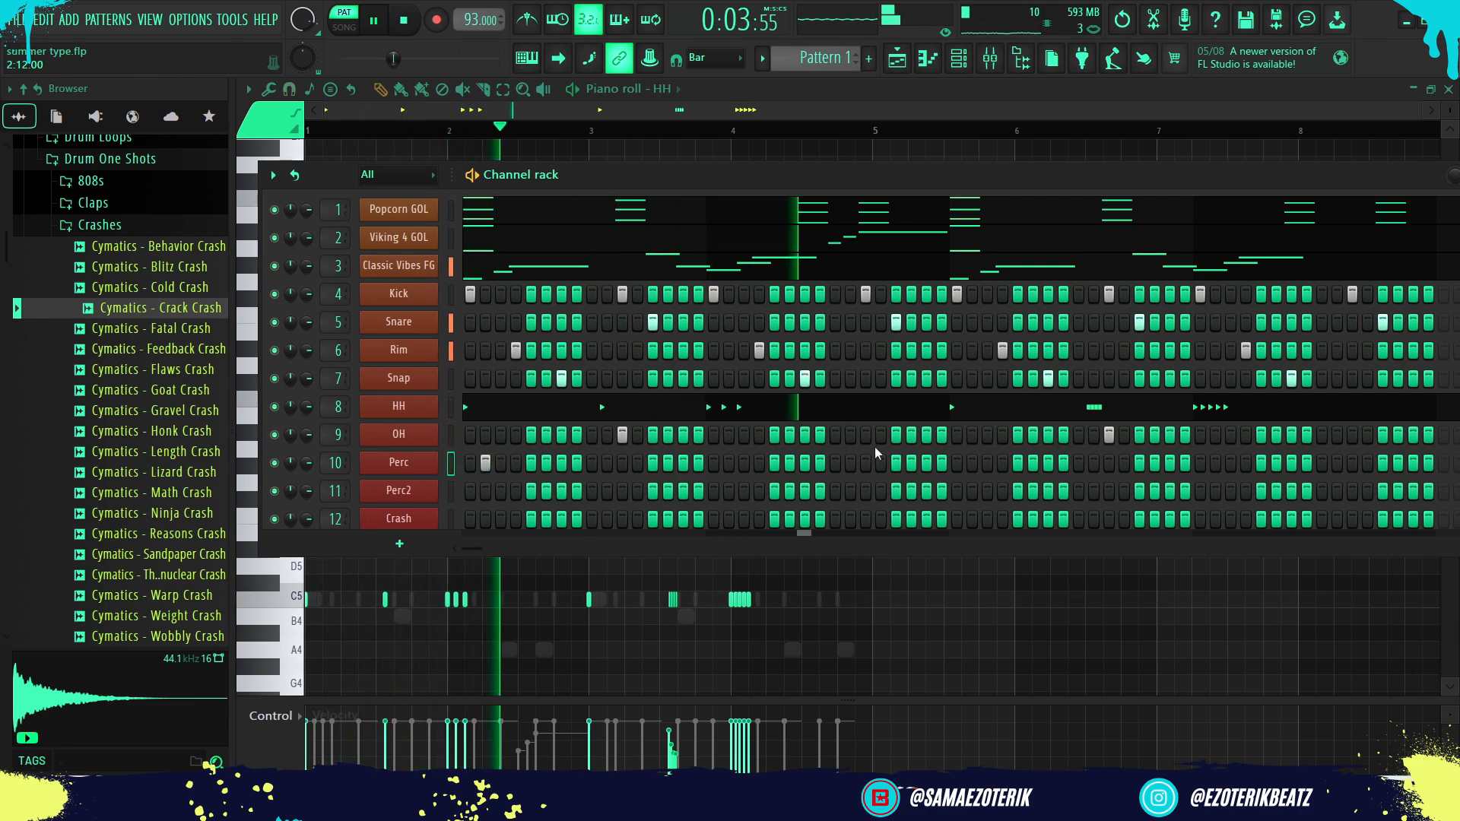
left_click(972, 463)
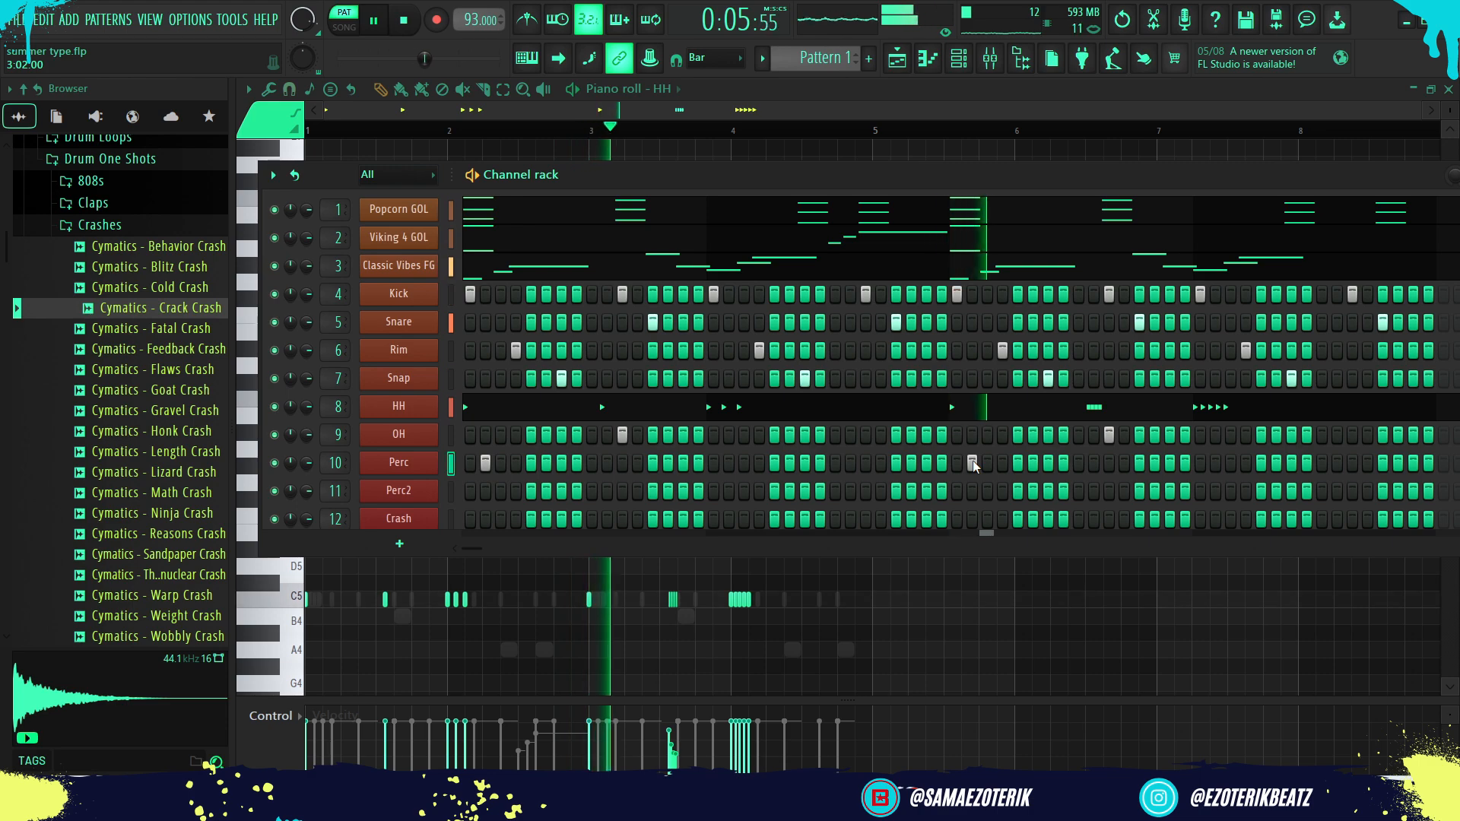
key("space")
Preview the Perc2 sound and place its hits on step 15 of bars 2 and 4 during playback.
left_click(430, 487)
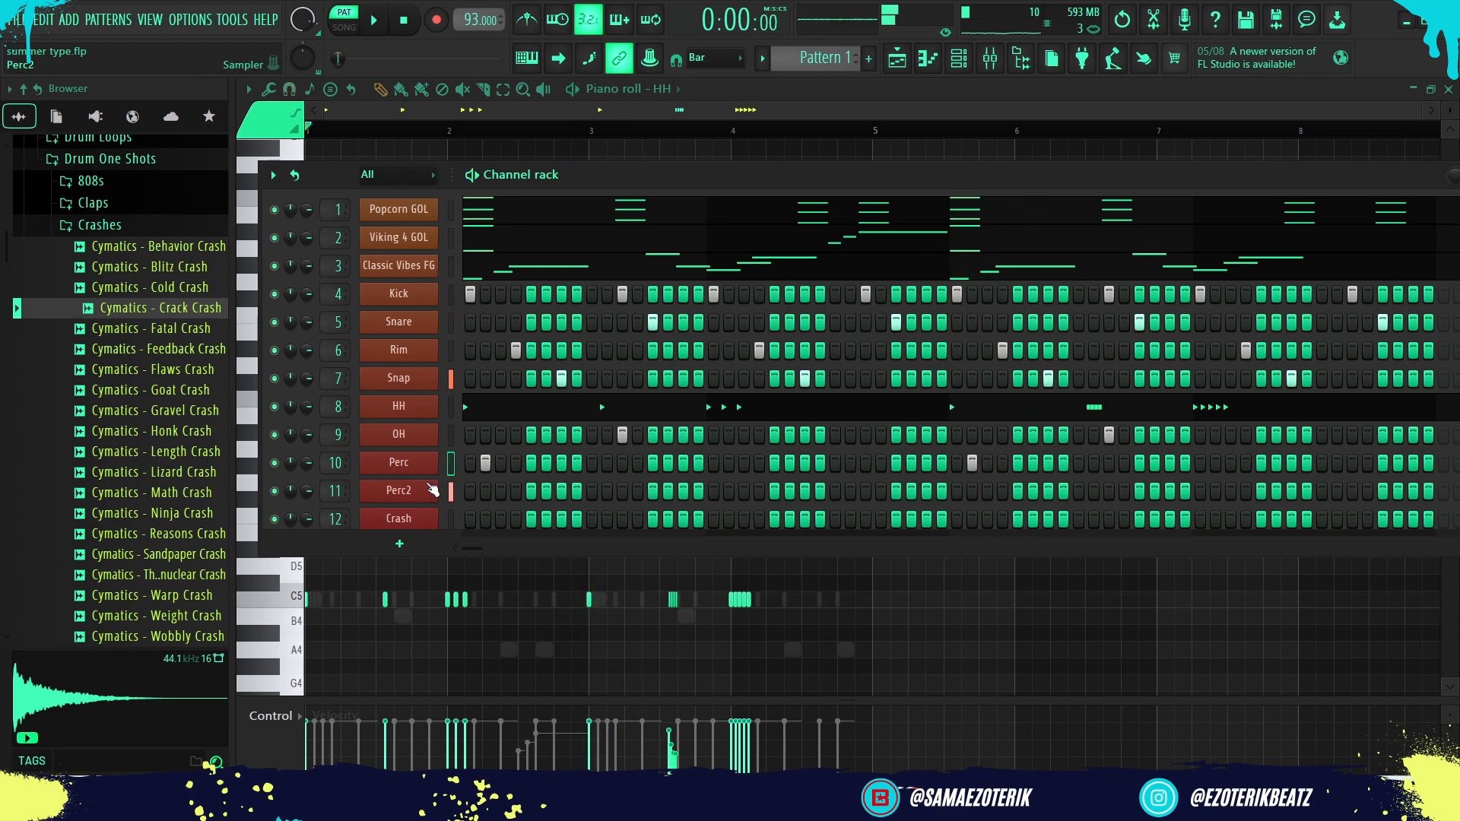
key("space")
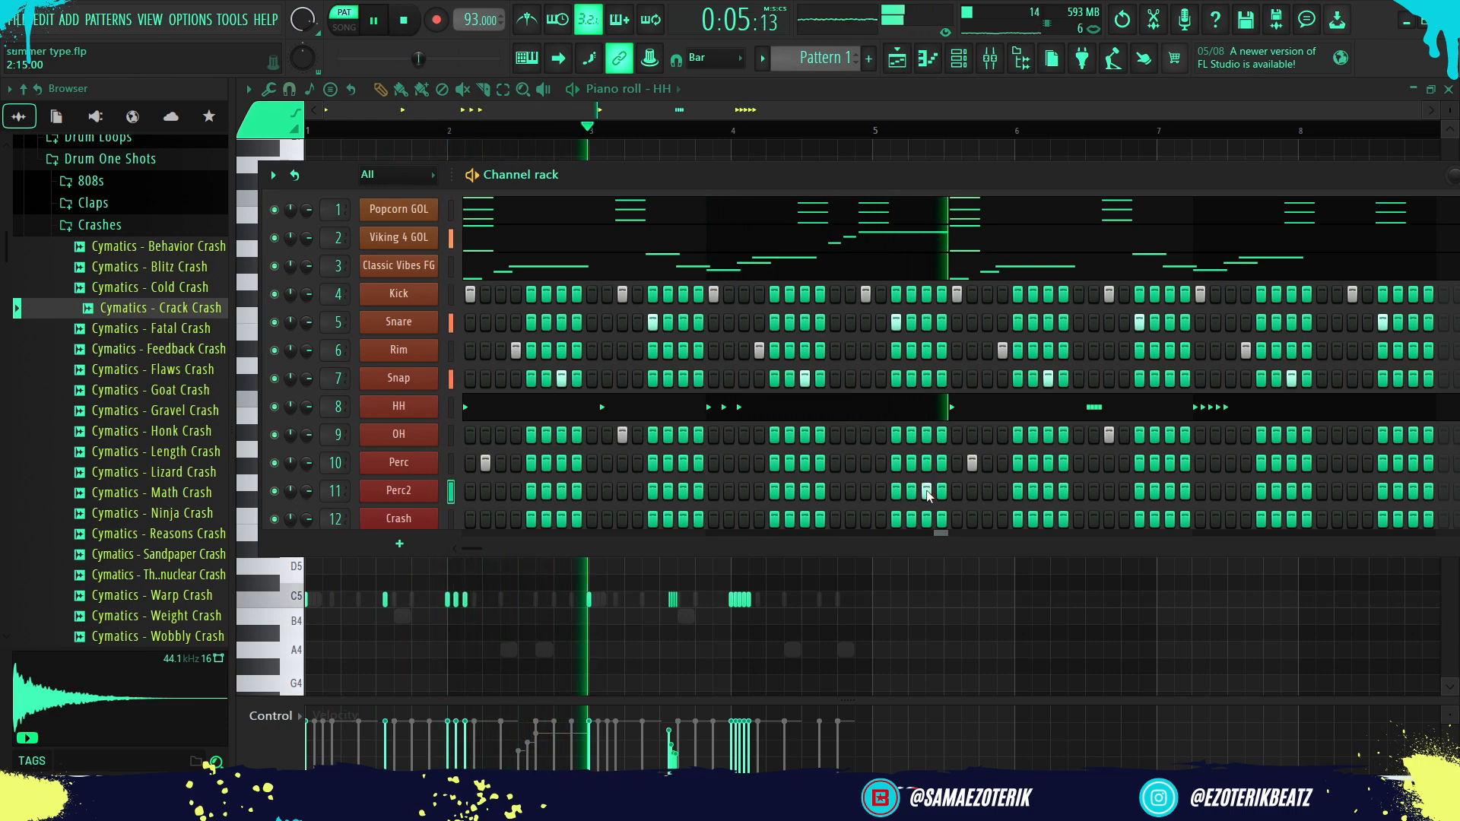
left_click_drag(1110, 172, 789, 155)
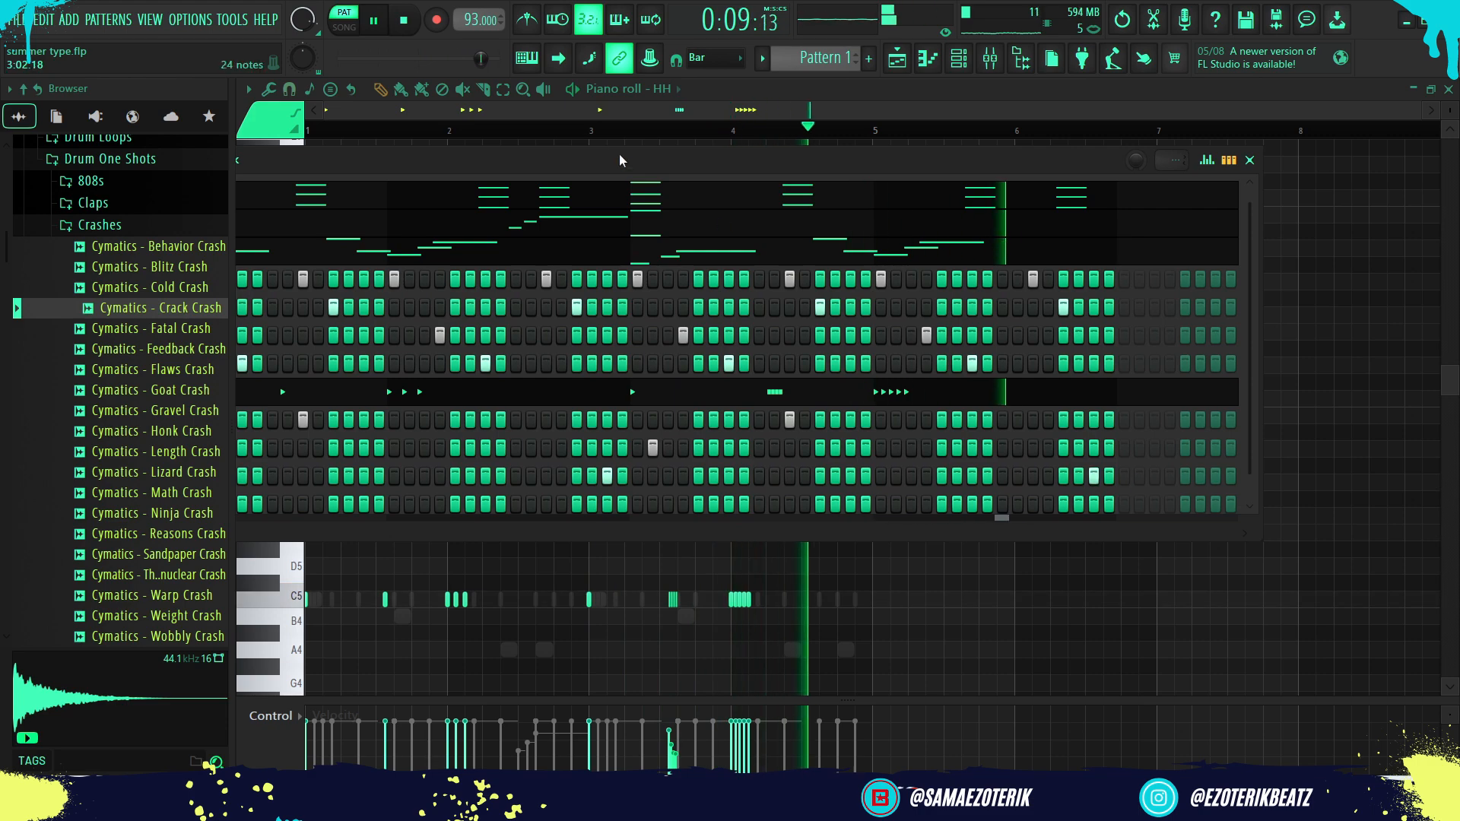
Place a Crash hit on step 1 of bar 1 and stop playback.
left_click_drag(575, 158, 1035, 172)
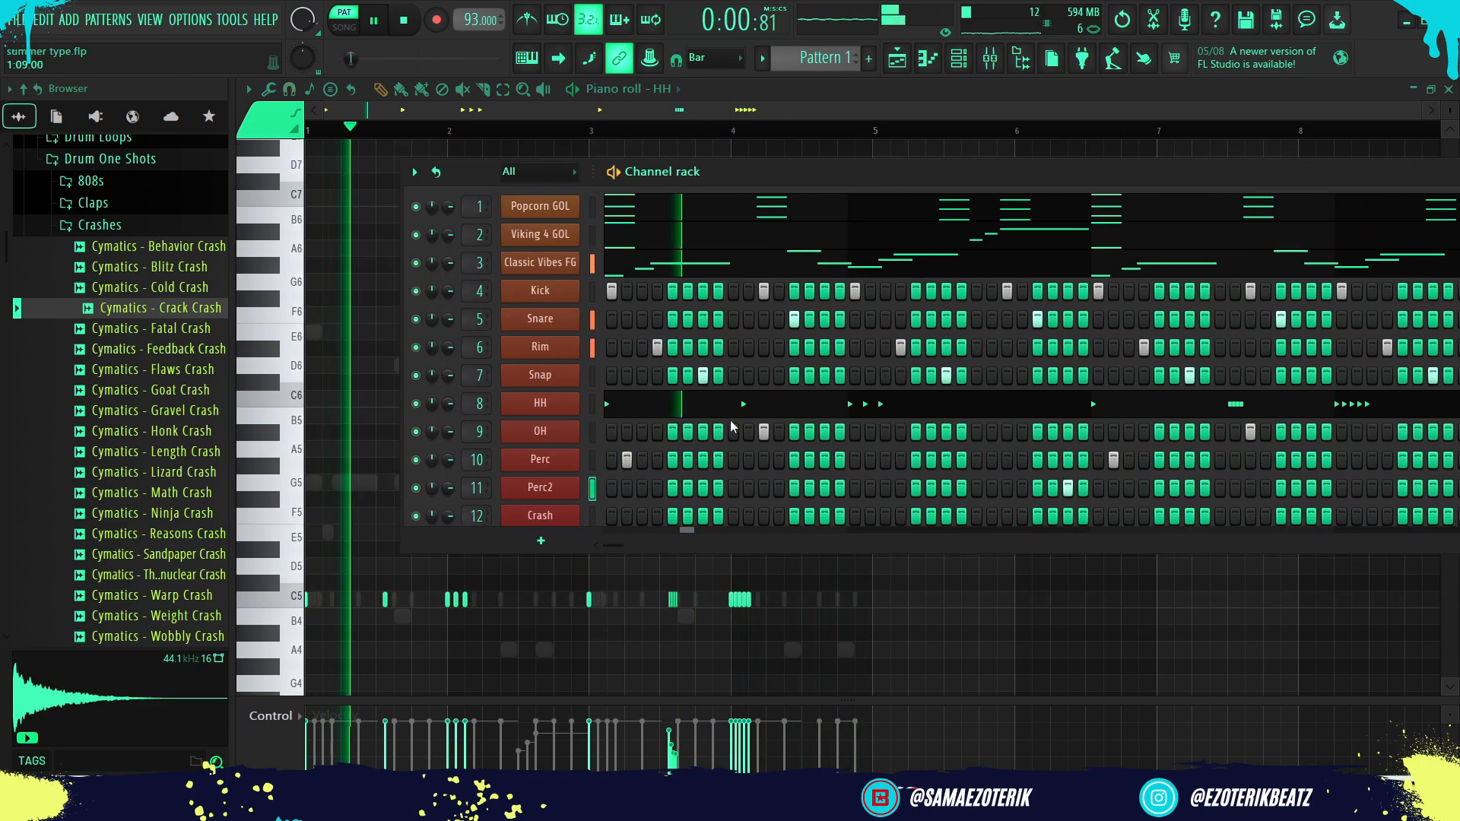
left_click(606, 511)
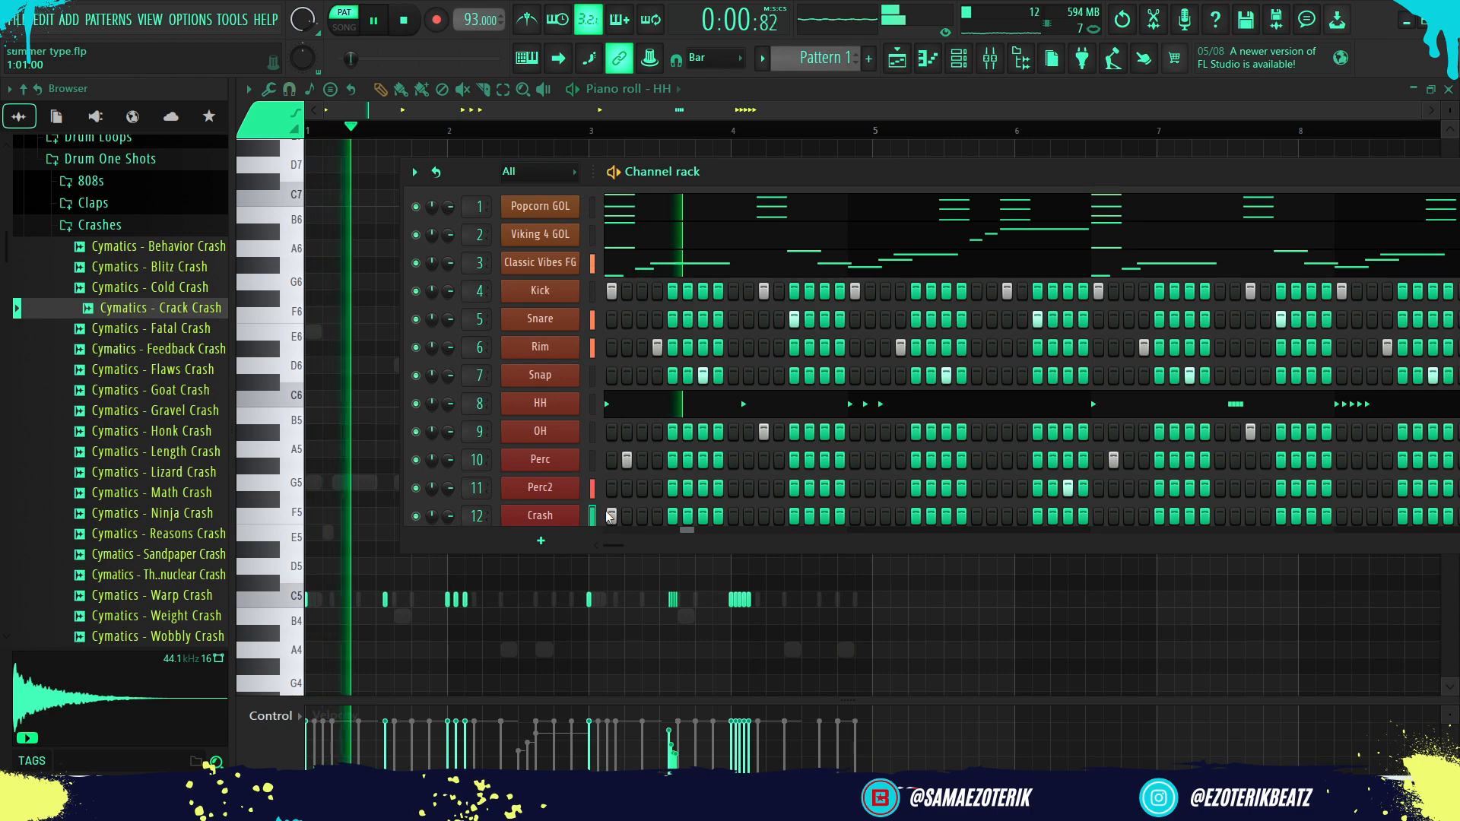
key("space")
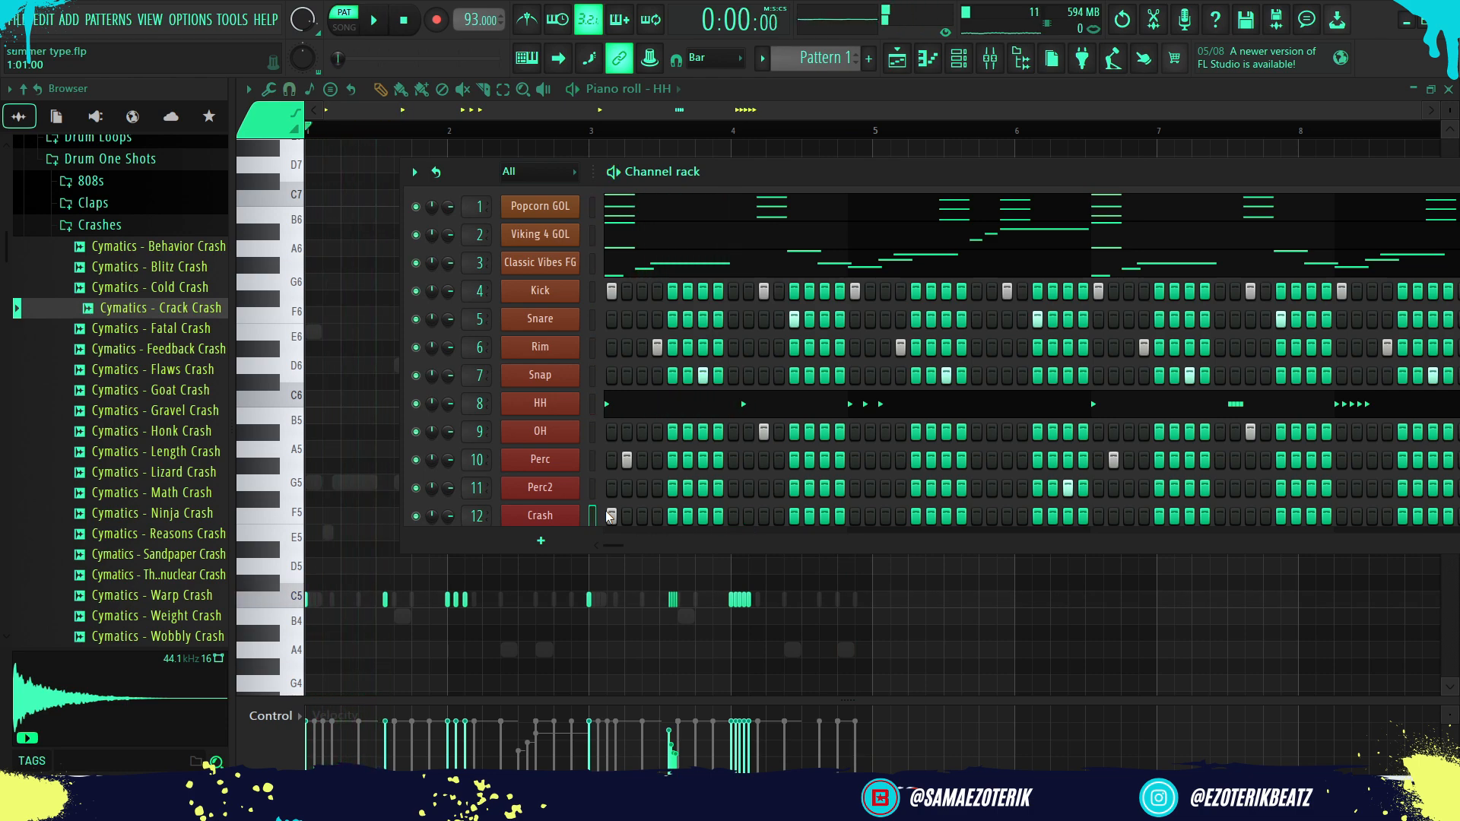
Audition the samples in the drum kit's 808s folder, including Cali 808 and Buffalo 808.
left_click(91, 183)
left_click(162, 264)
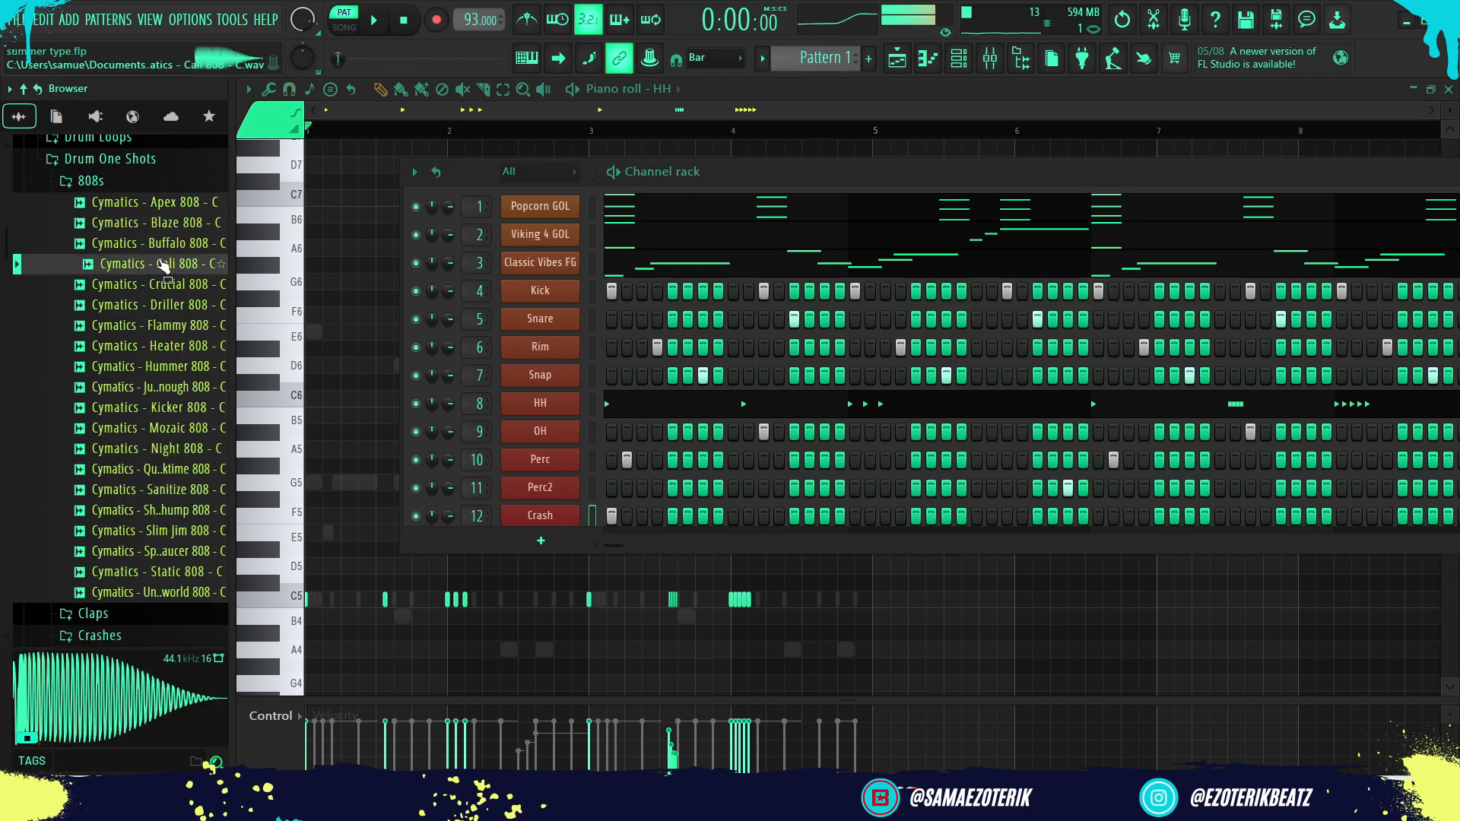
key("Down")
key("Down")
key("Down")
key("Up")
key("Up")
key("Up")
key("Up")
key("Up")
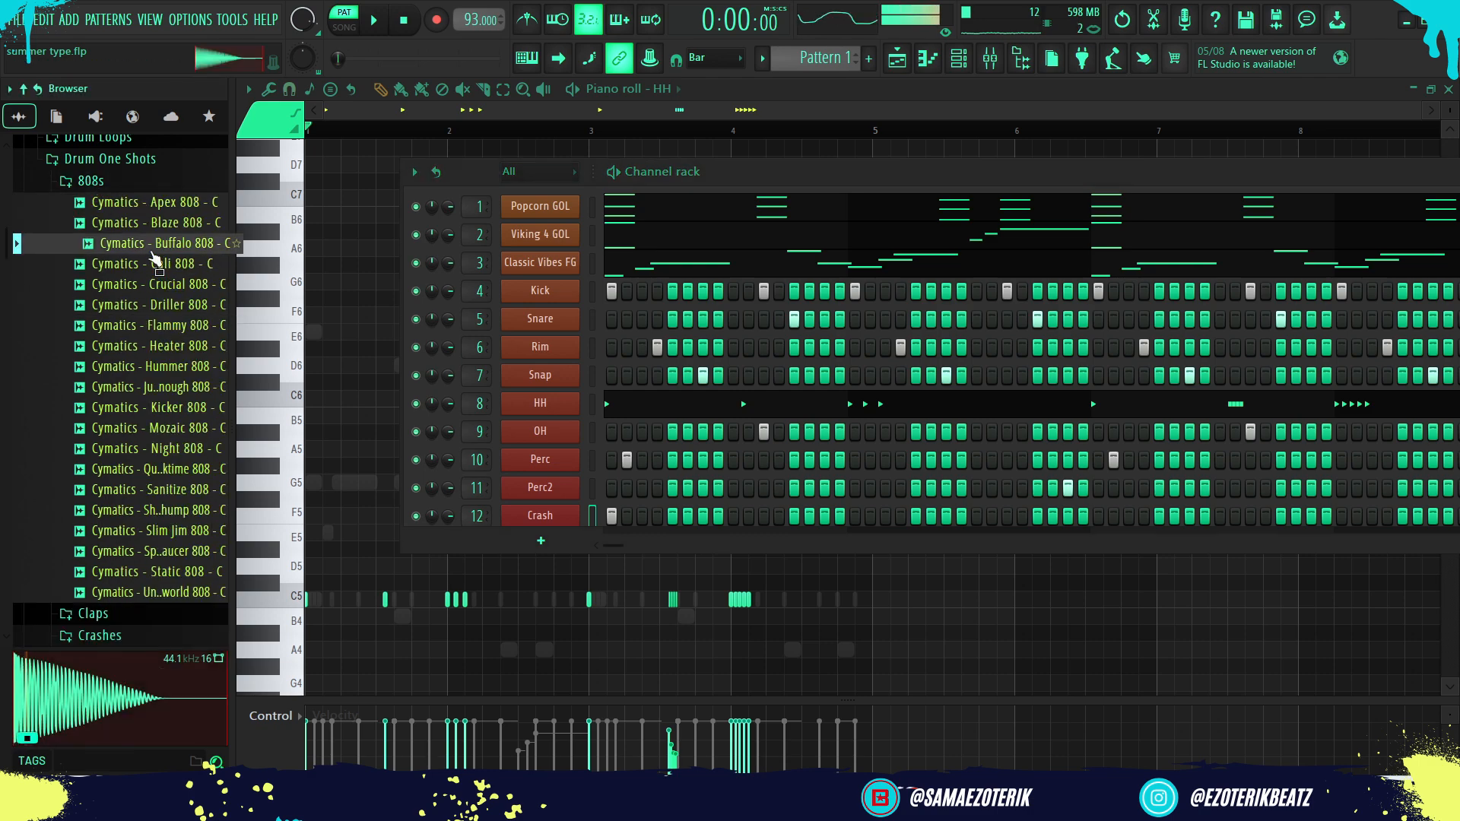
key("Down")
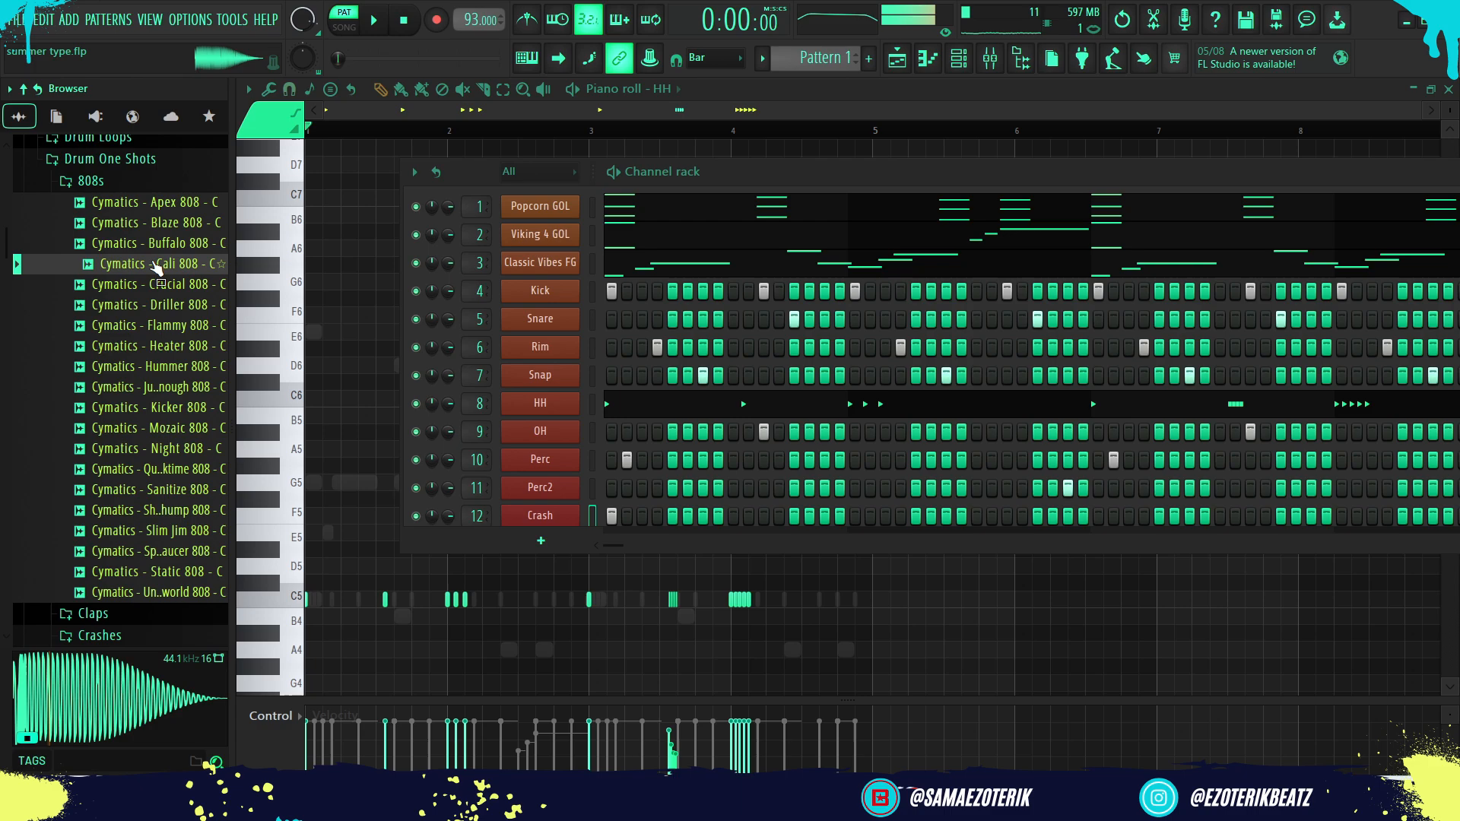
Load the Ju.nough 808 sample as a new 808 channel and place its hits on steps 1 and 11 of all four bars.
left_click(161, 387)
left_click(165, 428)
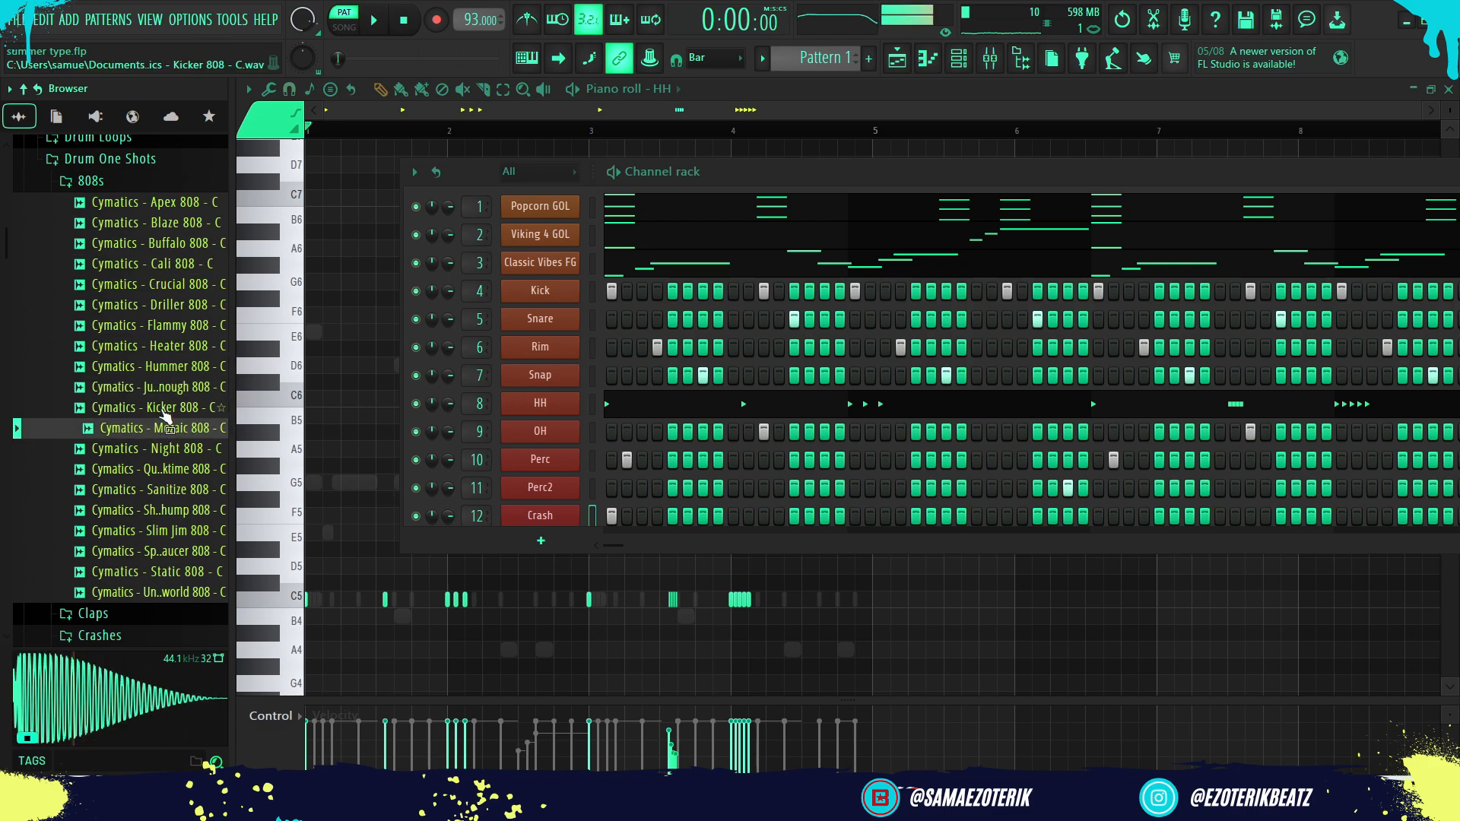
left_click(161, 387)
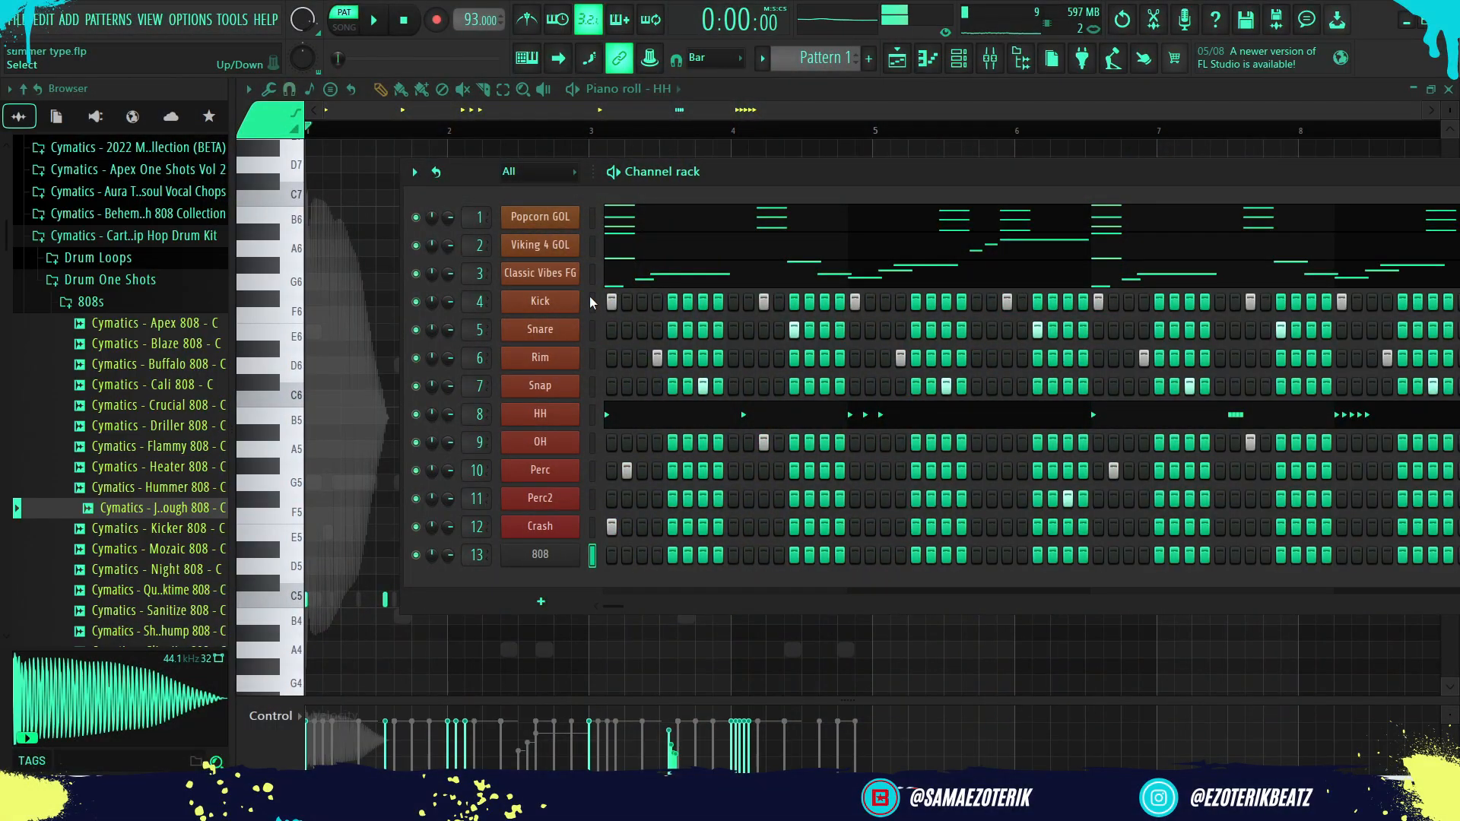
left_click(592, 556)
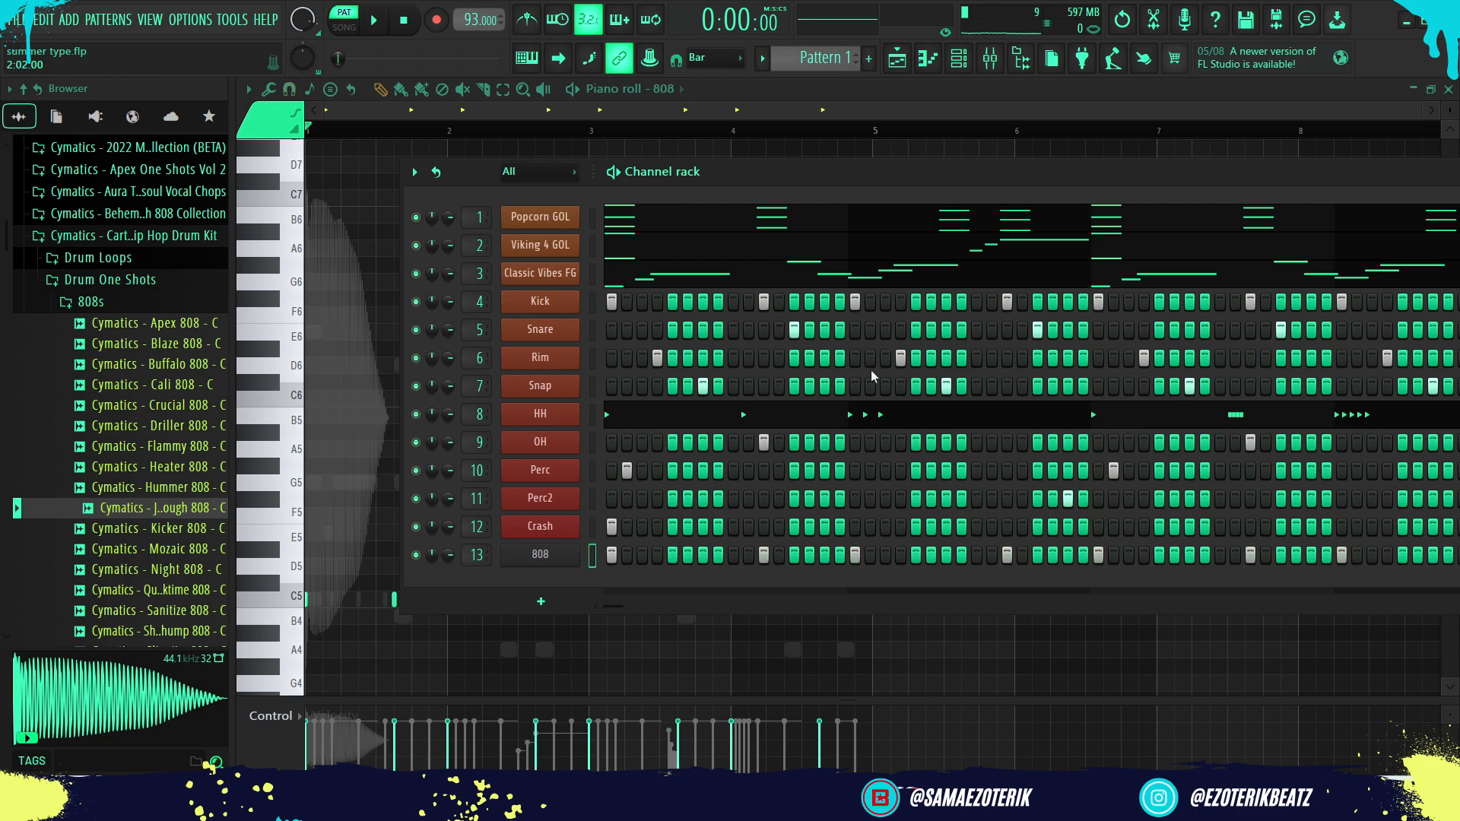
Extend all the 808 notes in the piano roll so each one lasts until the next begins, and preview the result.
left_click(929, 54)
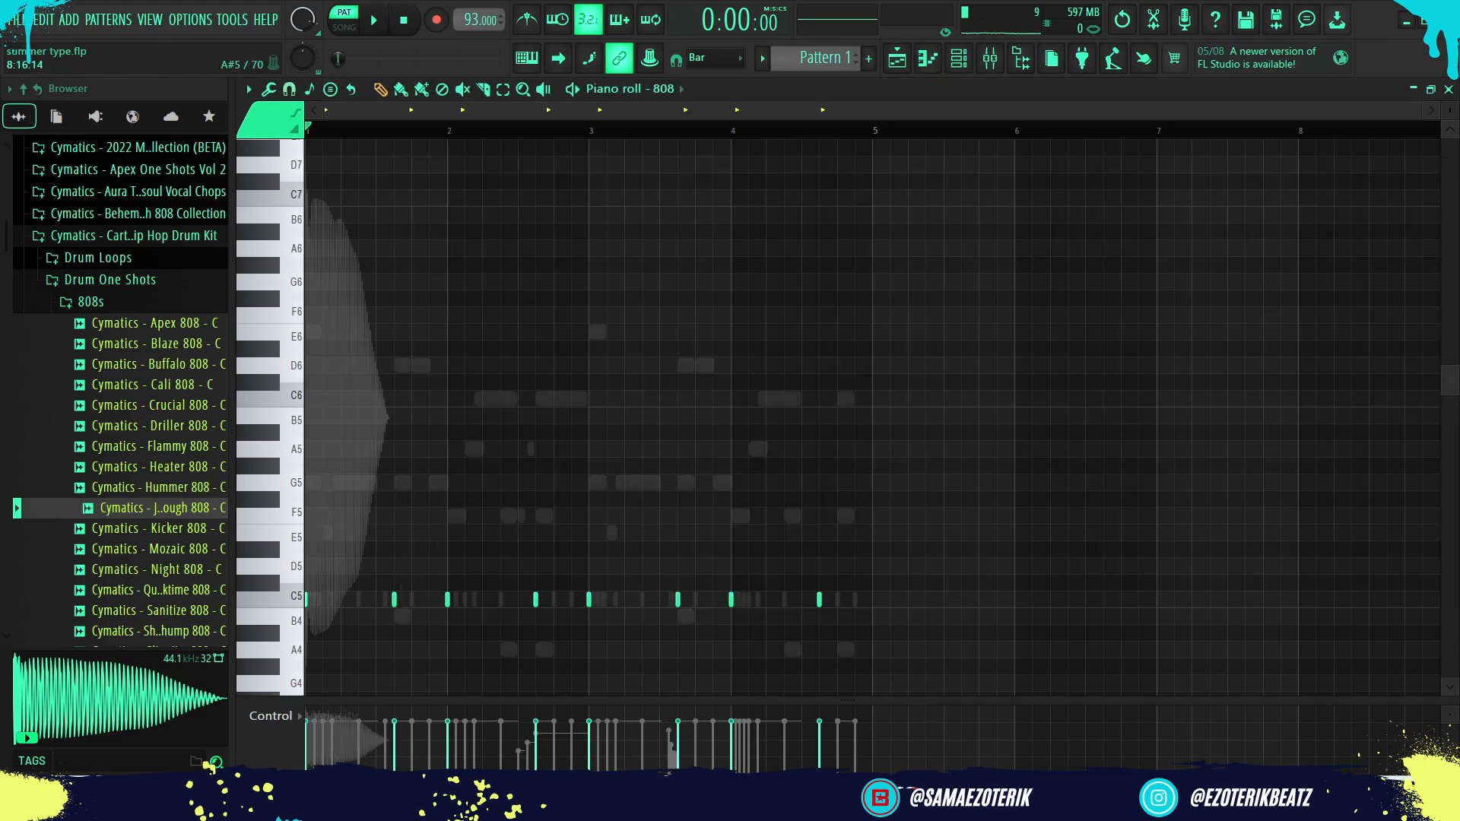
mouse_move(1448, 380)
left_mouse_down()
mouse_move(1451, 427)
mouse_move(1443, 403)
left_mouse_up()
left_click(391, 374)
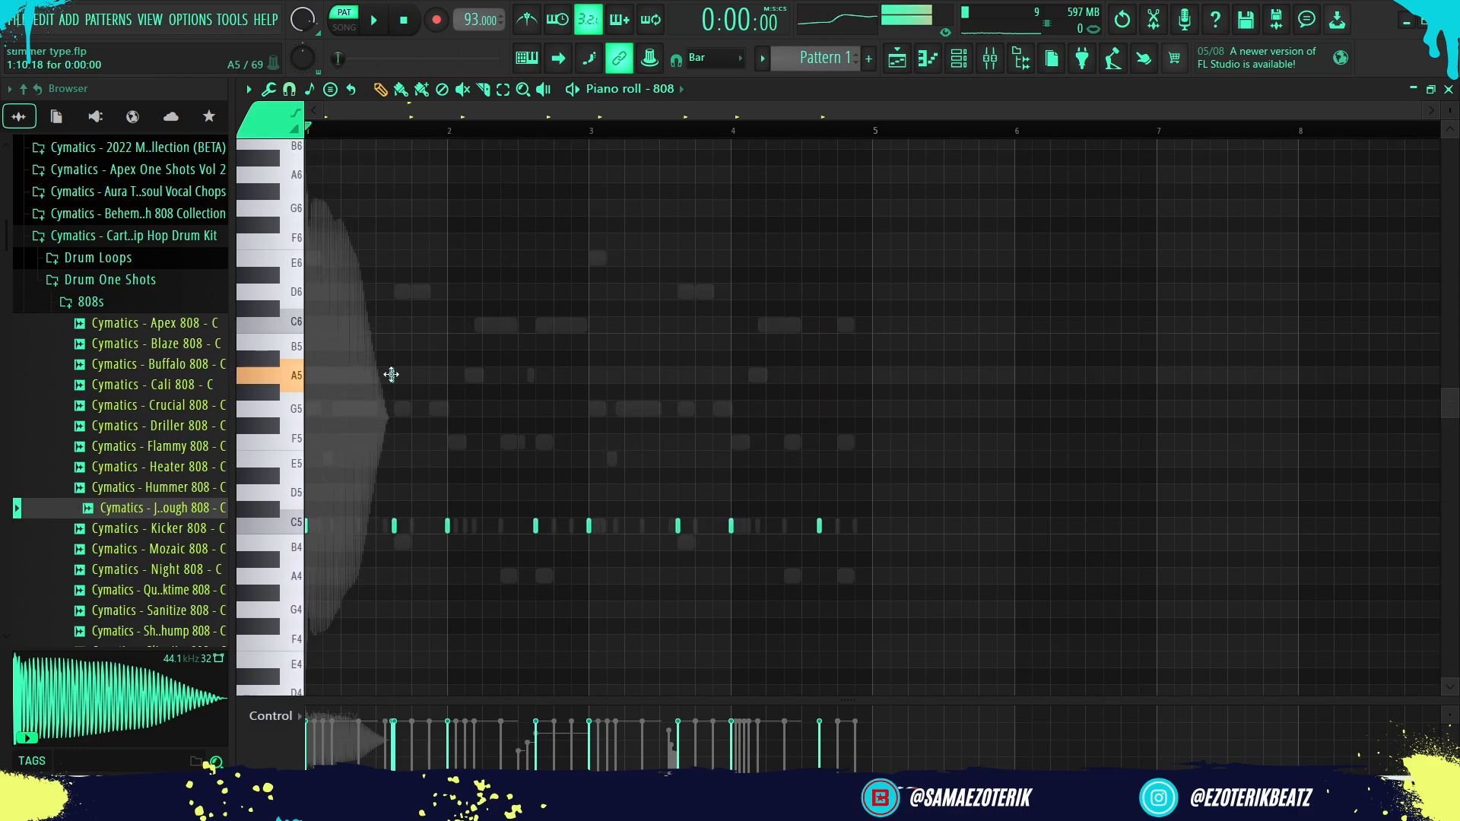
scroll(312, 405, "up", 5)
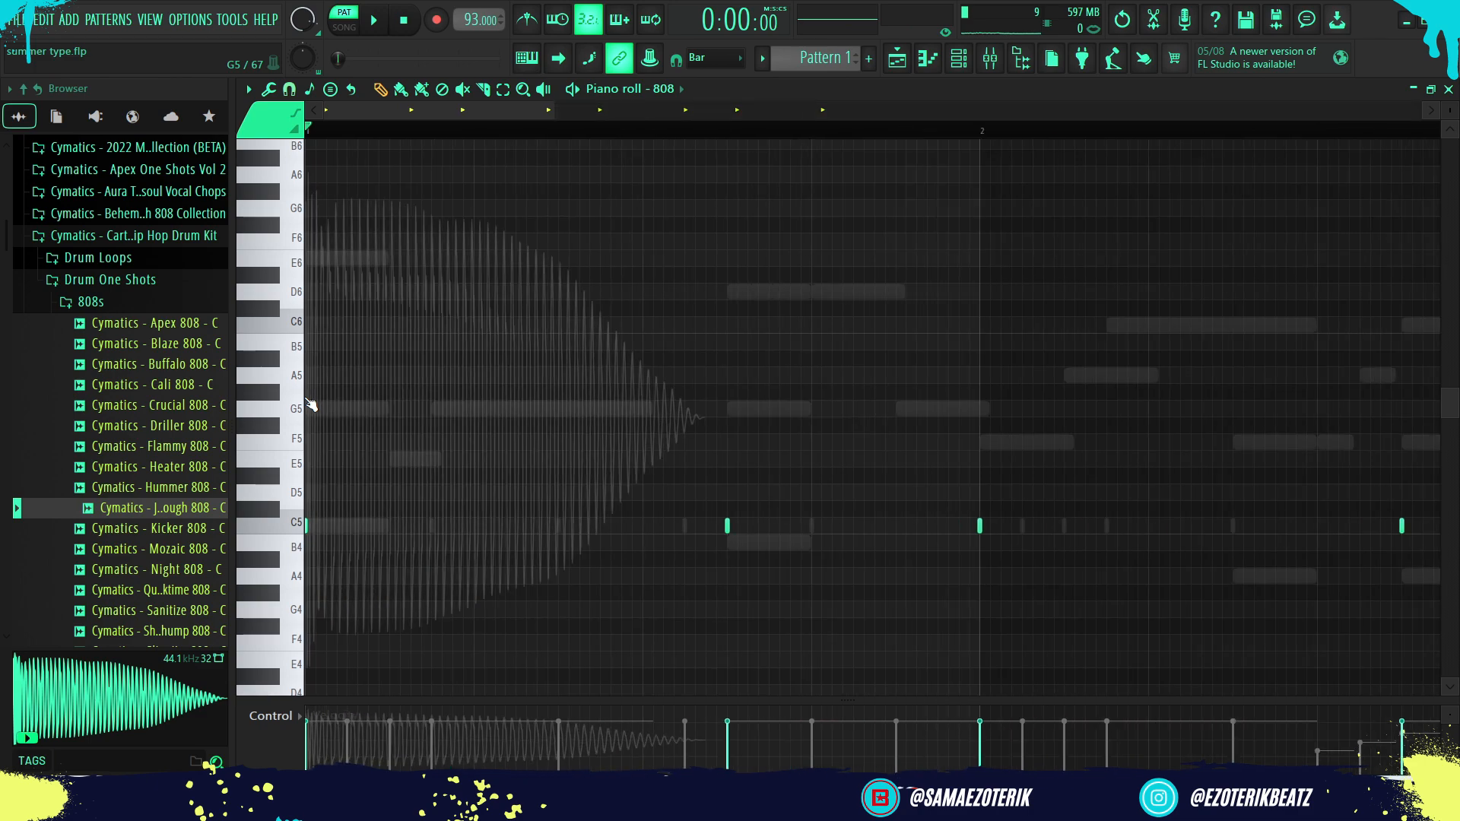
left_click(960, 59)
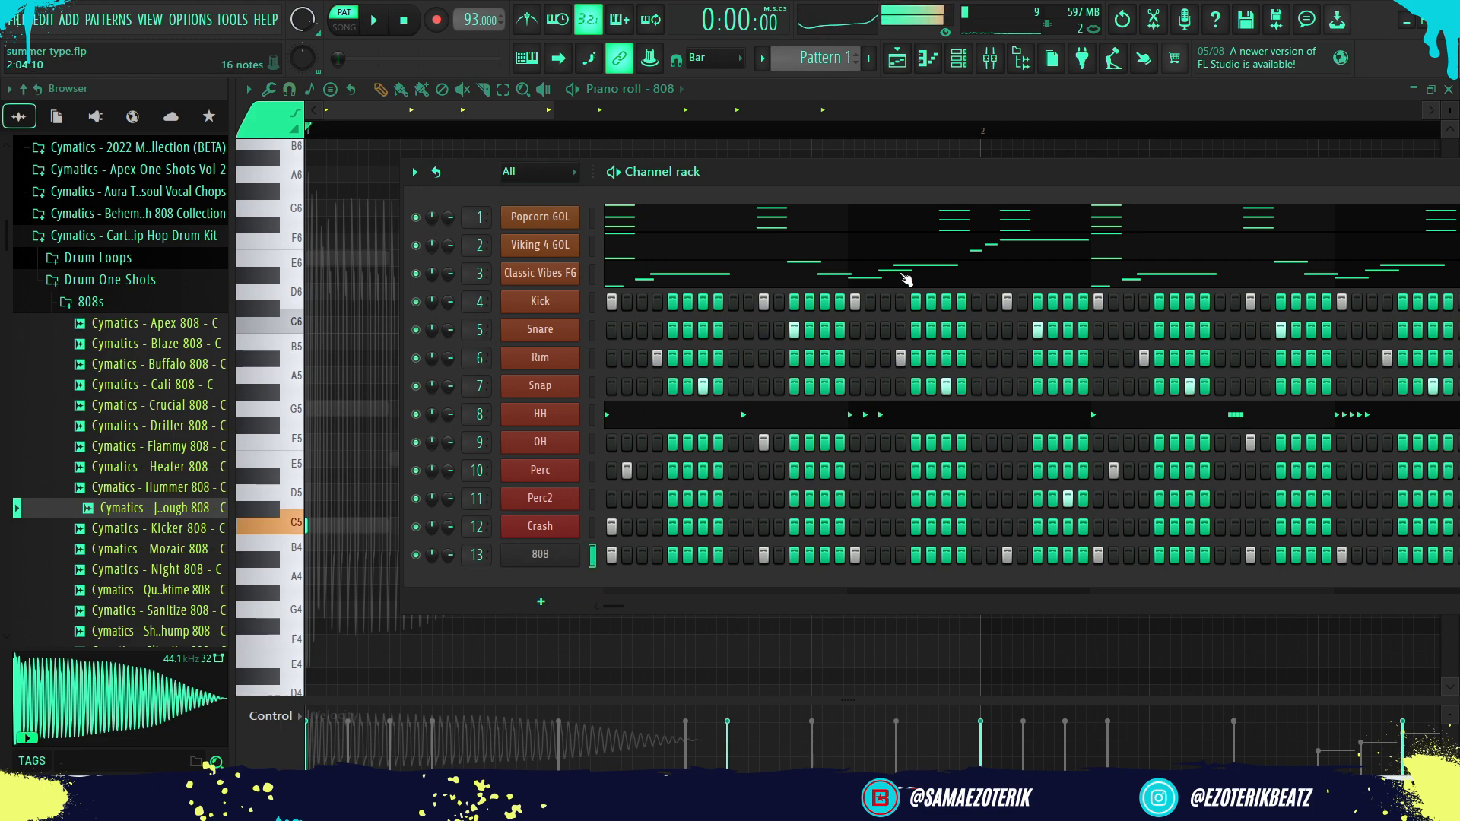
left_click(932, 64)
scroll(912, 532, "down", 2)
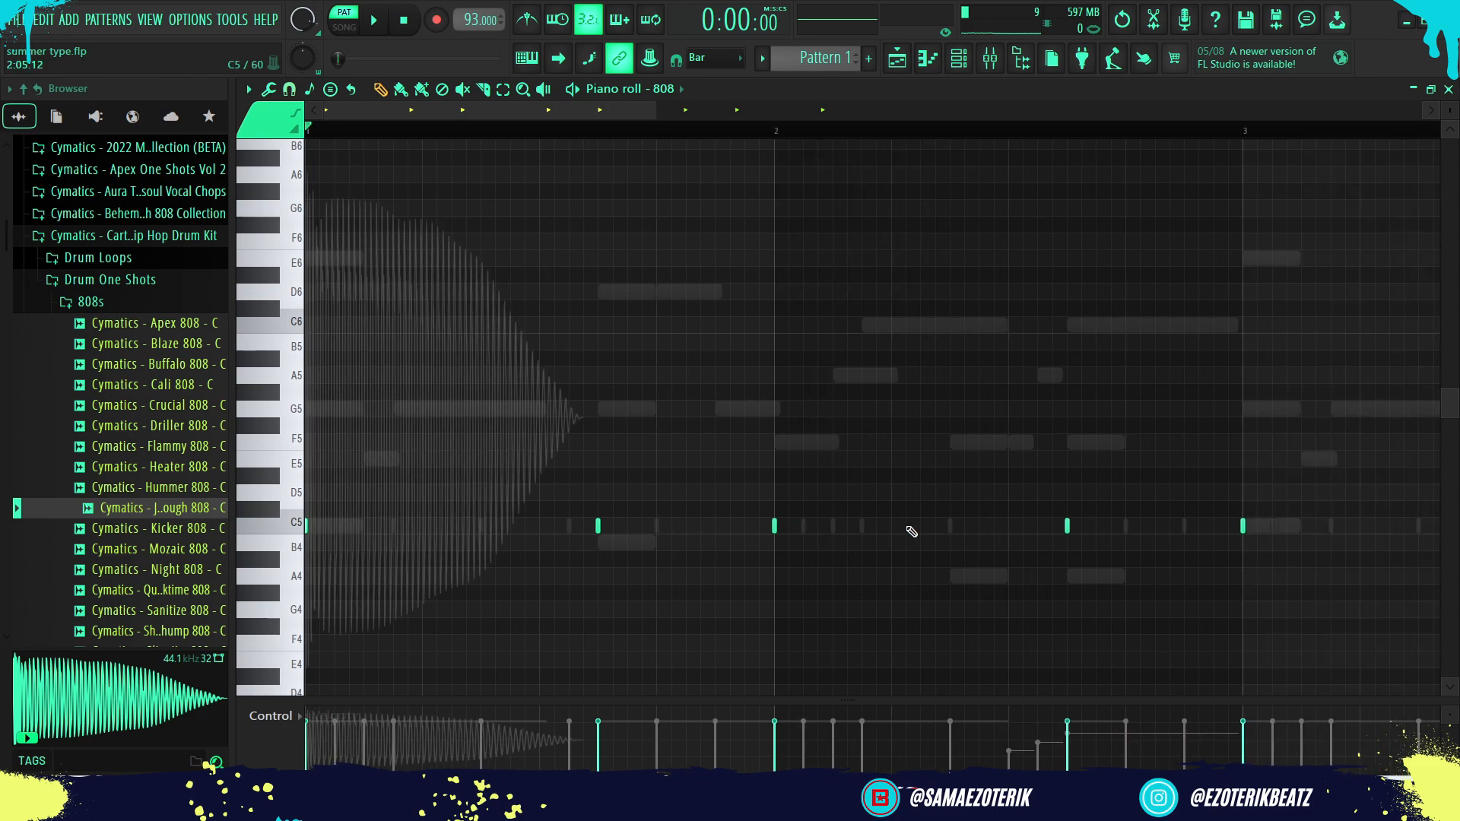
scroll(1253, 559, "down", 3)
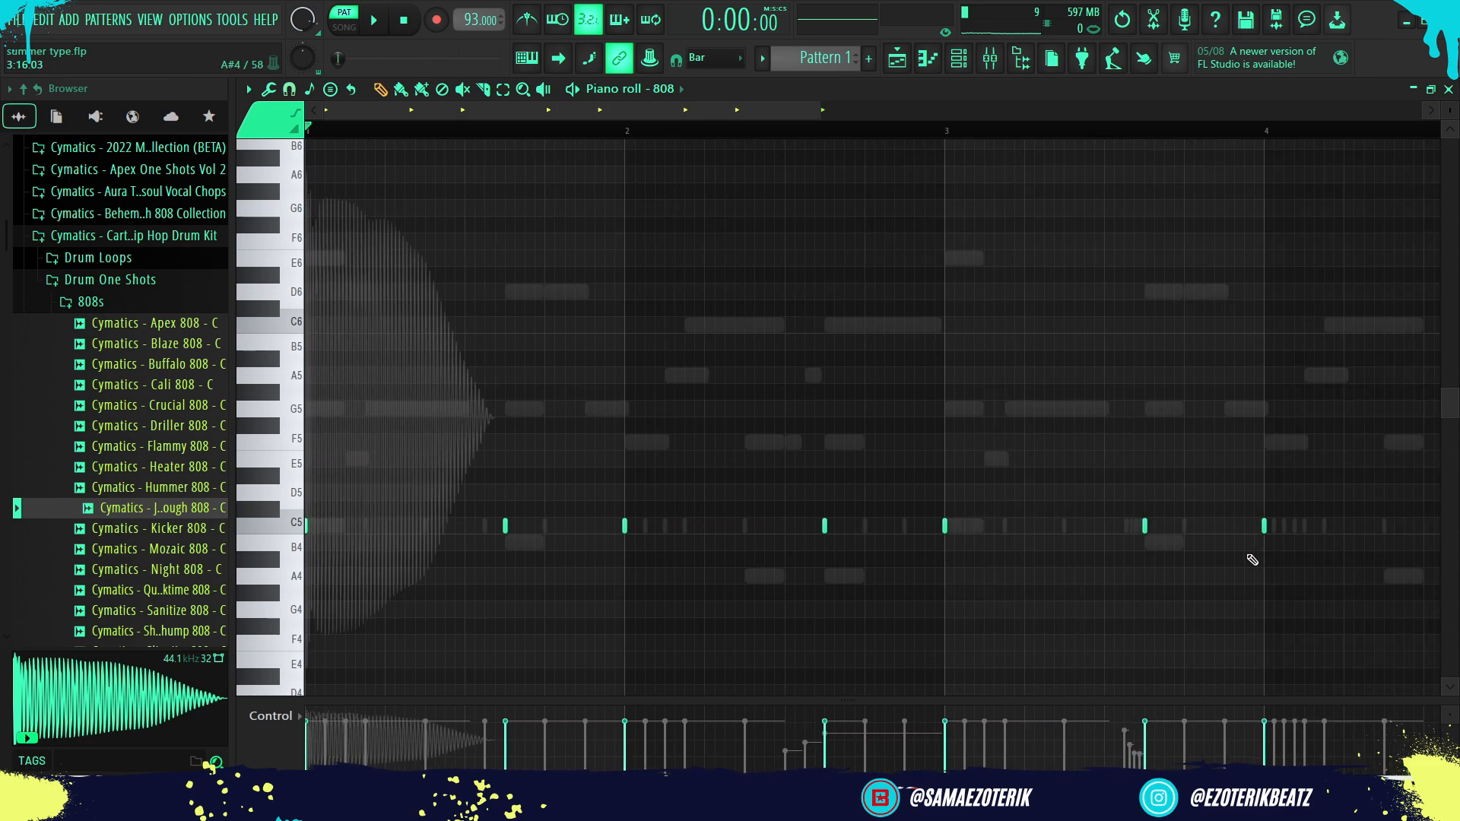
key("ctrl+a")
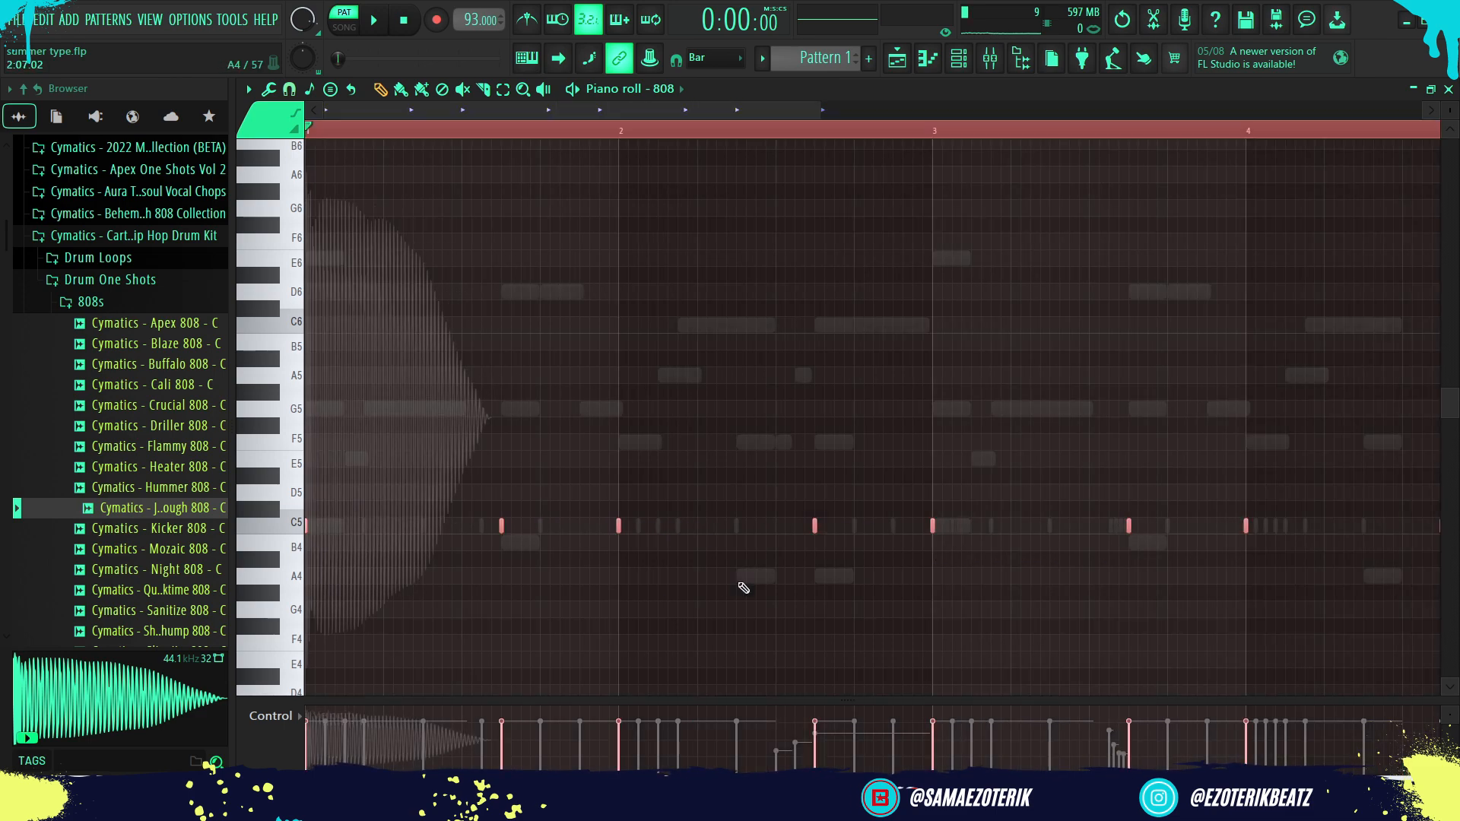
key("ctrl+l")
key("space")
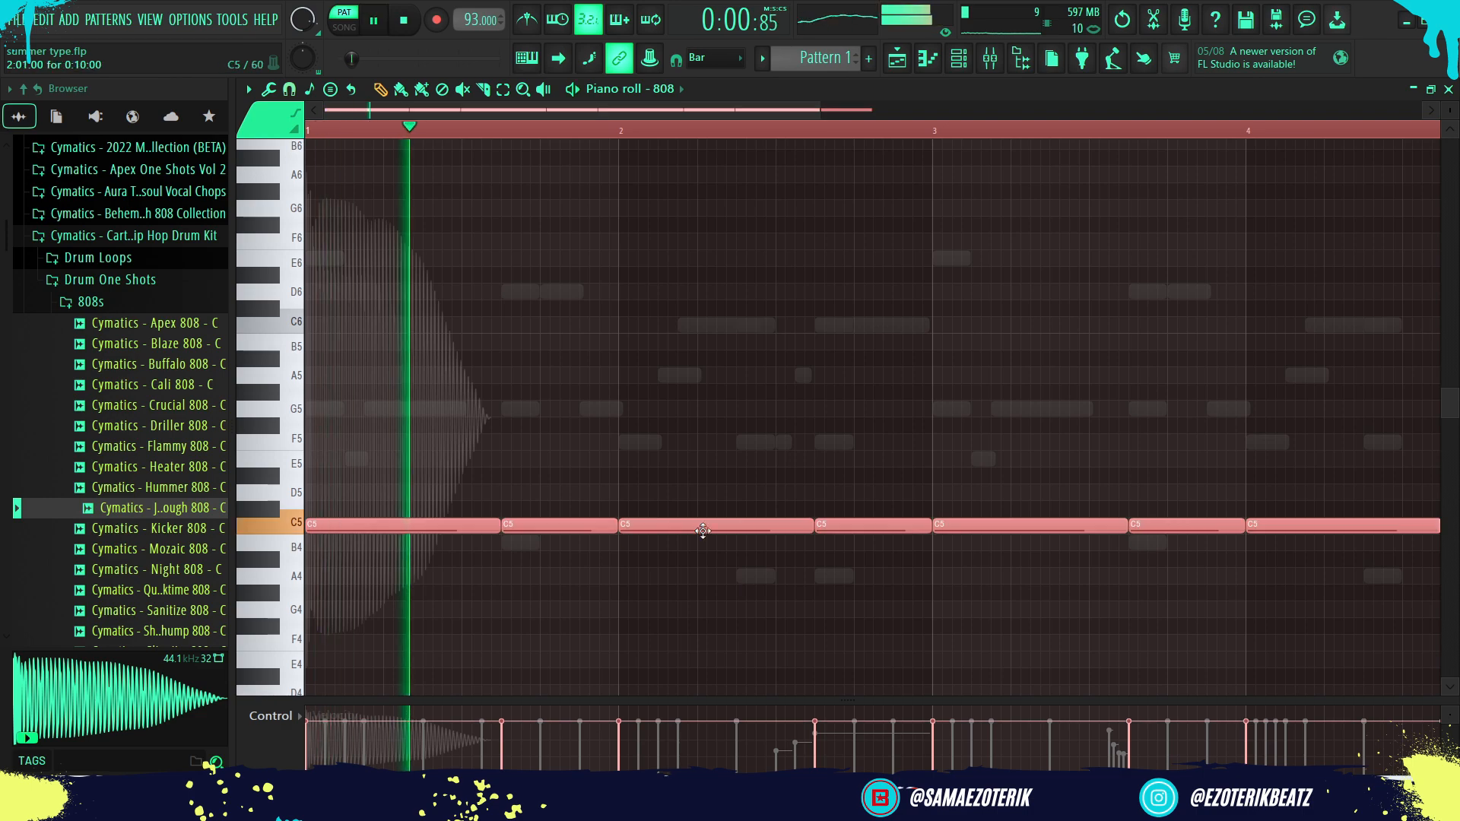
key("space")
Raise the 808 note on step 11 of bar 1 to G5 and preview the bassline.
scroll(490, 482, "up", 2)
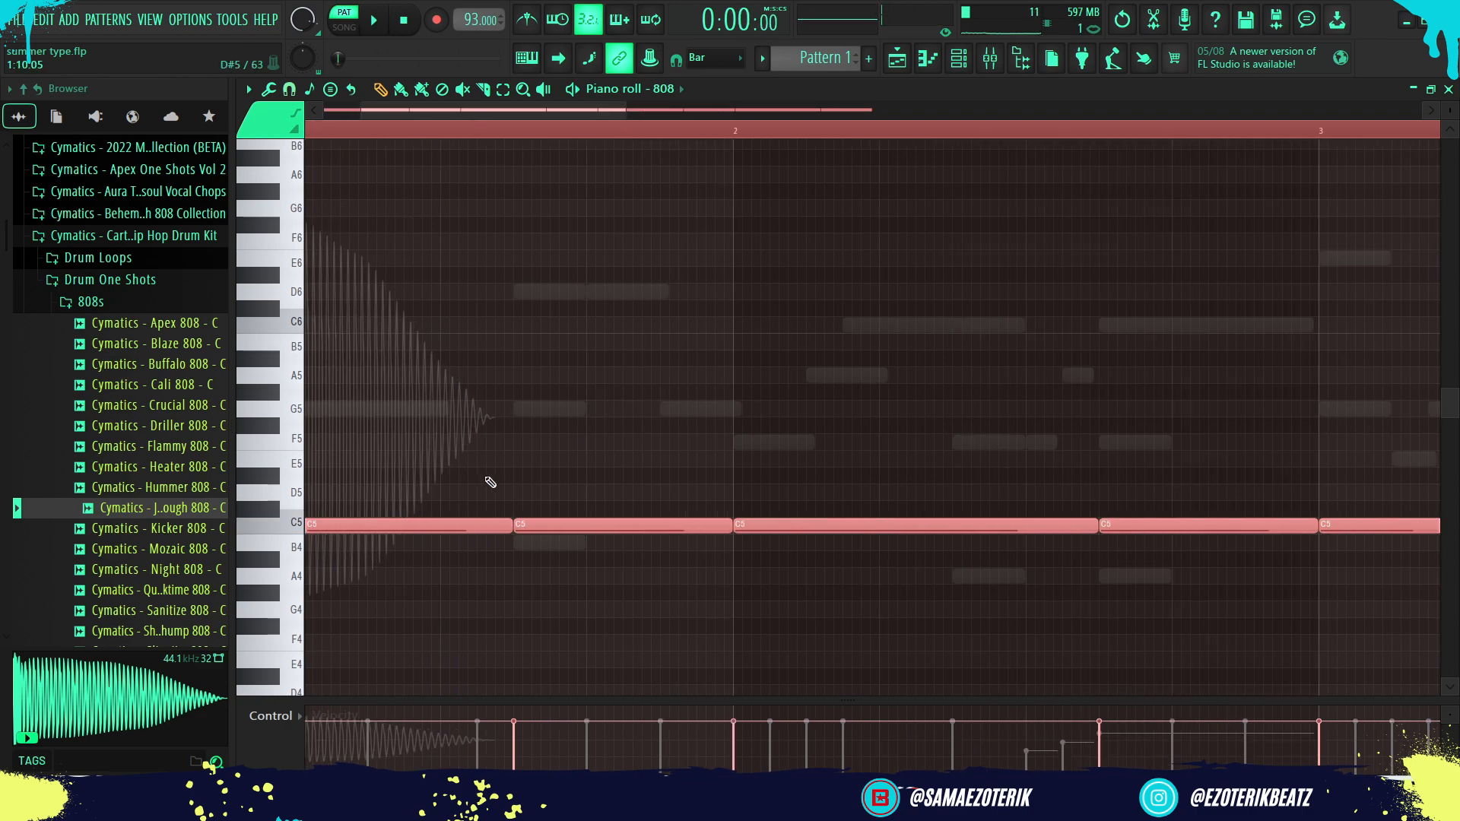
left_click(583, 520)
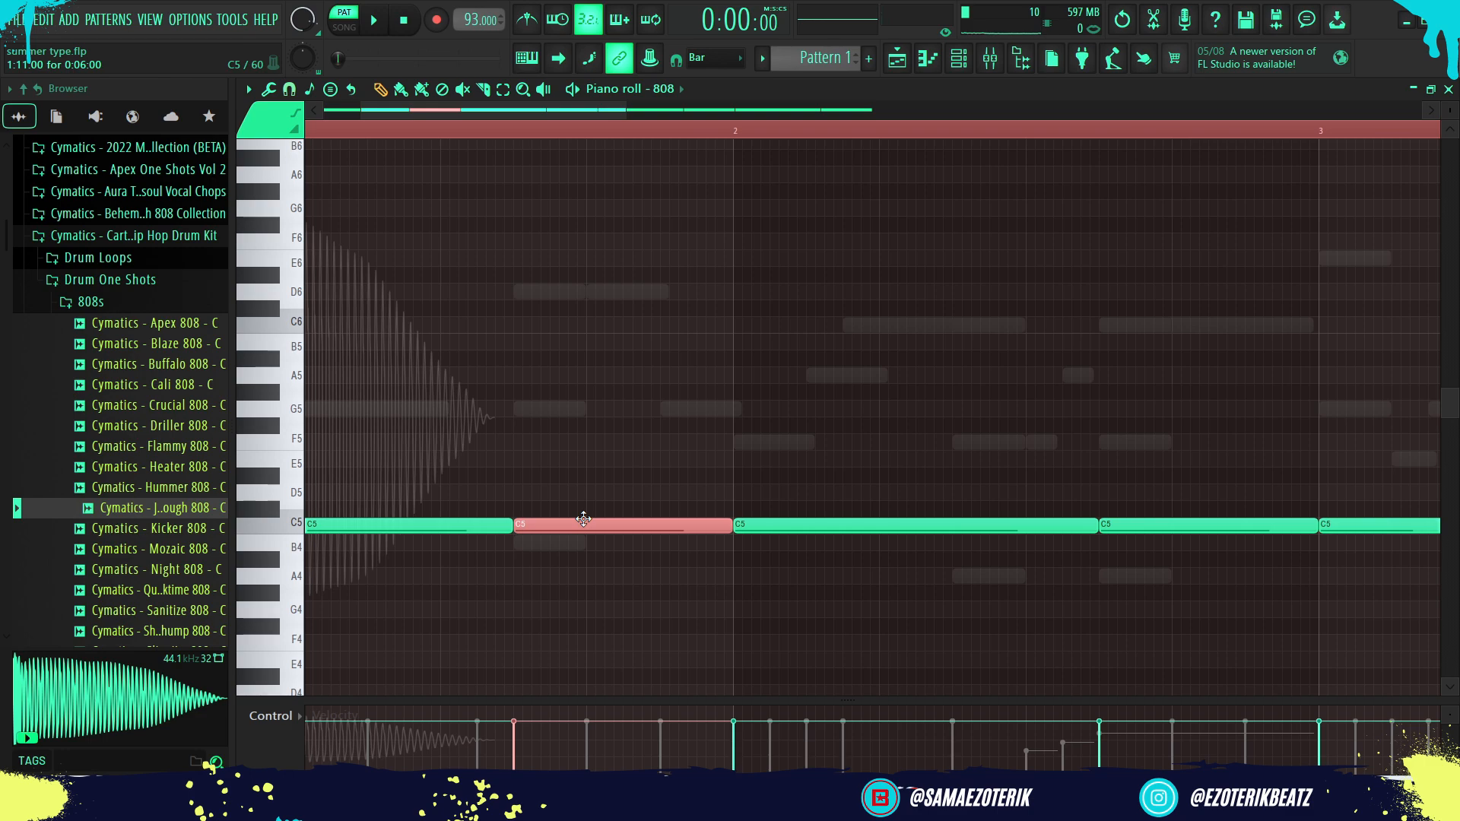
key("Up")
key("Up")
key("Up")
key("Up")
key("Up")
key("Up")
key("Up")
key("ctrl+Down")
key("ctrl+Up")
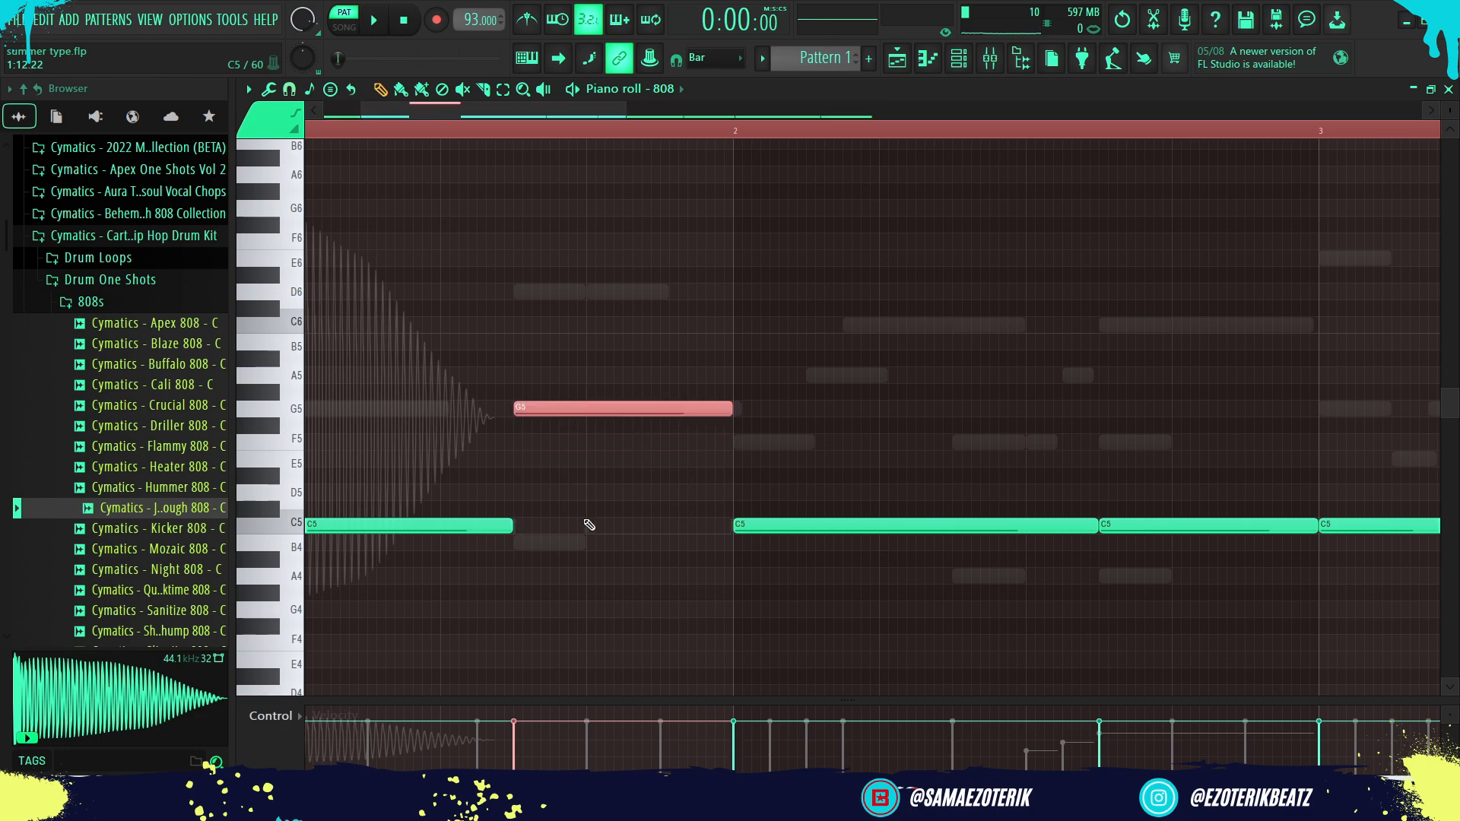
key("space")
scroll(585, 522, "down", 3)
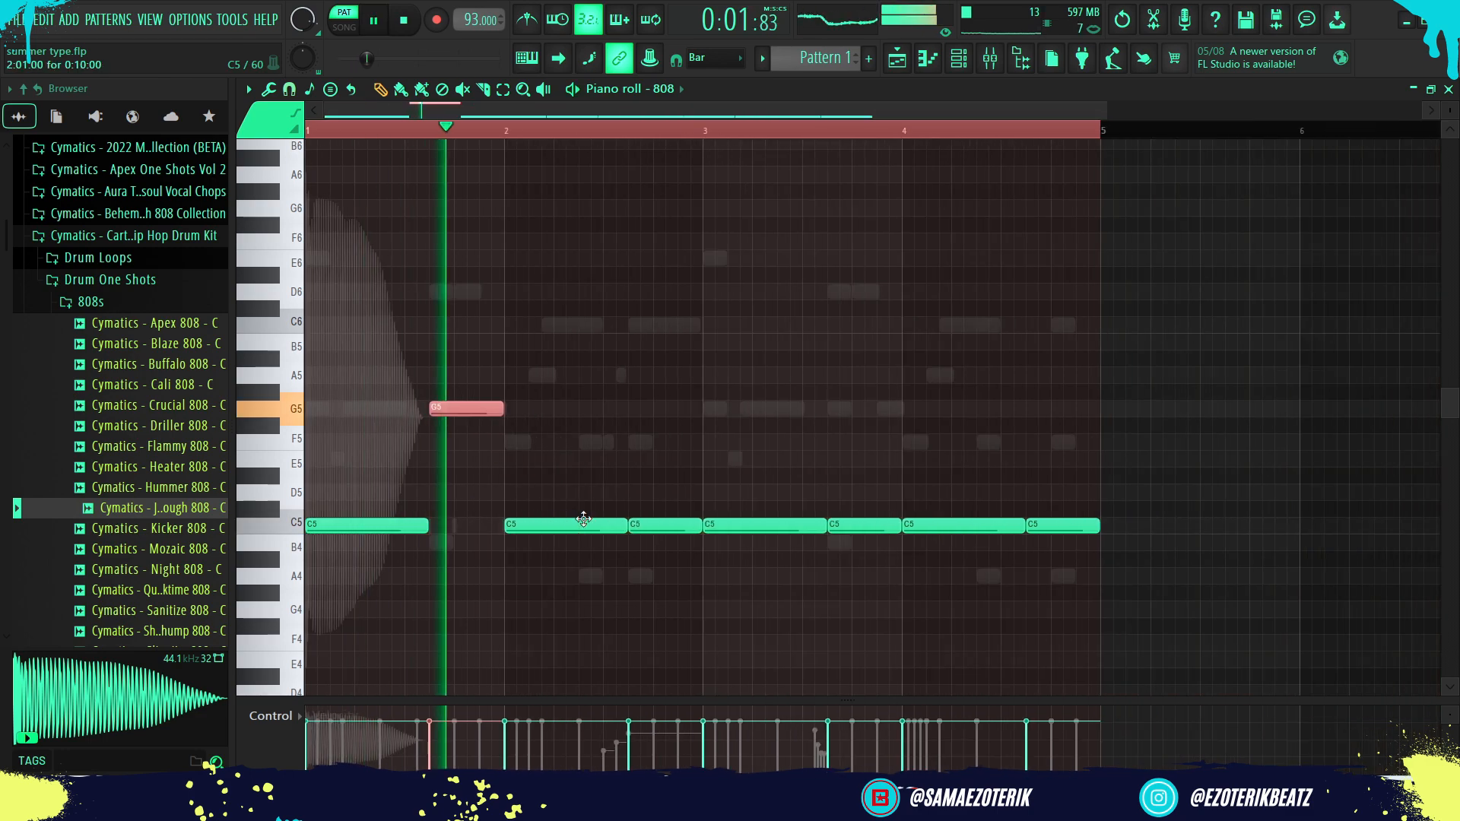
key("space")
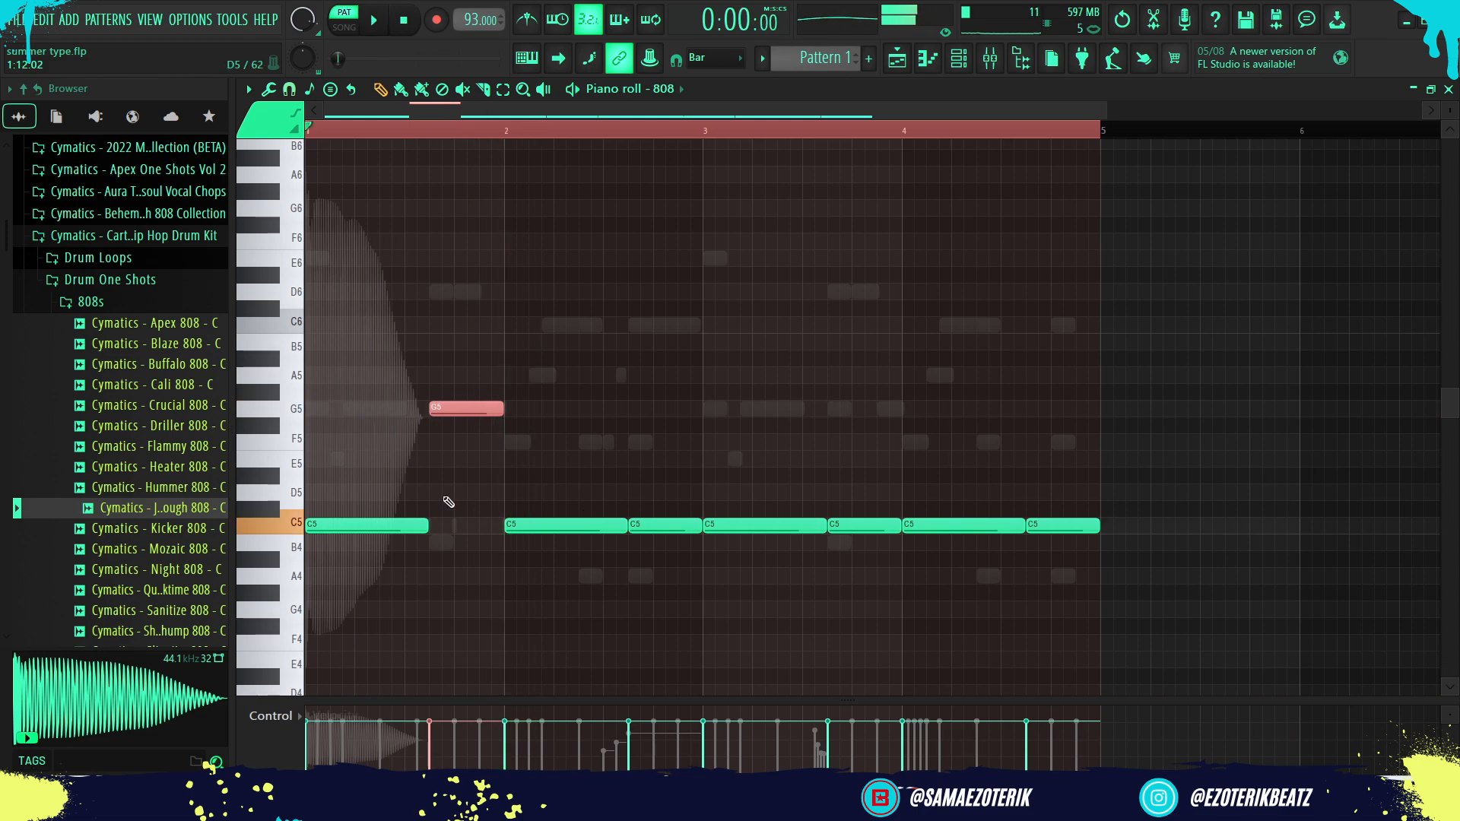
Shorten the first C5 808 note to six steps and add another C5 note on step 7 of bar 1.
scroll(449, 502, "up", 4)
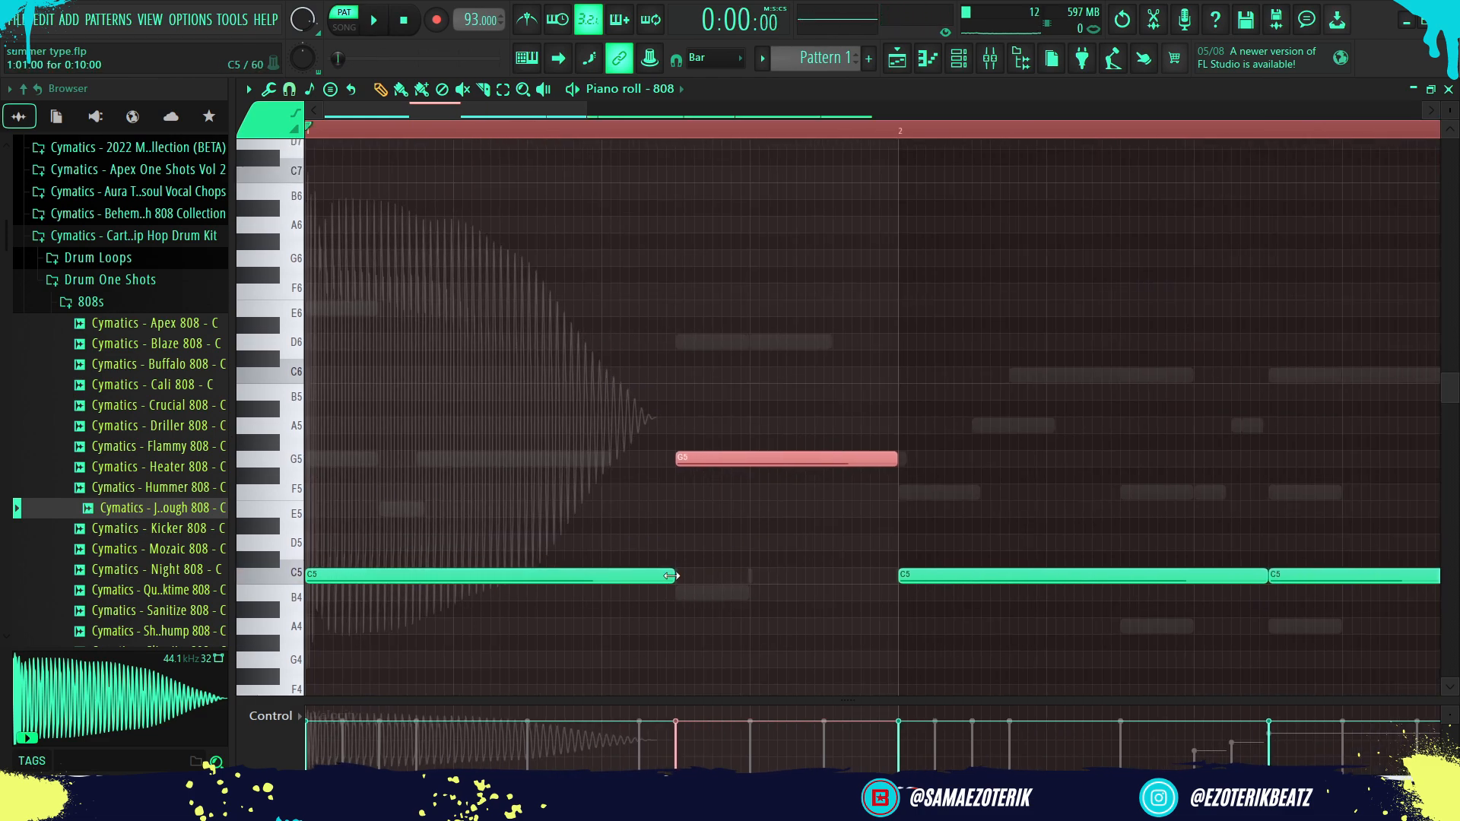
left_click(794, 540)
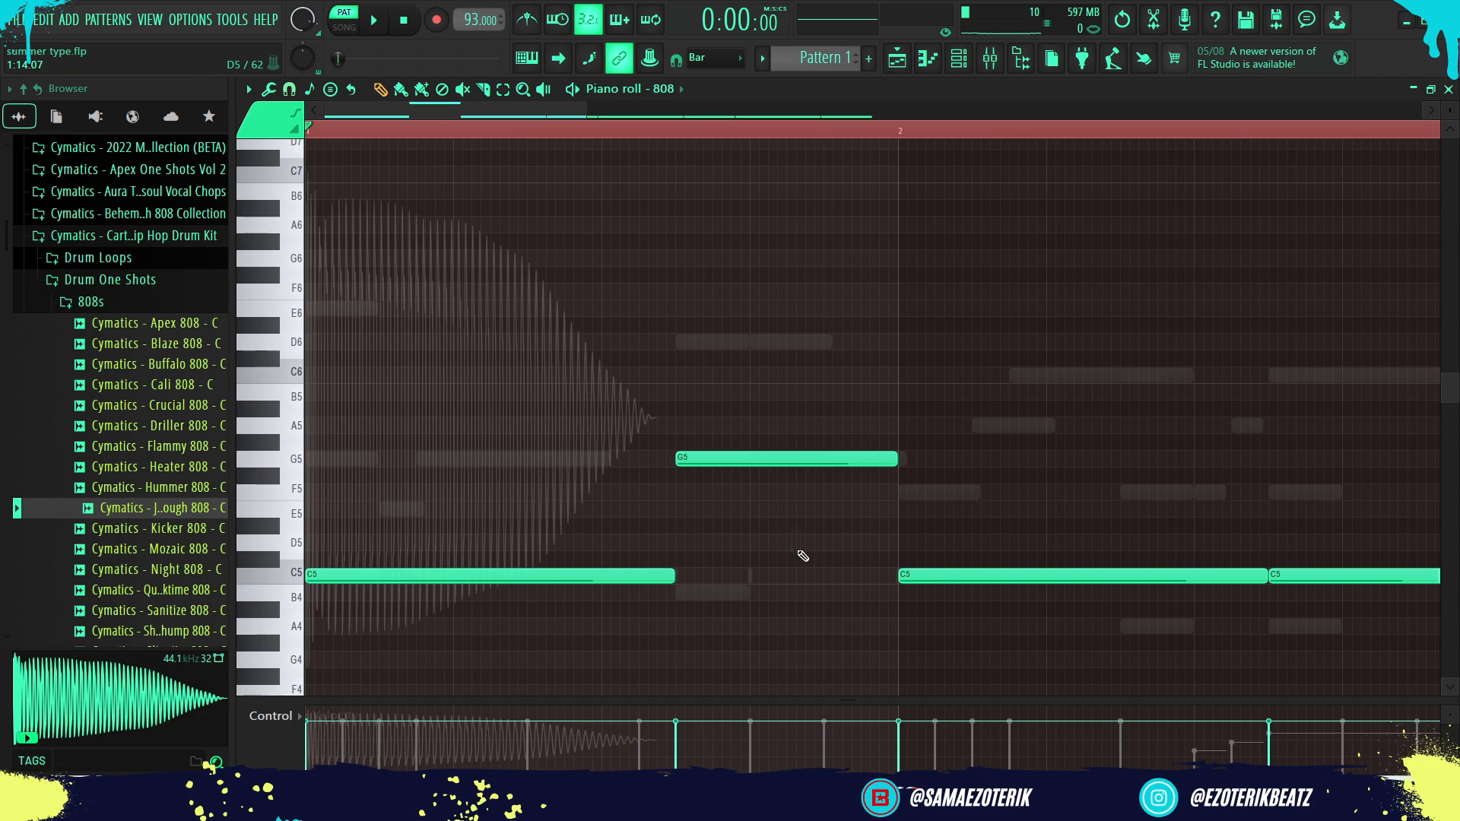
left_click(576, 129)
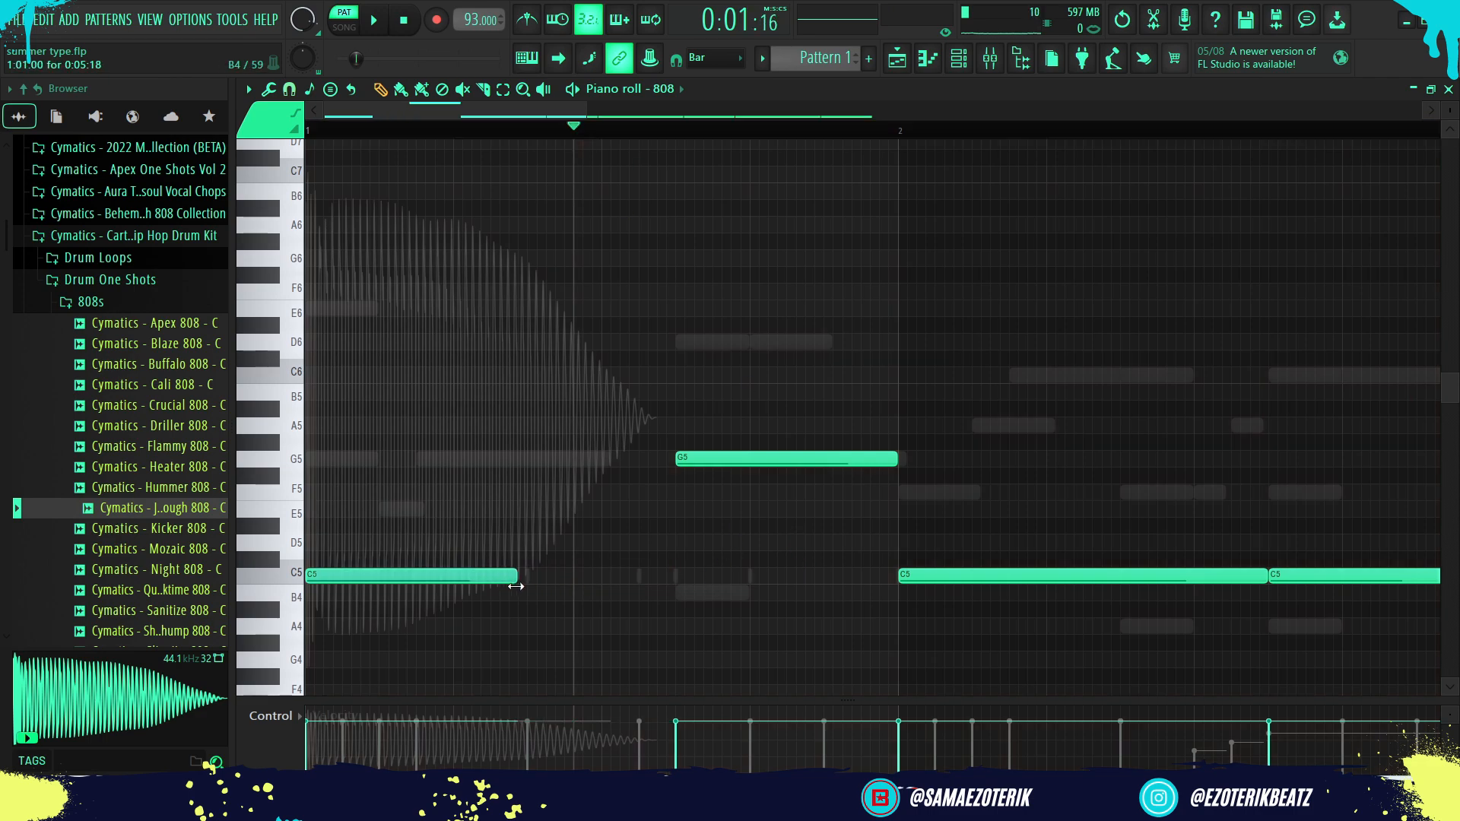
left_click(542, 578)
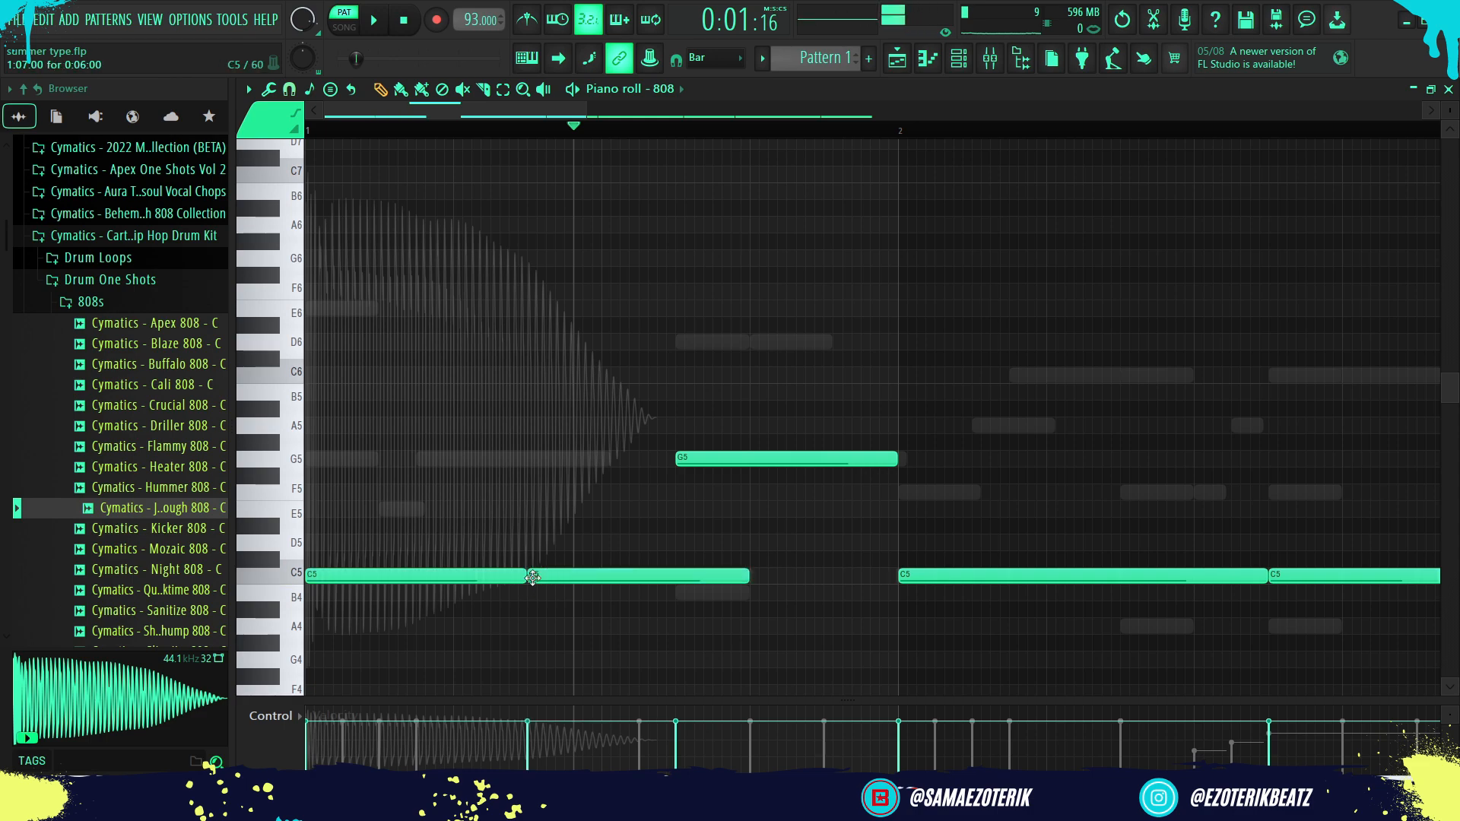
key("space")
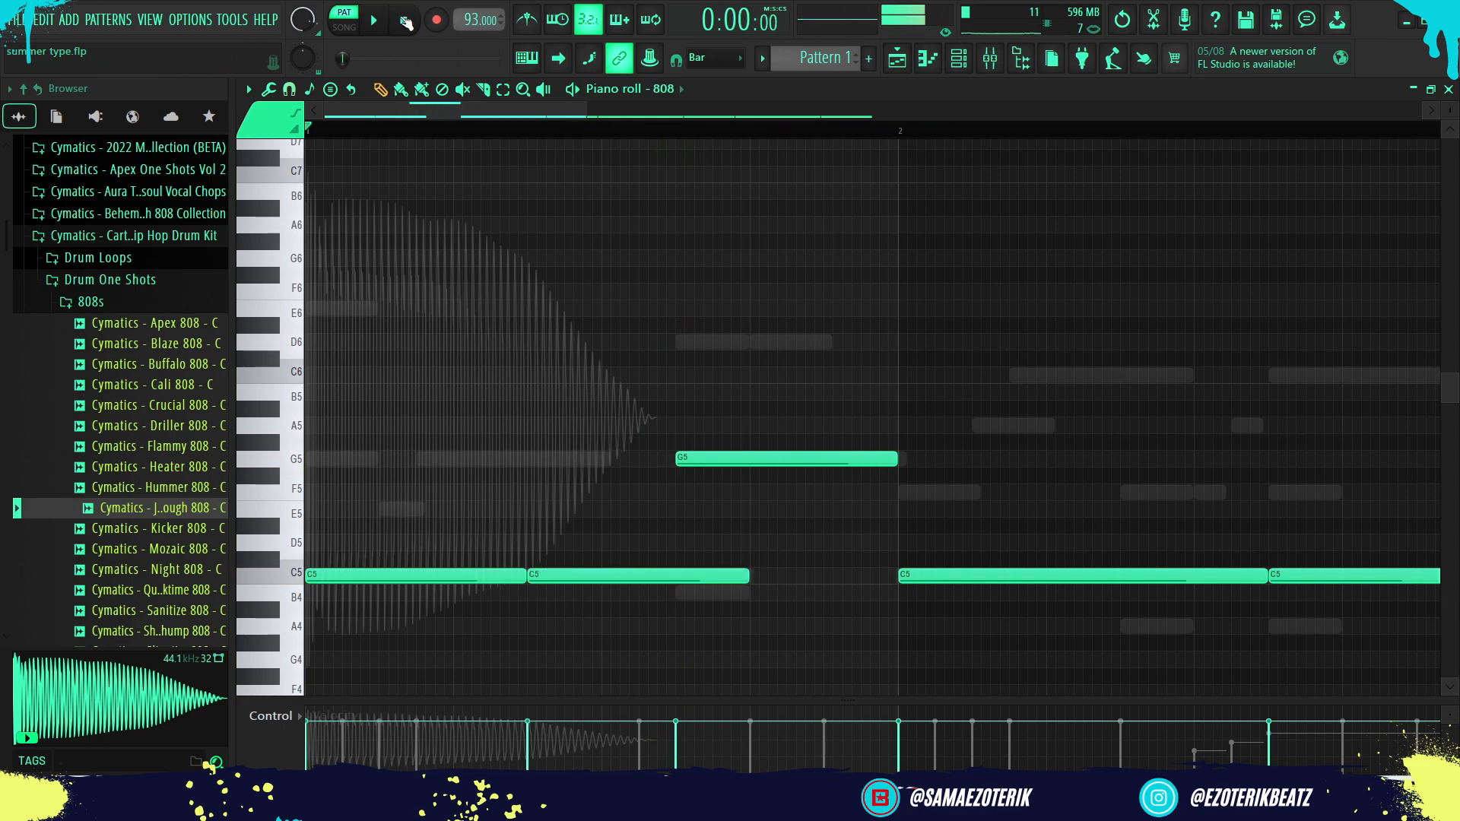
key("space")
Enable the 808 channel's volume envelope with hold at maximum and a 39% sustain level, then return to its piano roll.
left_click(959, 58)
left_click(540, 555)
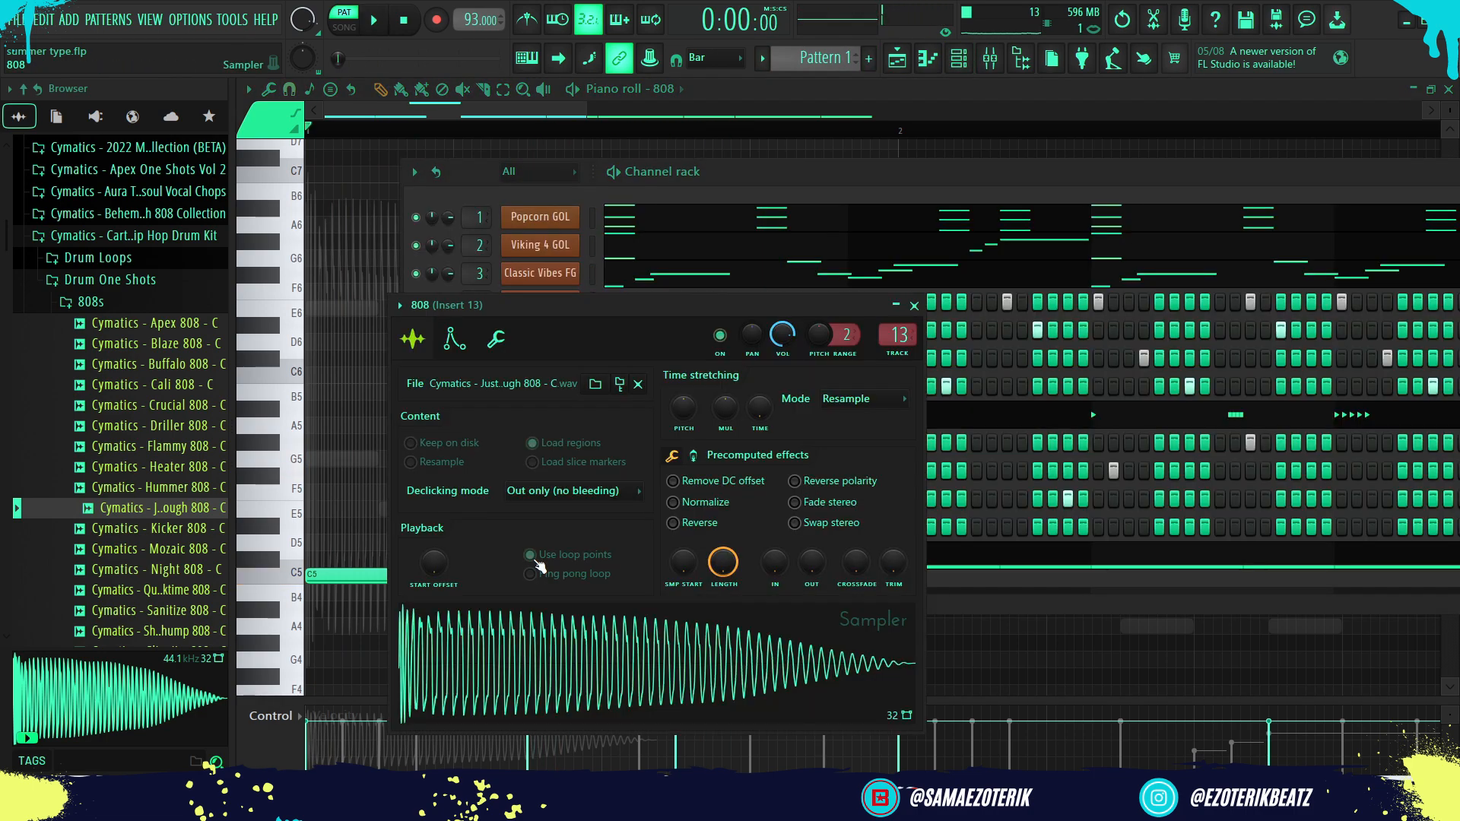
left_click(454, 340)
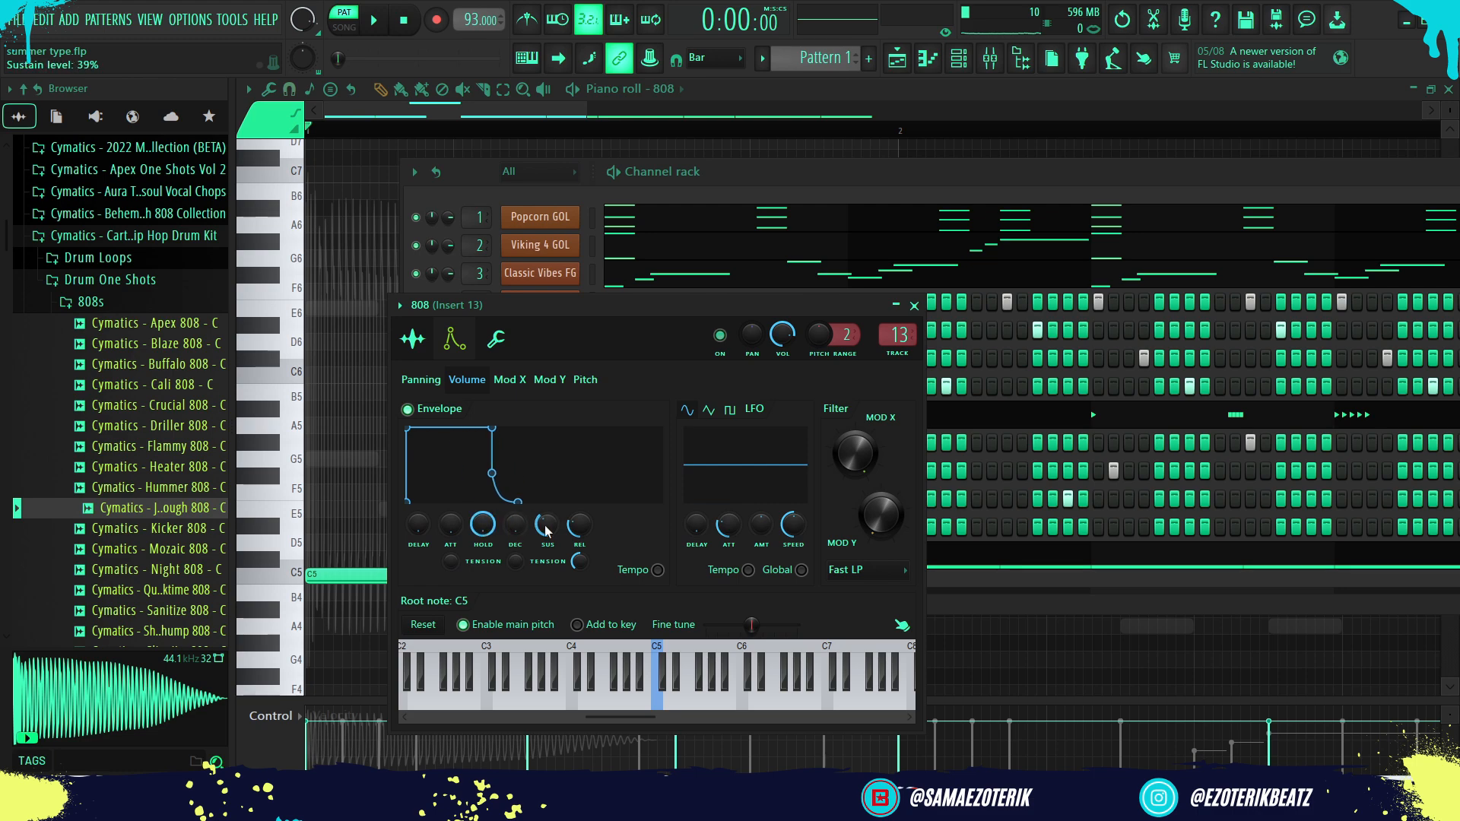
left_click(914, 305)
left_click(927, 65)
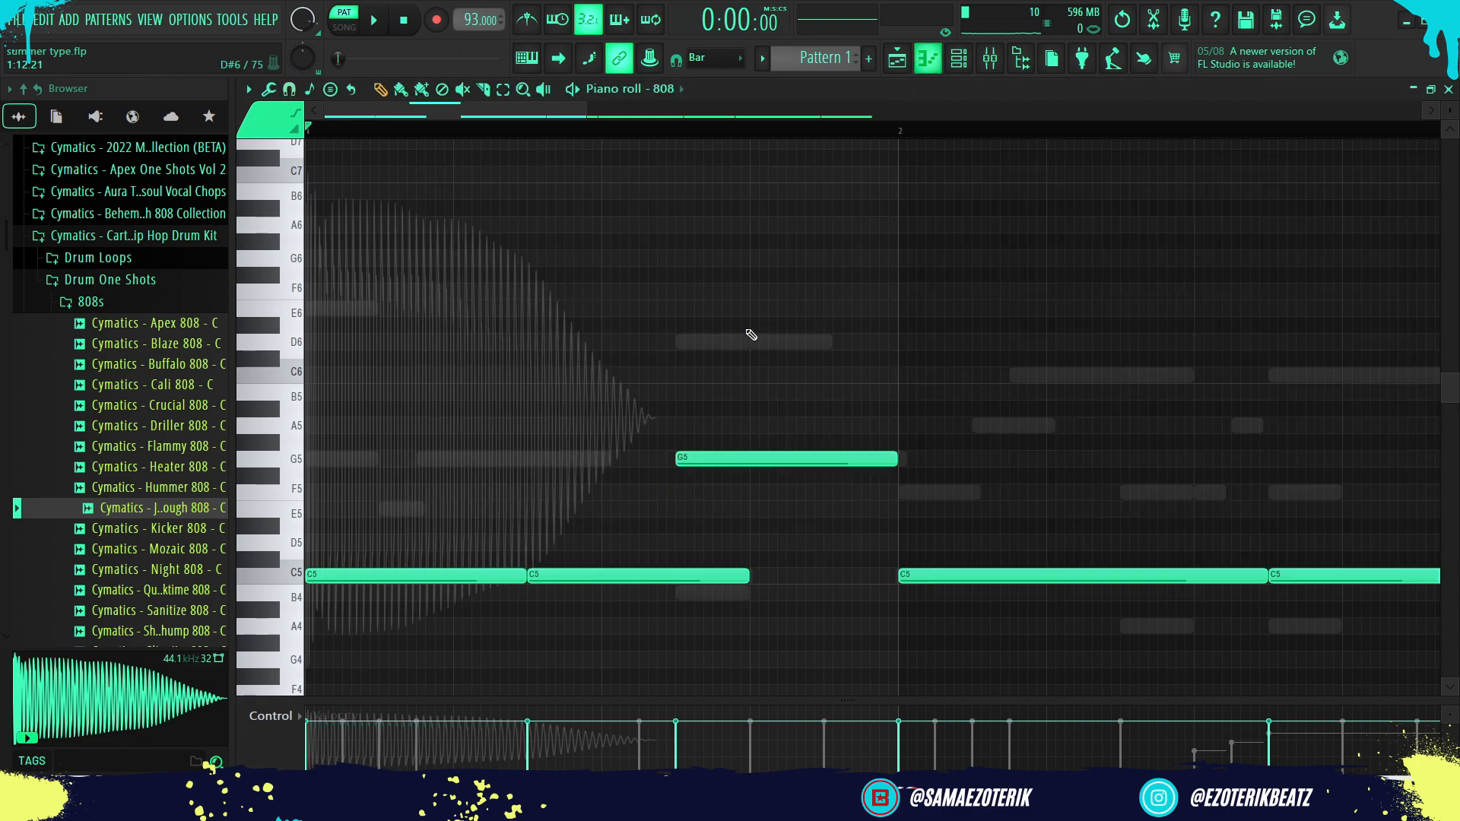
Shorten bar 1's second C5 note to end where the G5 note starts, and play the pattern briefly.
left_click_drag(757, 611, 700, 527)
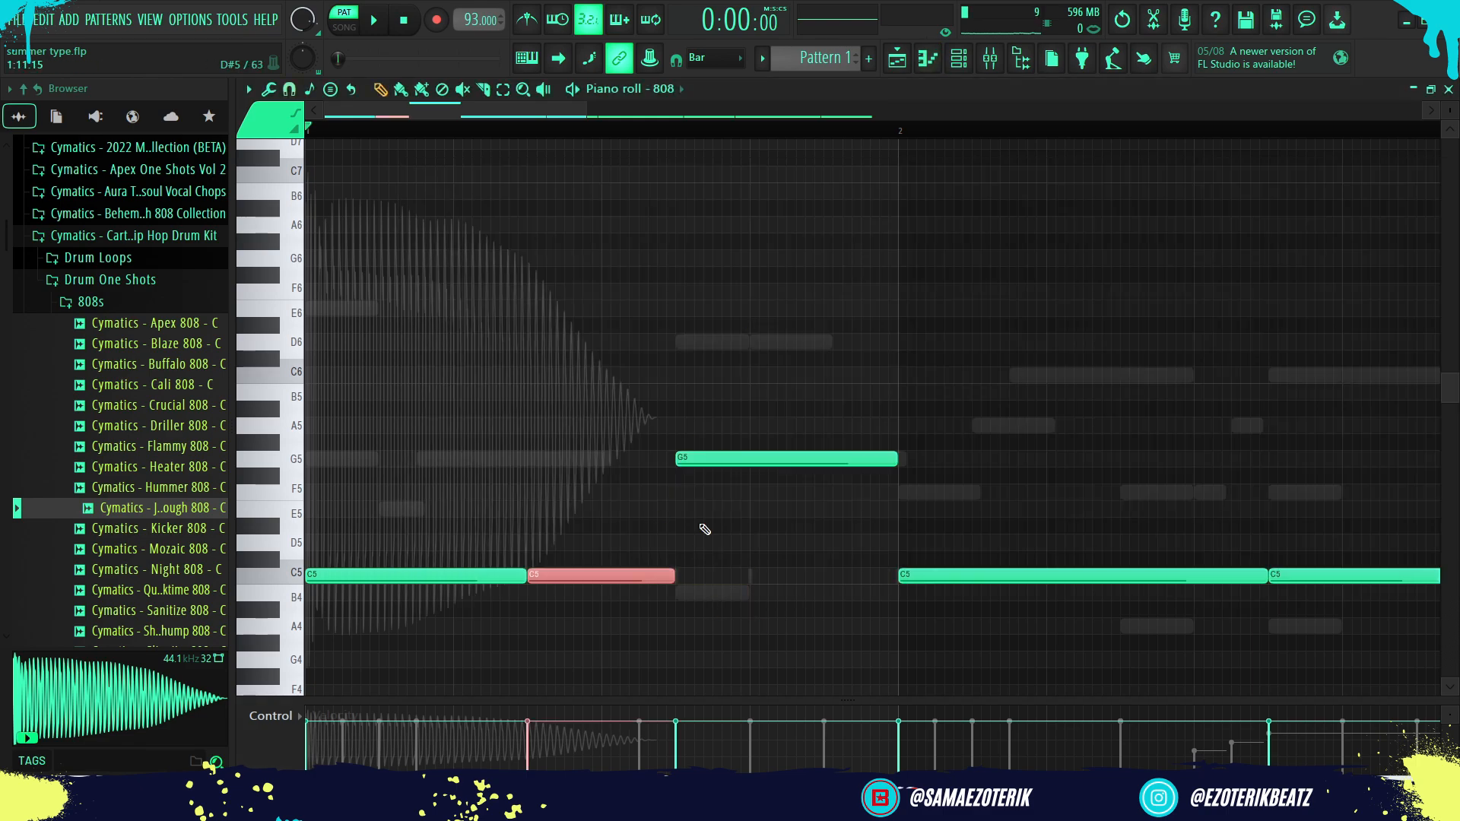
key("space")
scroll(705, 529, "down", 3)
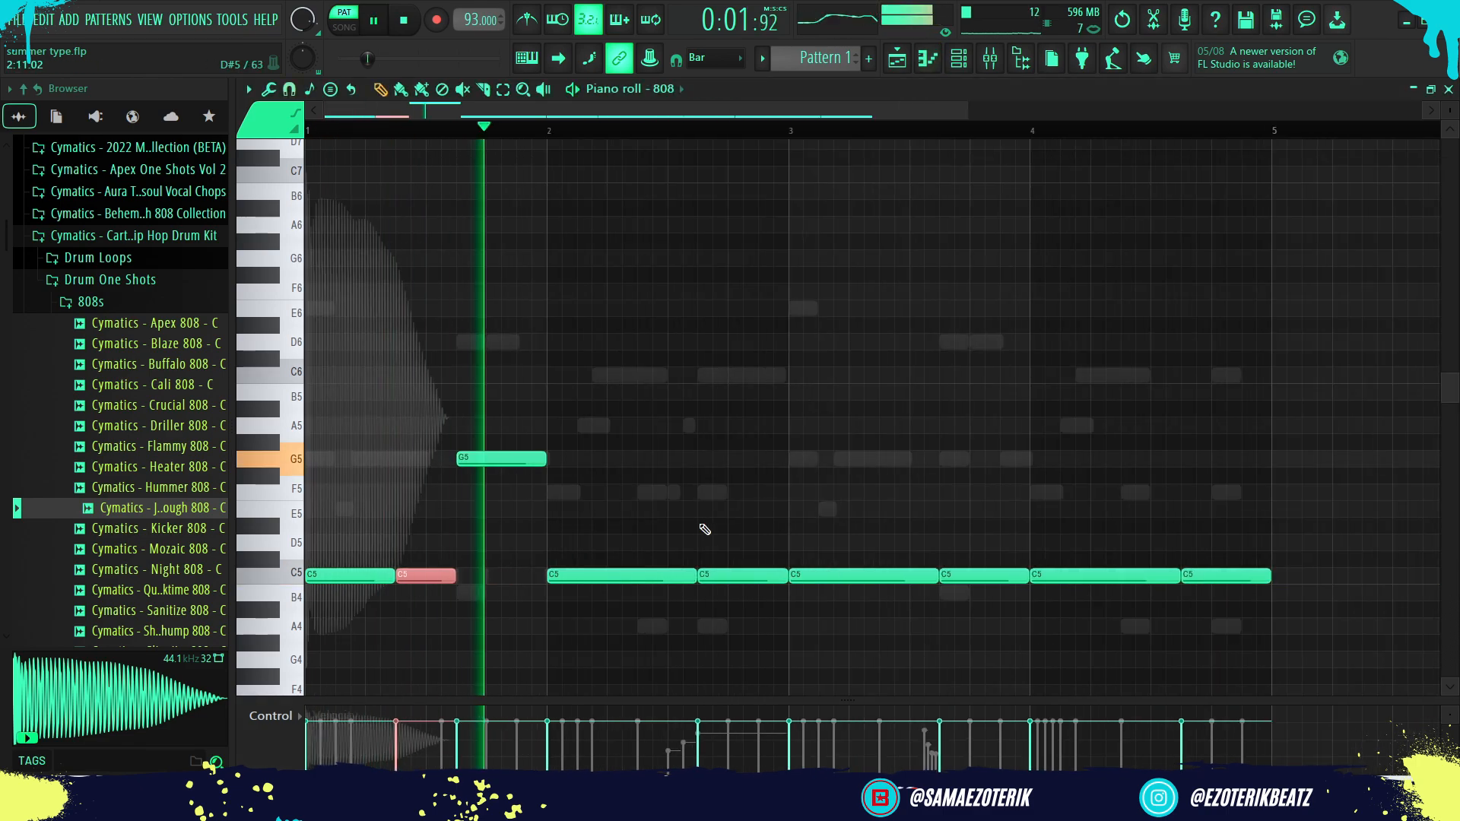
key("space")
Set the piano roll snapping to Step and shorten the C5 note at the start of bar 2 to four steps.
scroll(515, 459, "up", 3)
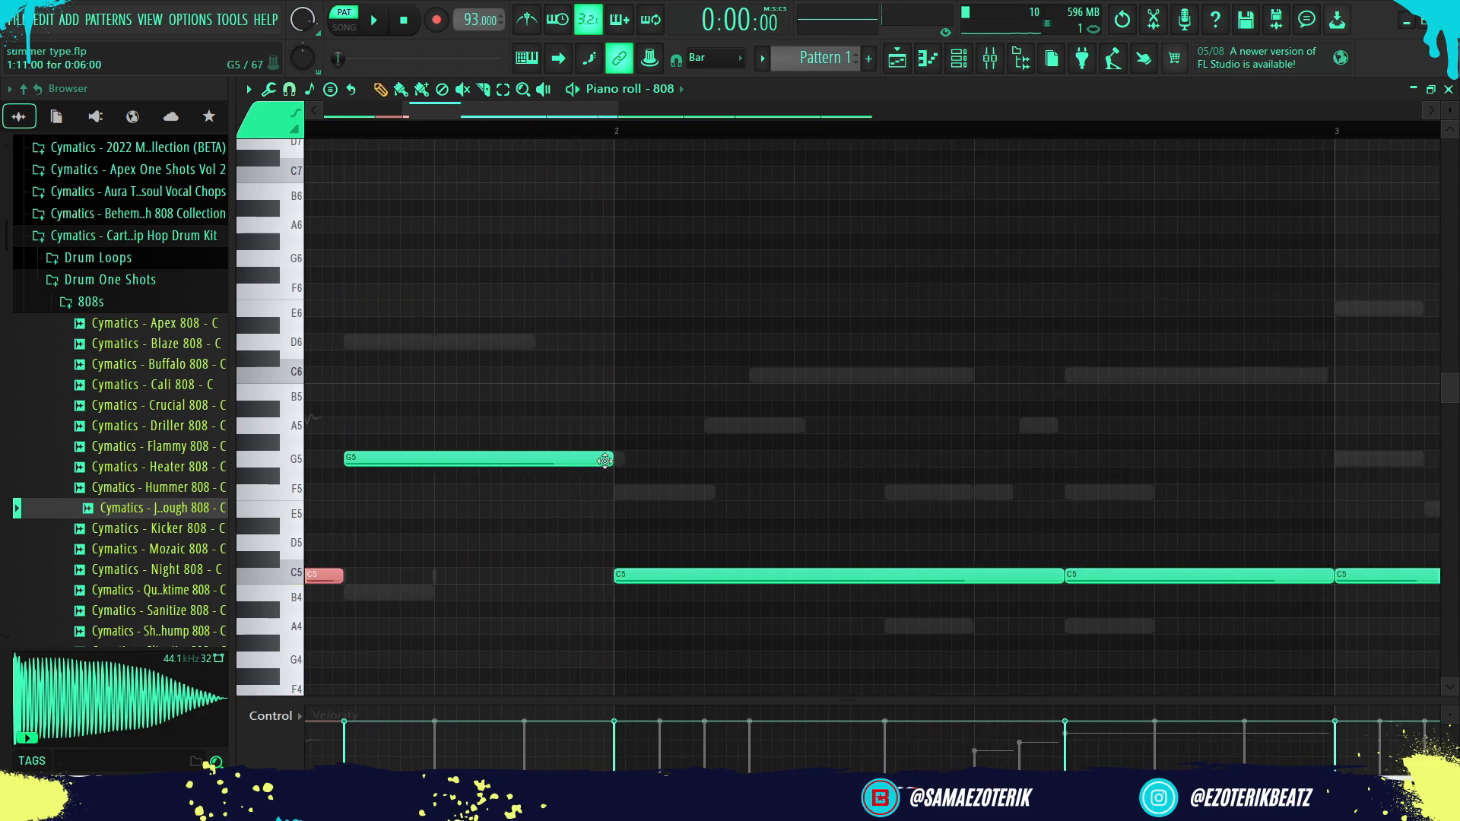
left_click(290, 90)
left_click(297, 262)
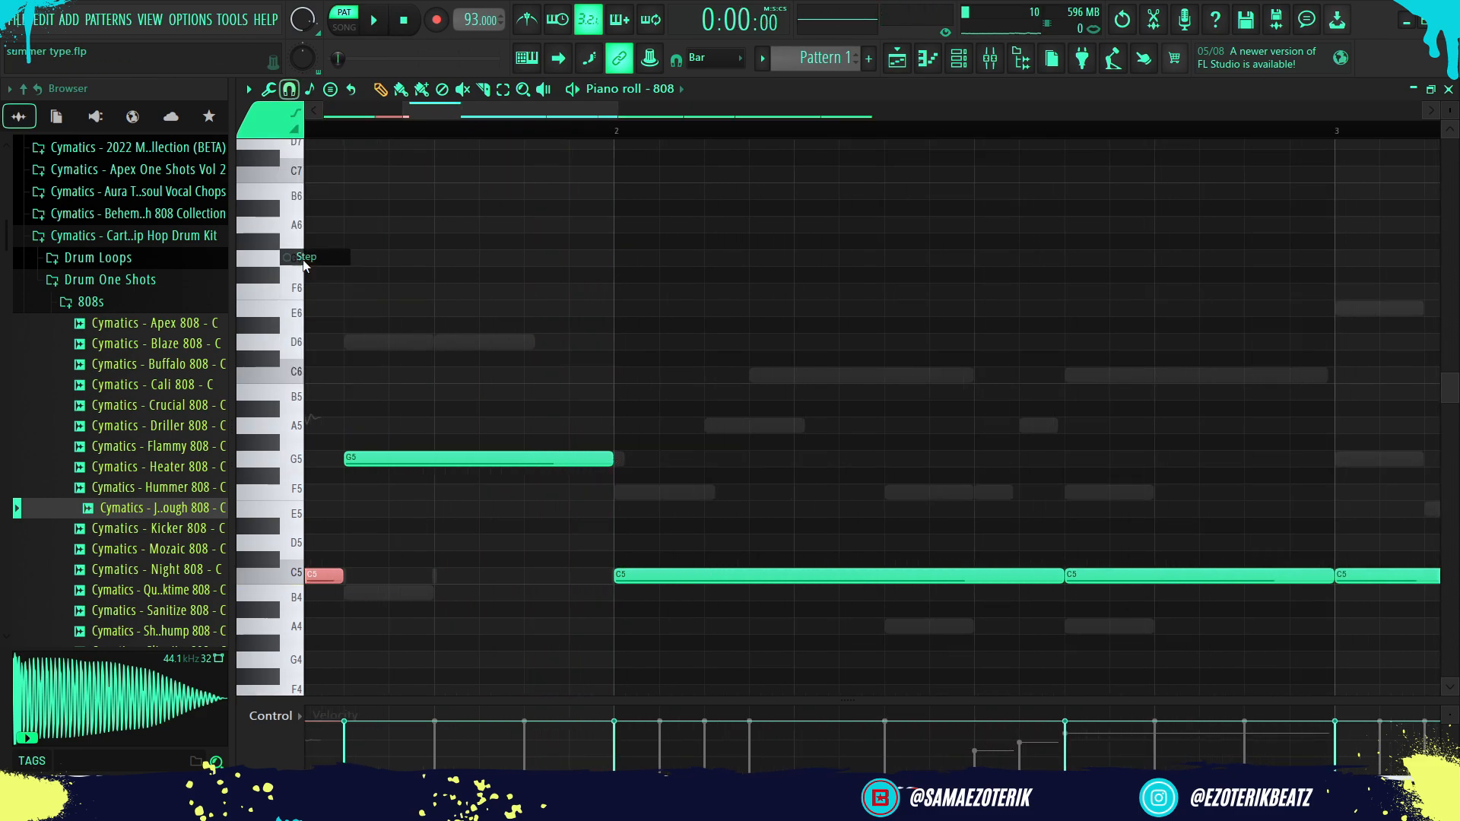
key("space")
scroll(874, 570, "down", 2)
scroll(884, 573, "up", 3)
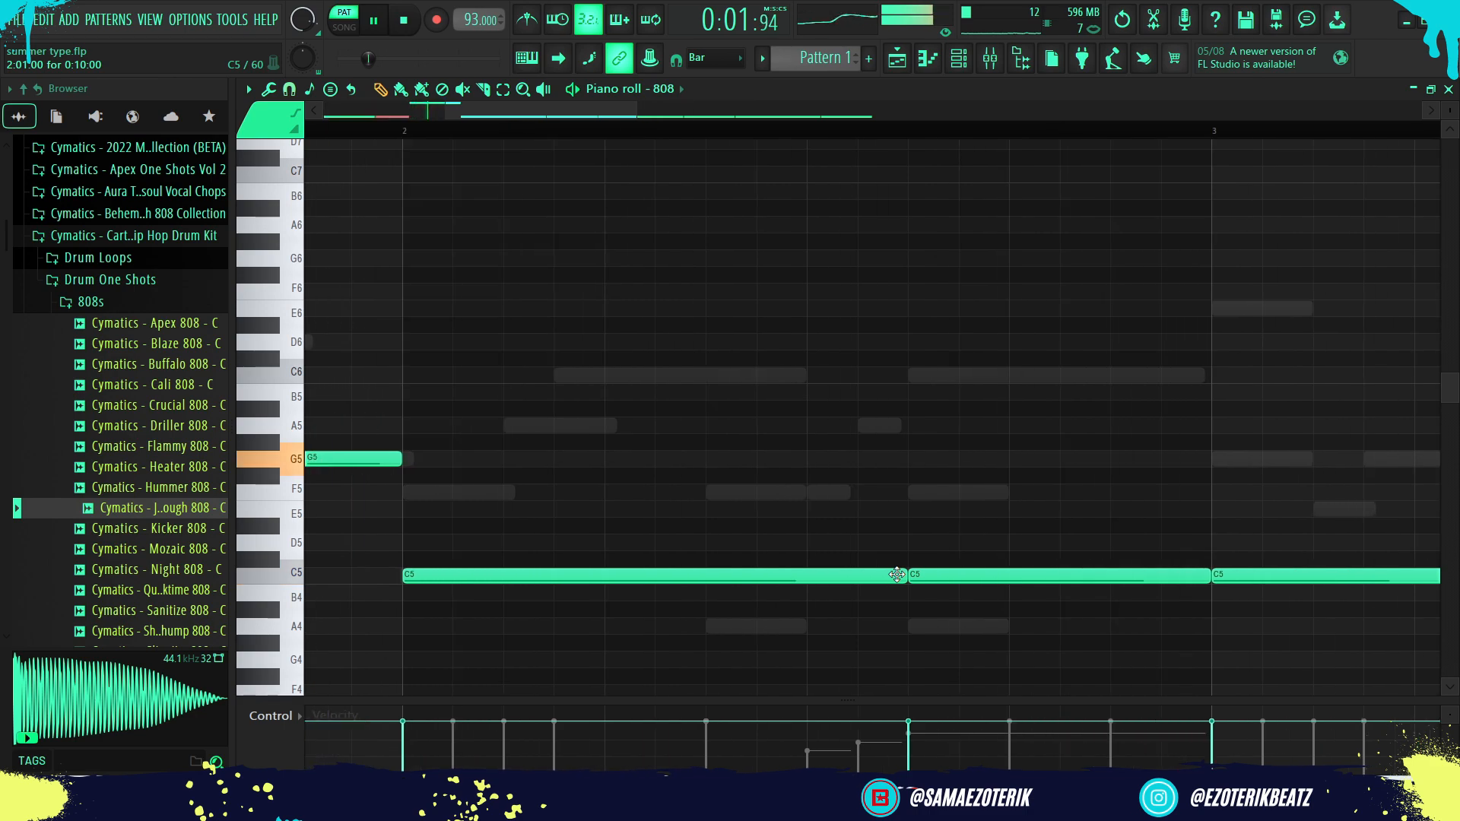
key("space")
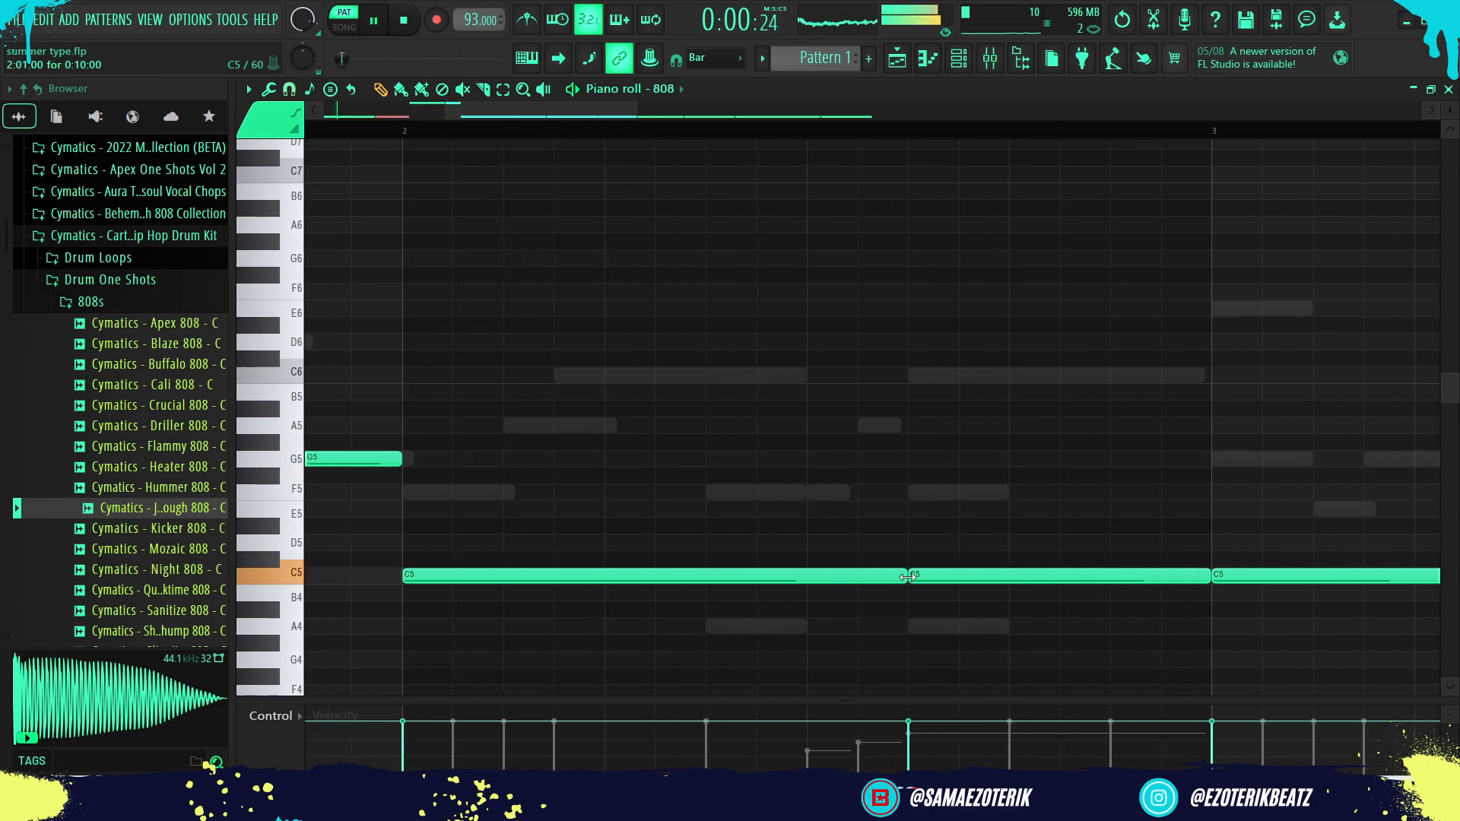
left_click_drag(907, 576, 604, 586)
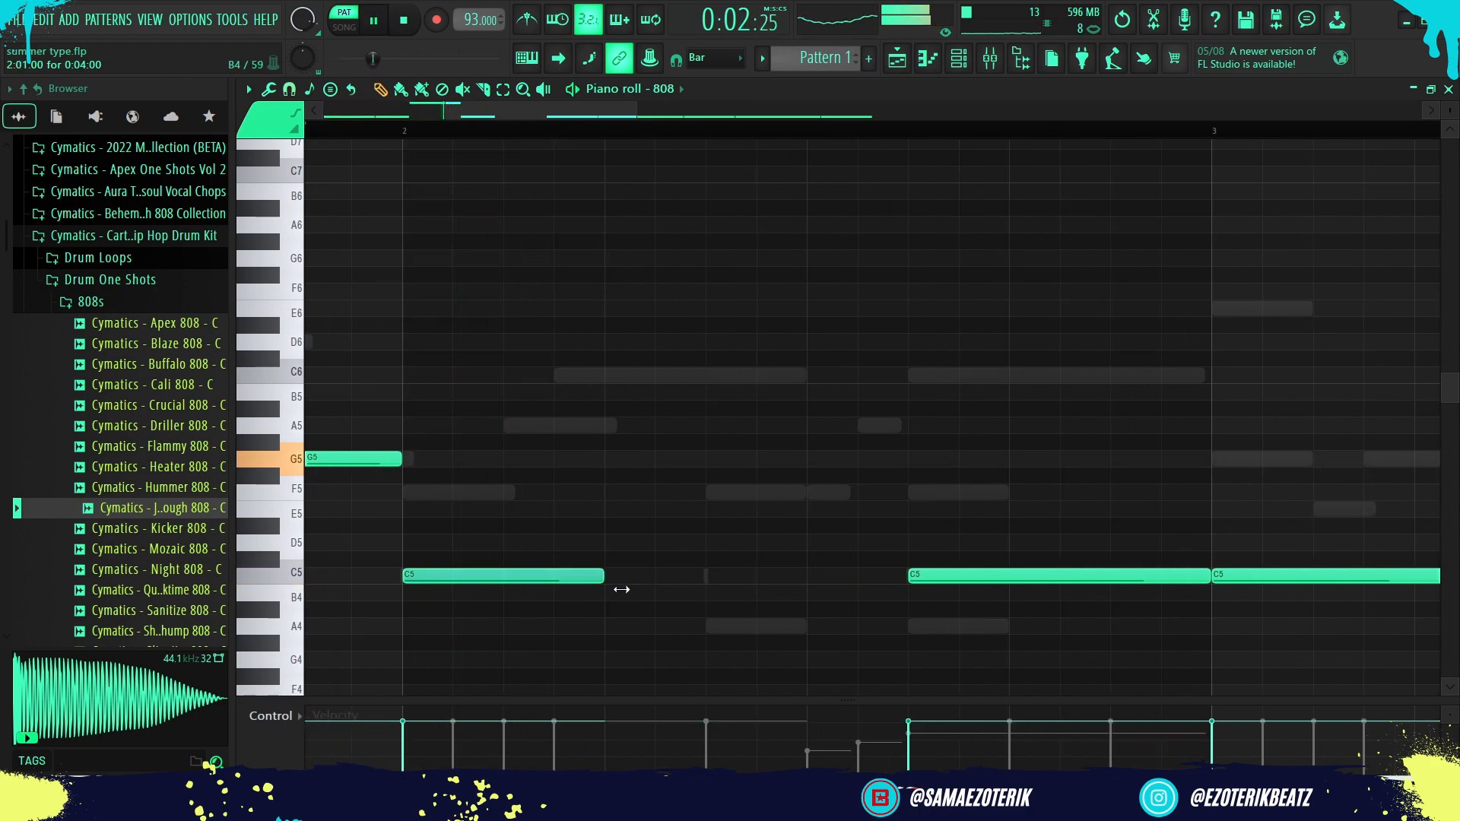
key("space")
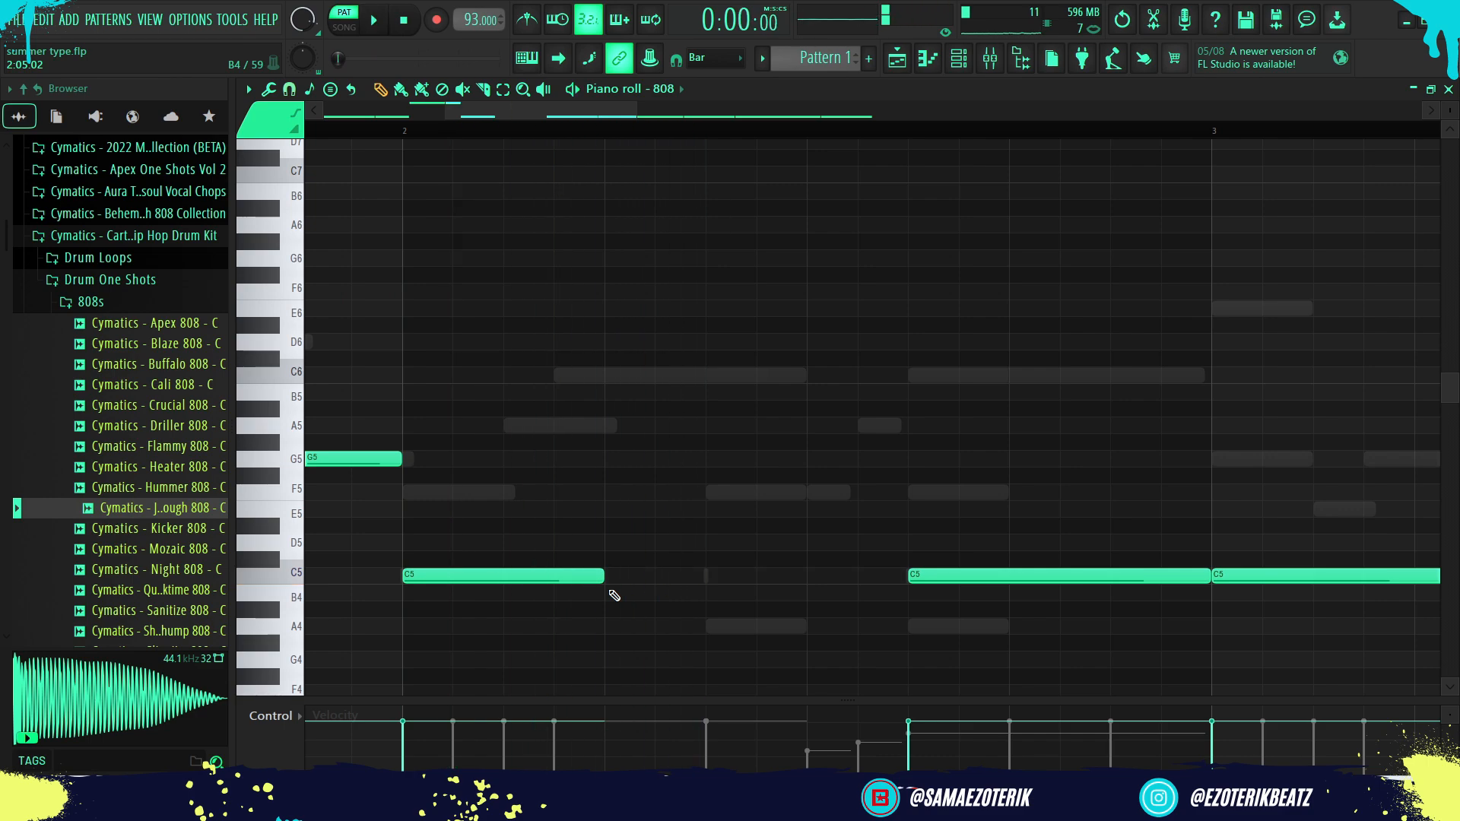
Move the four-step note at the start of bar 2 to F5 on step 7 and preview the pattern.
left_click_drag(491, 574, 804, 487)
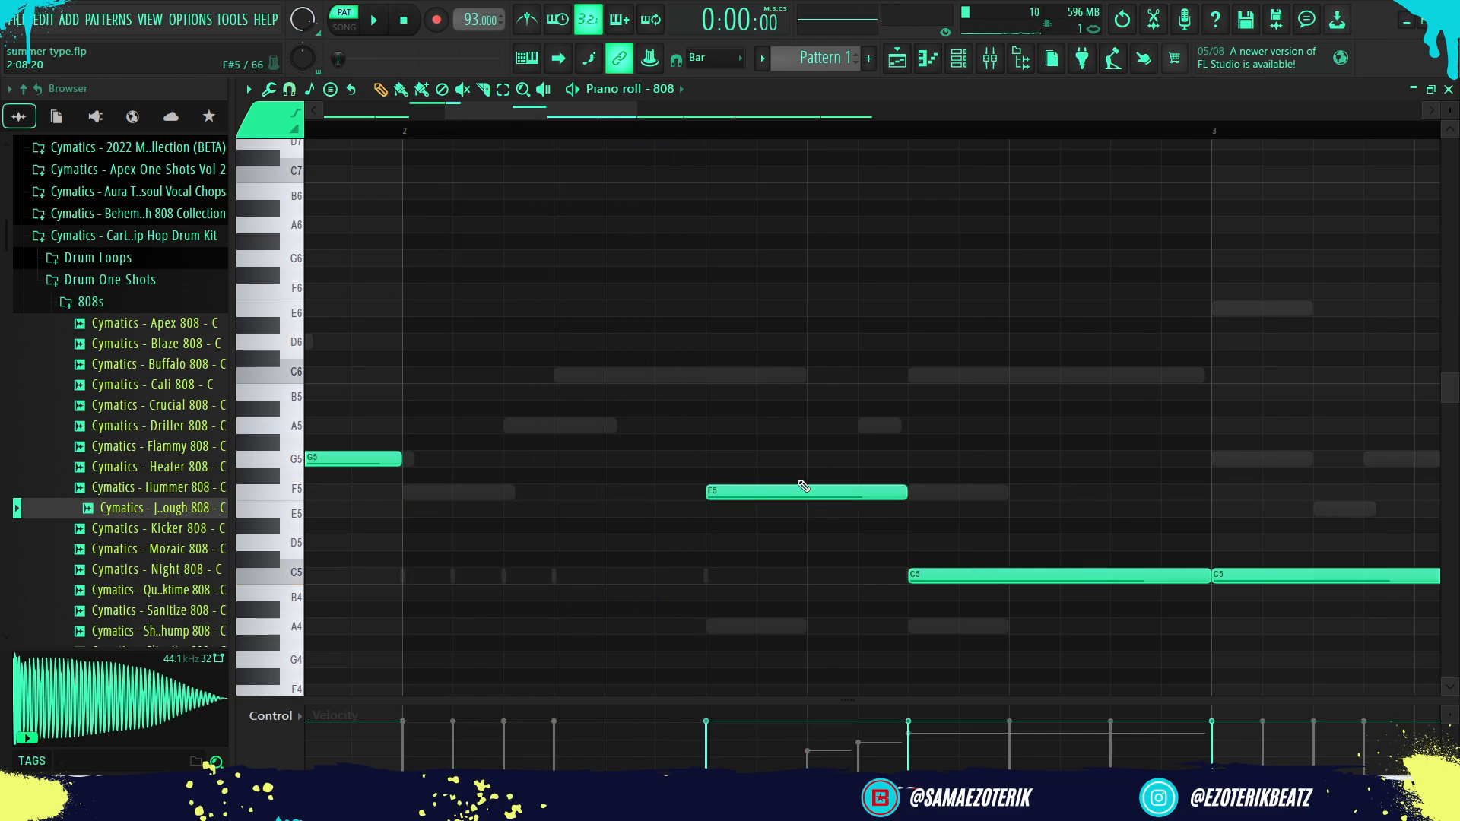
scroll(804, 487, "down", 2)
key("space")
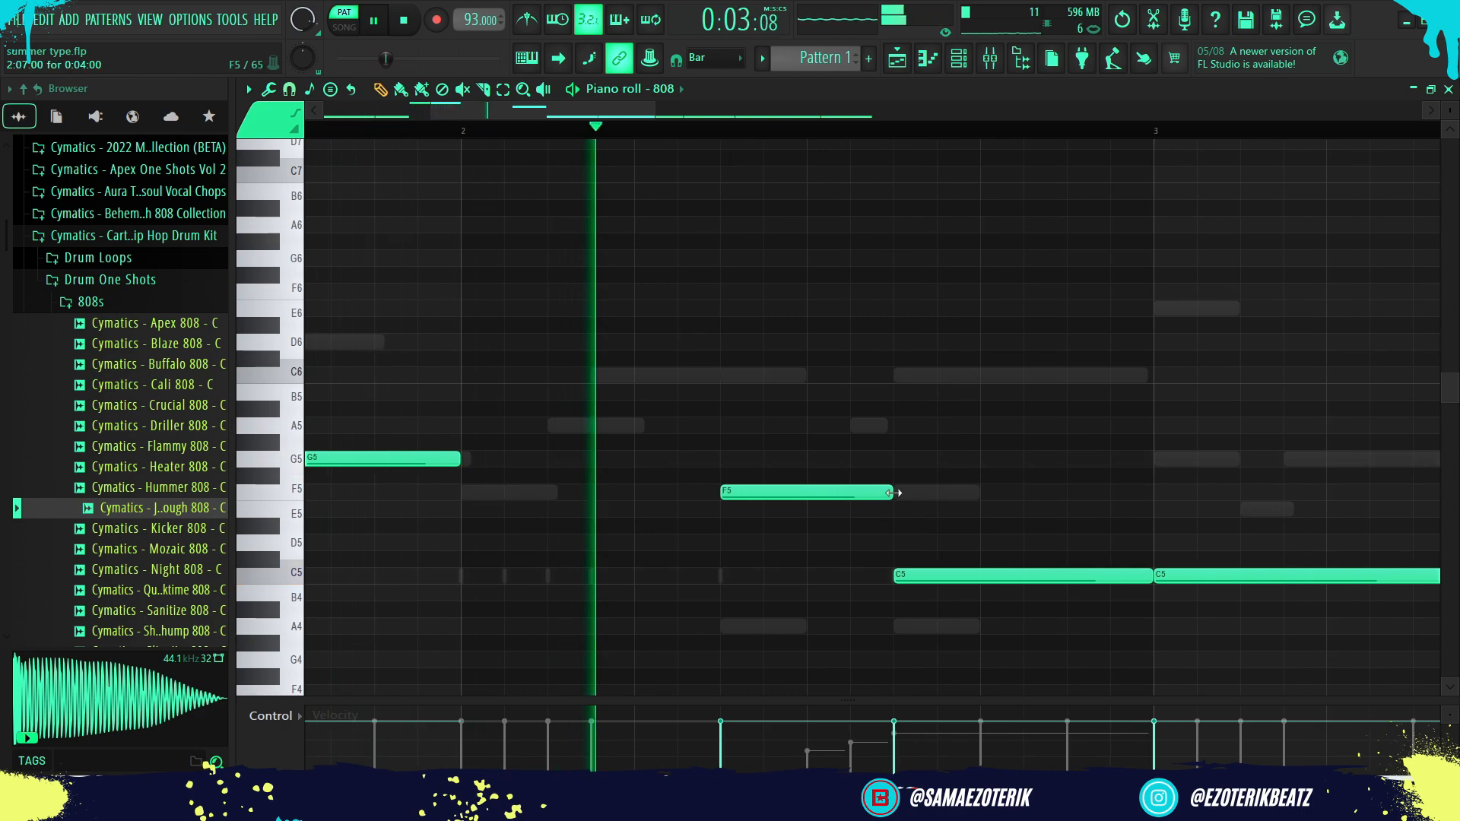
scroll(896, 496, "down", 5)
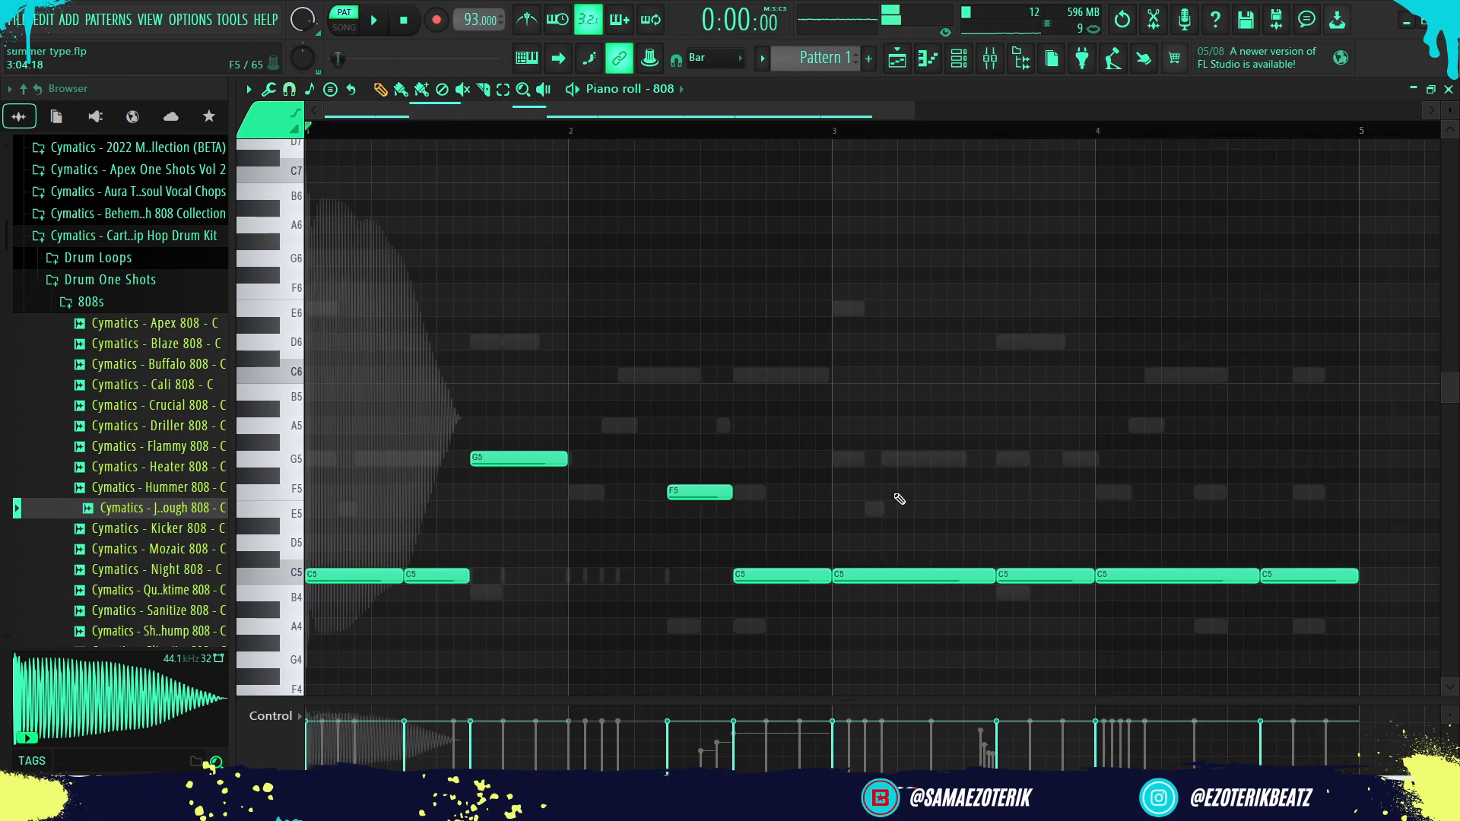
Raise the C5 note on step 11 of bar 2 to F5 and play the bassline from the start.
key("ctrl+space")
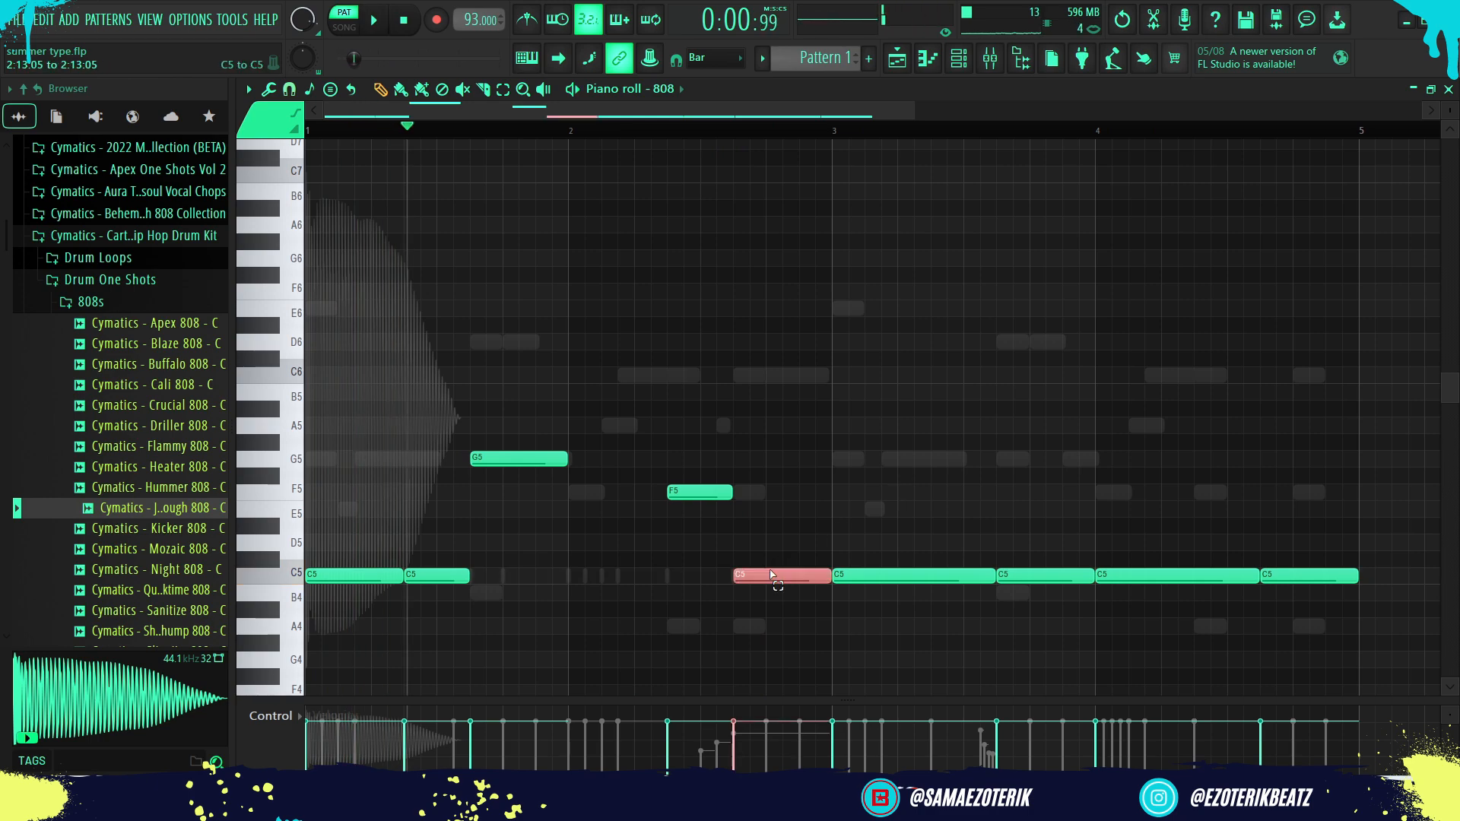
key("shift+Up")
key("shift+Up")
key("shift+Up")
key("shift+Up")
key("shift+Up")
key("space")
scroll(771, 570, "down", 1)
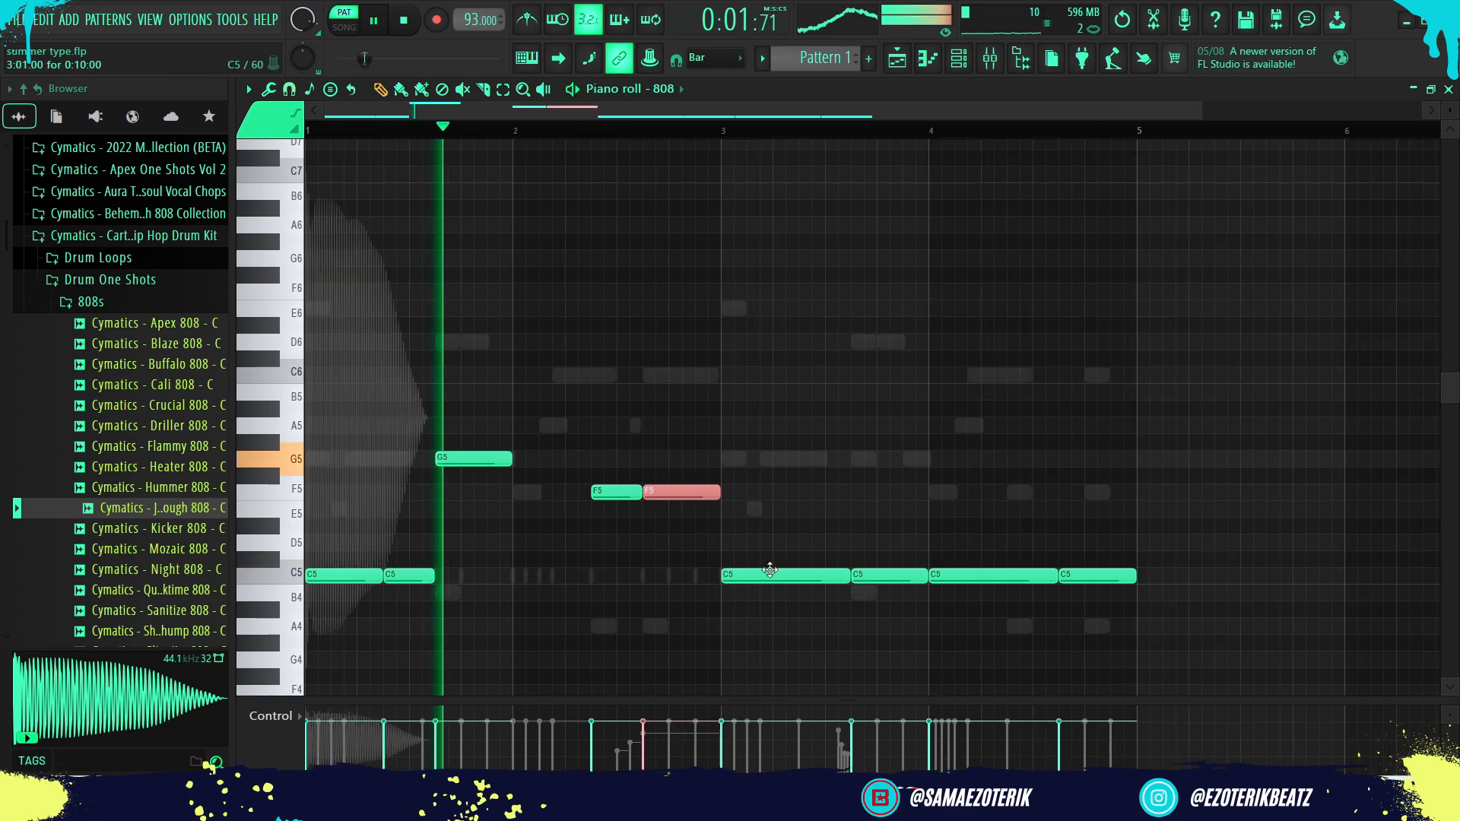
scroll(770, 570, "down", 1)
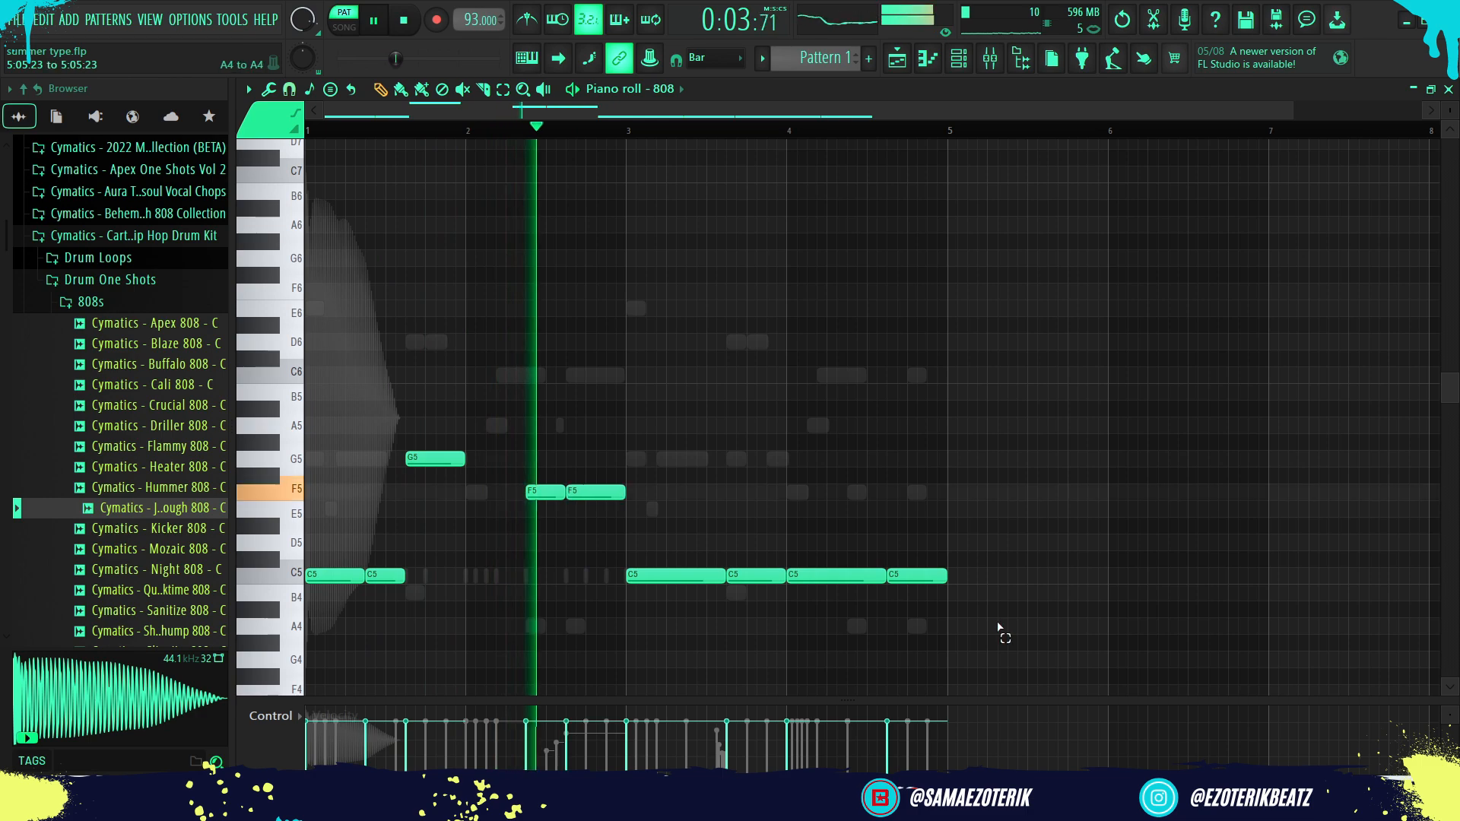
Delete the 808 notes in bars 3 and 4 and duplicate the bassline of bars 1 and 2 in their place.
left_click_drag(1001, 628, 639, 502)
key("Delete")
key("space")
key("space")
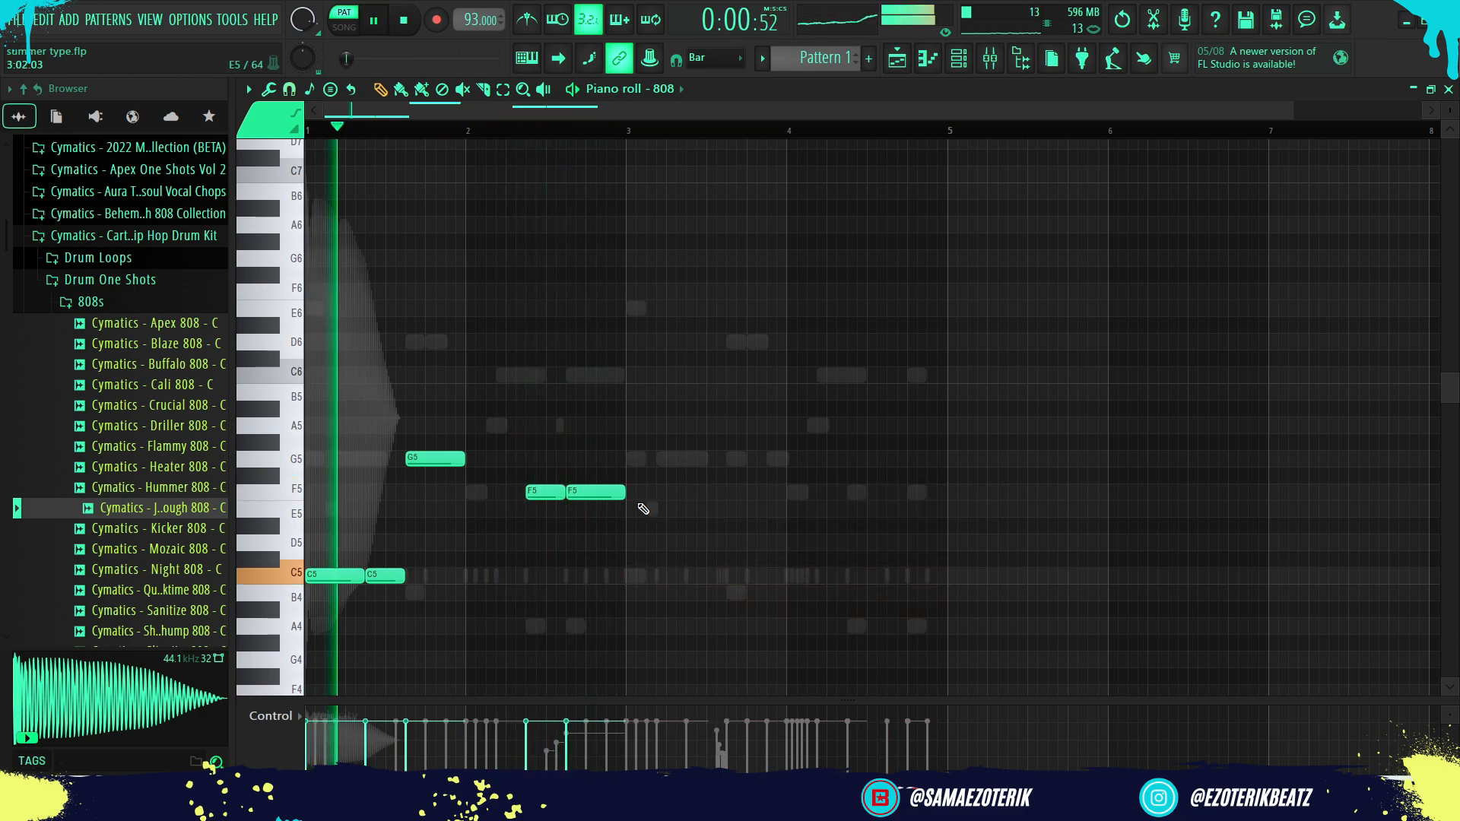
left_click_drag(761, 661, 327, 425)
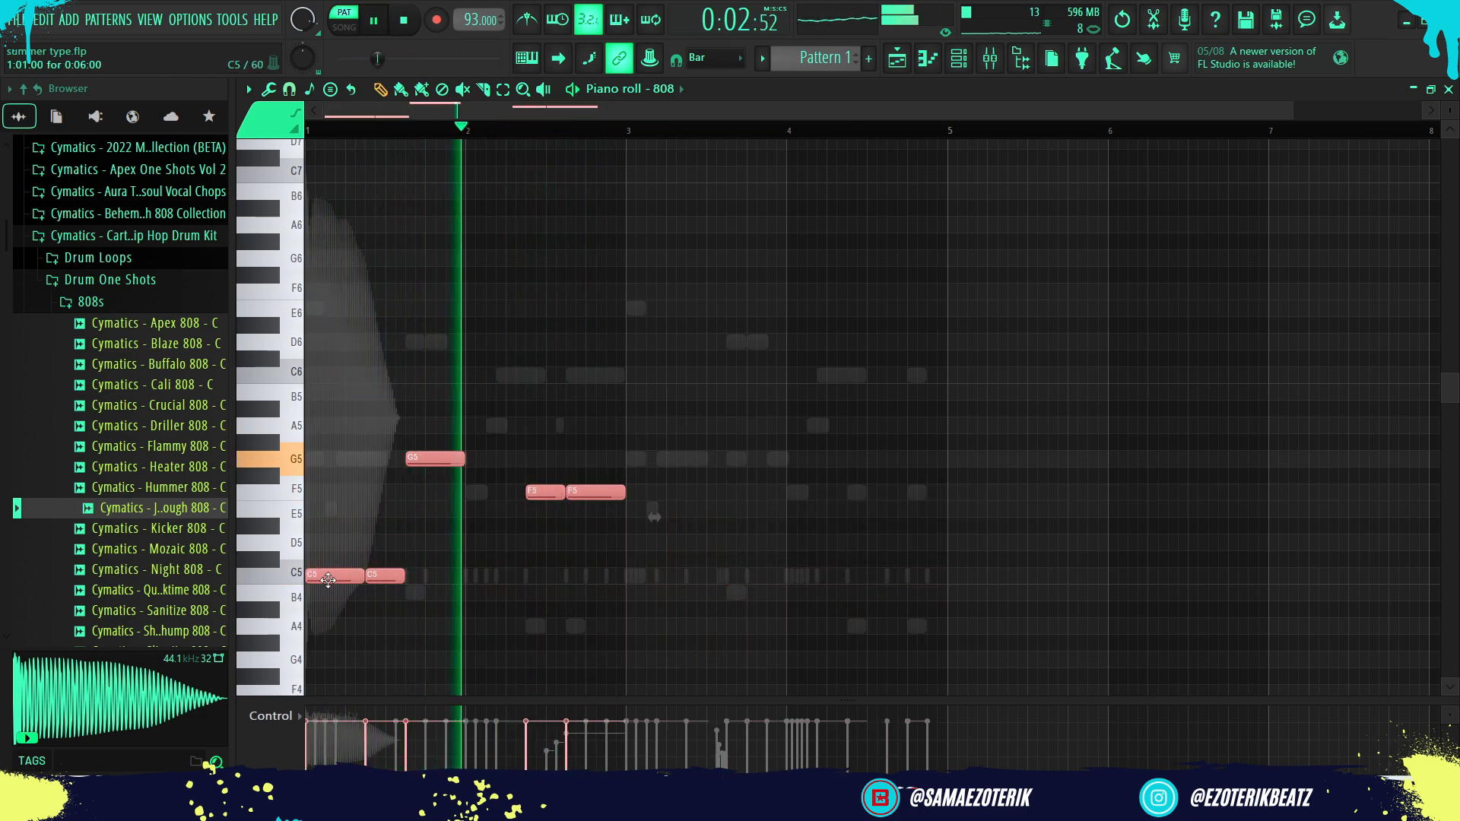
key("ctrl+b")
scroll(654, 677, "down", 1)
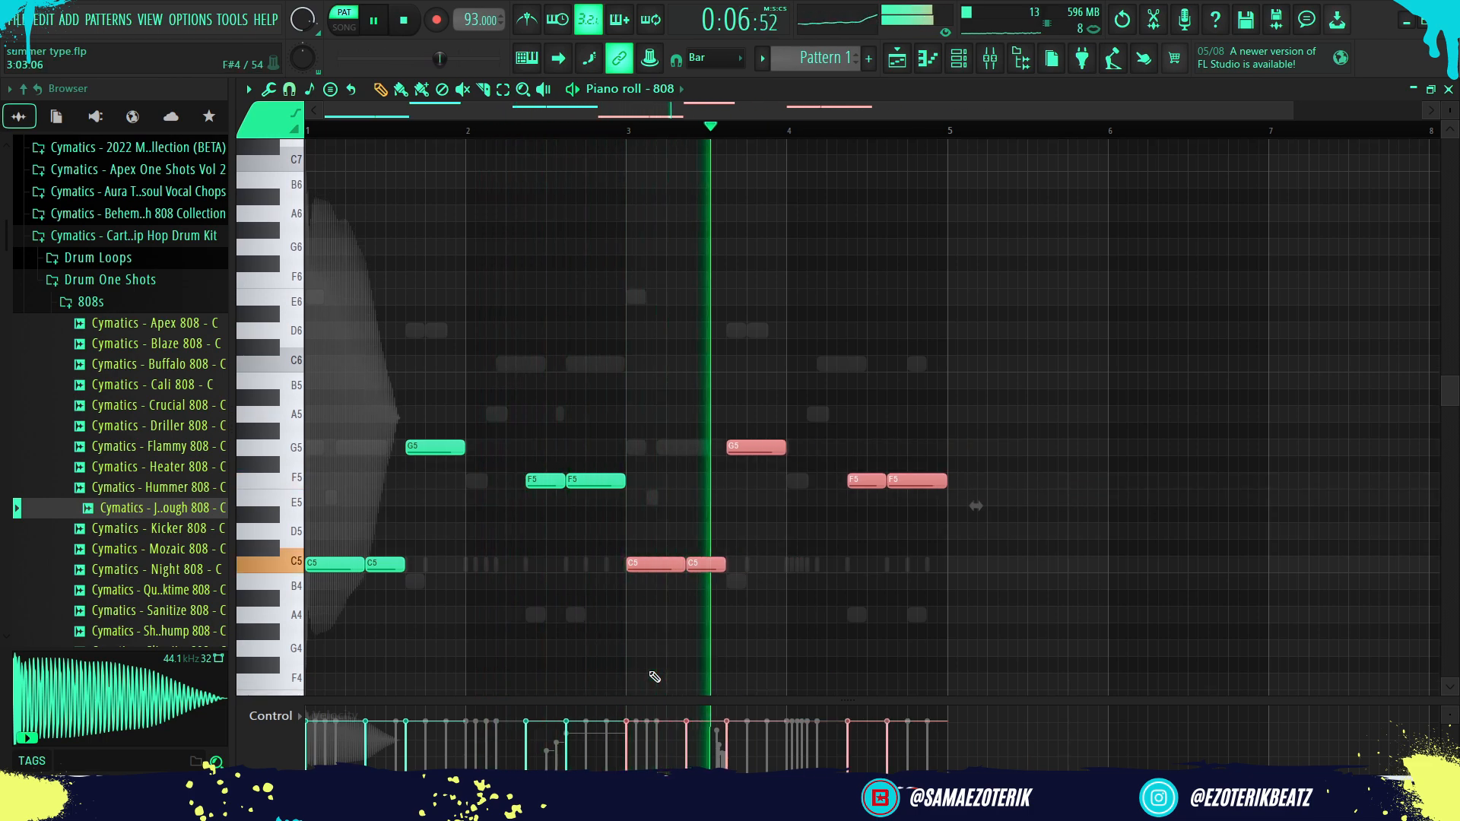
Shorten the last F5 note of bar 4 to three steps and play the pattern from the start.
scroll(859, 481, "up", 6)
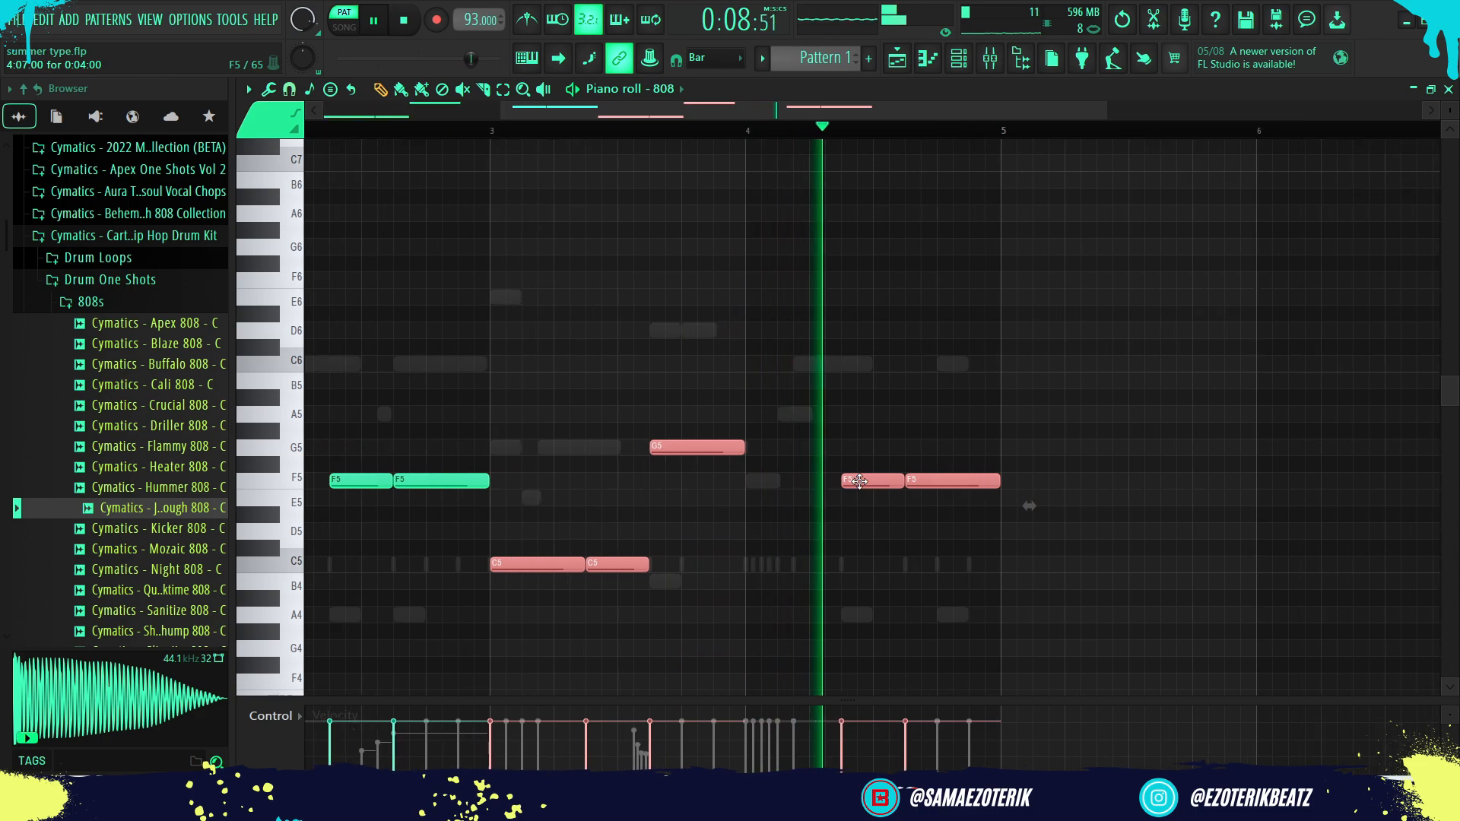
key("space")
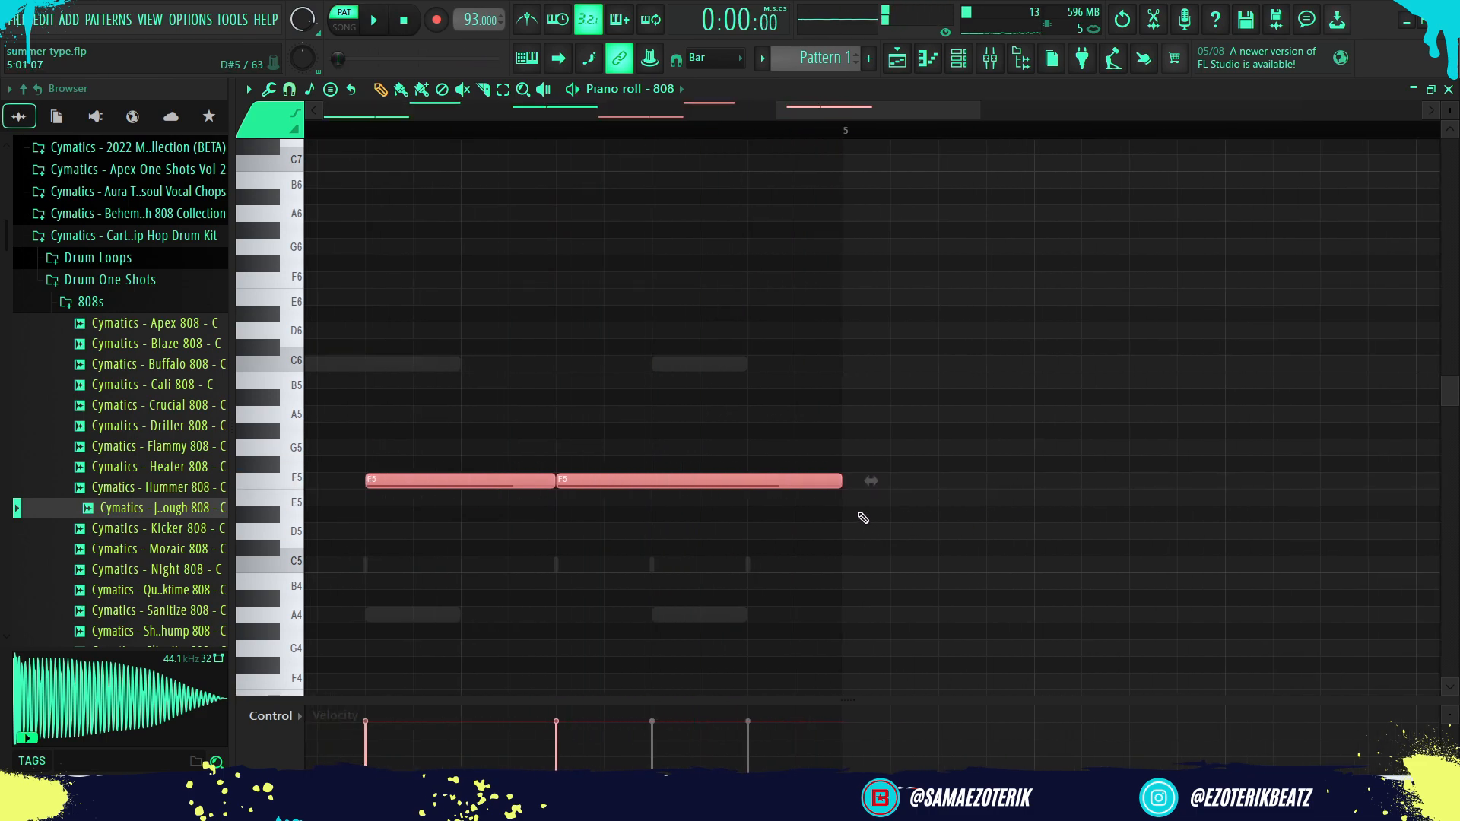
left_click(947, 532)
right_click(947, 531)
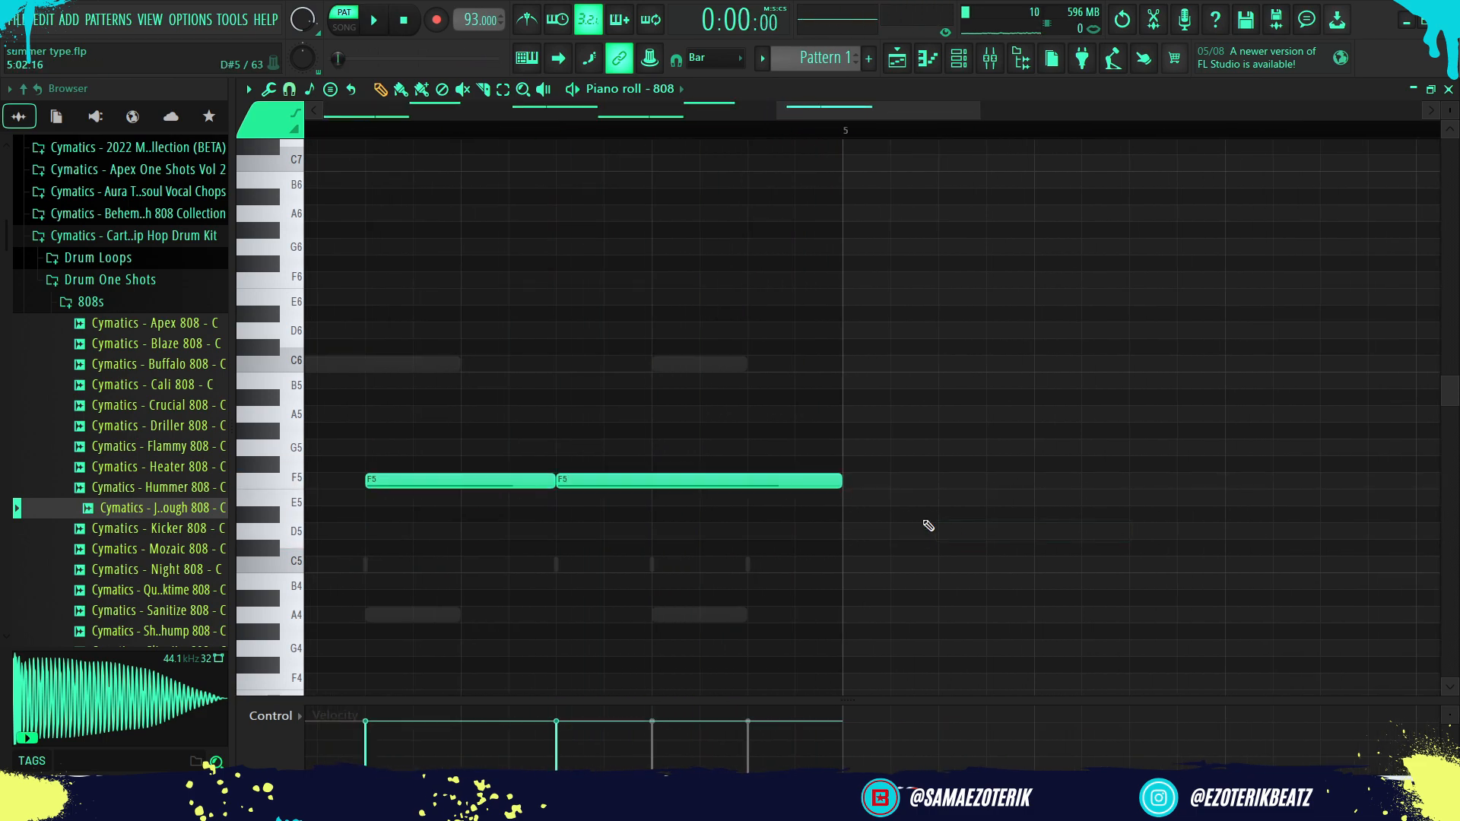
left_click_drag(842, 481, 693, 485)
key("space")
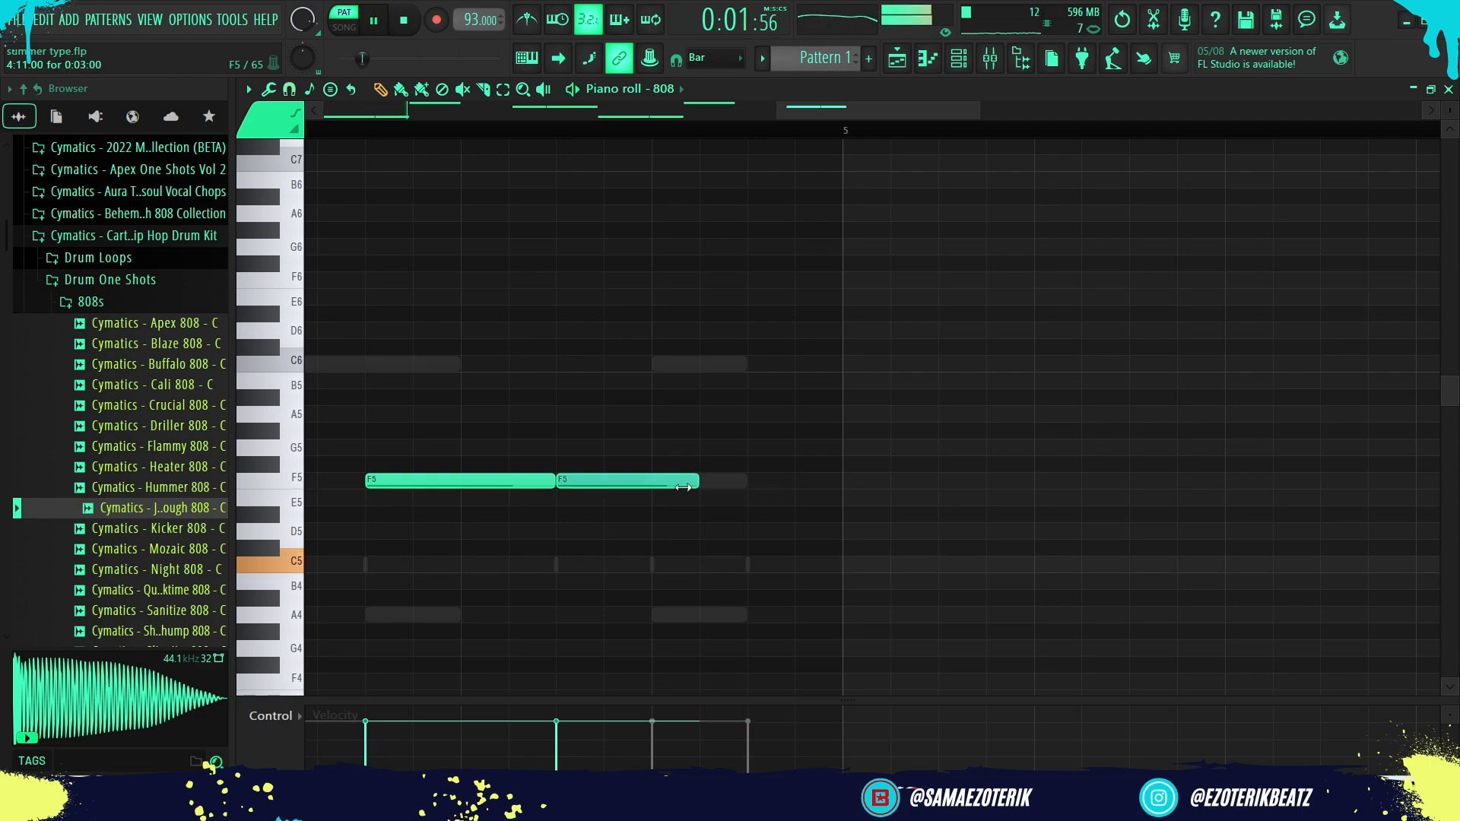
Add a three-step 808 note from step 14 of bar 4 and raise it an octave to F6.
left_click(714, 484)
left_click(745, 487, "ctrl")
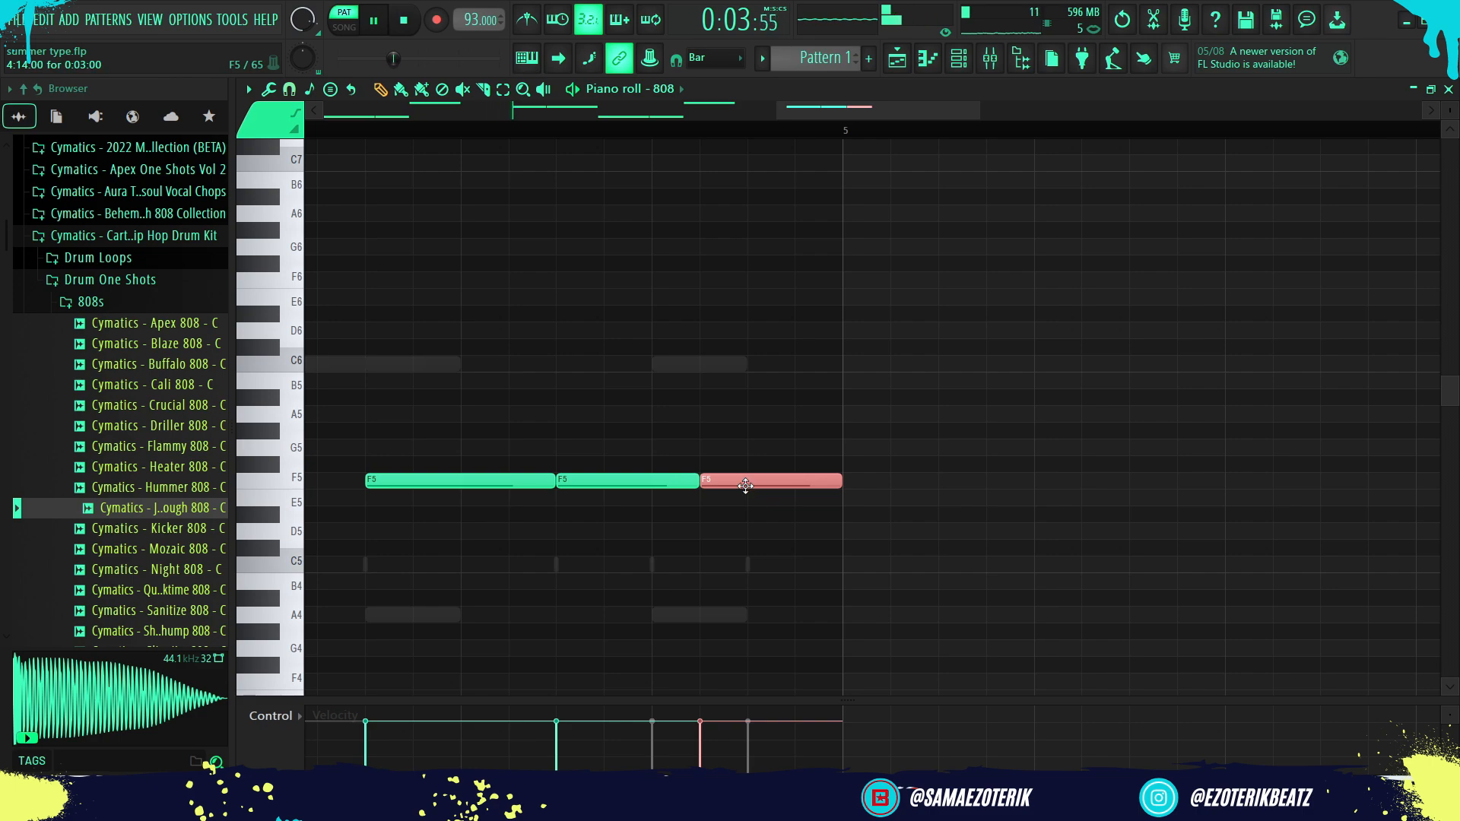
key("ctrl+Up")
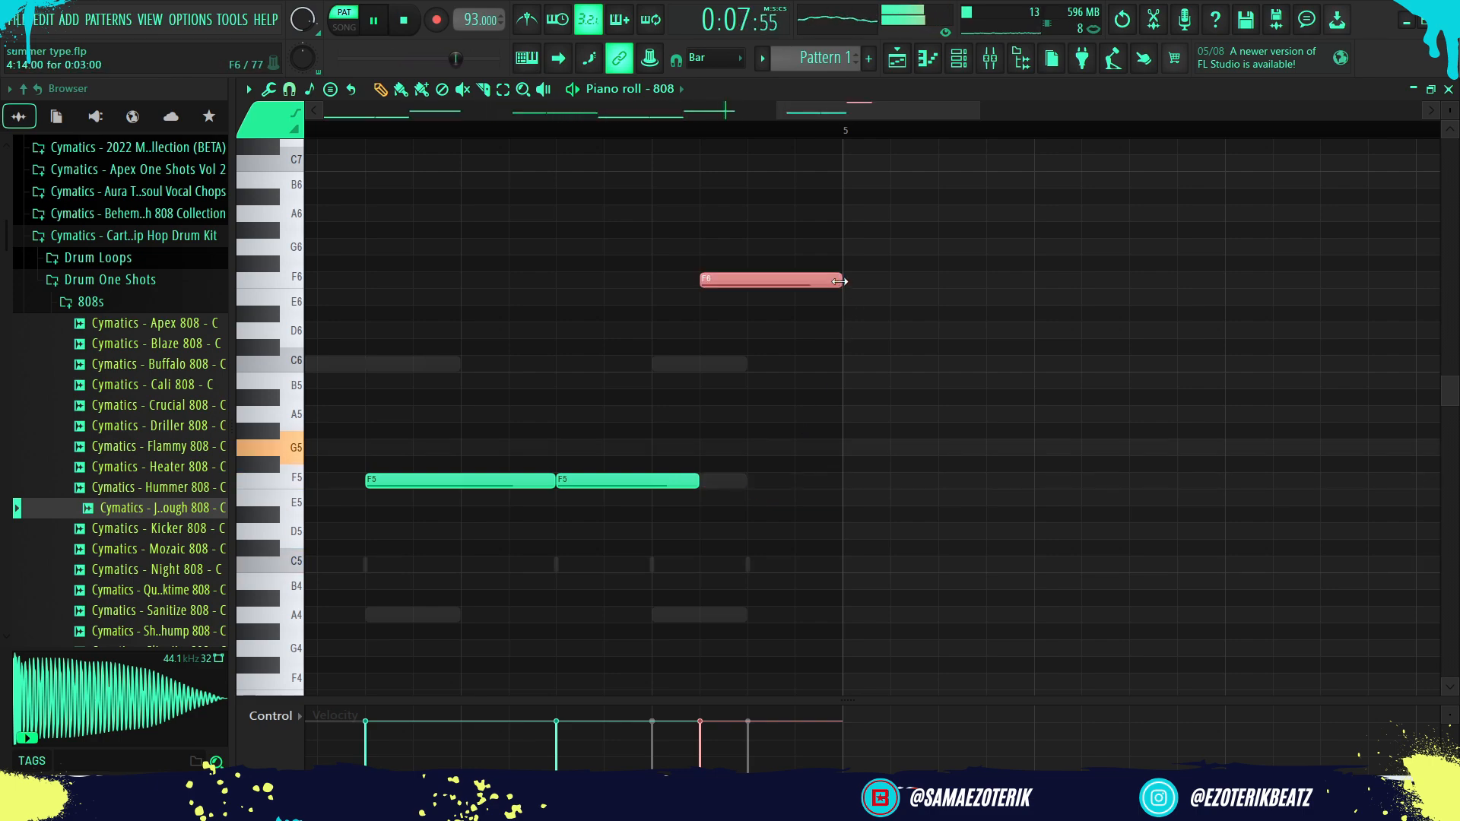
scroll(714, 391, "down", 3)
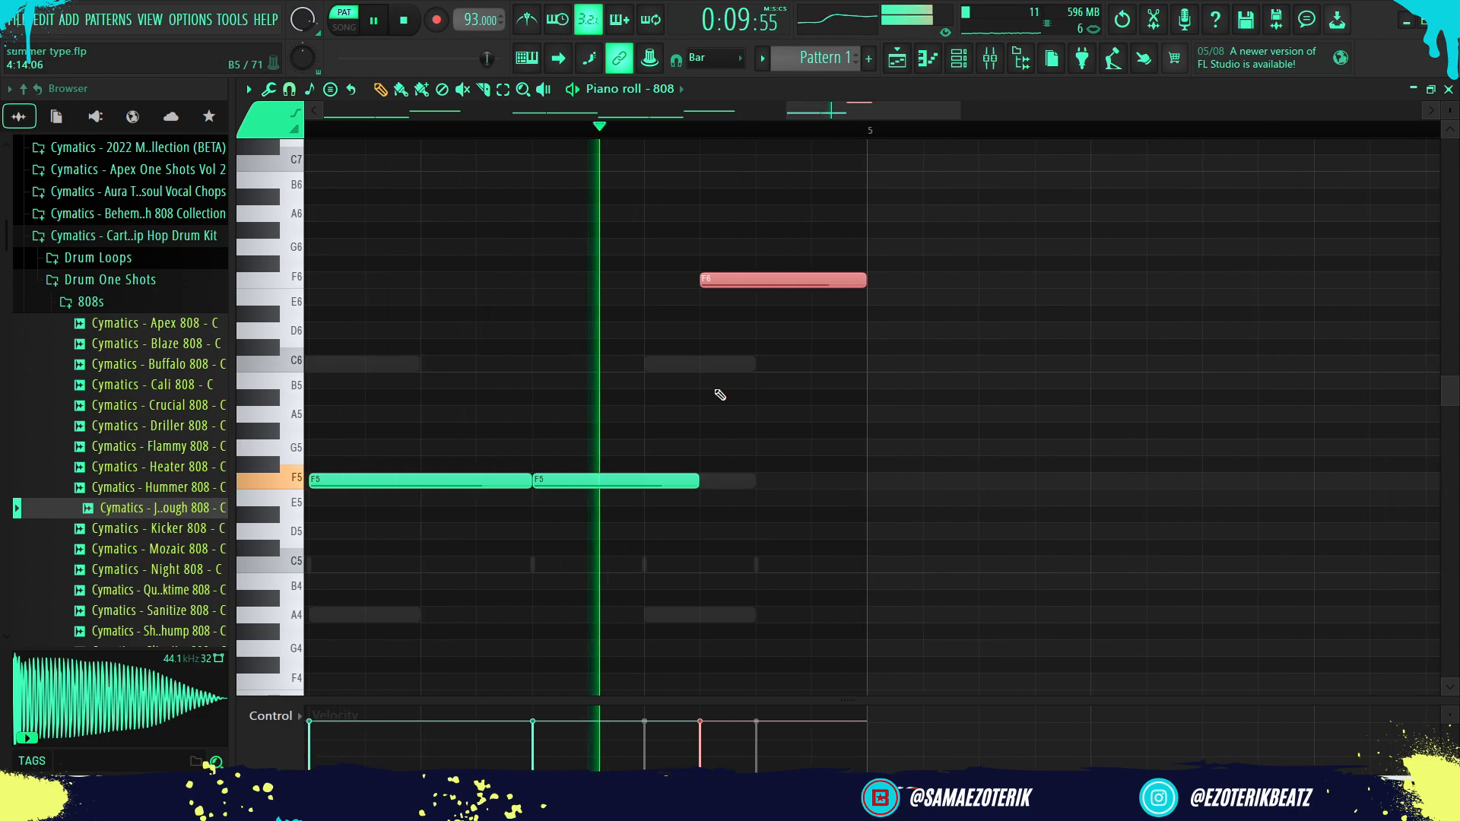
scroll(992, 504, "down", 2)
scroll(996, 505, "down", 2)
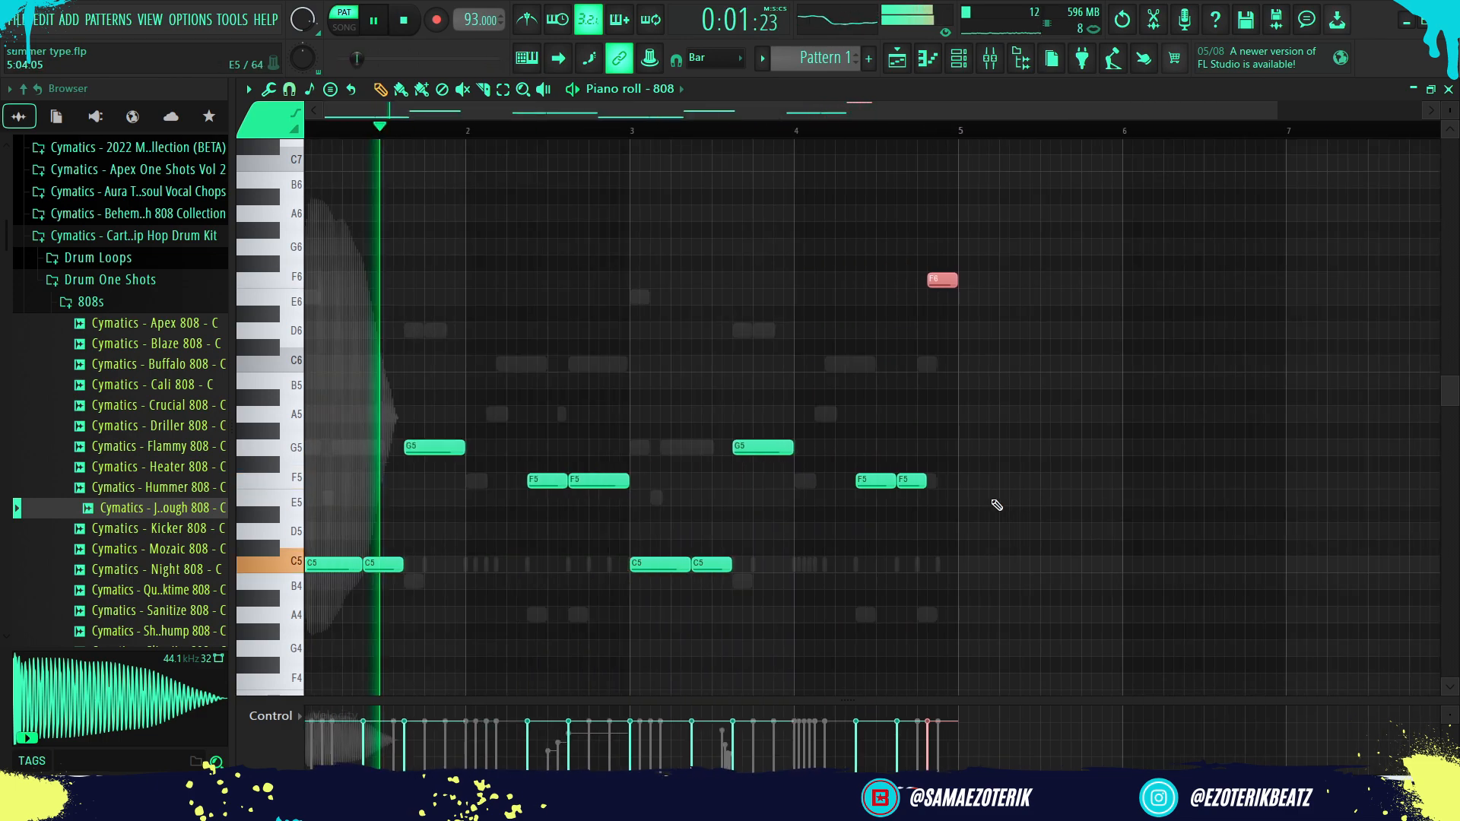
Lower the velocity of the F6 note at the end of bar 4 to 63%.
scroll(981, 425, "up", 4)
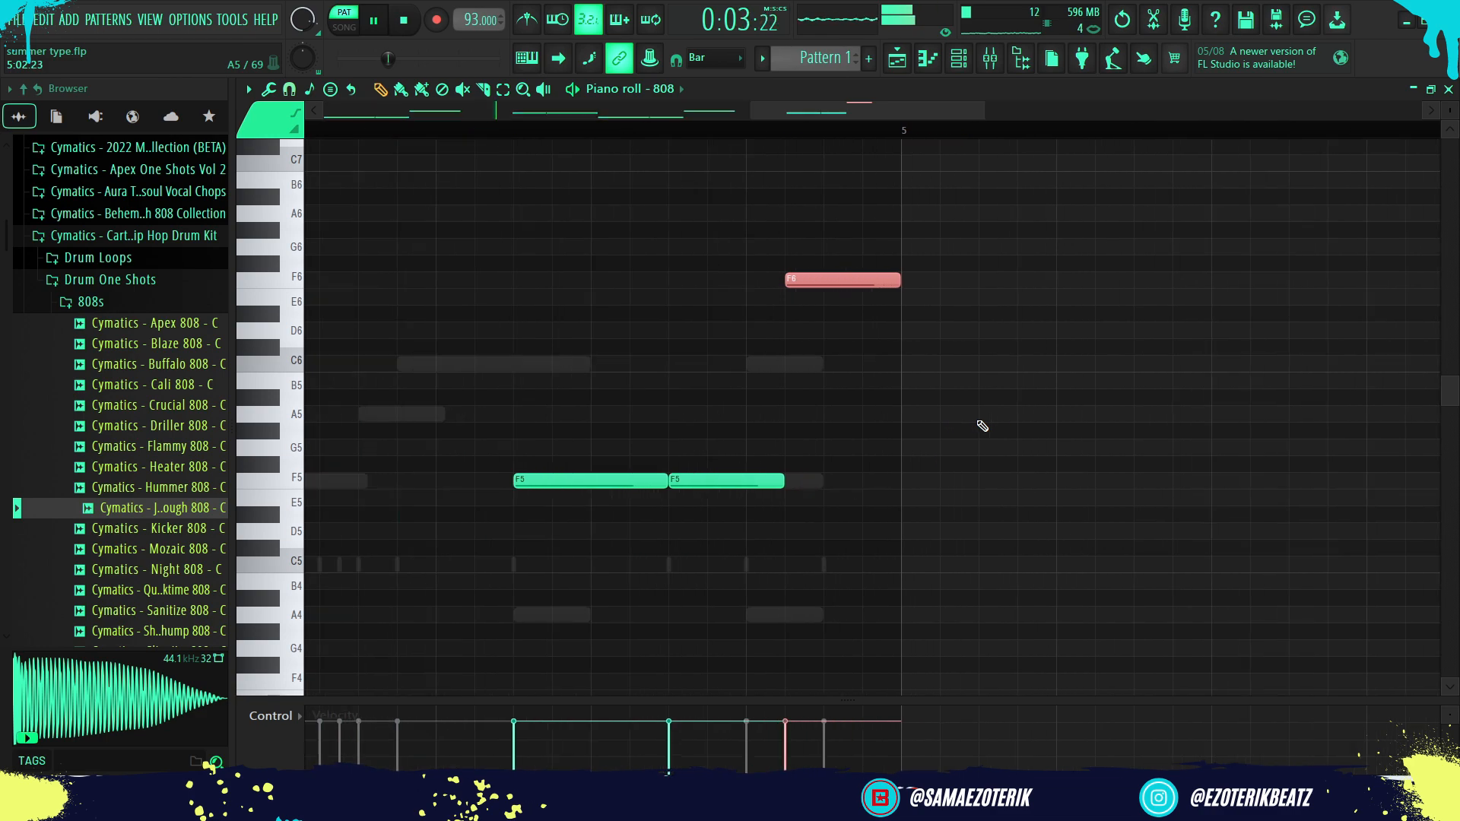
scroll(1041, 467, "down", 4)
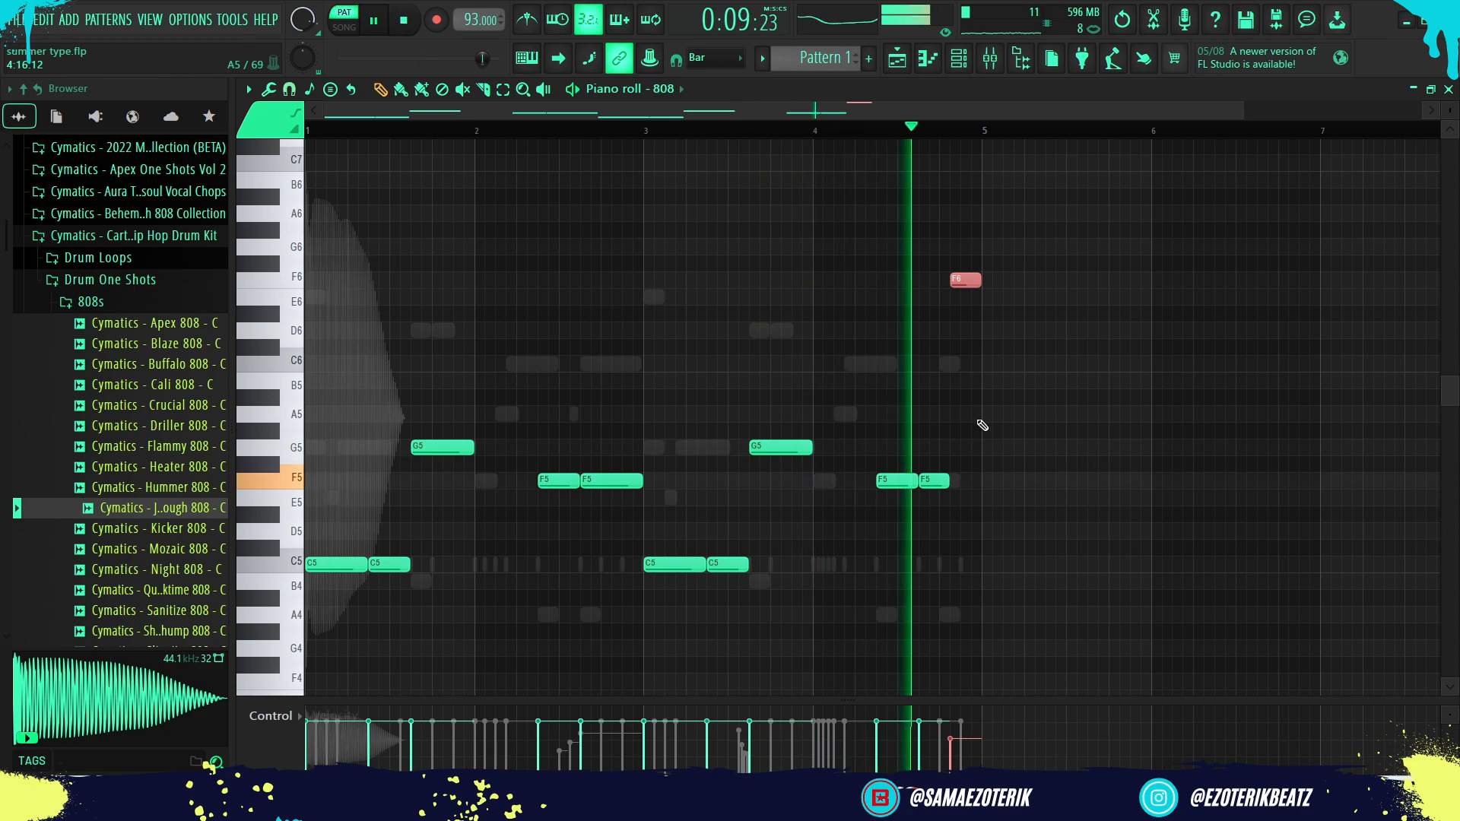
scroll(978, 424, "up", 4)
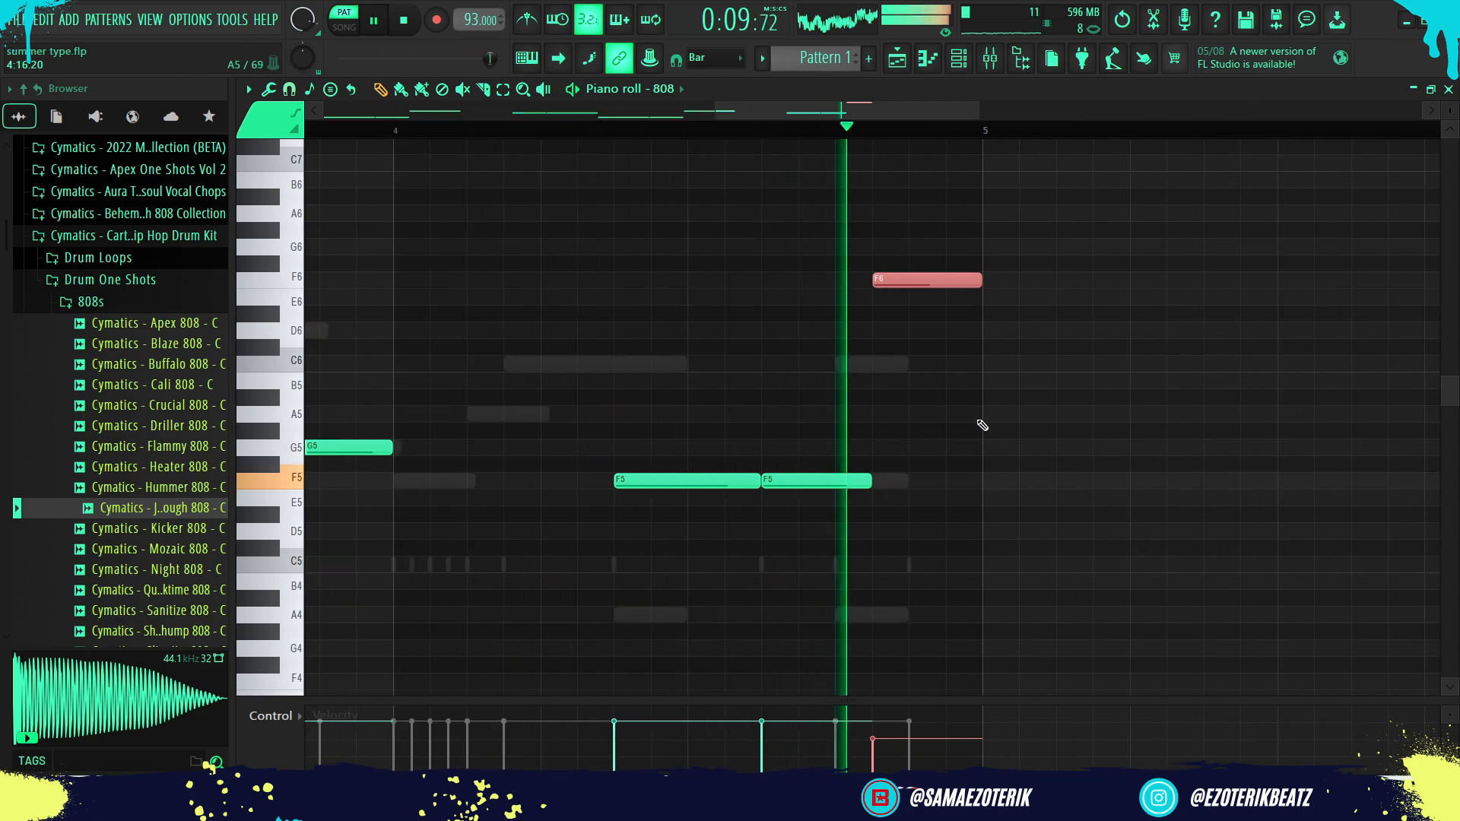
left_click(873, 736)
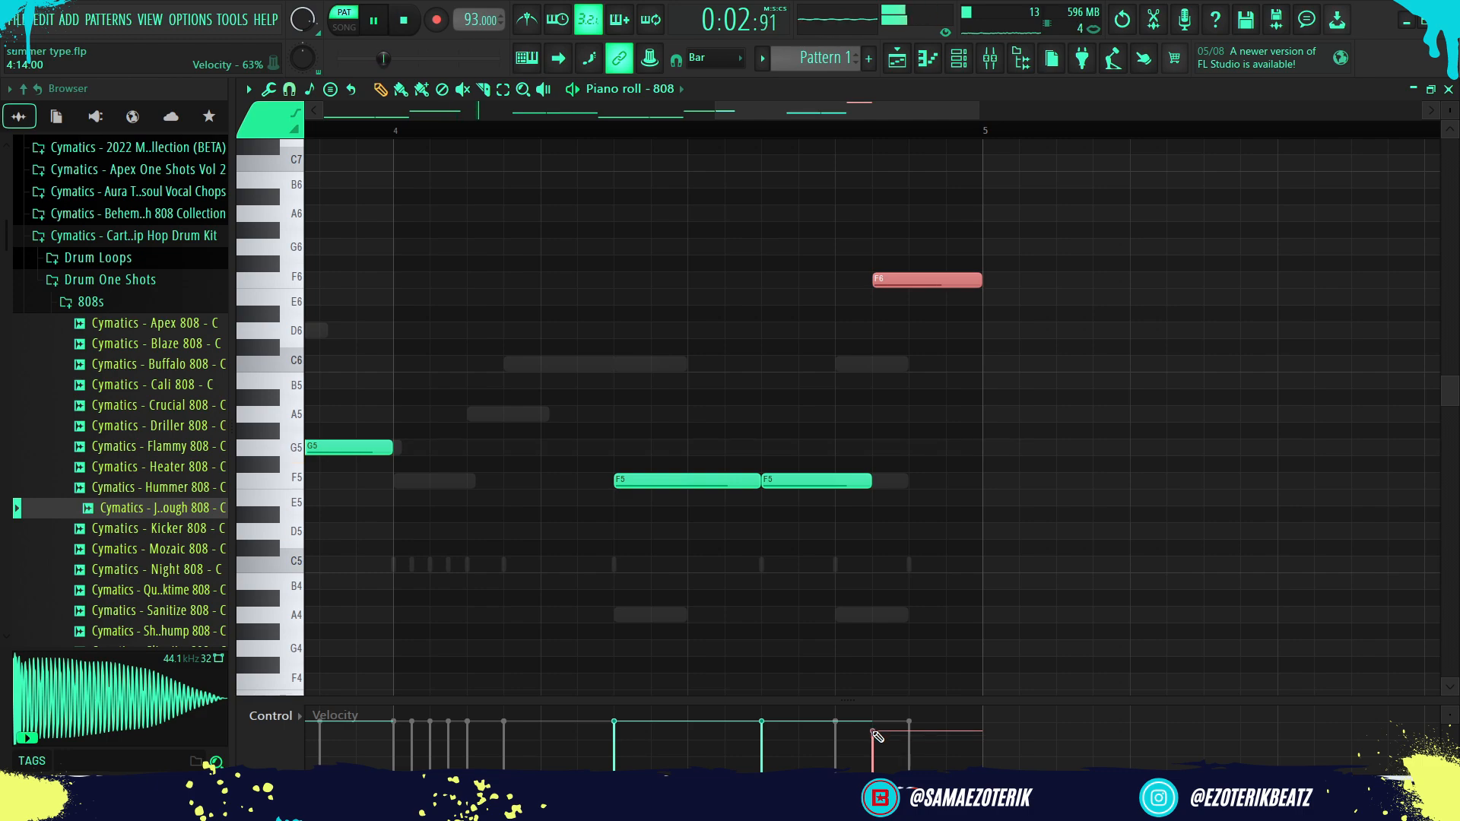
scroll(1054, 404, "down", 5)
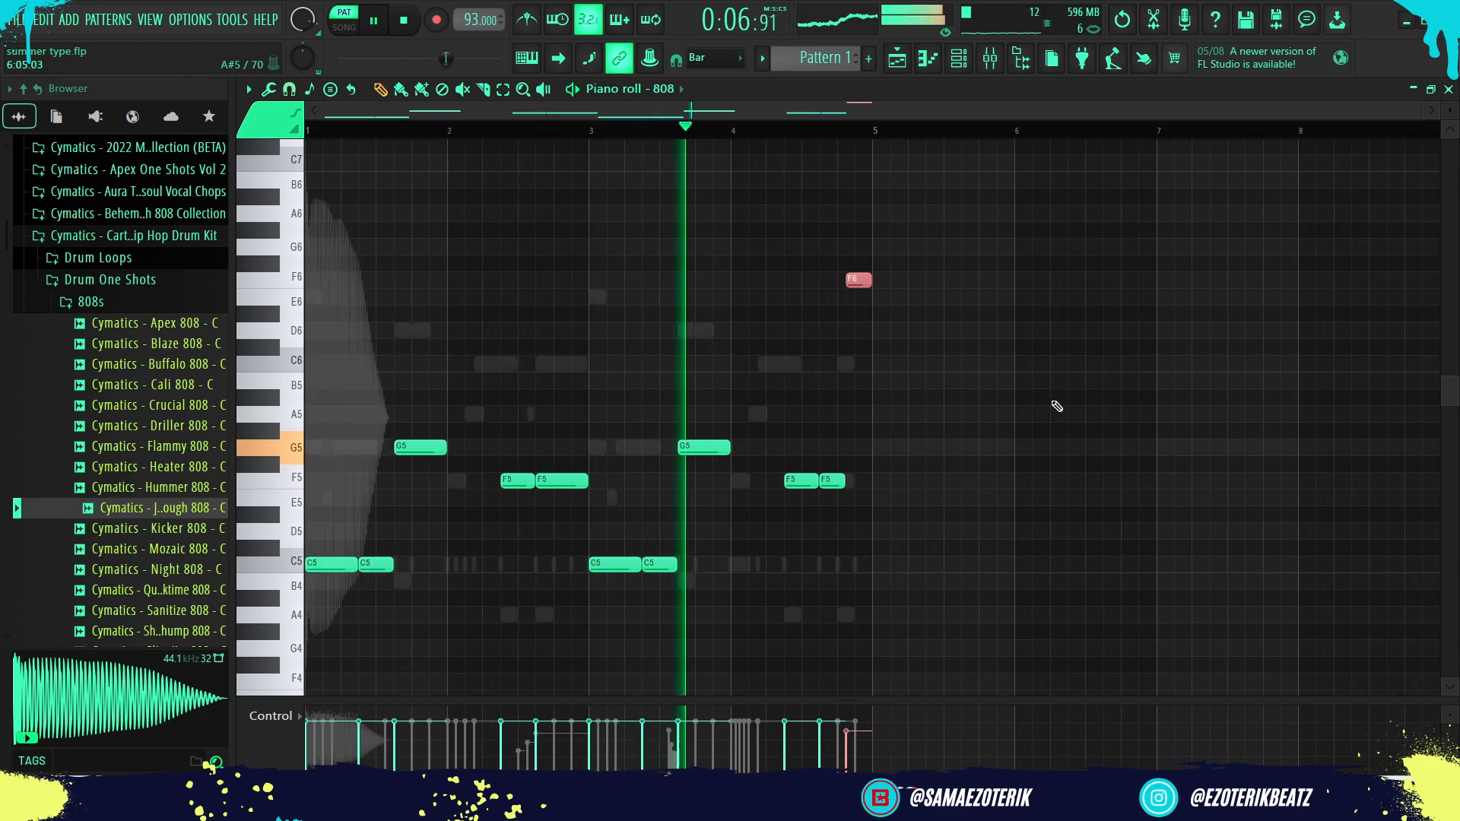
Turn on Cut itself for the 808, Crash, Perc2, Perc and OH channels in the Channel rack.
key("F6")
right_click(541, 557)
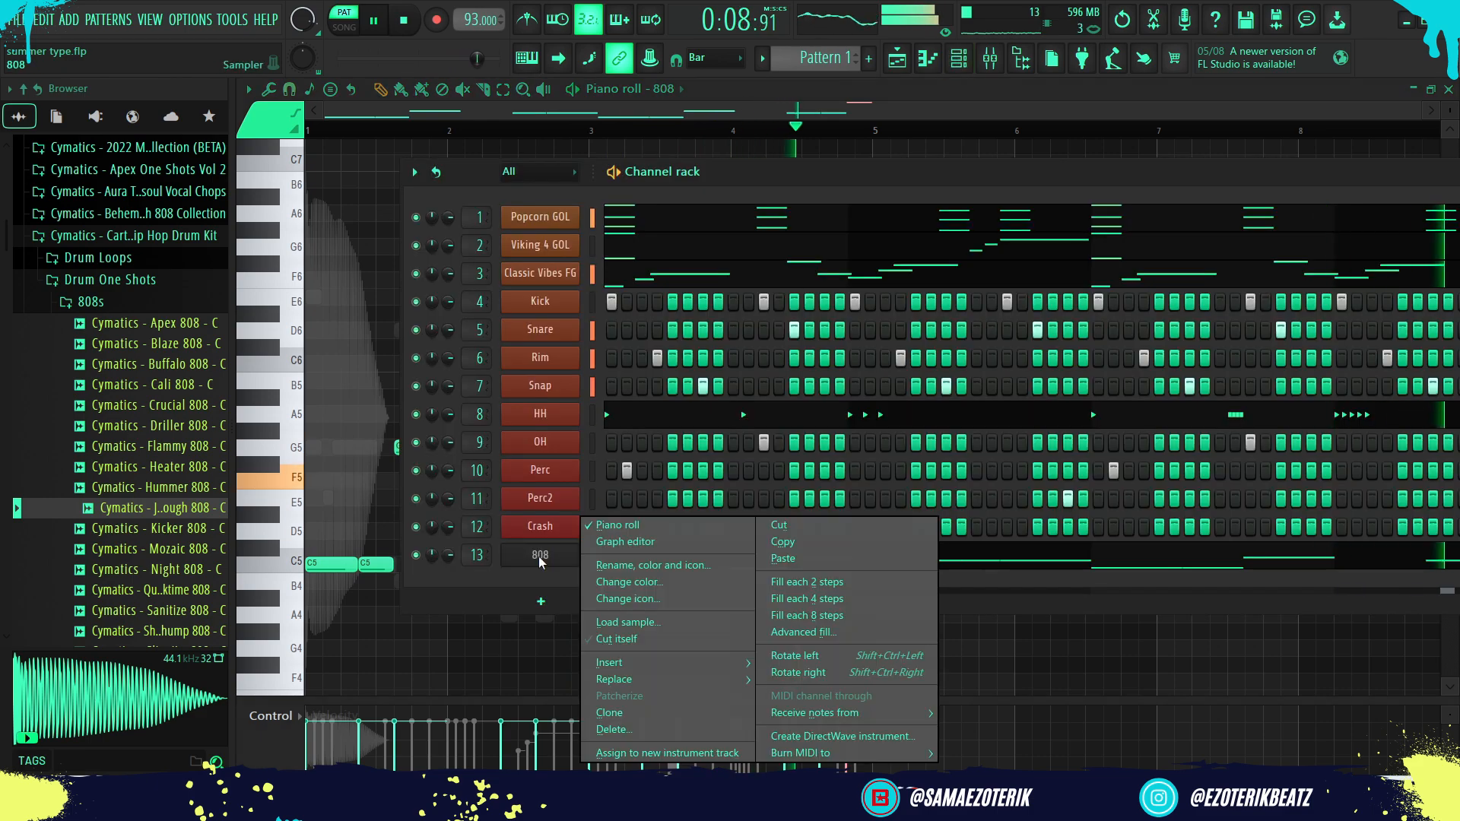
left_click(603, 641)
right_click(531, 532)
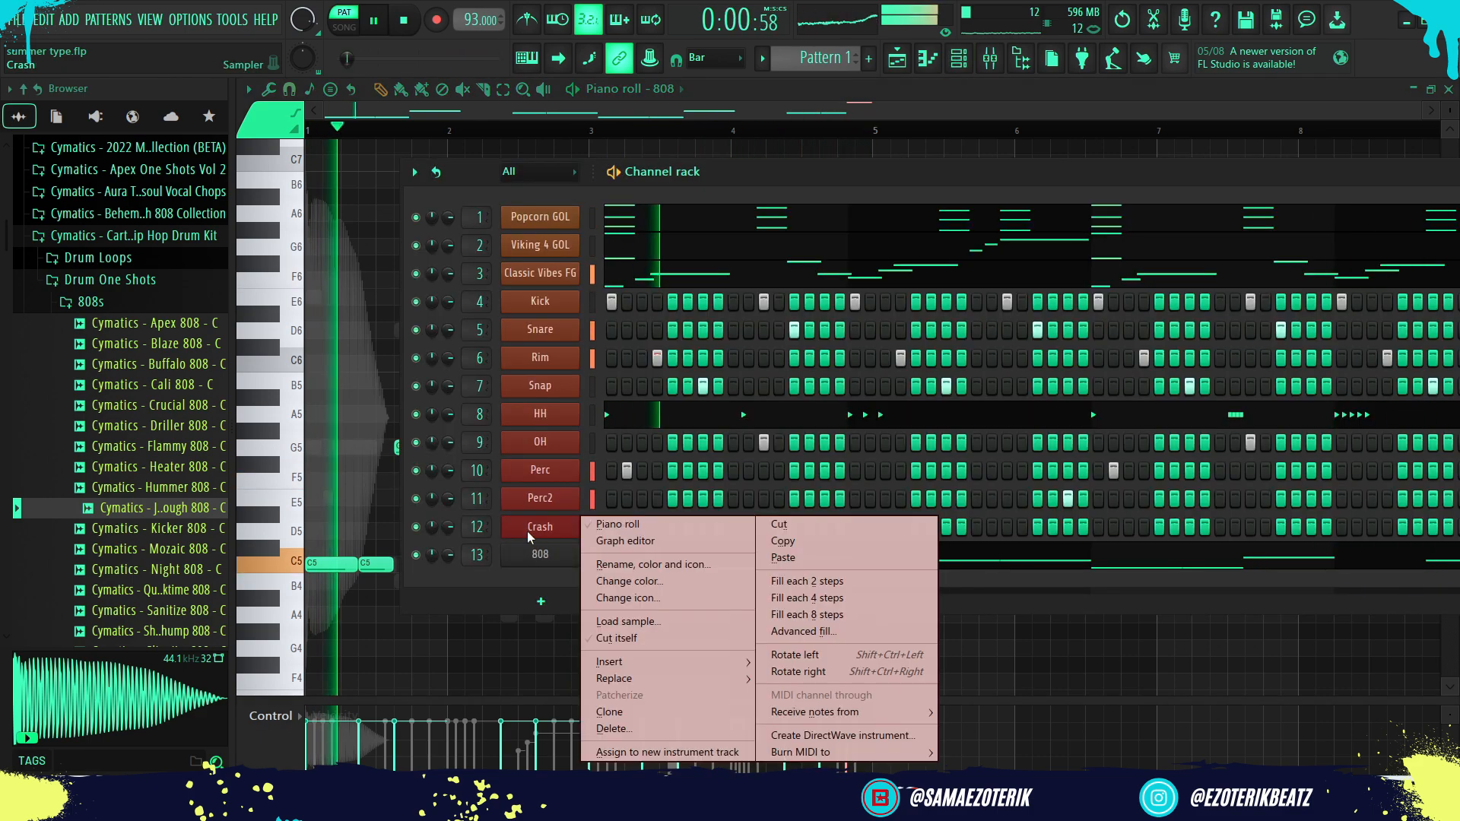
left_click(613, 639)
right_click(534, 499)
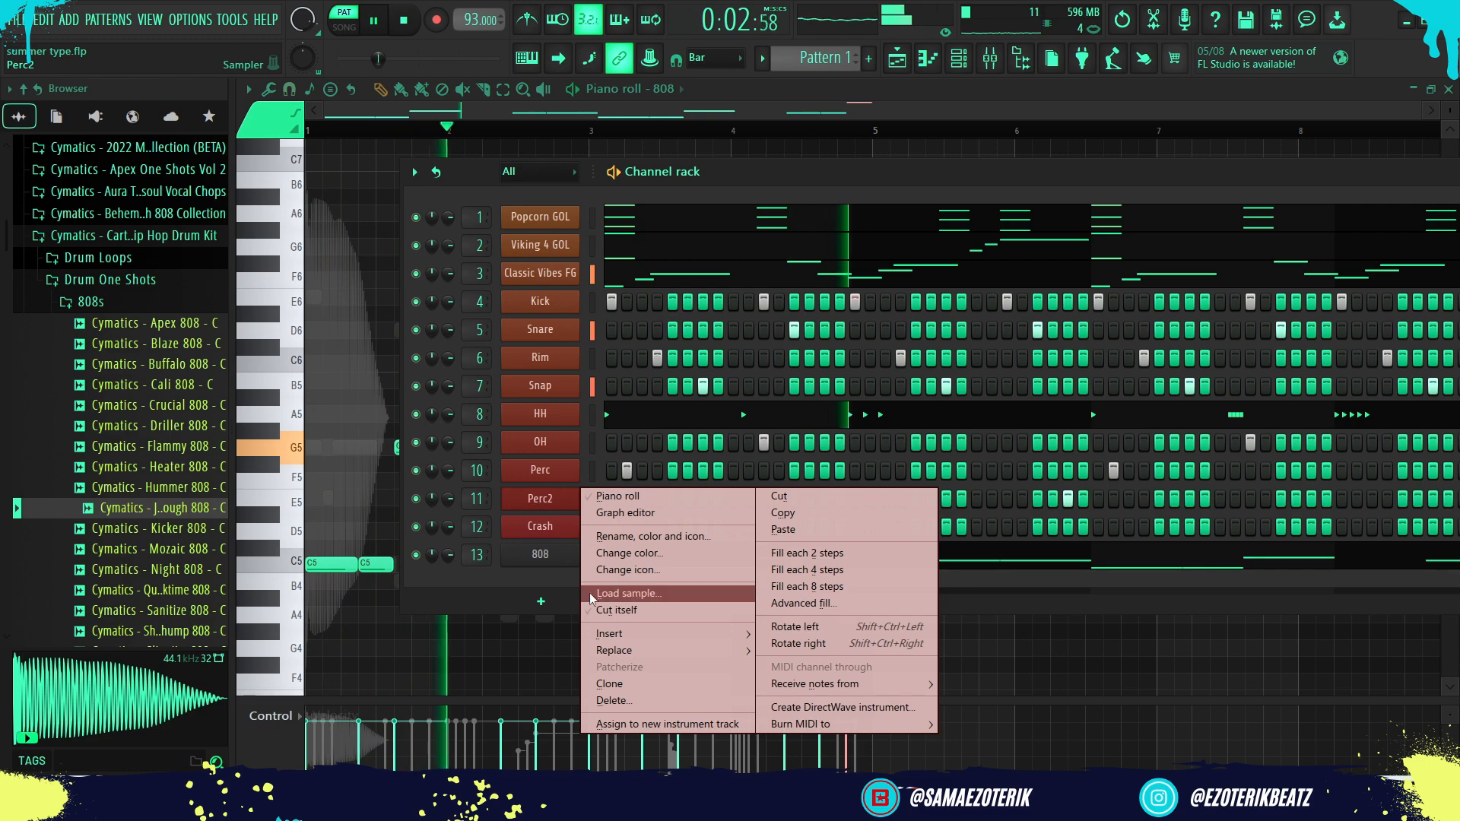
left_click(616, 610)
right_click(533, 471)
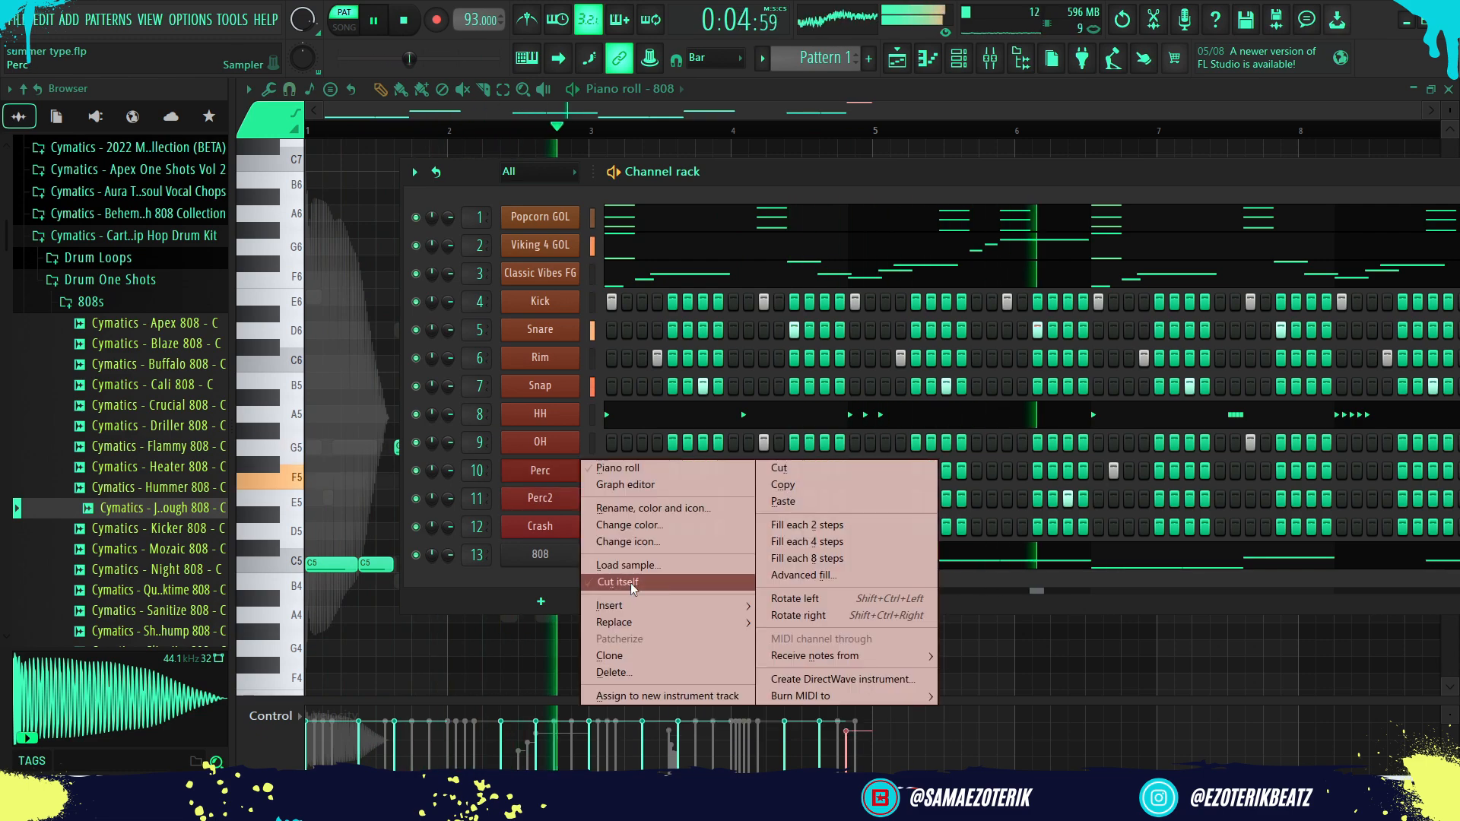
left_click(631, 582)
right_click(536, 443)
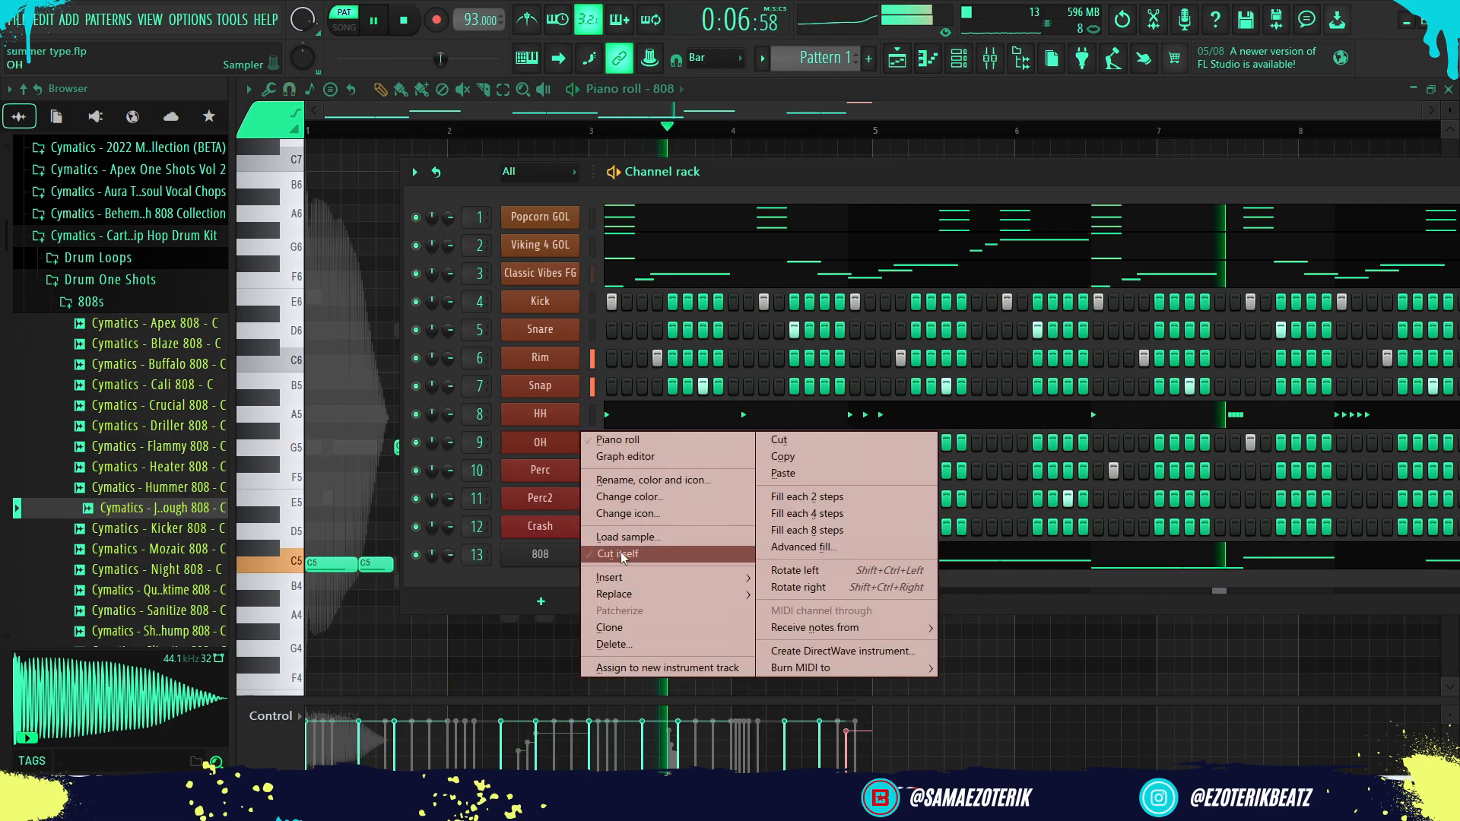
left_click(625, 554)
Turn on Cut itself for the HH, Snap, Rim, Snare and Kick channels.
right_click(536, 414)
left_click(629, 526)
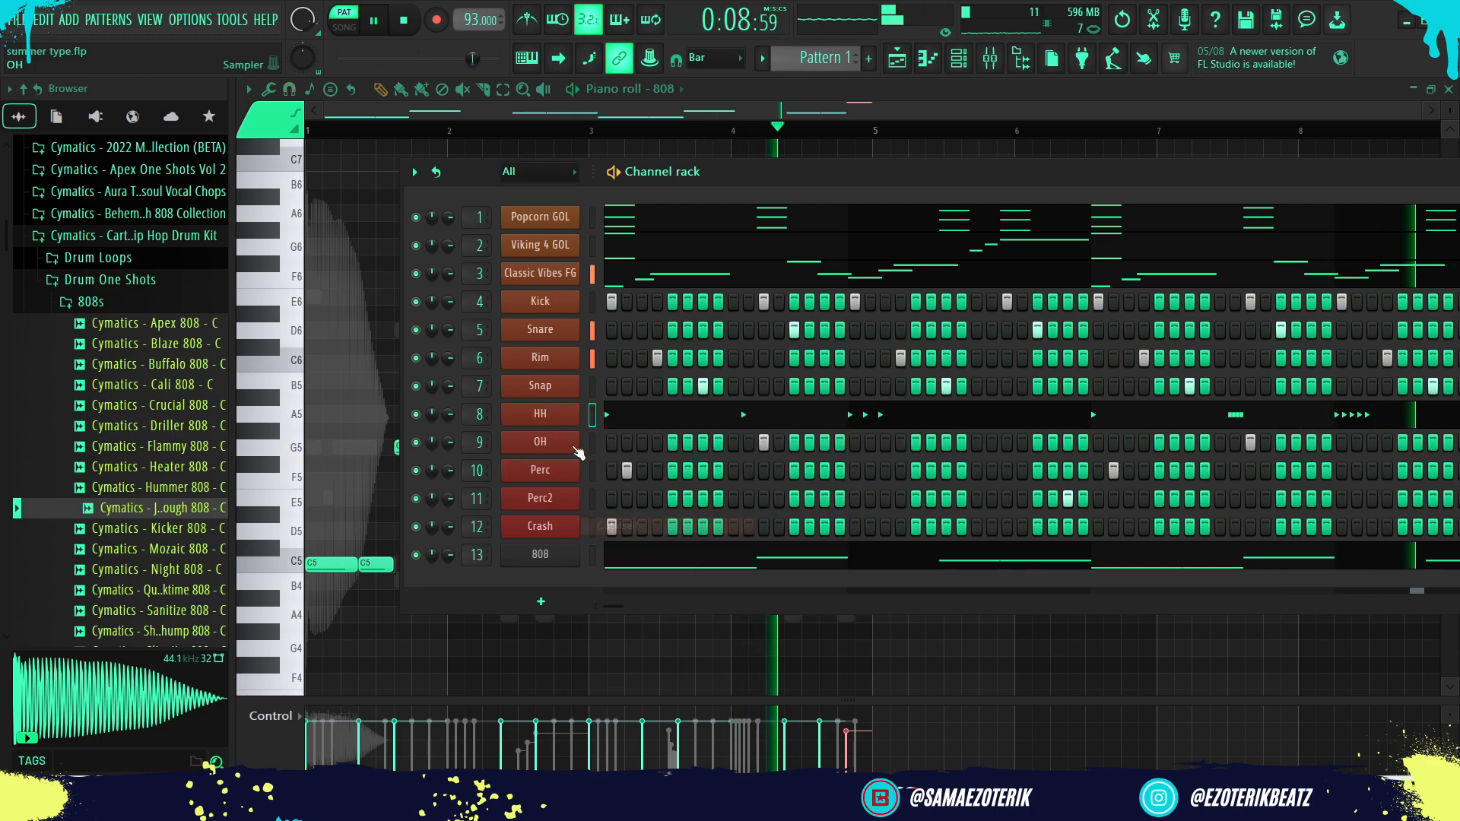
right_click(537, 386)
left_click(640, 496)
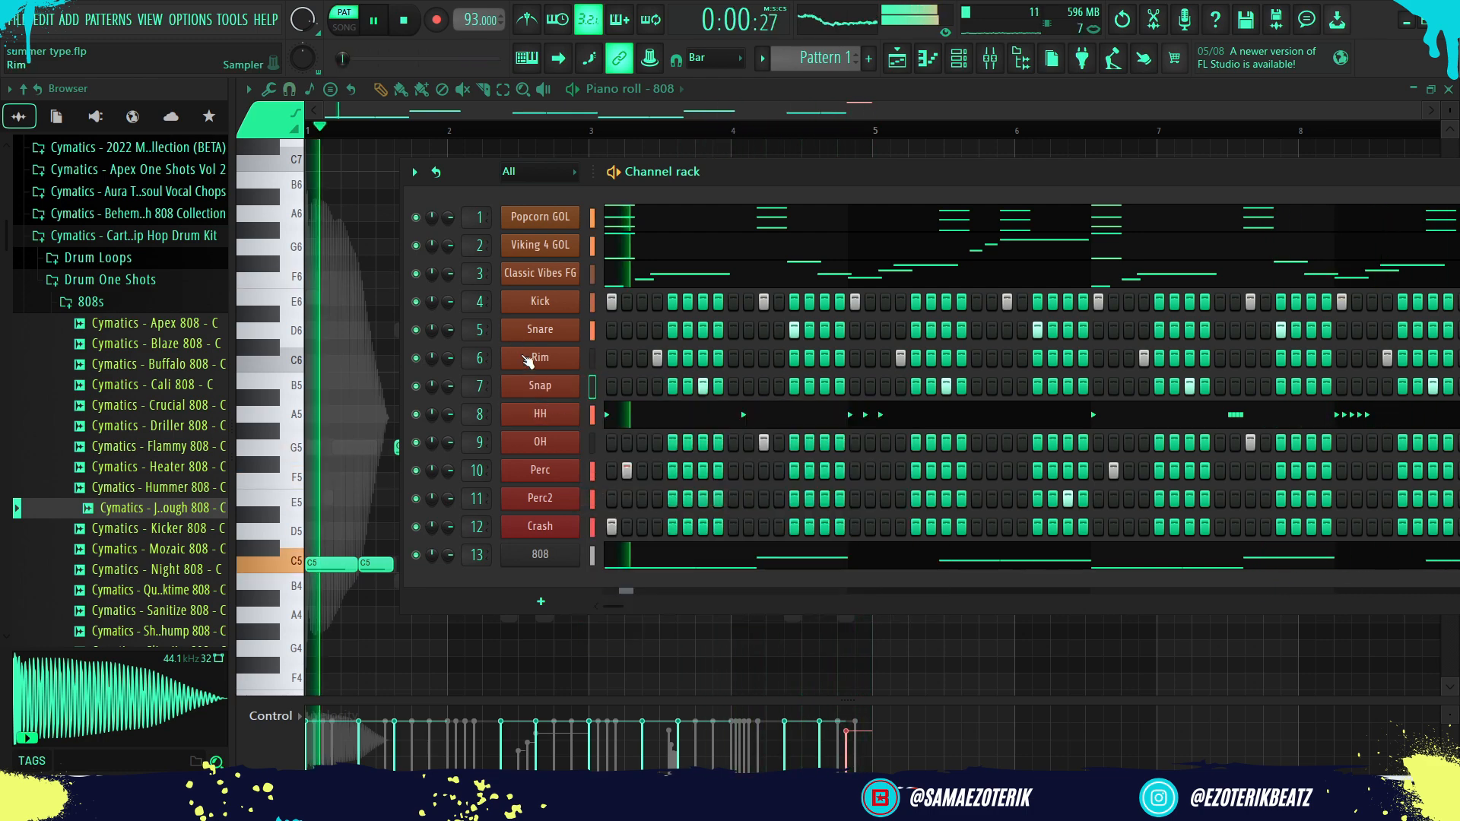
right_click(532, 358)
left_click(636, 464)
right_click(532, 329)
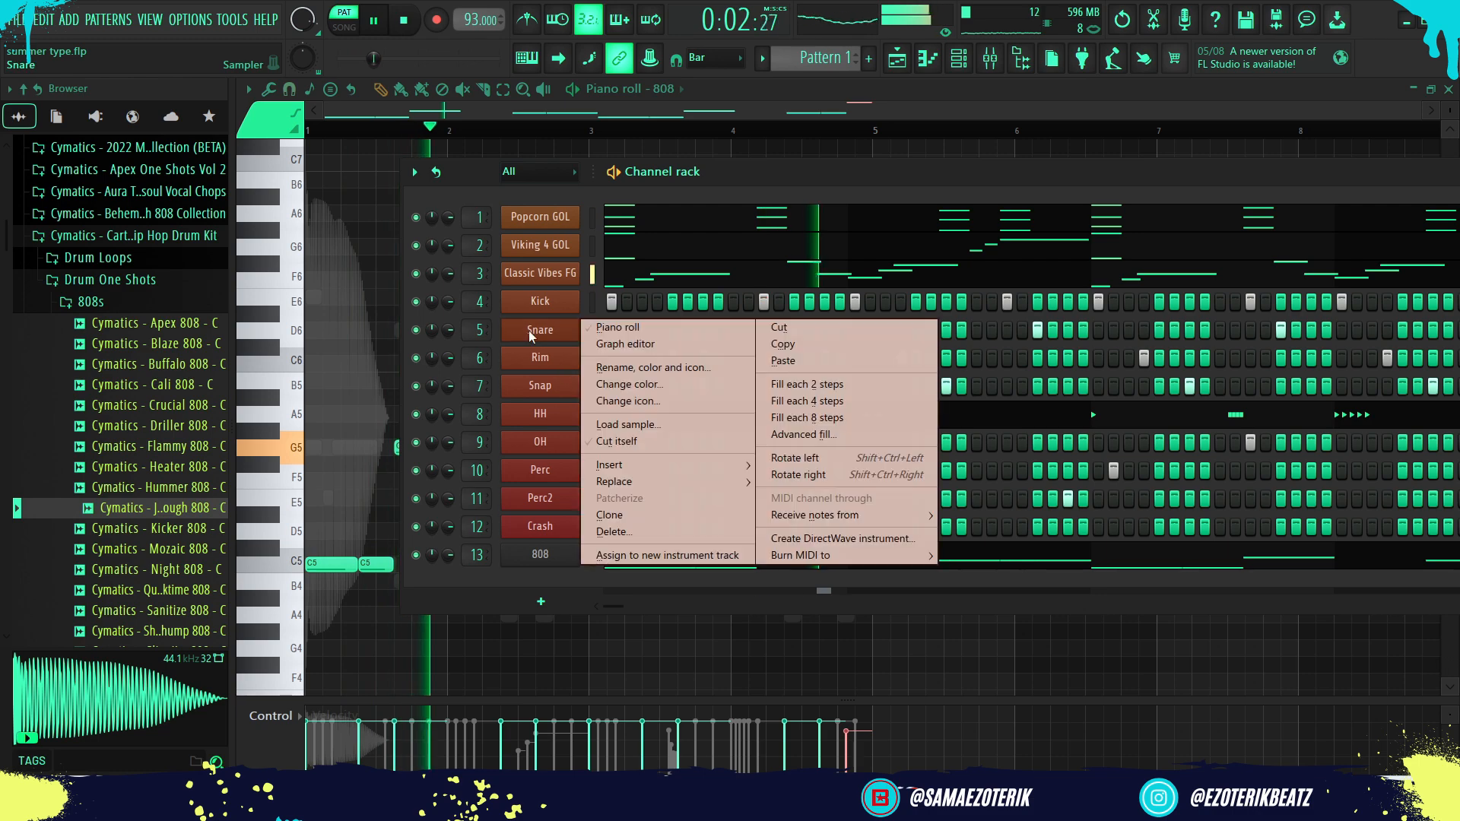
left_click(613, 440)
right_click(546, 312)
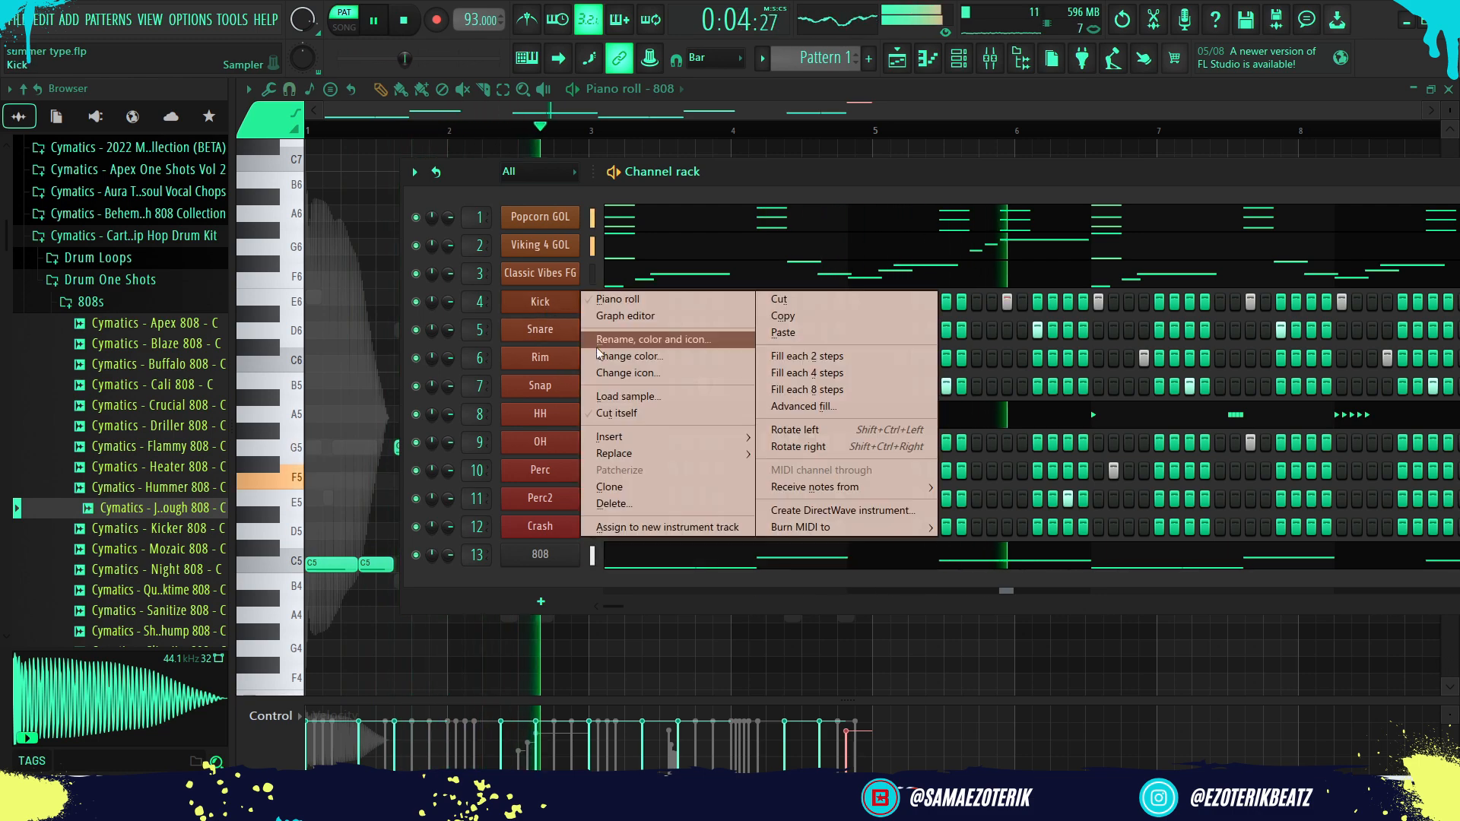
left_click(603, 412)
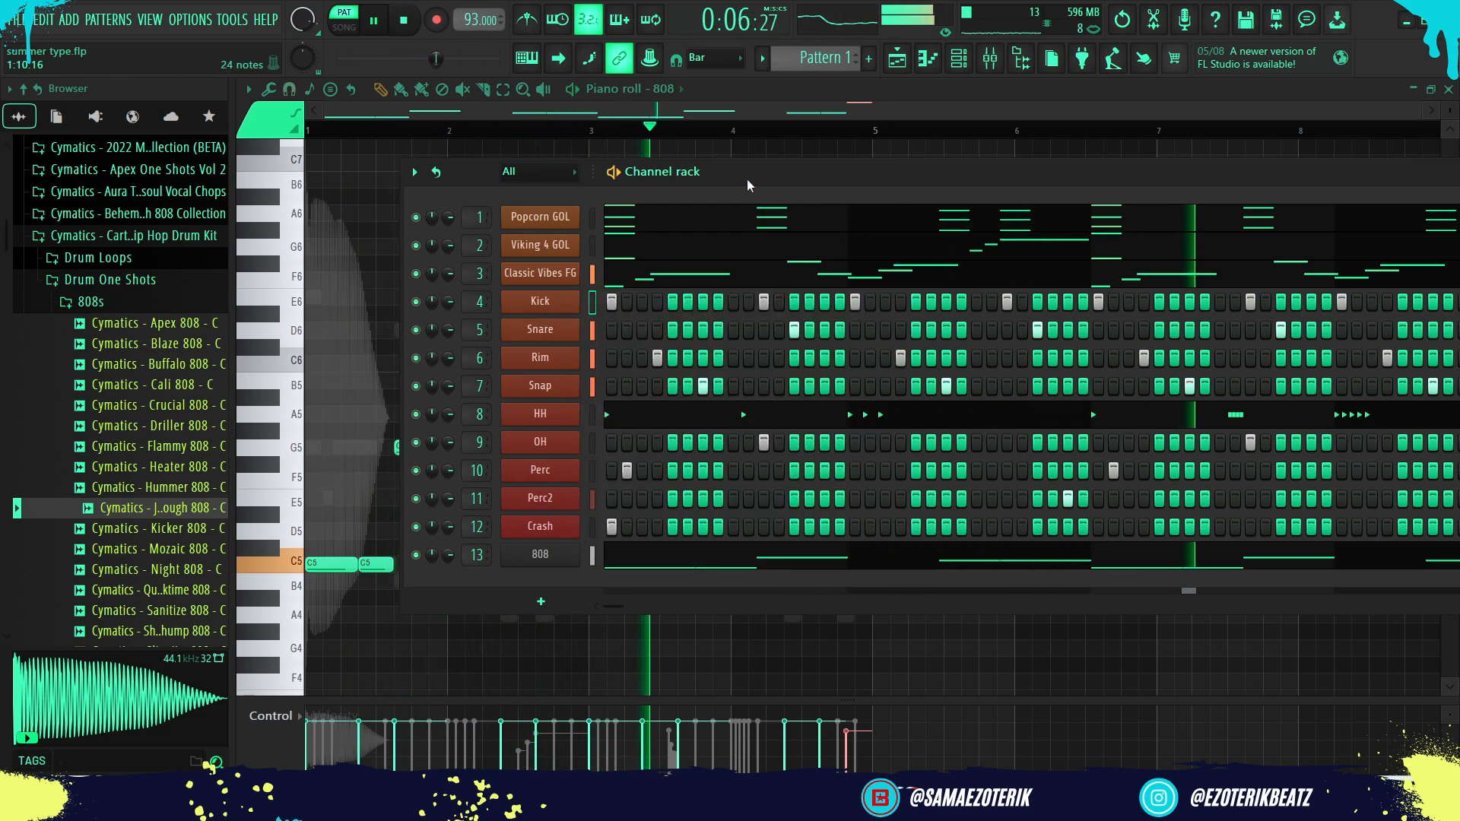
Reposition the Channel rack to show all the pattern's steps and play the whole pattern.
left_click_drag(747, 180, 562, 185)
key("space")
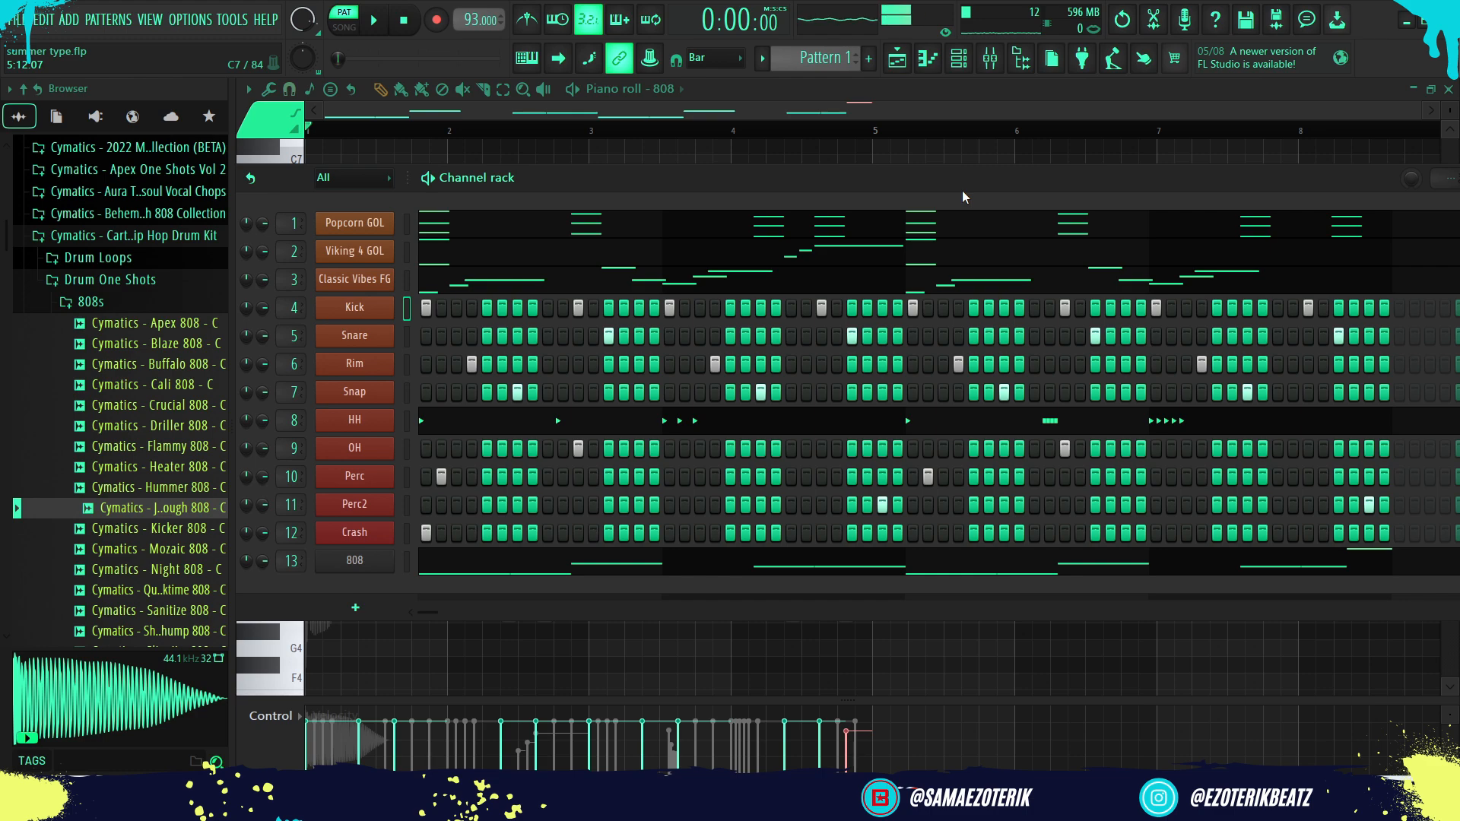
key("space")
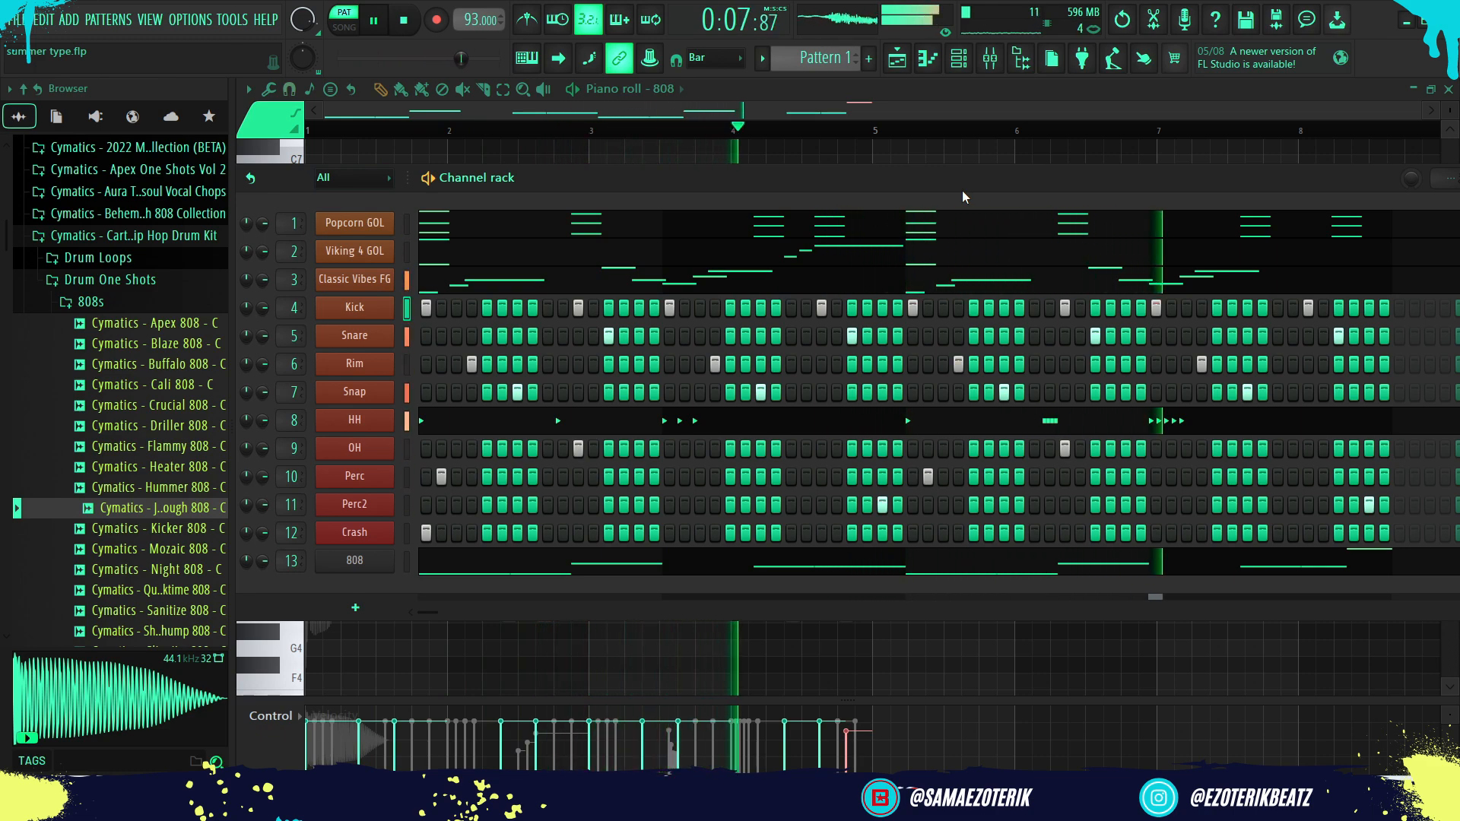
key("space")
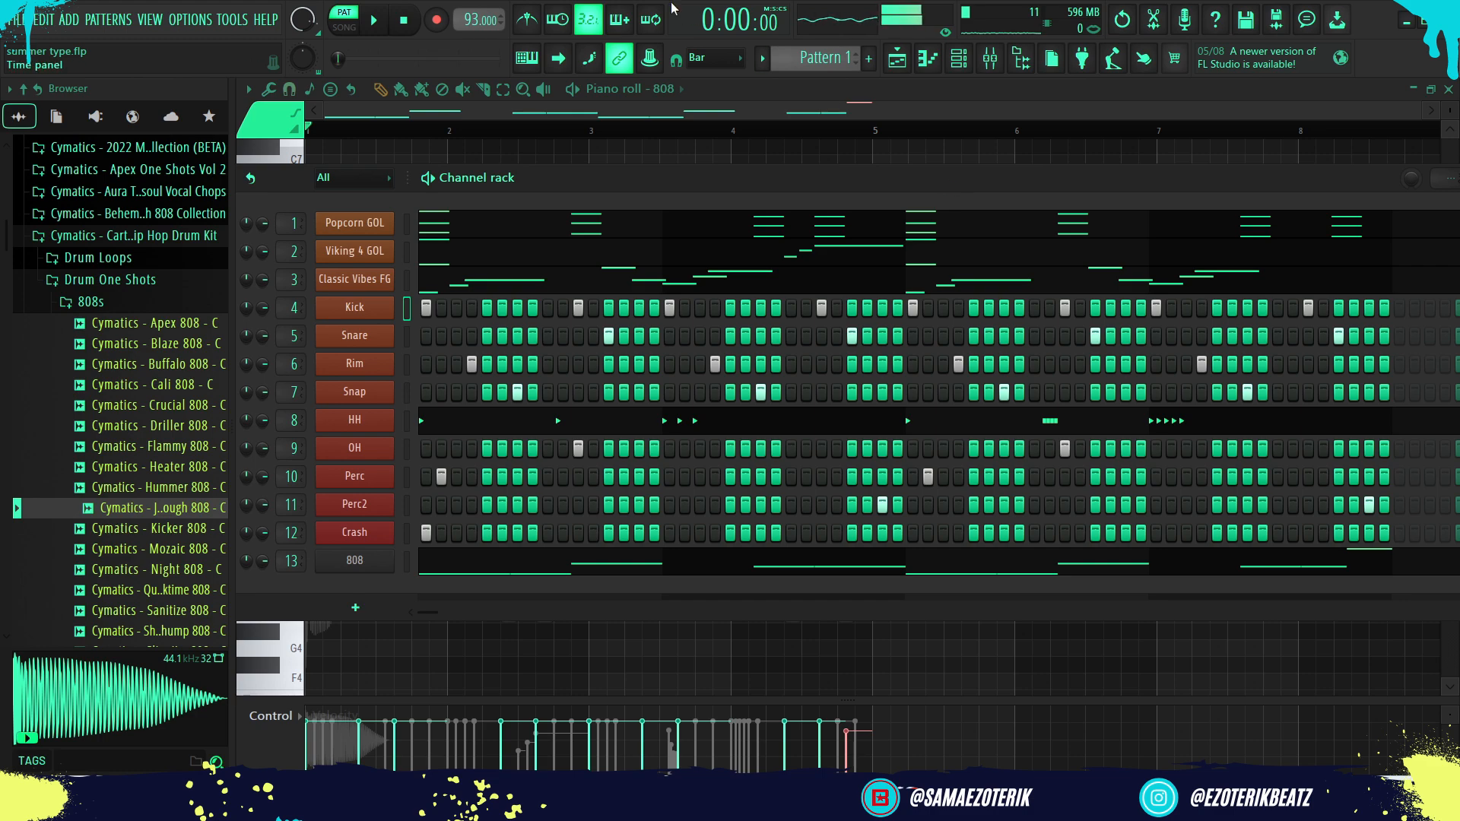
Open the Popcorn GOL synth to review its sound settings and close it again.
left_click(367, 229)
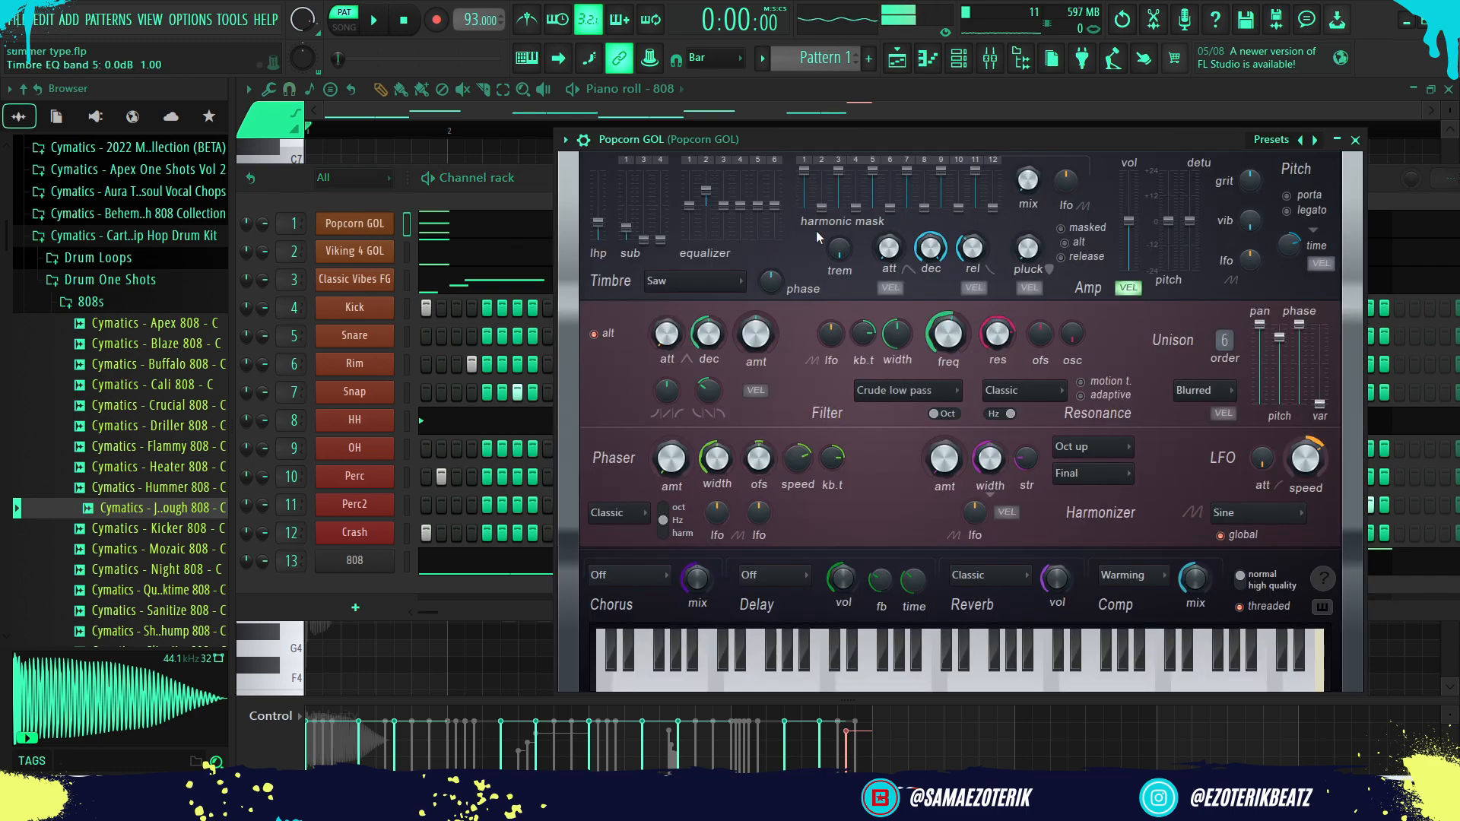
left_click_drag(1007, 134, 975, 139)
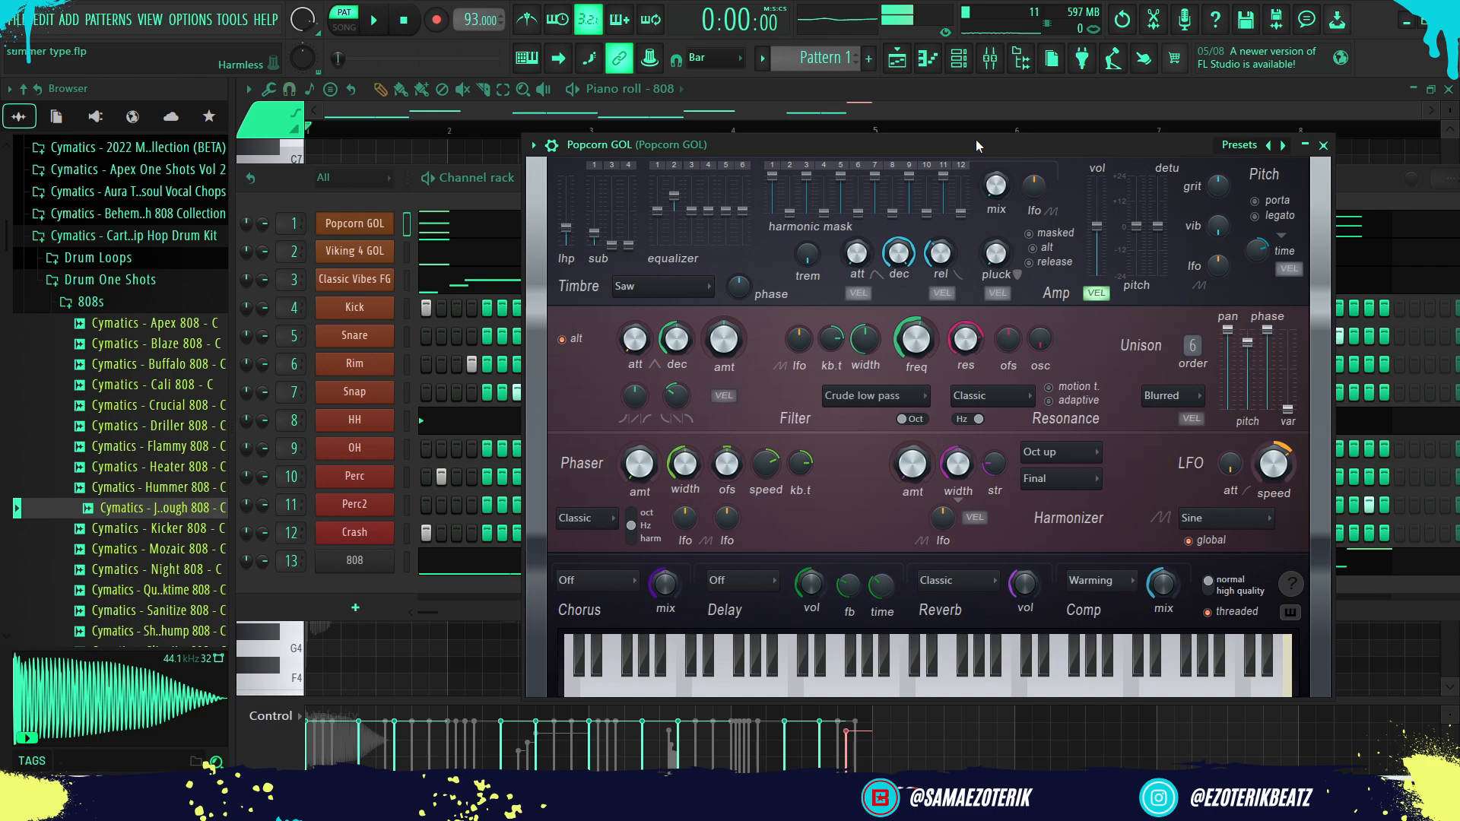
left_click_drag(977, 140, 828, 147)
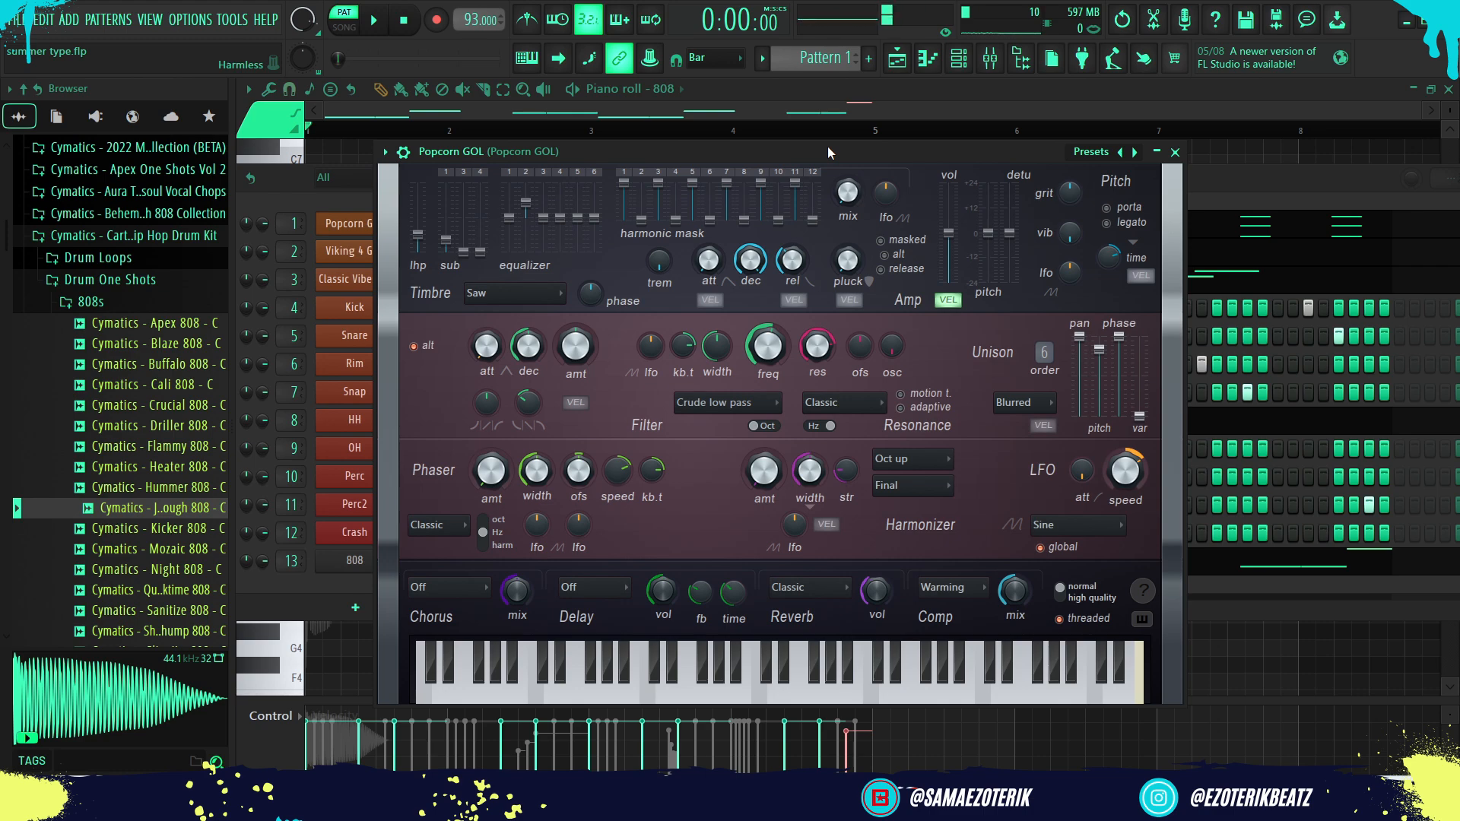
left_click(1176, 152)
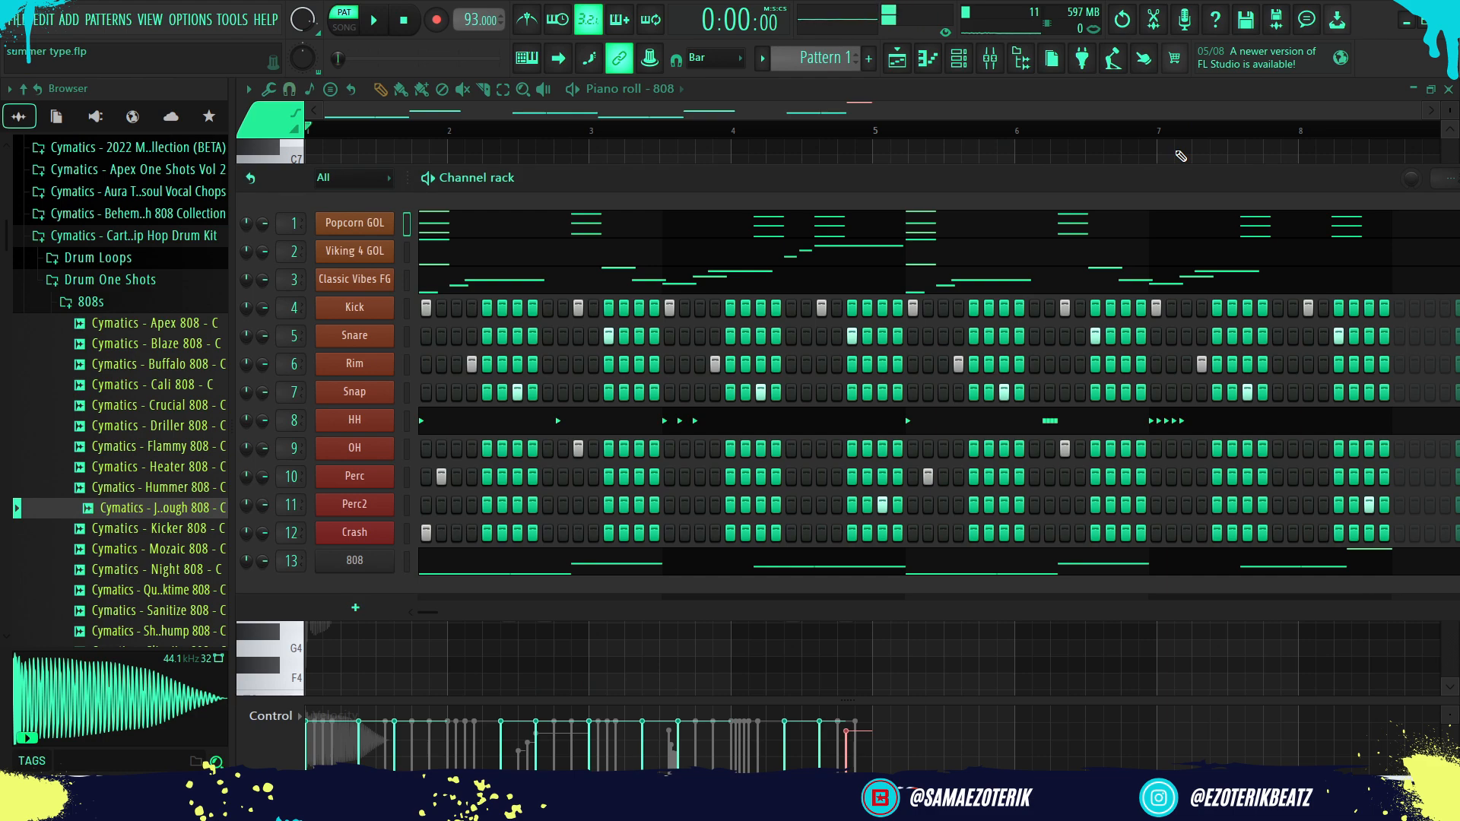